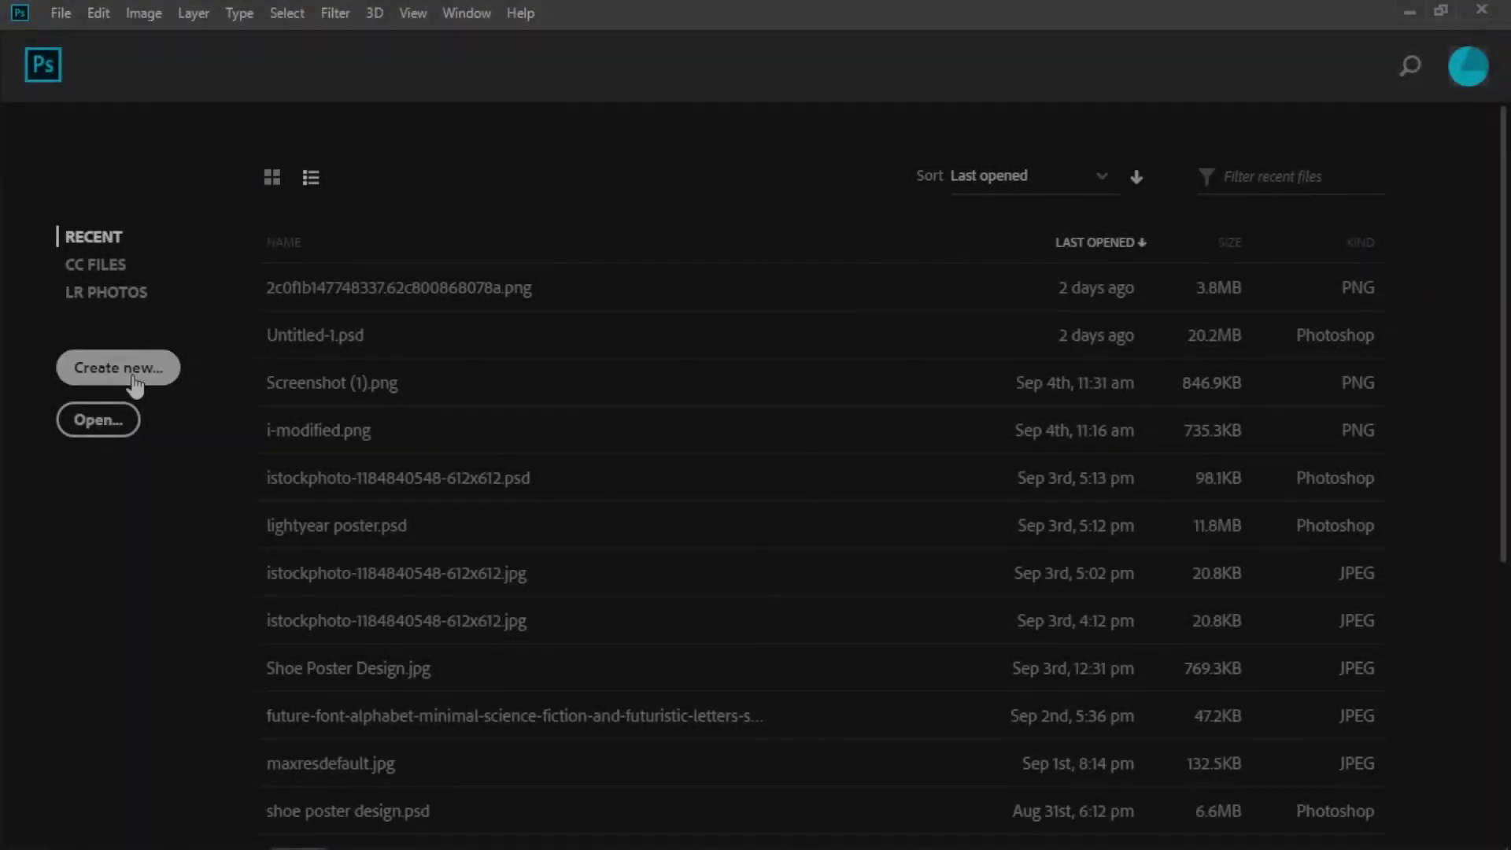
Create a white 4 × 5 in, 300 ppi document titled 'Messi Poster design'
left_click(130, 371)
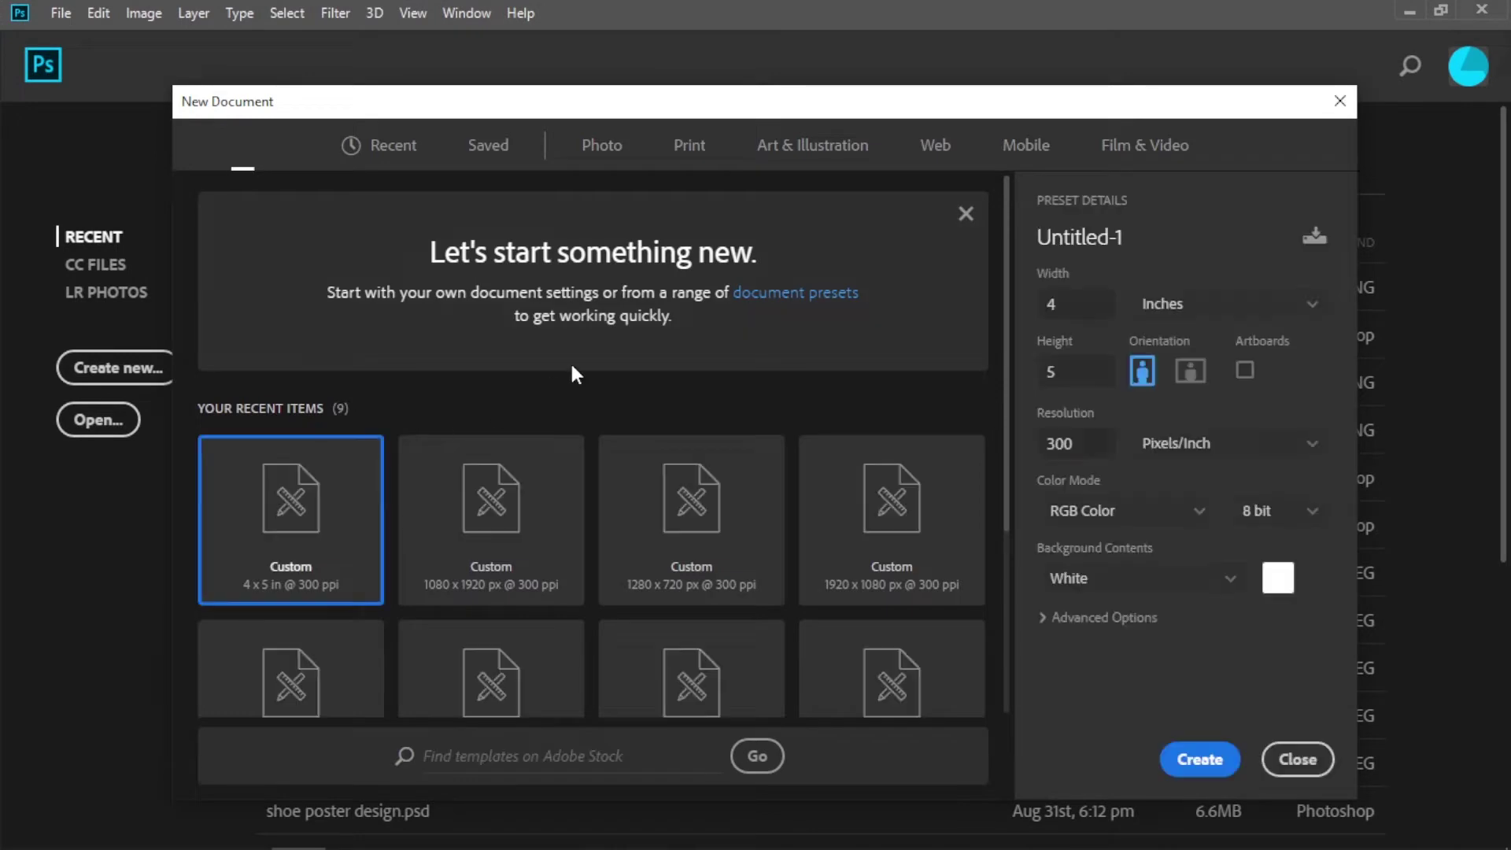
scroll(571, 366, "down", 2)
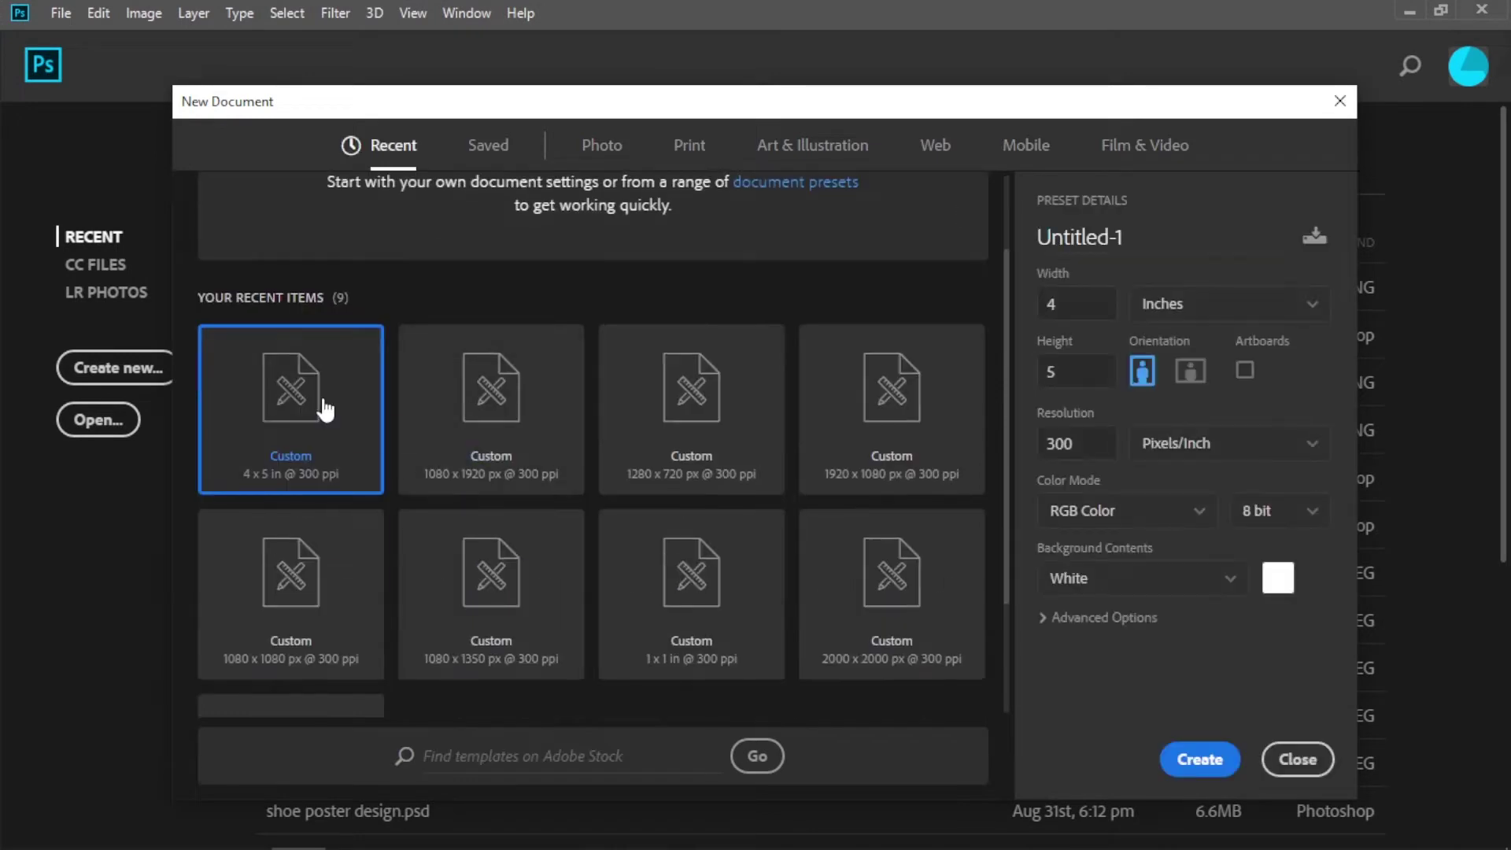
left_click(1207, 304)
left_click(1144, 238)
double_click(1145, 237)
key("BackSpace")
type("Messi Poster design")
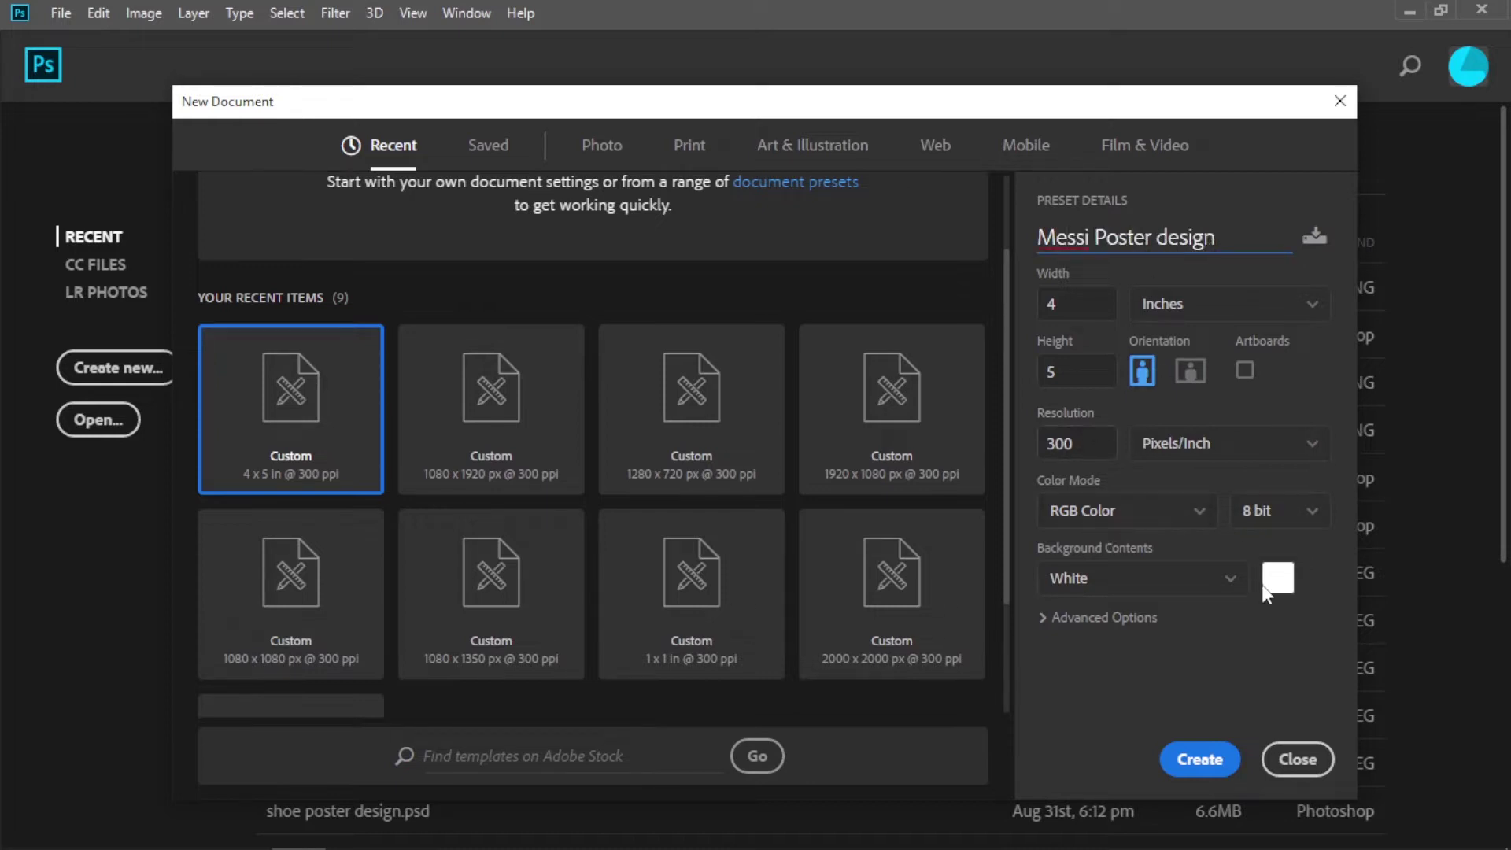
left_click(1199, 760)
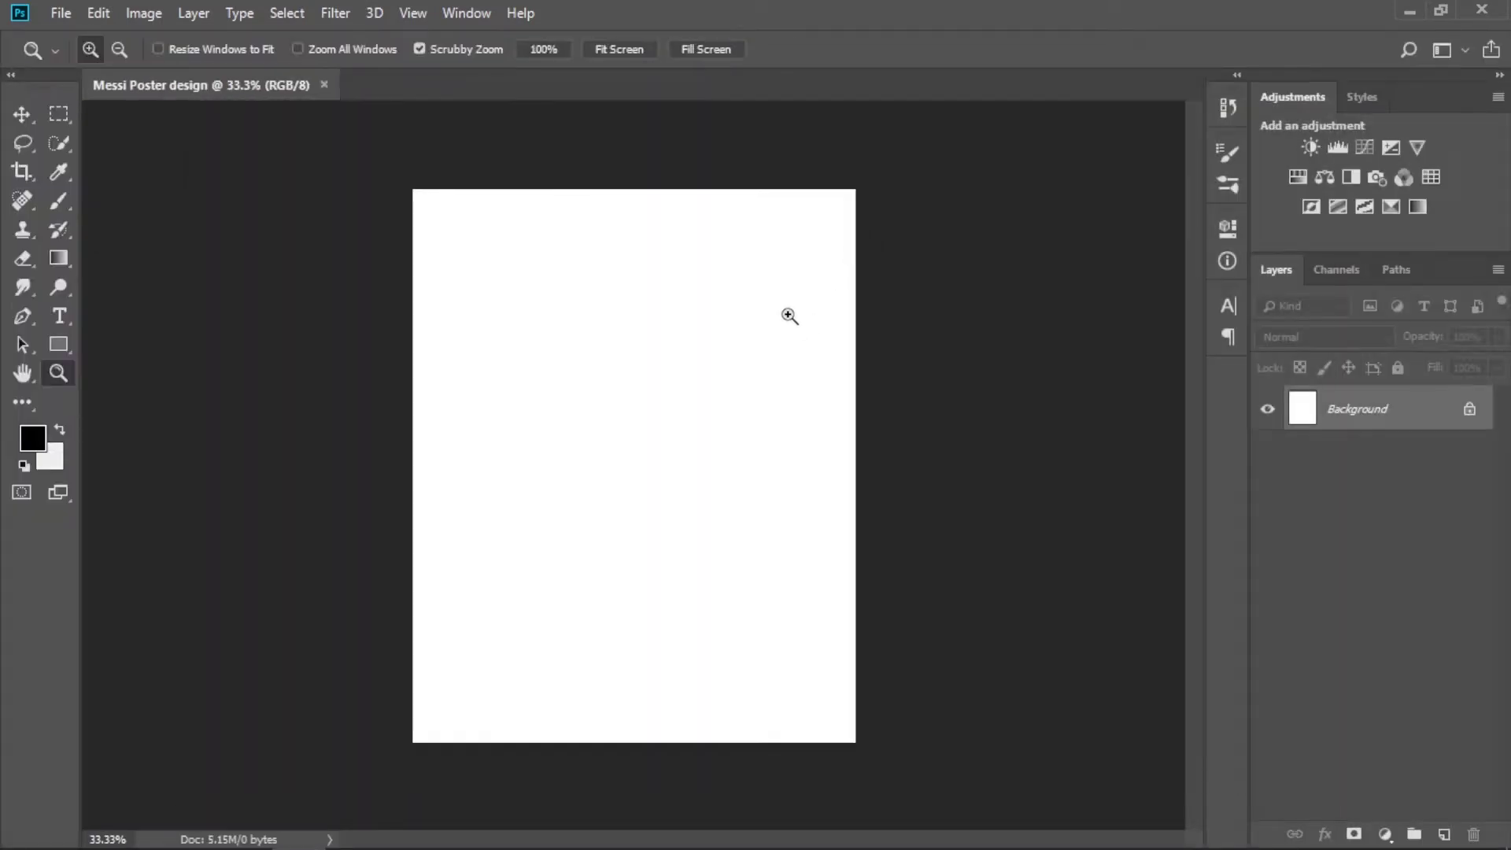
Unlock the Background layer and place the torn-paper texture from Explorer onto the canvas
left_click(1468, 411)
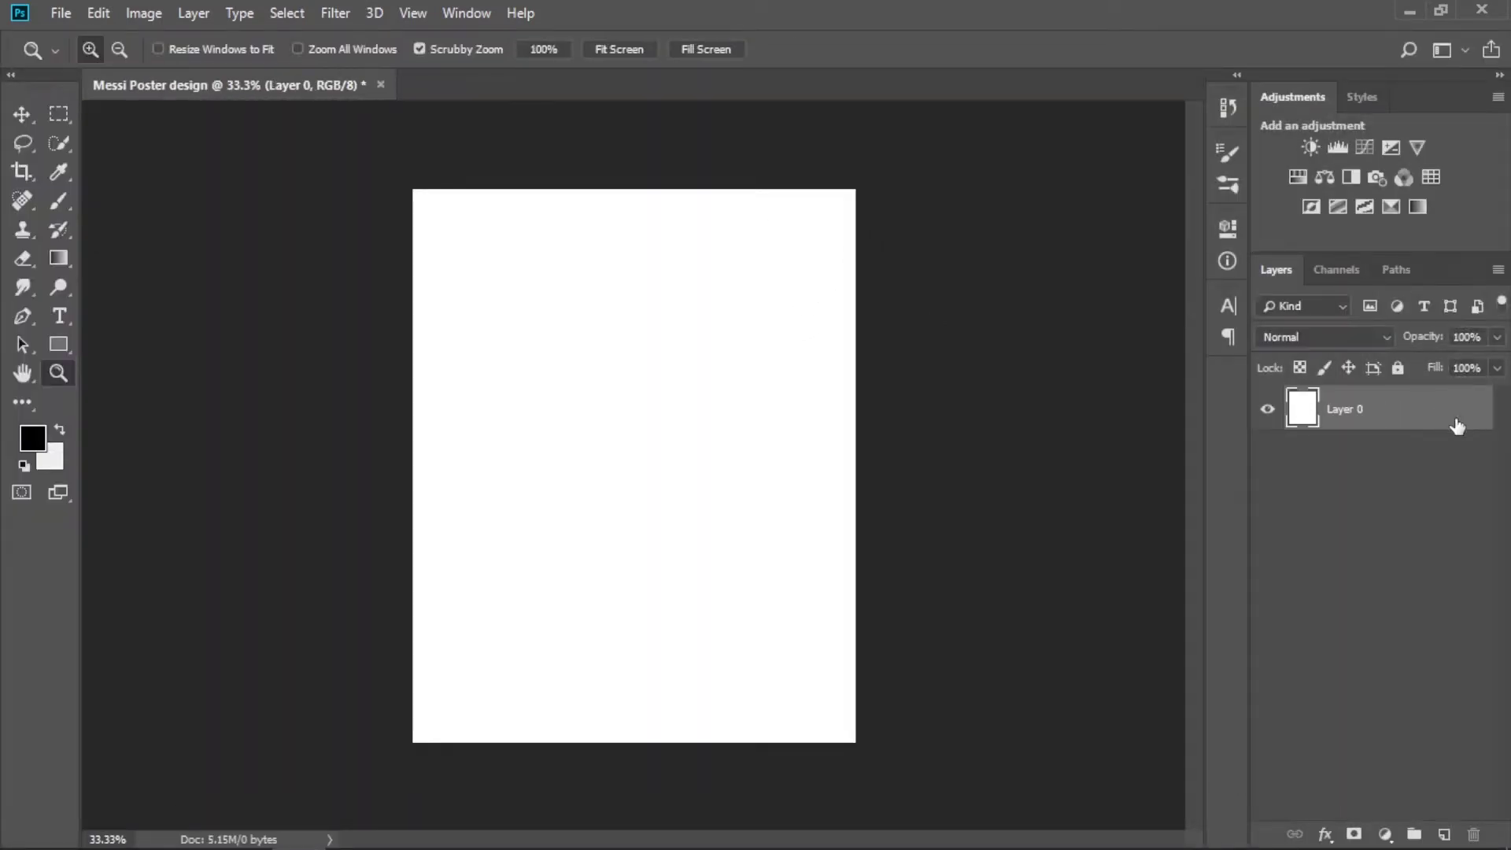
left_click(367, 826)
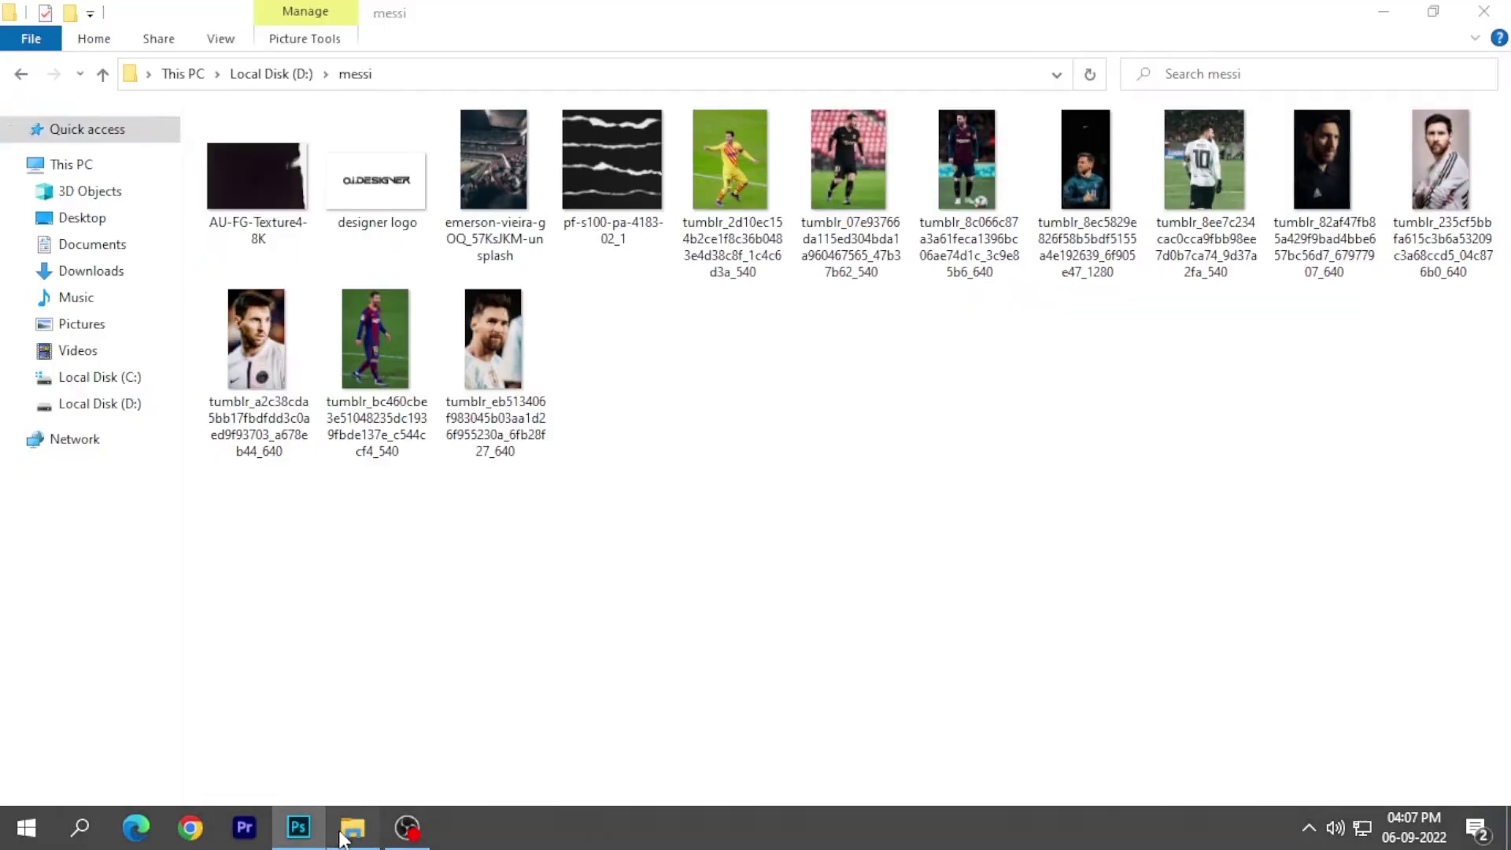
mouse_move(627, 246)
left_mouse_down()
mouse_move(305, 823)
mouse_move(567, 441)
left_mouse_up()
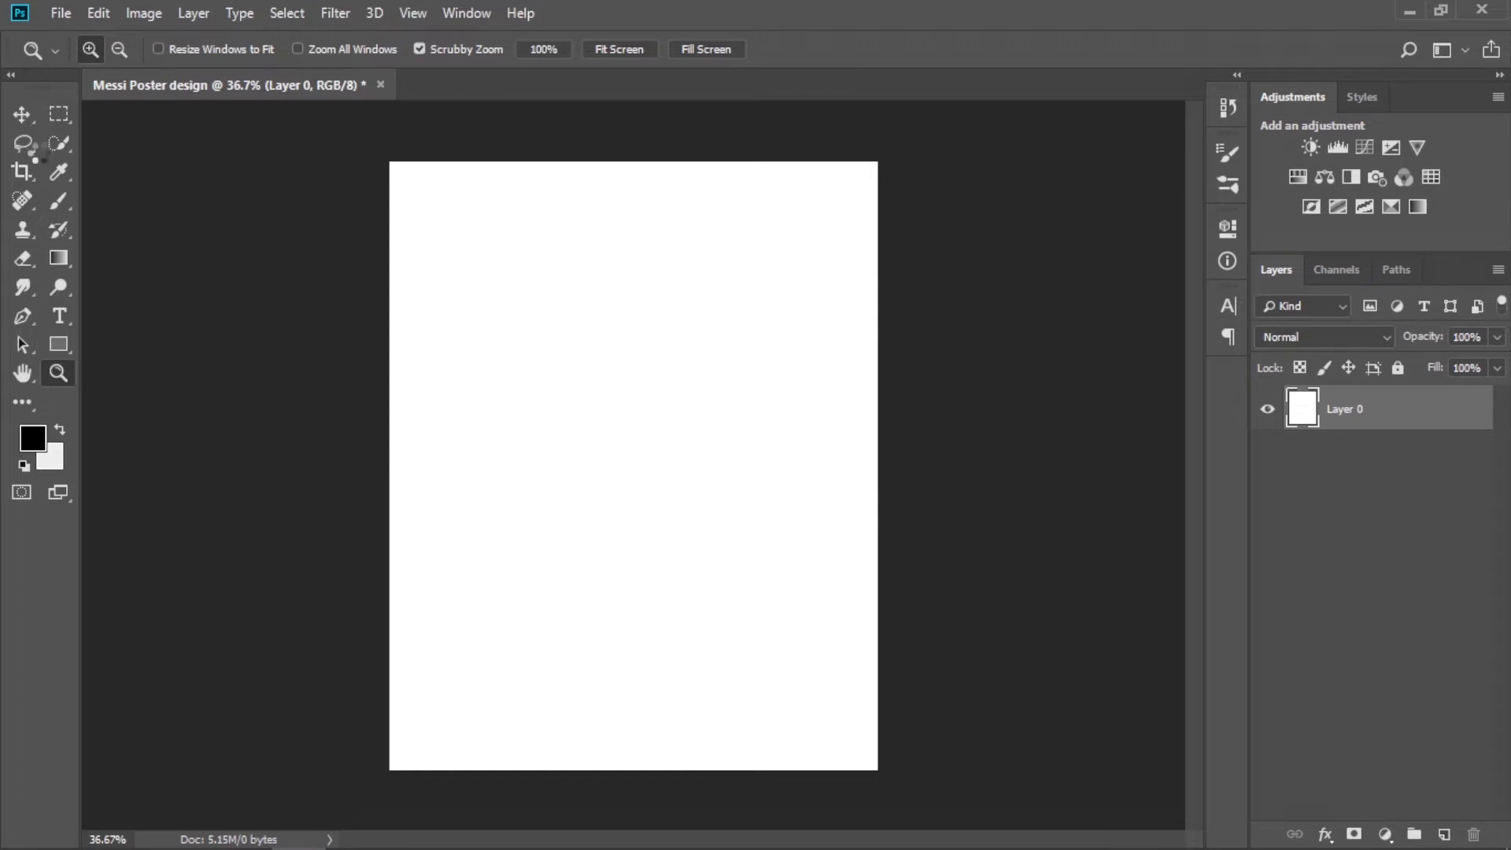
left_click_drag(566, 441, 566, 441)
left_click(114, 167)
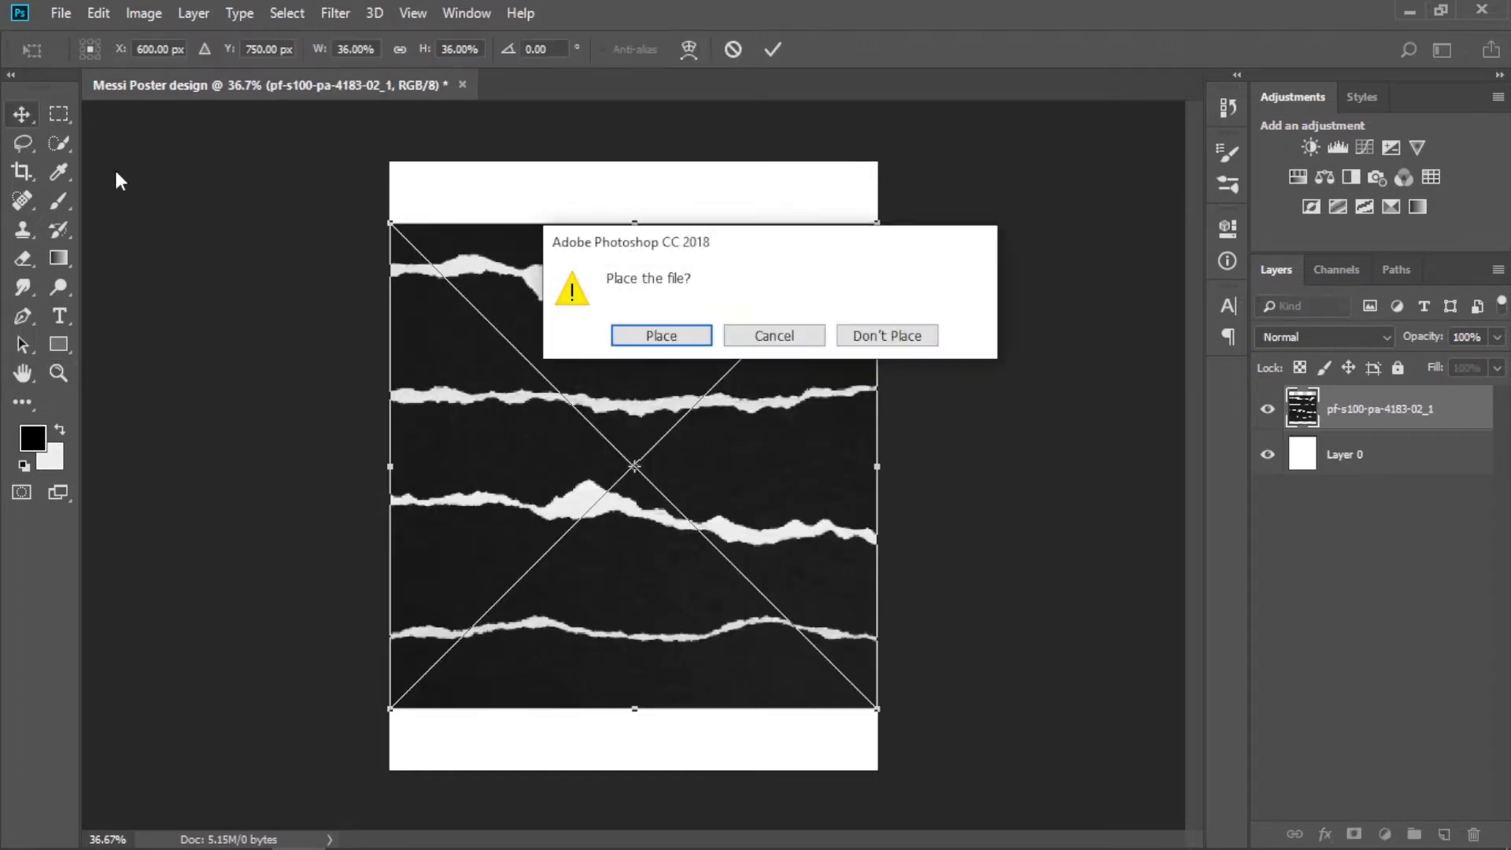
left_click(774, 336)
Rotate the texture about 90° so the tears run vertically and shift it up-right
left_click_drag(892, 196, 422, 260)
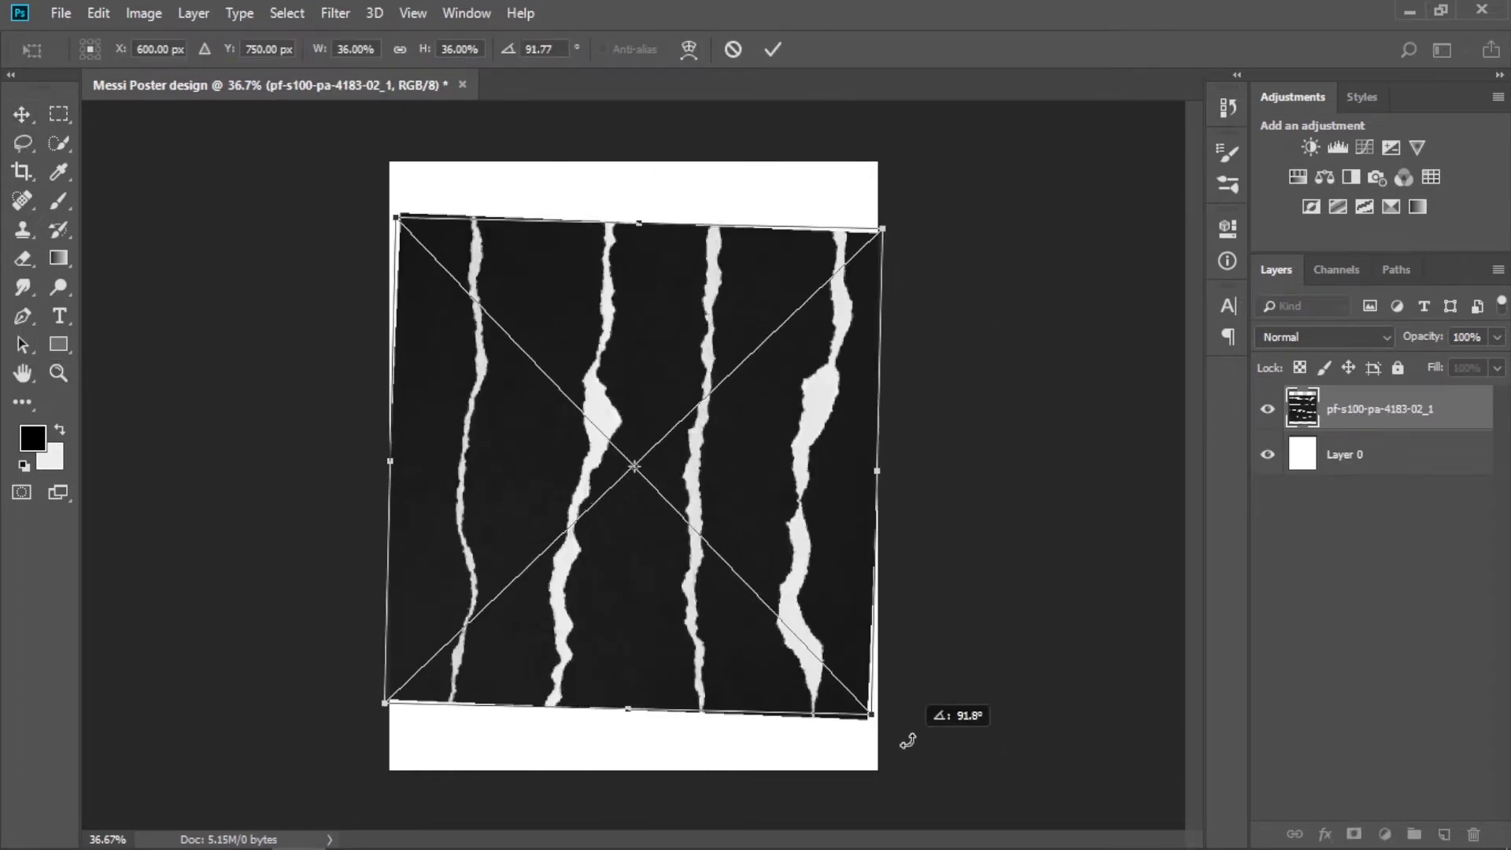
left_click_drag(759, 431, 915, 360)
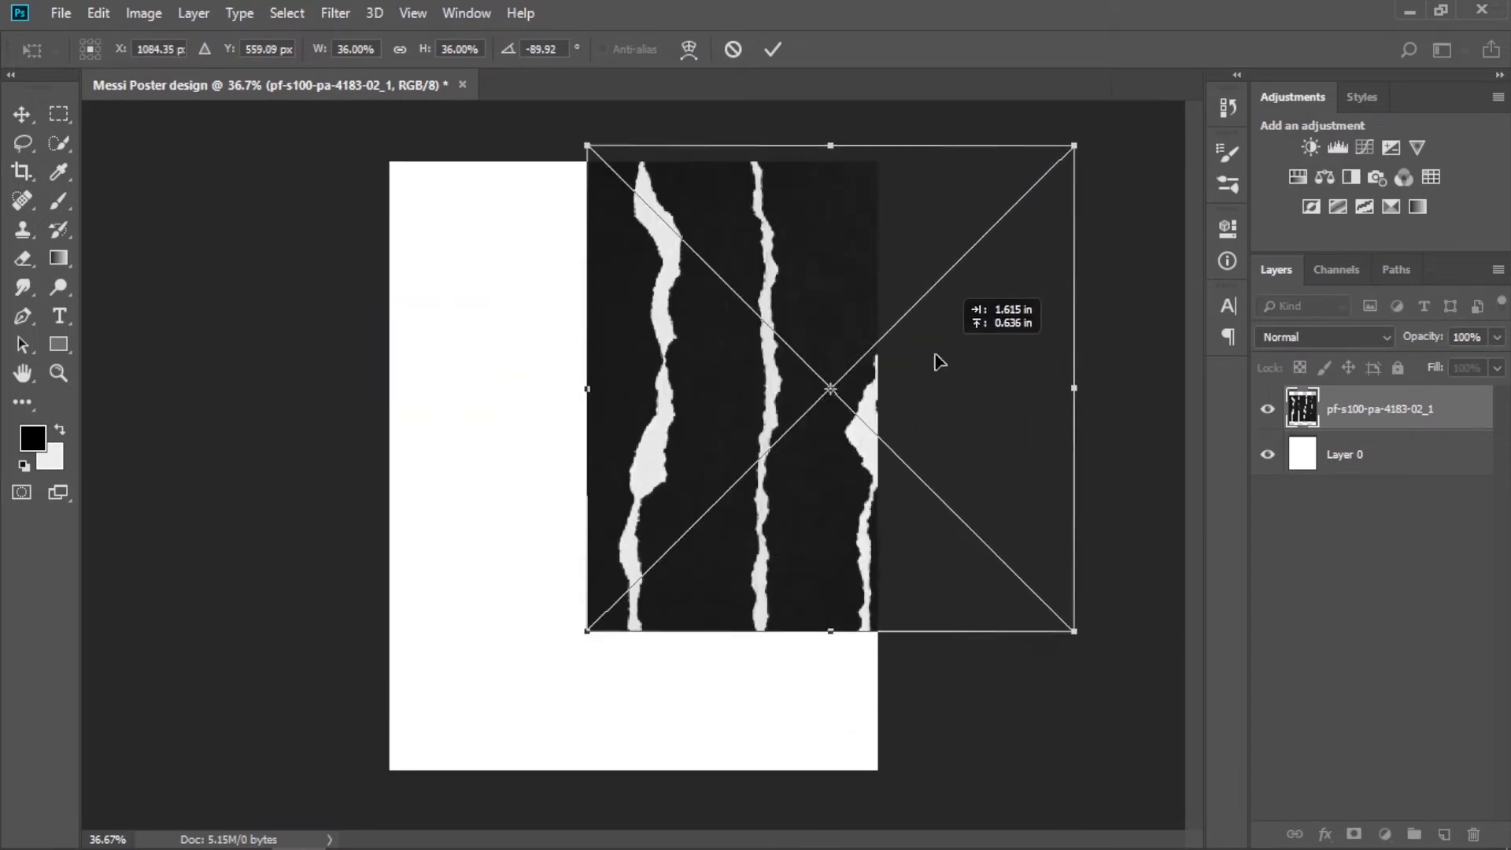
left_click_drag(893, 363, 903, 361)
key("Return")
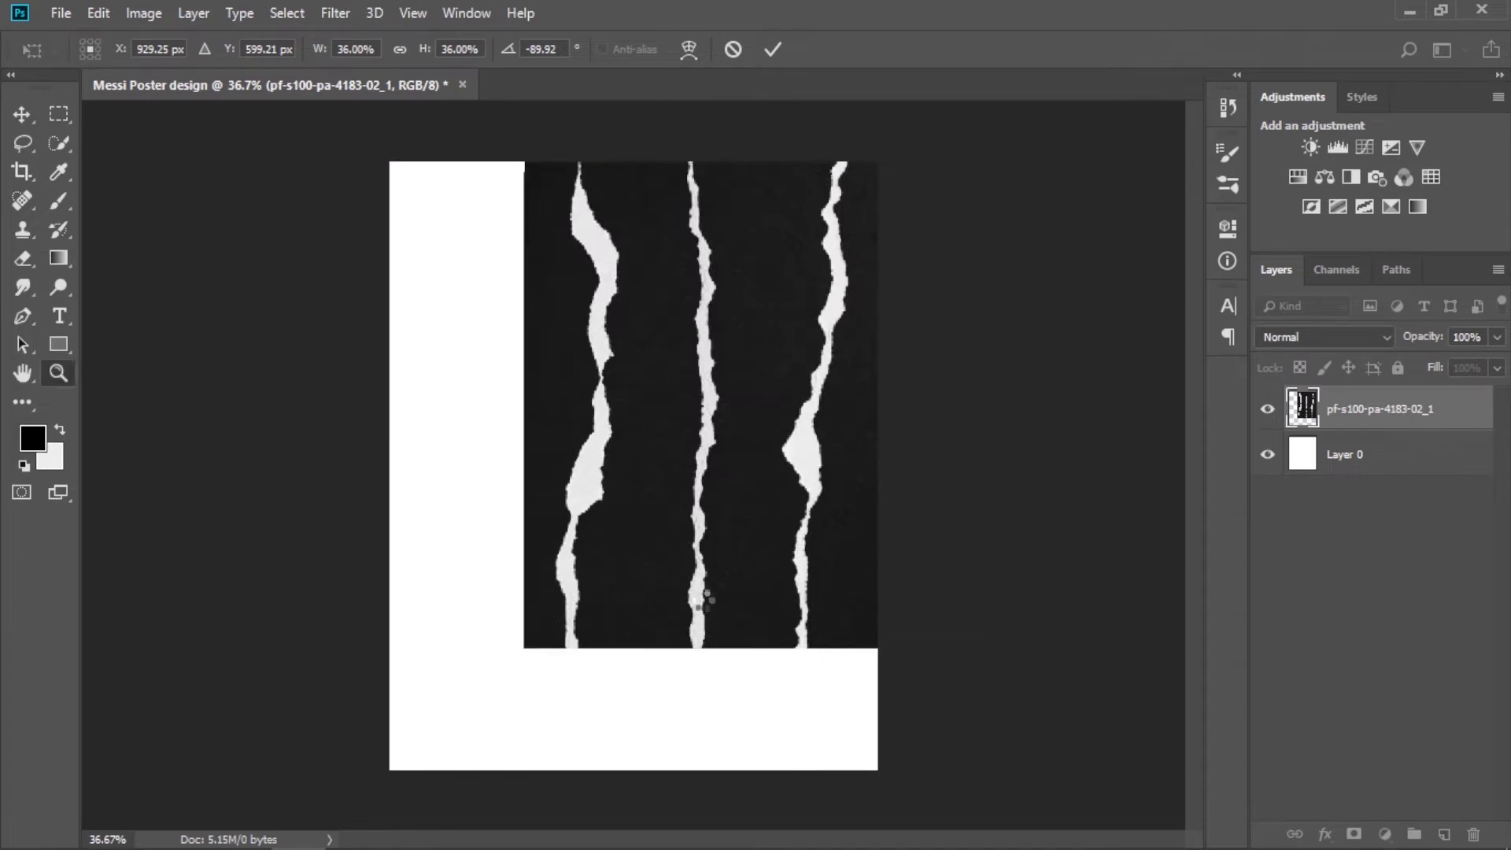
Choose the Magic Wand and Eraser, and rasterize the torn-paper texture layer
left_click(63, 148)
right_click(68, 145)
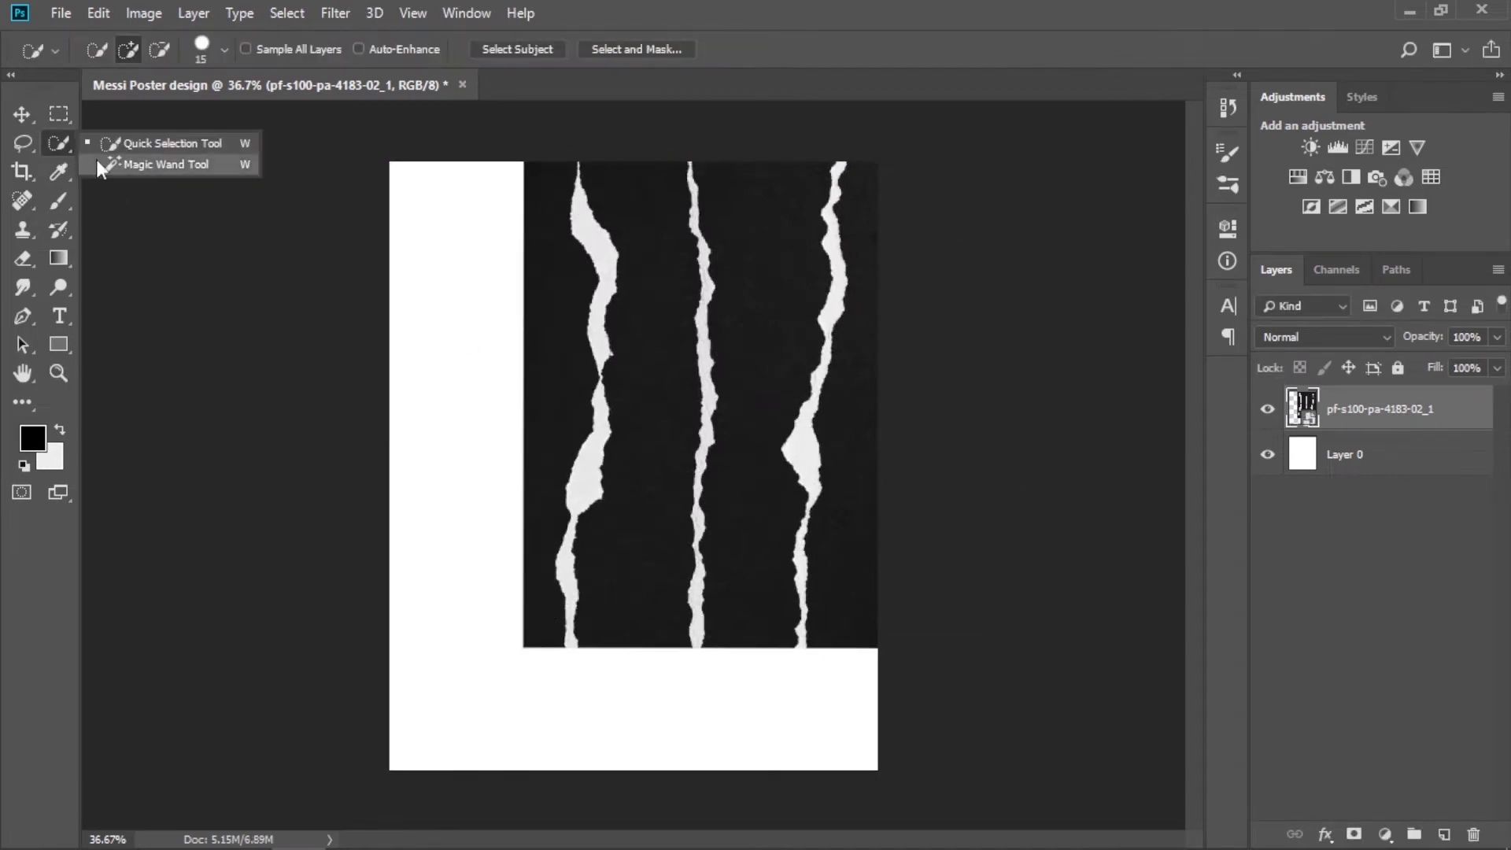
left_click(96, 160)
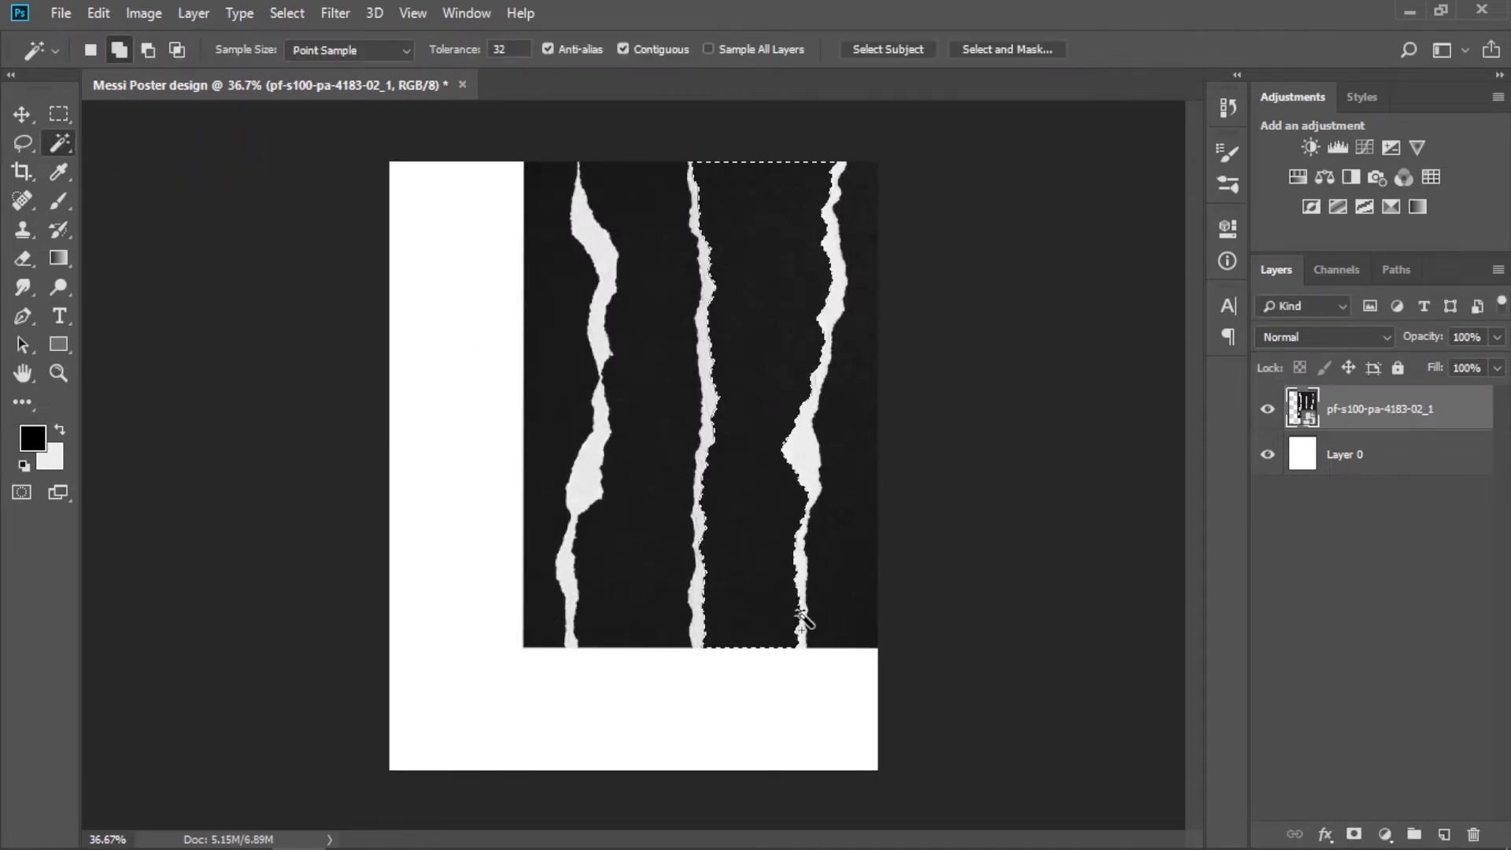
left_click(24, 258)
right_click(1482, 415)
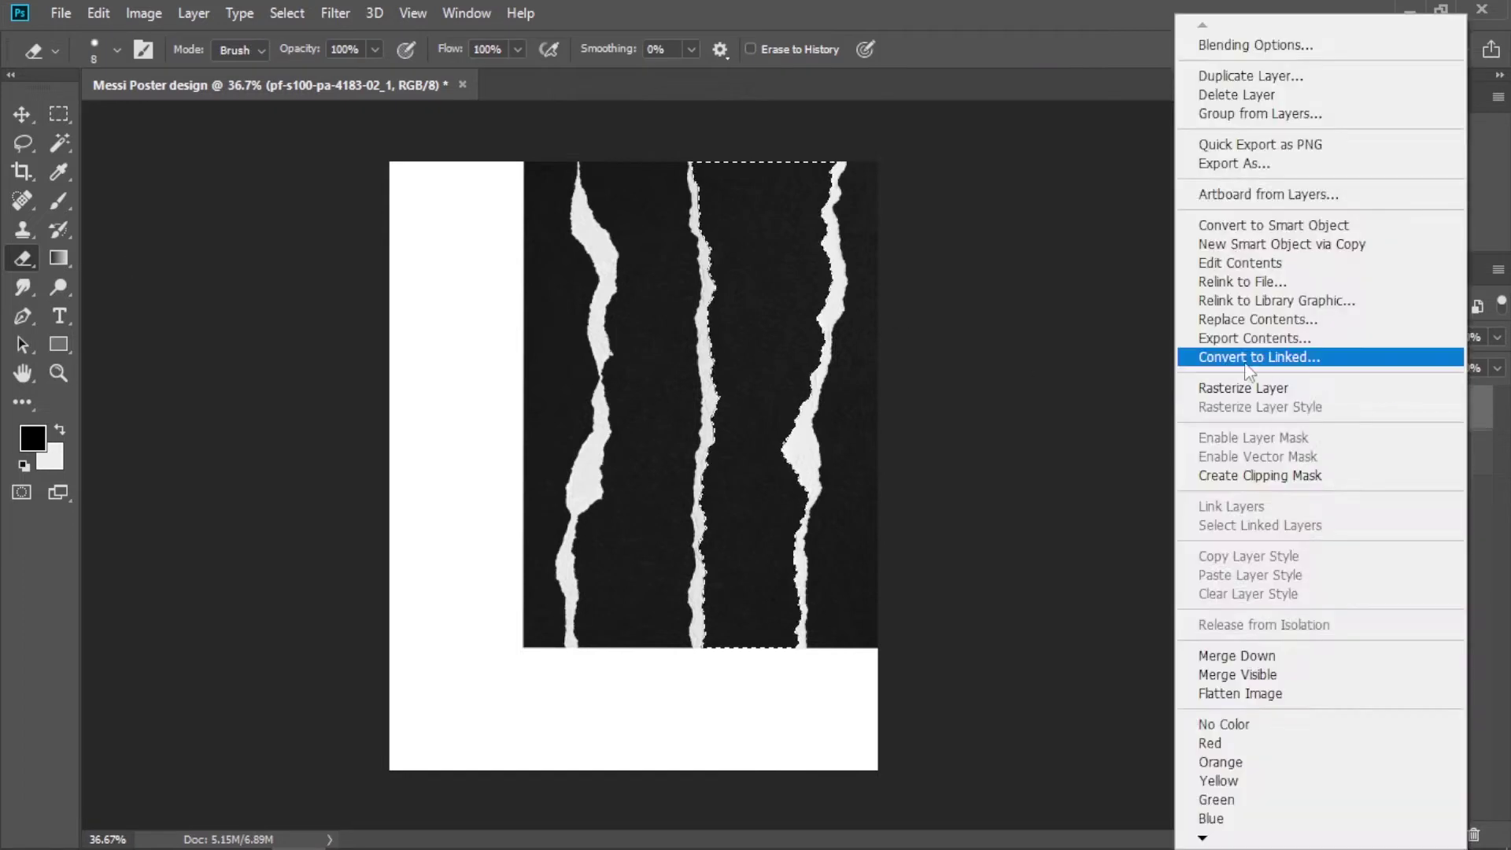
left_click(1222, 388)
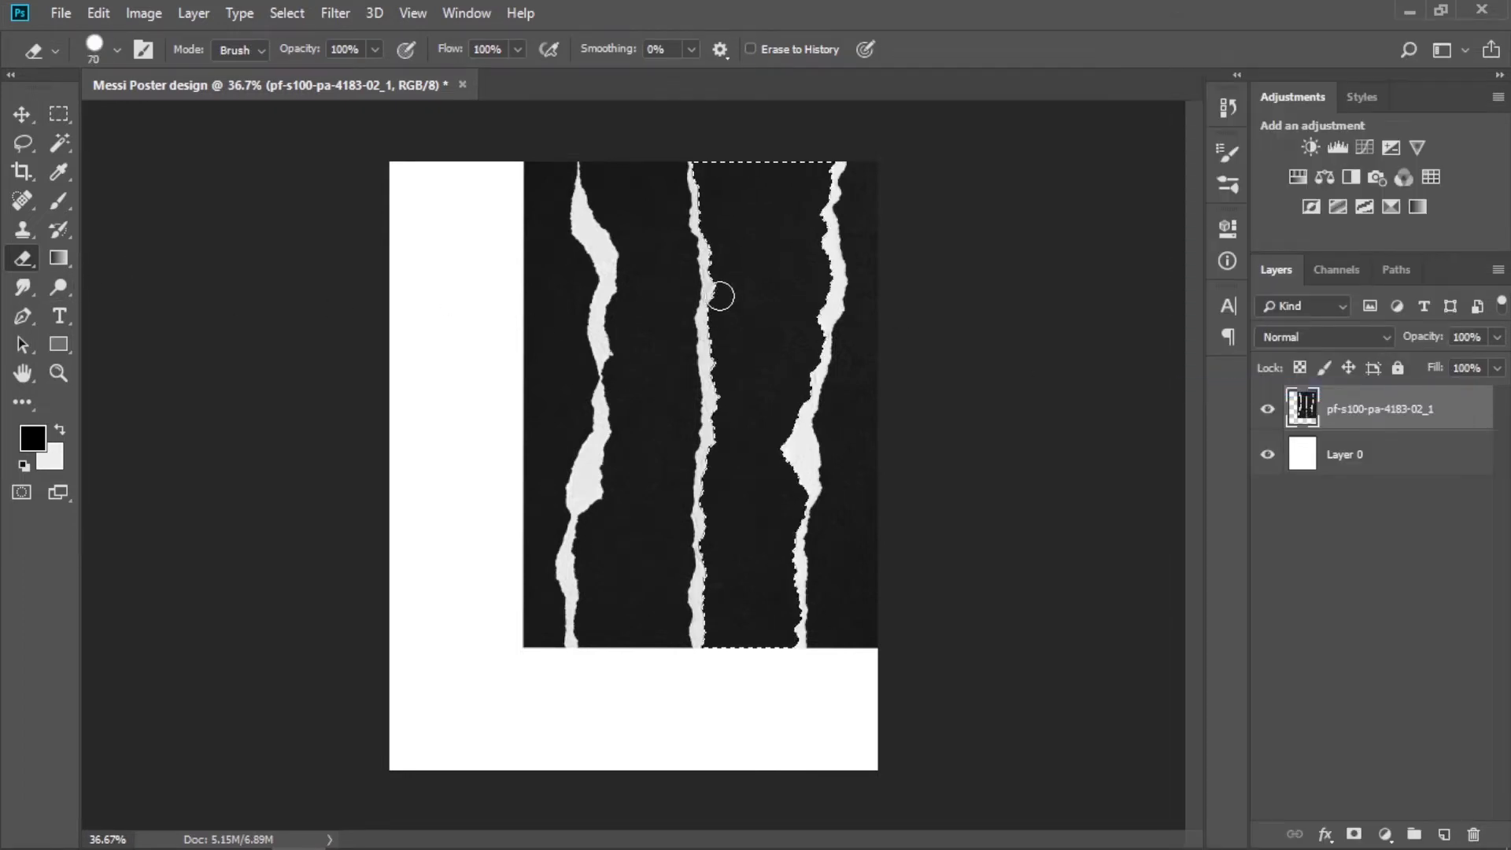
Erase the selected strip and the texture's right-hand parts, leaving one torn black strip
mouse_move(763, 268)
left_mouse_down()
mouse_move(736, 224)
mouse_move(601, 196)
mouse_move(682, 159)
mouse_move(878, 202)
mouse_move(756, 325)
mouse_move(793, 394)
left_mouse_up()
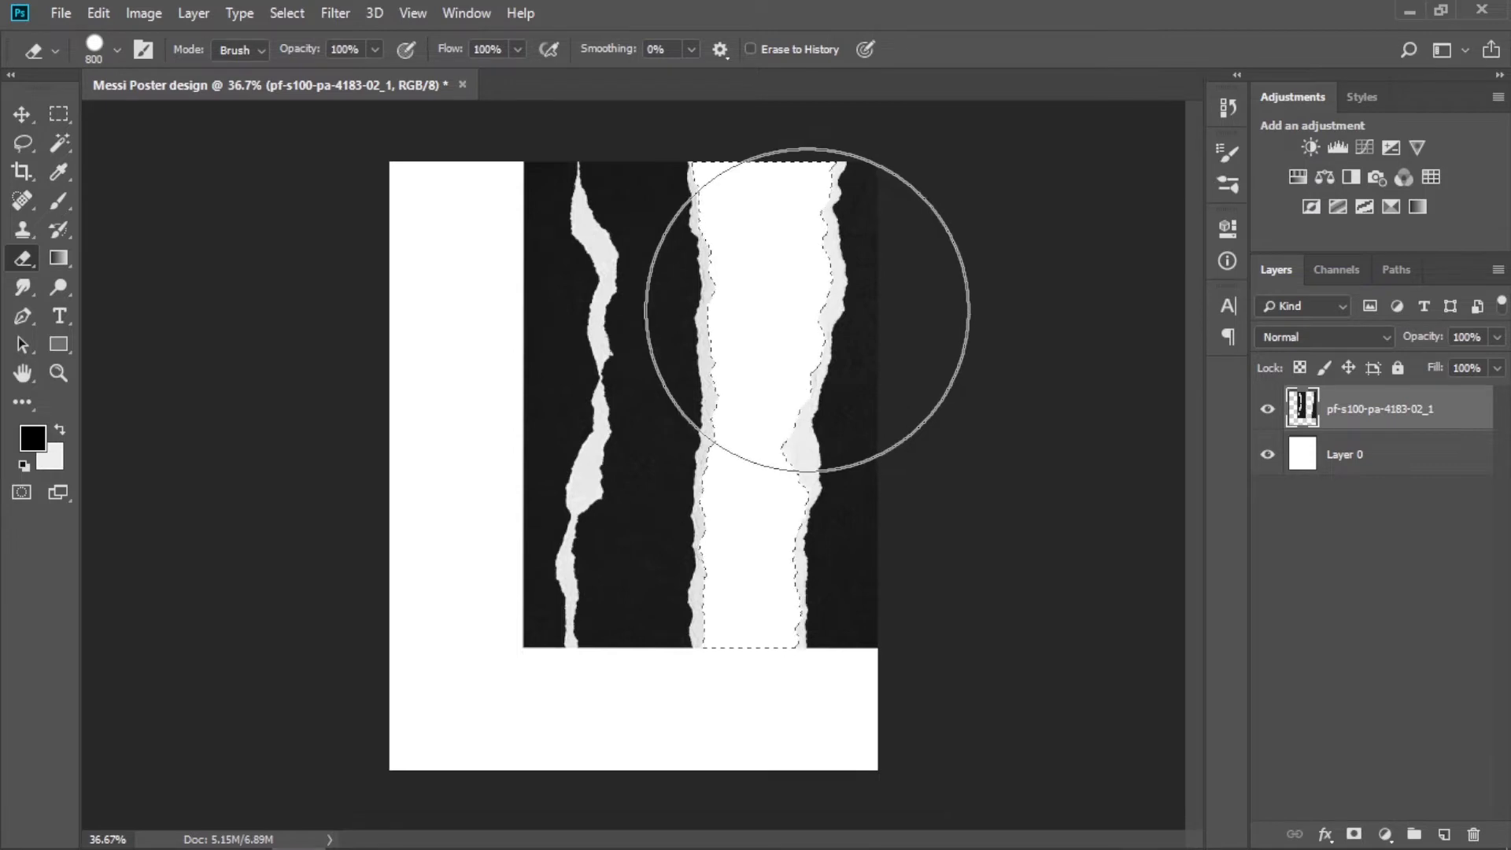
key("ctrl+d")
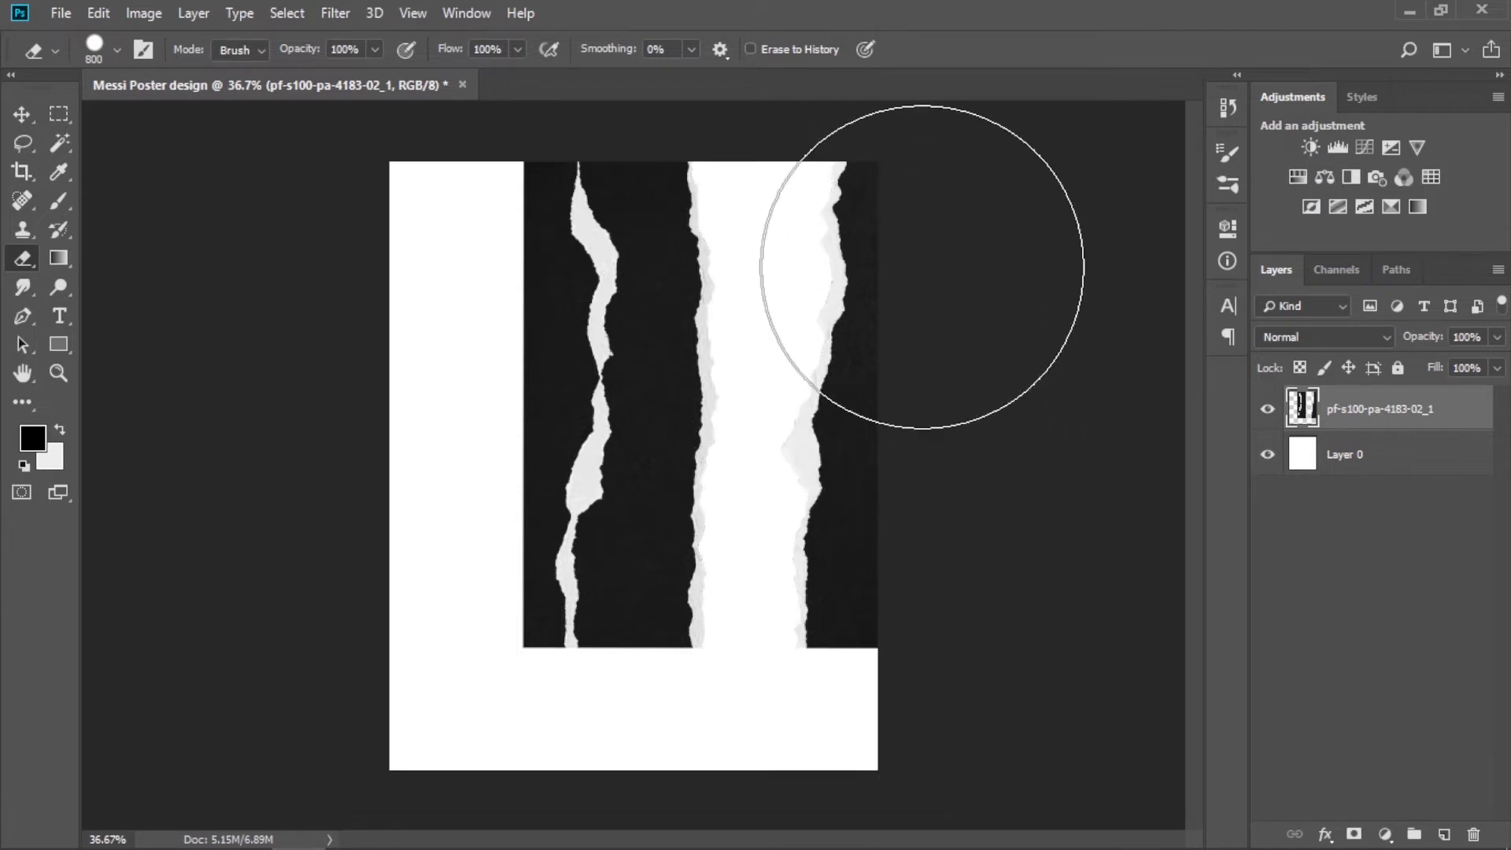
left_click_drag(917, 287, 928, 220)
left_click_drag(929, 350, 1012, 472)
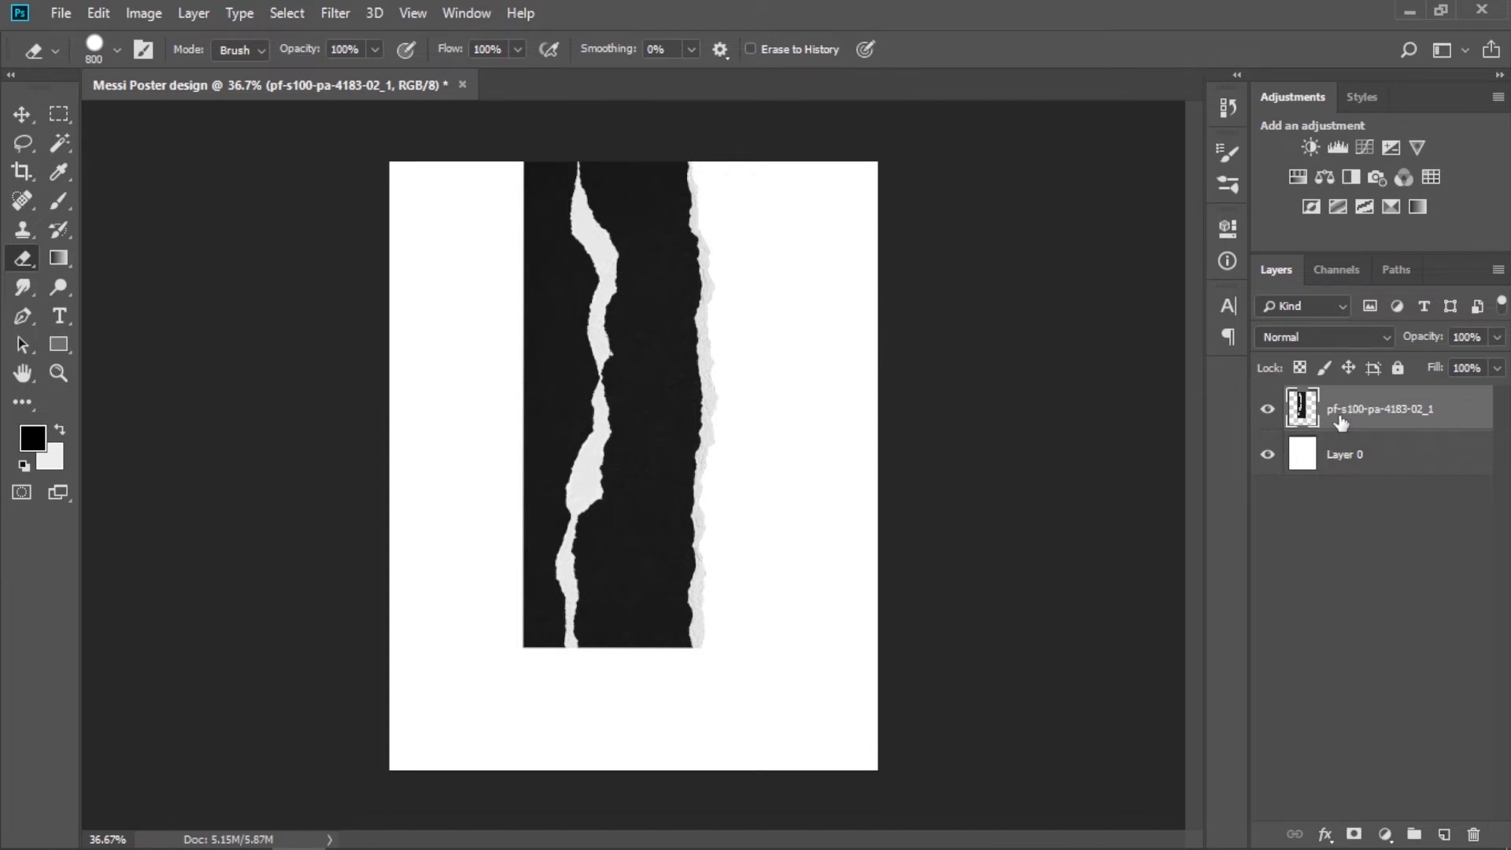
Duplicate the strip layer and align the copy directly below the original strip
left_click_drag(1397, 422, 1444, 834)
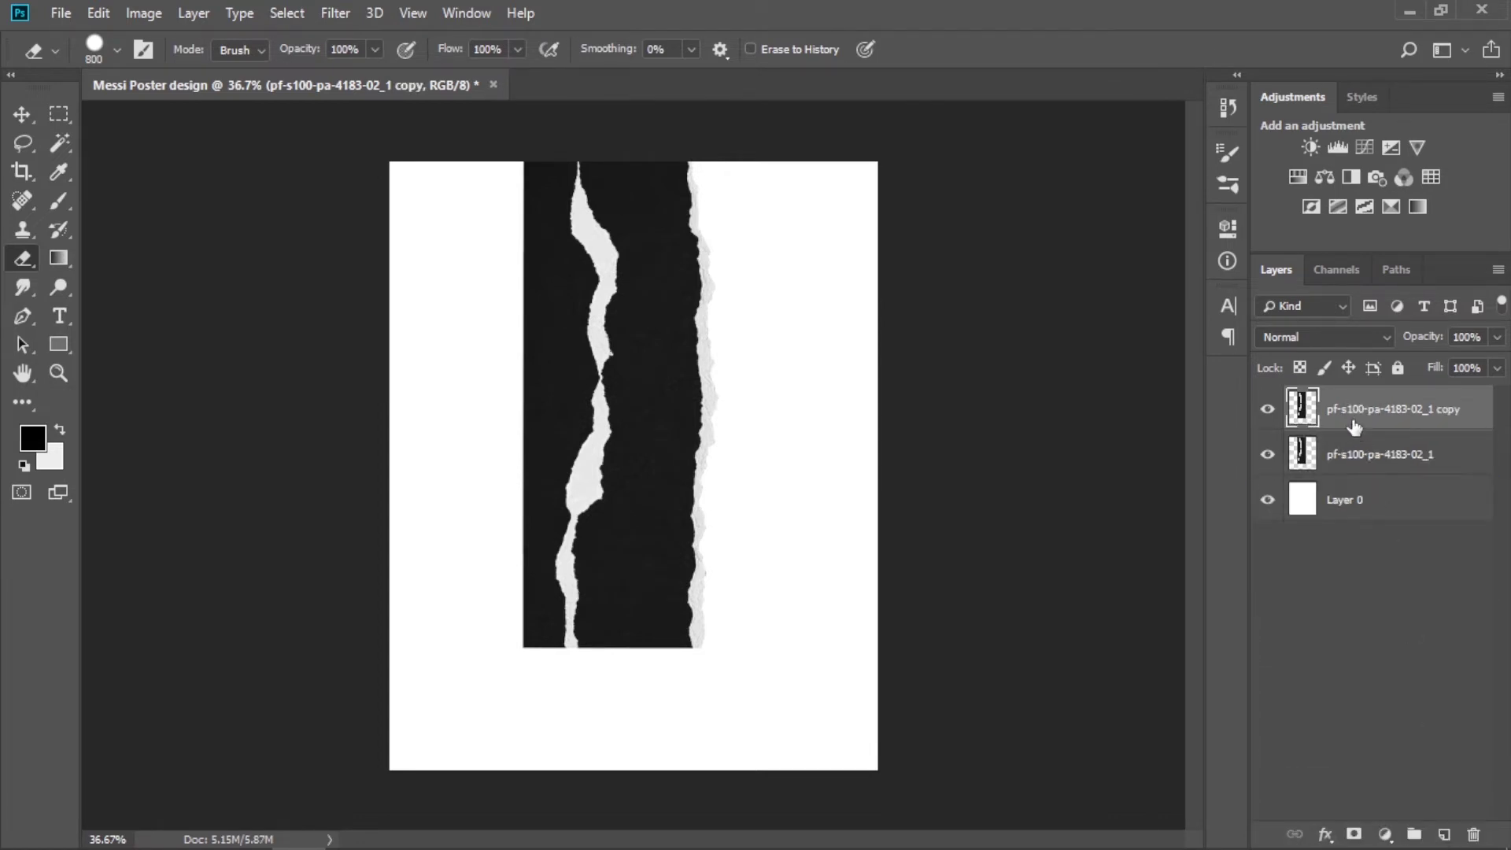
left_click(22, 114)
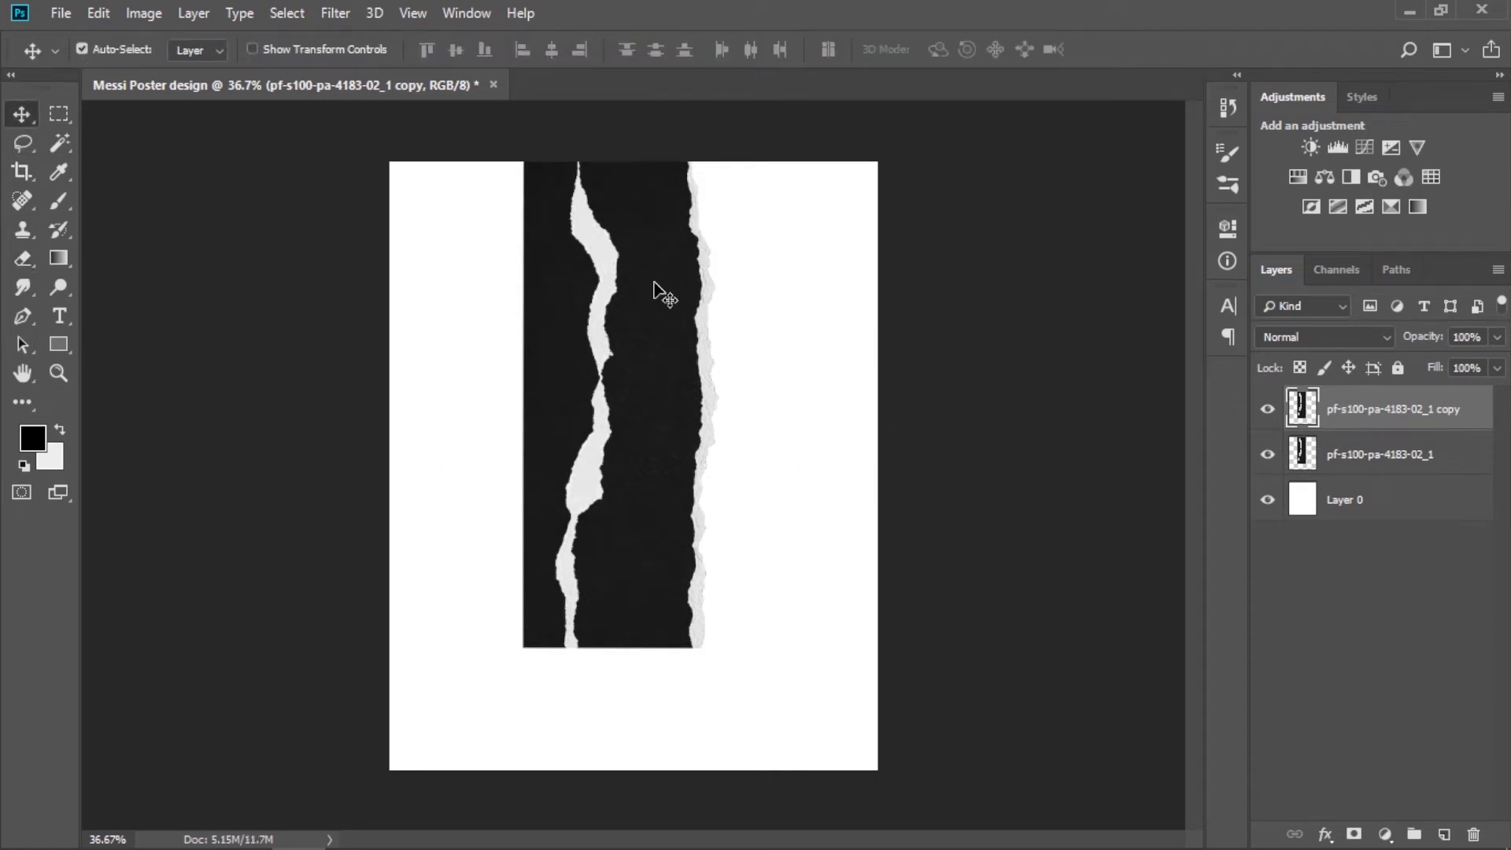
mouse_move(654, 283)
left_mouse_down()
mouse_move(664, 740)
mouse_move(667, 724)
left_mouse_up()
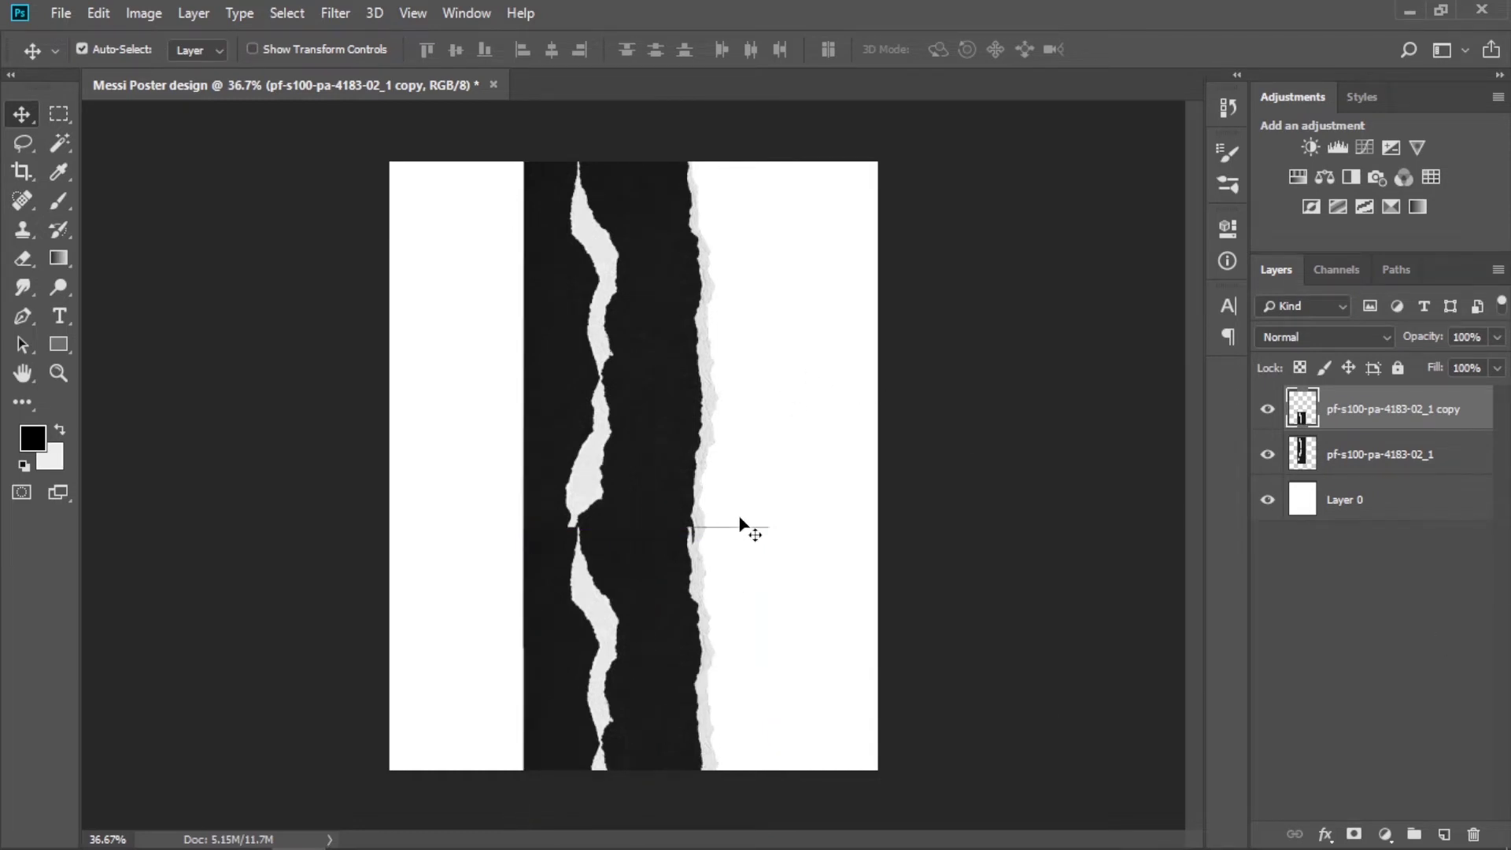
left_click_drag(522, 621, 577, 622)
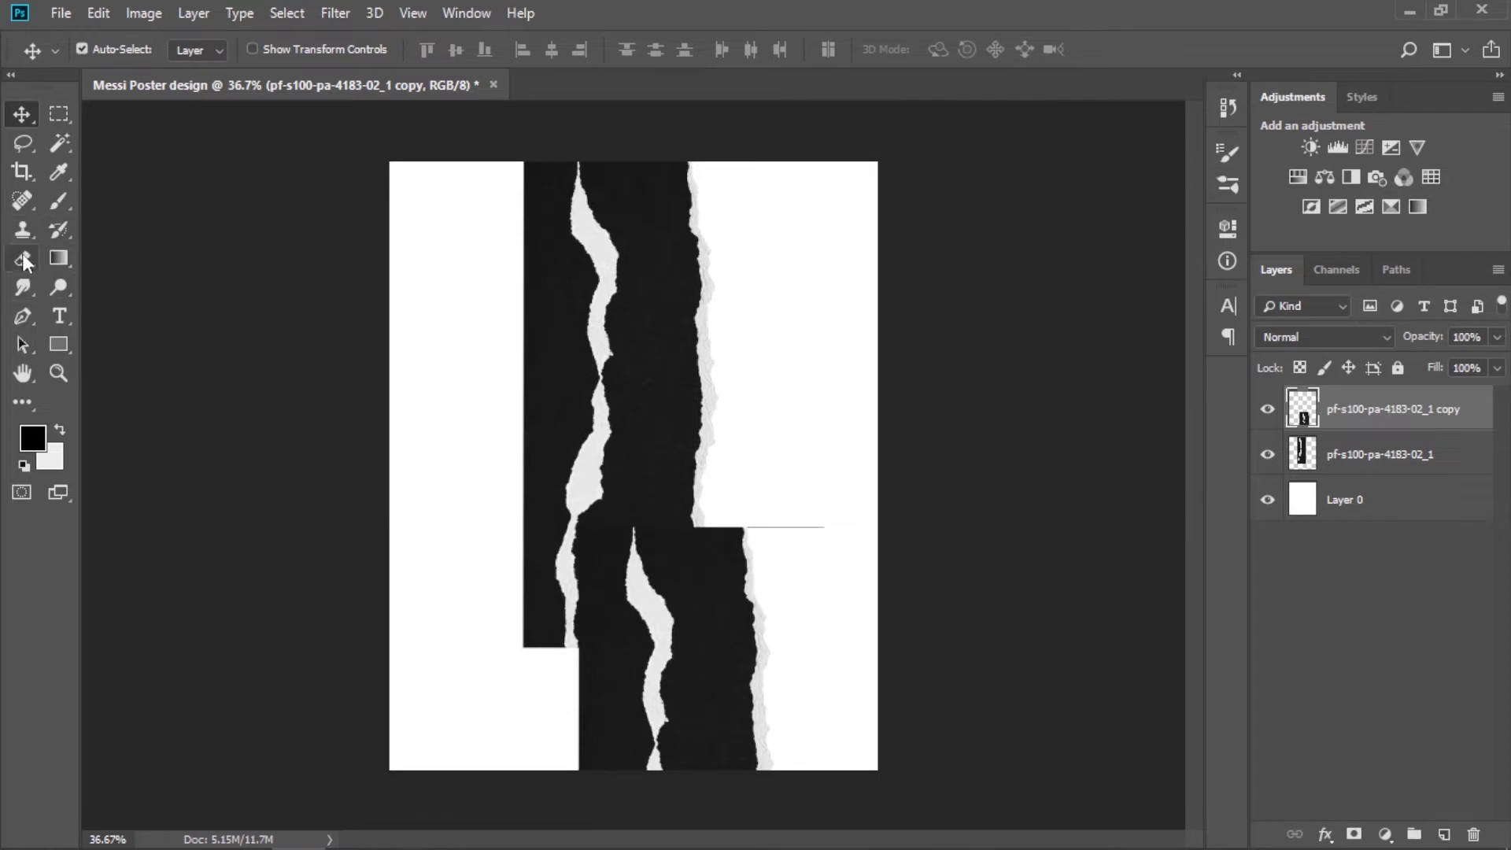
left_click(23, 260)
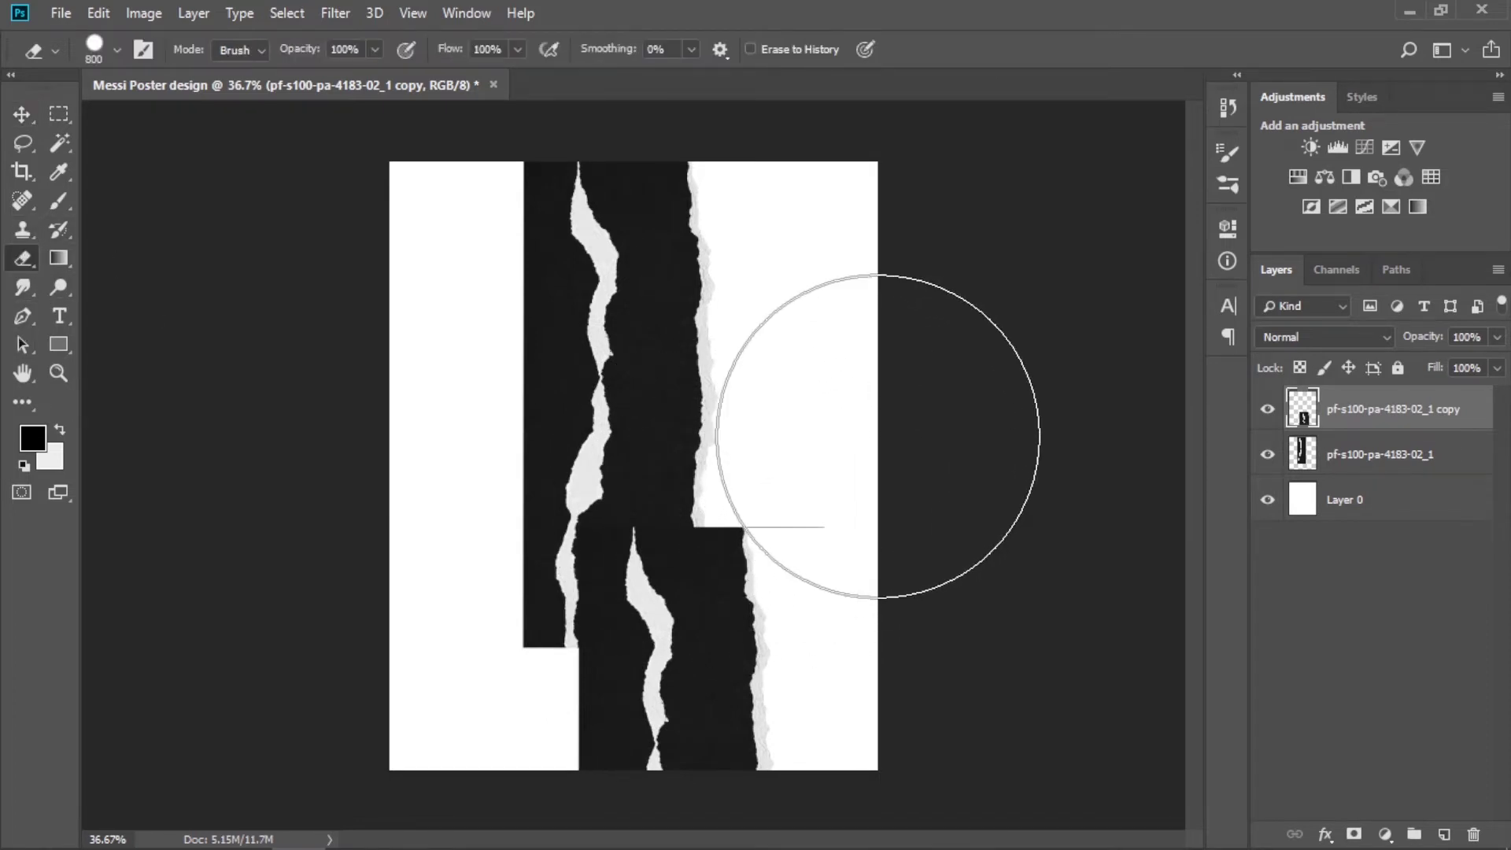
key("v")
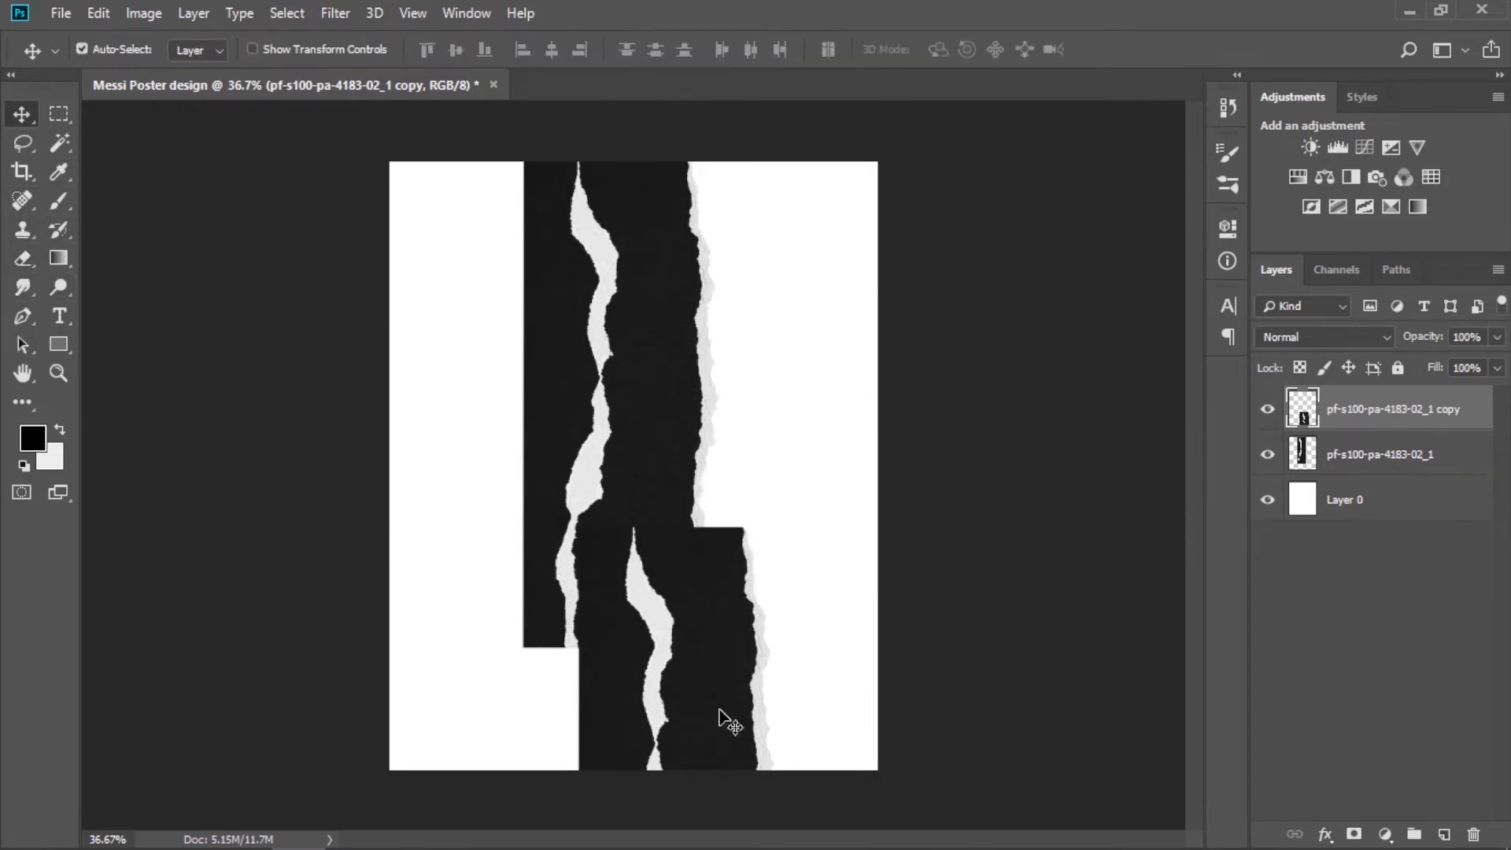
mouse_move(722, 715)
left_mouse_down()
mouse_move(633, 647)
mouse_move(659, 657)
left_mouse_up()
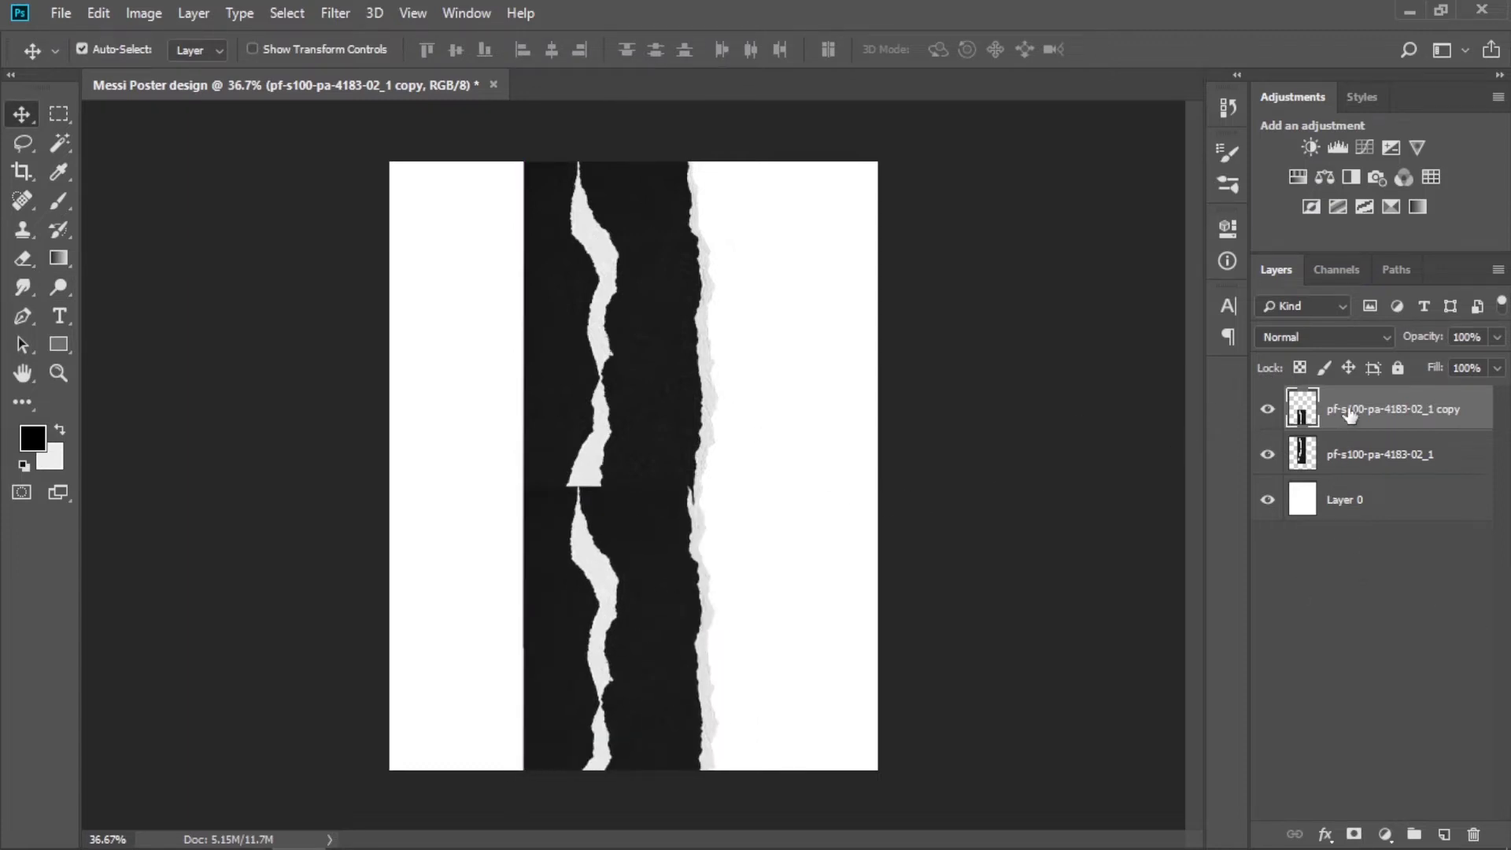
Merge the original and copied strip layers into one layer
left_click(1355, 451, "shift")
right_click(1373, 452)
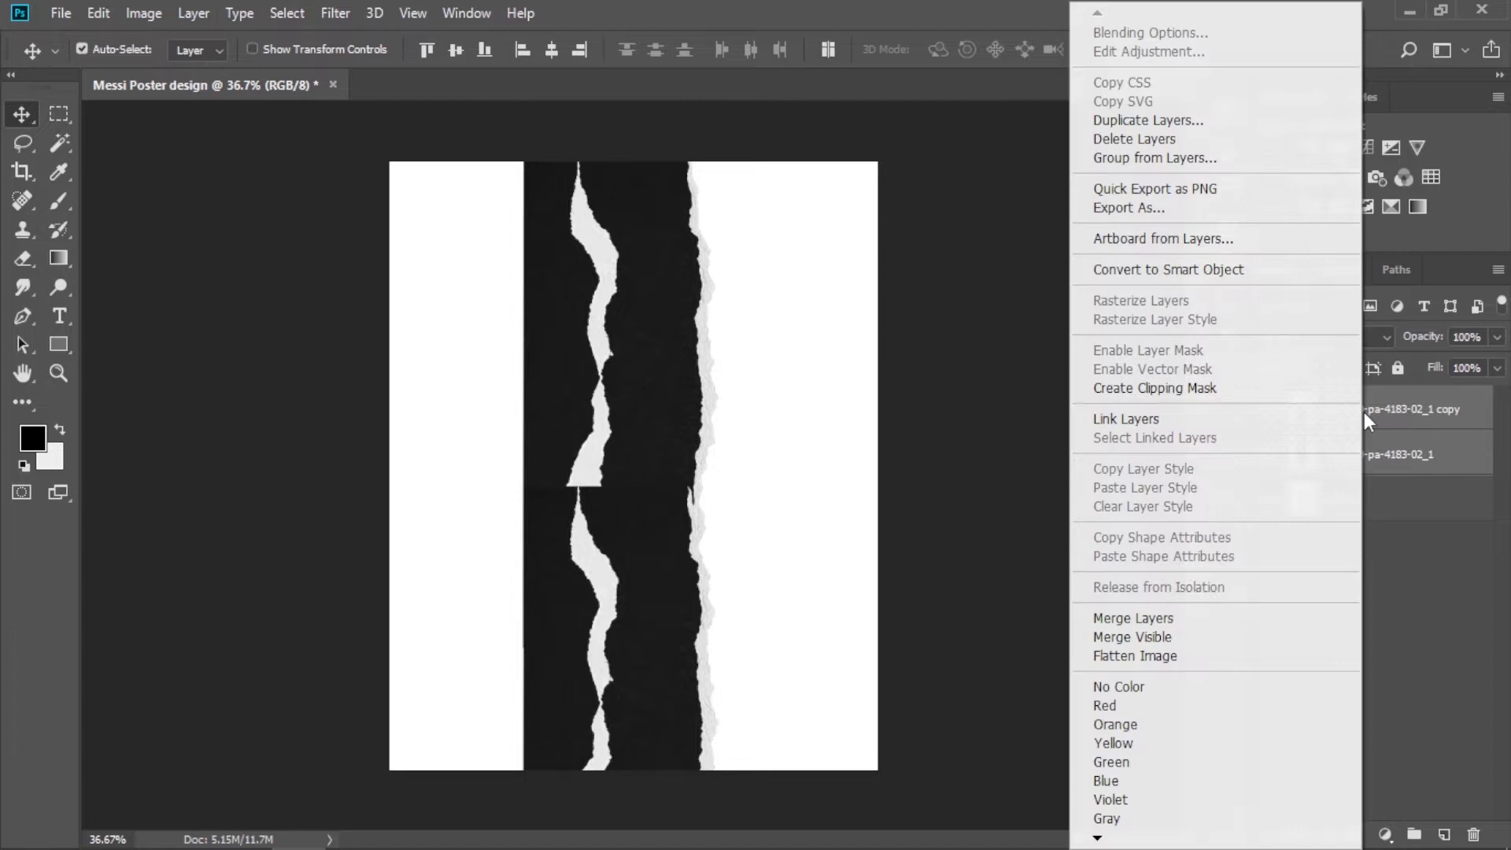
left_click(1138, 619)
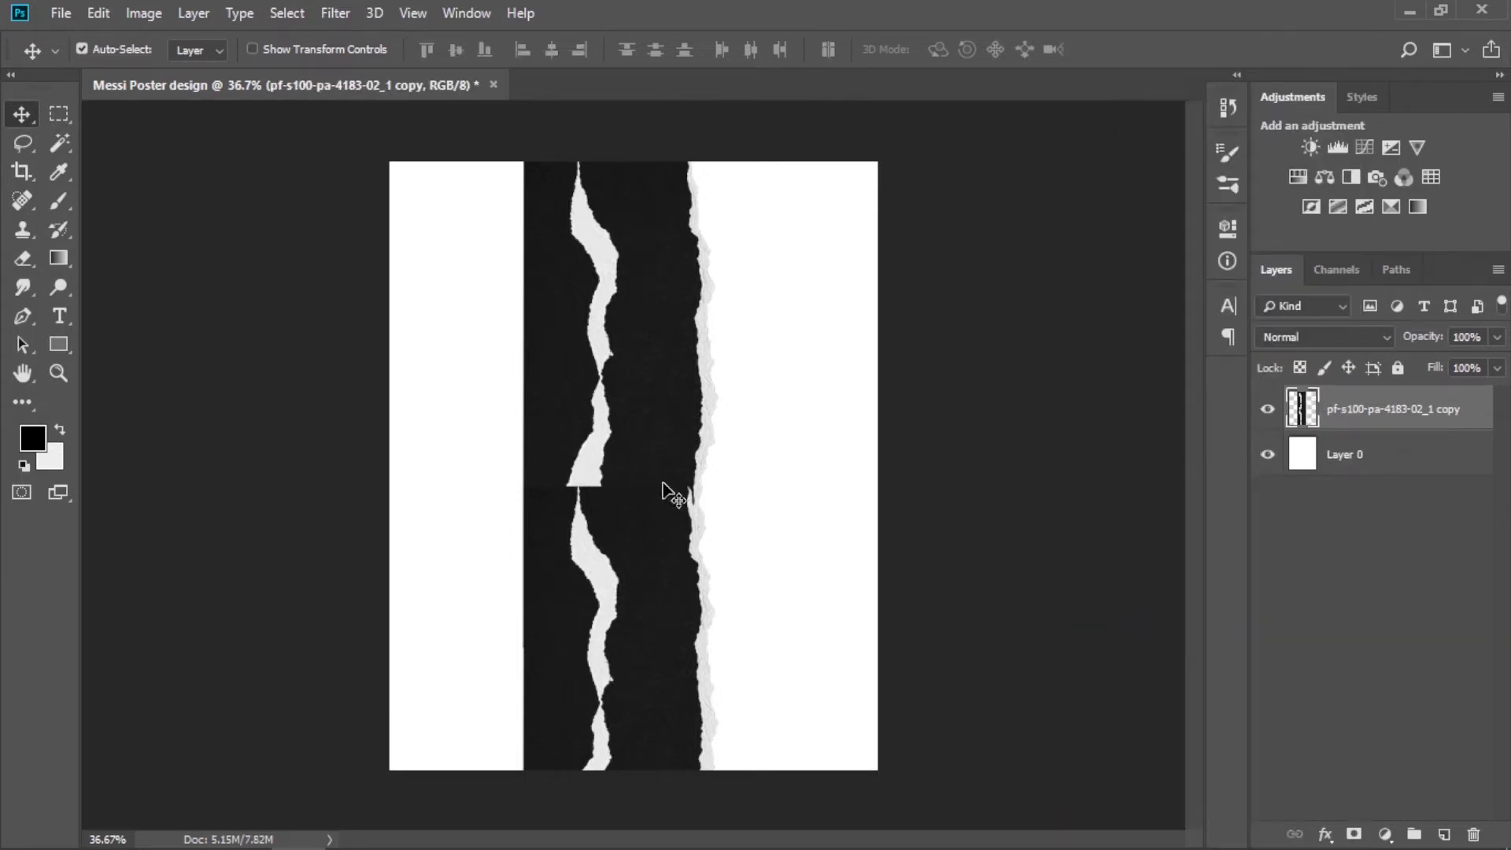
Select the merged strip's pixels and set the foreground colour to light grey #e9e9e9
left_click(1301, 425, "ctrl")
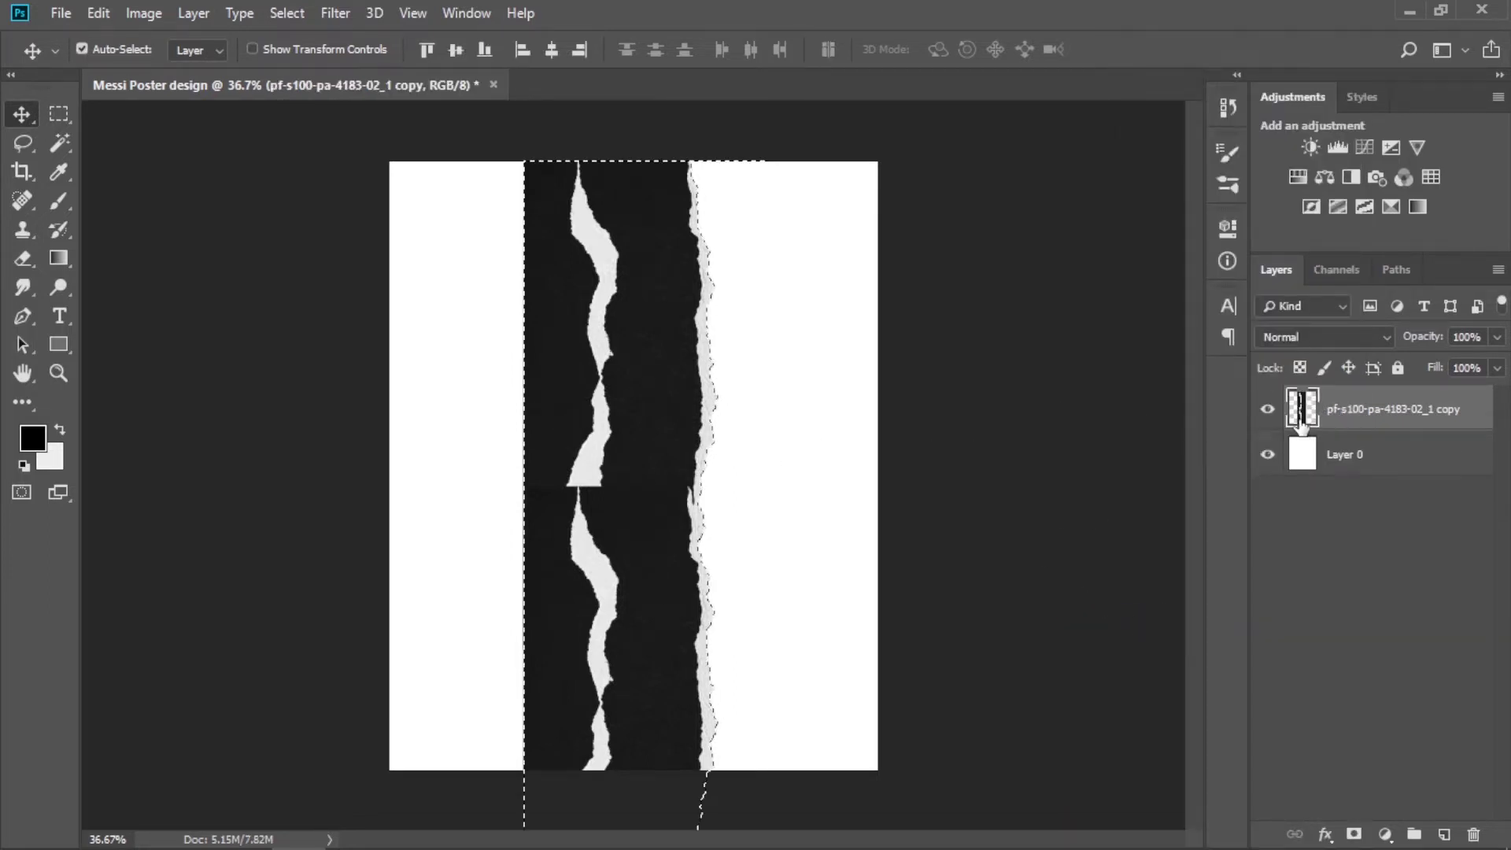
left_click(58, 430)
left_click(31, 441)
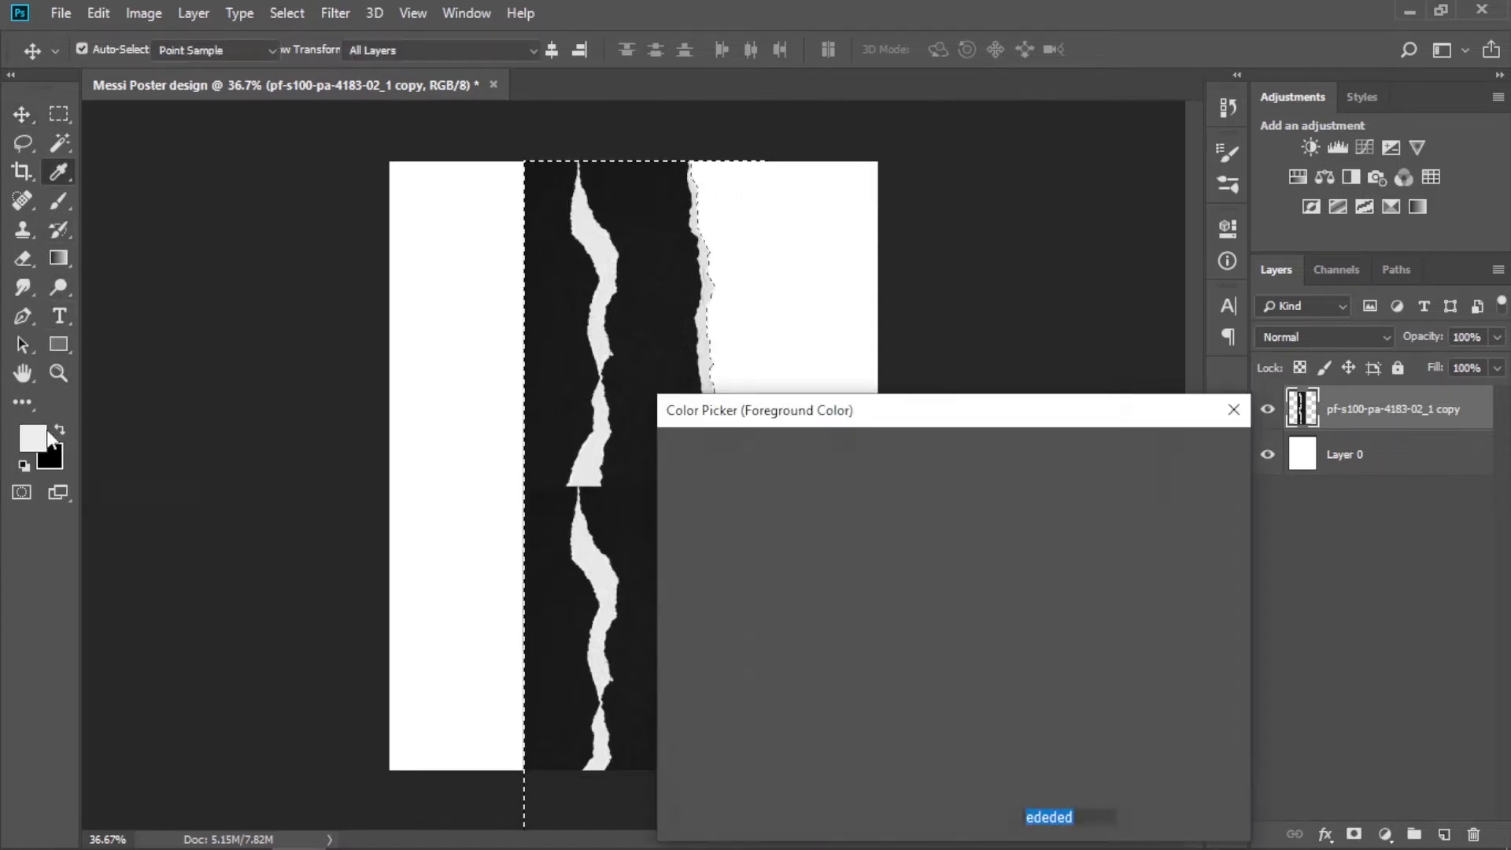
left_click_drag(993, 504, 993, 494)
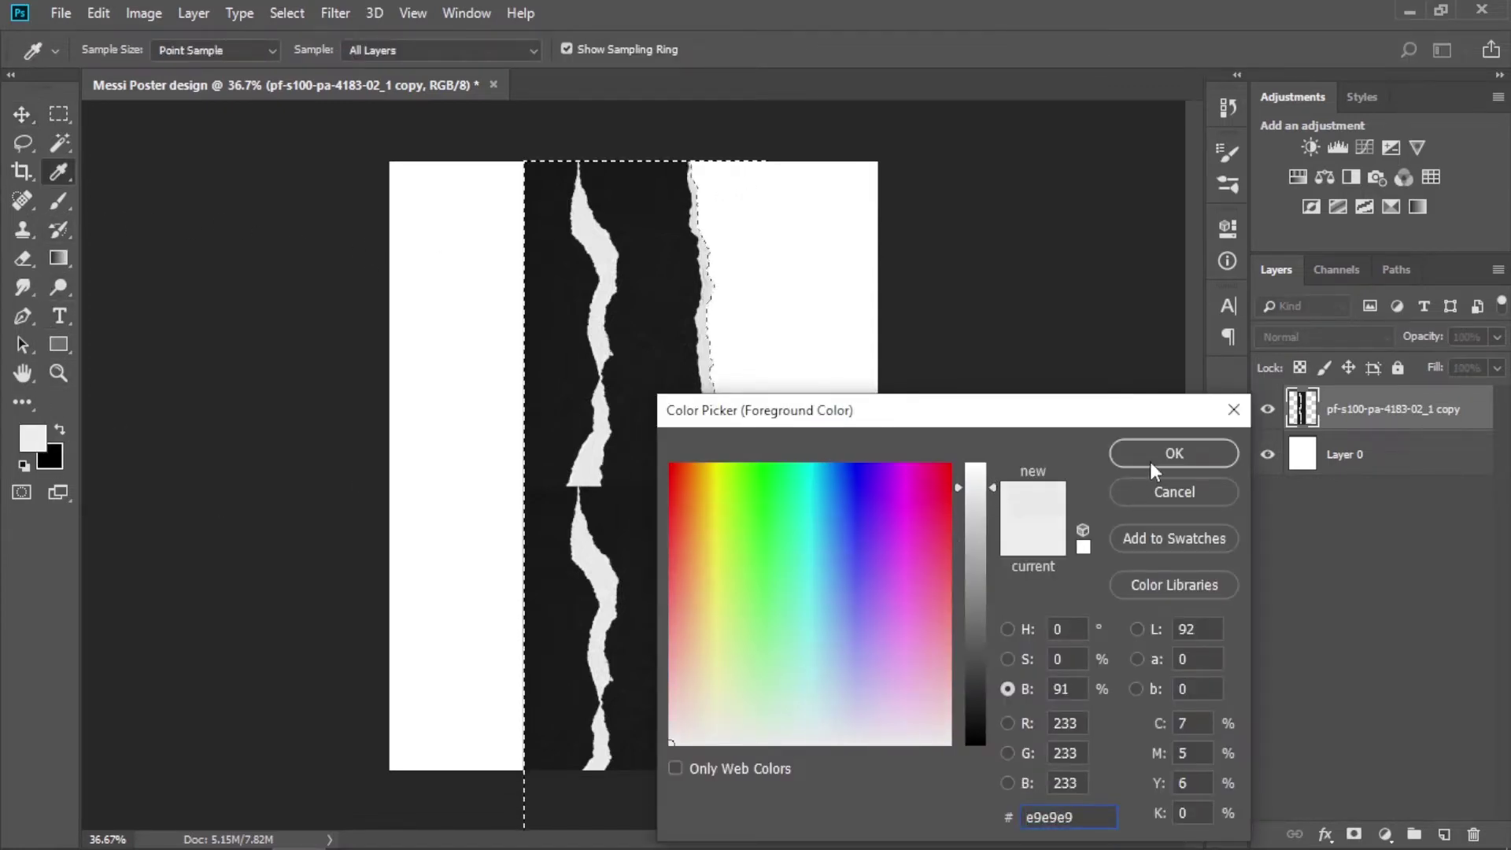
left_click(1174, 453)
Set up a hard round brush at 100% flow for painting the strip
left_click(58, 200)
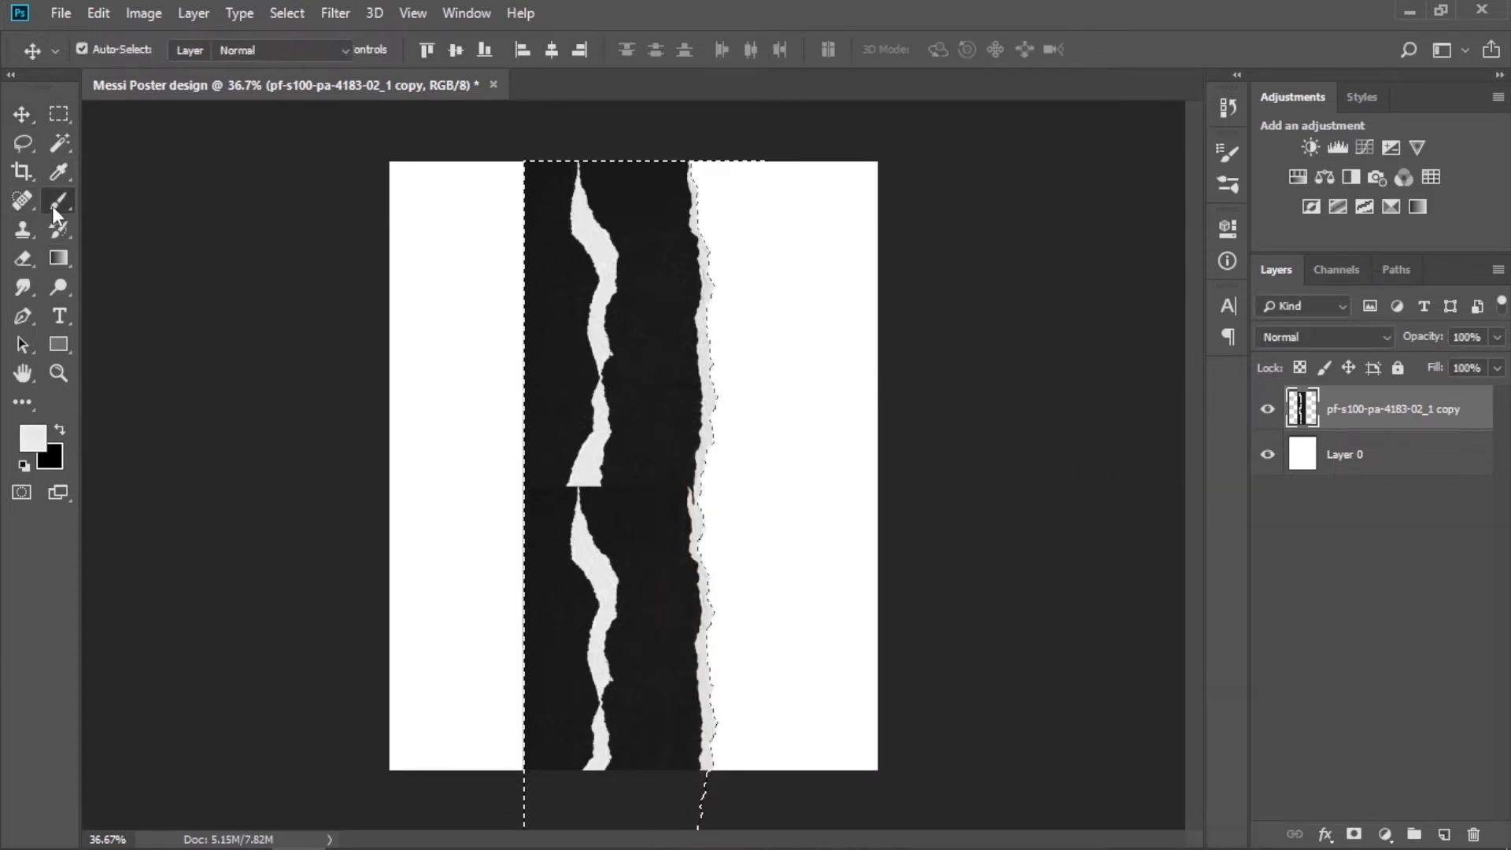
mouse_move(600, 253)
left_mouse_down()
mouse_move(663, 202)
mouse_move(615, 226)
left_mouse_up()
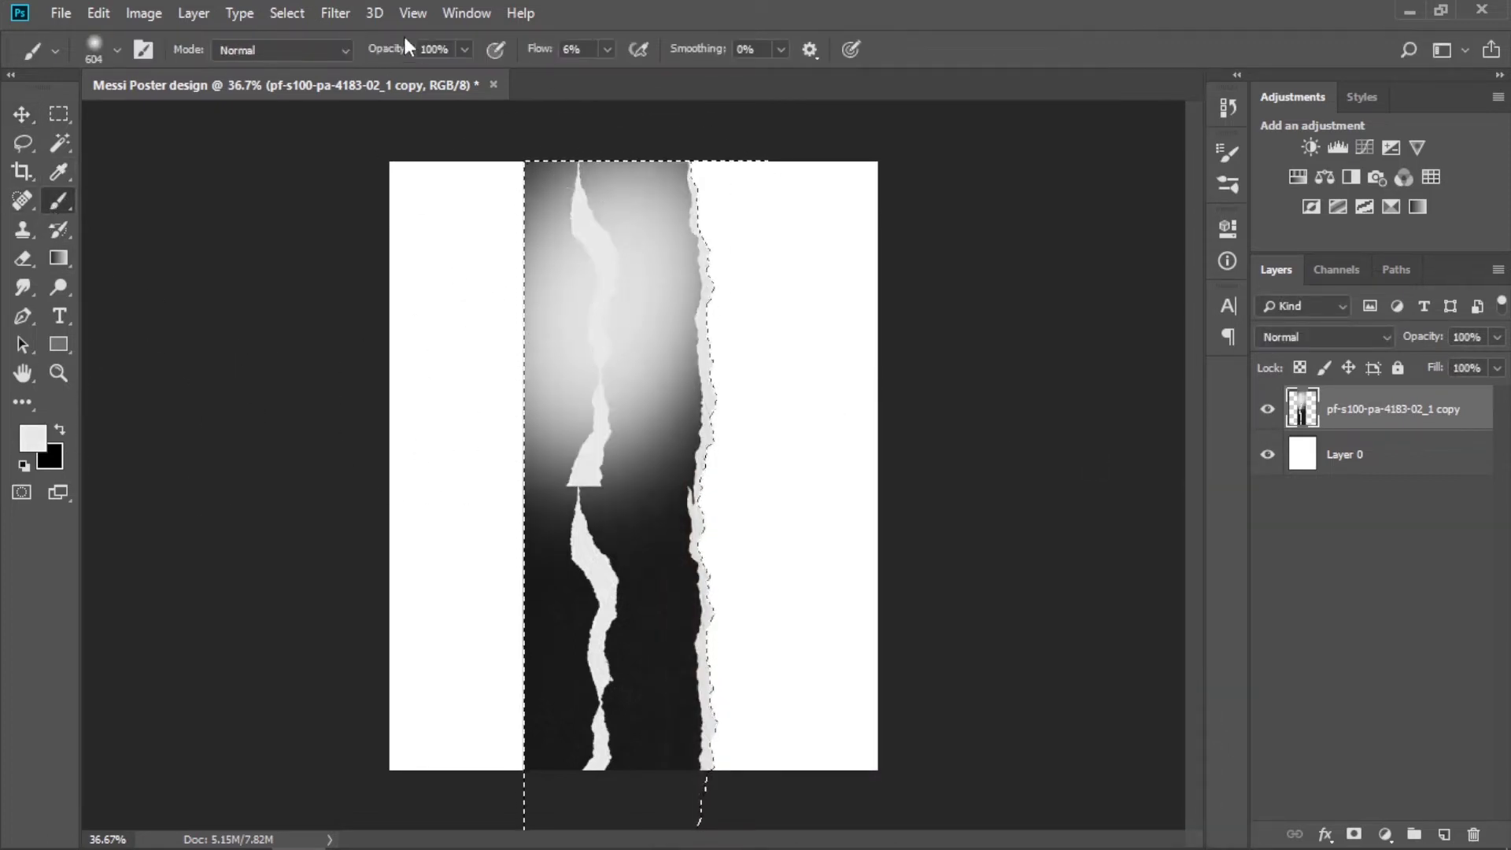
left_click(607, 48)
left_click_drag(603, 75, 703, 74)
right_click(615, 226)
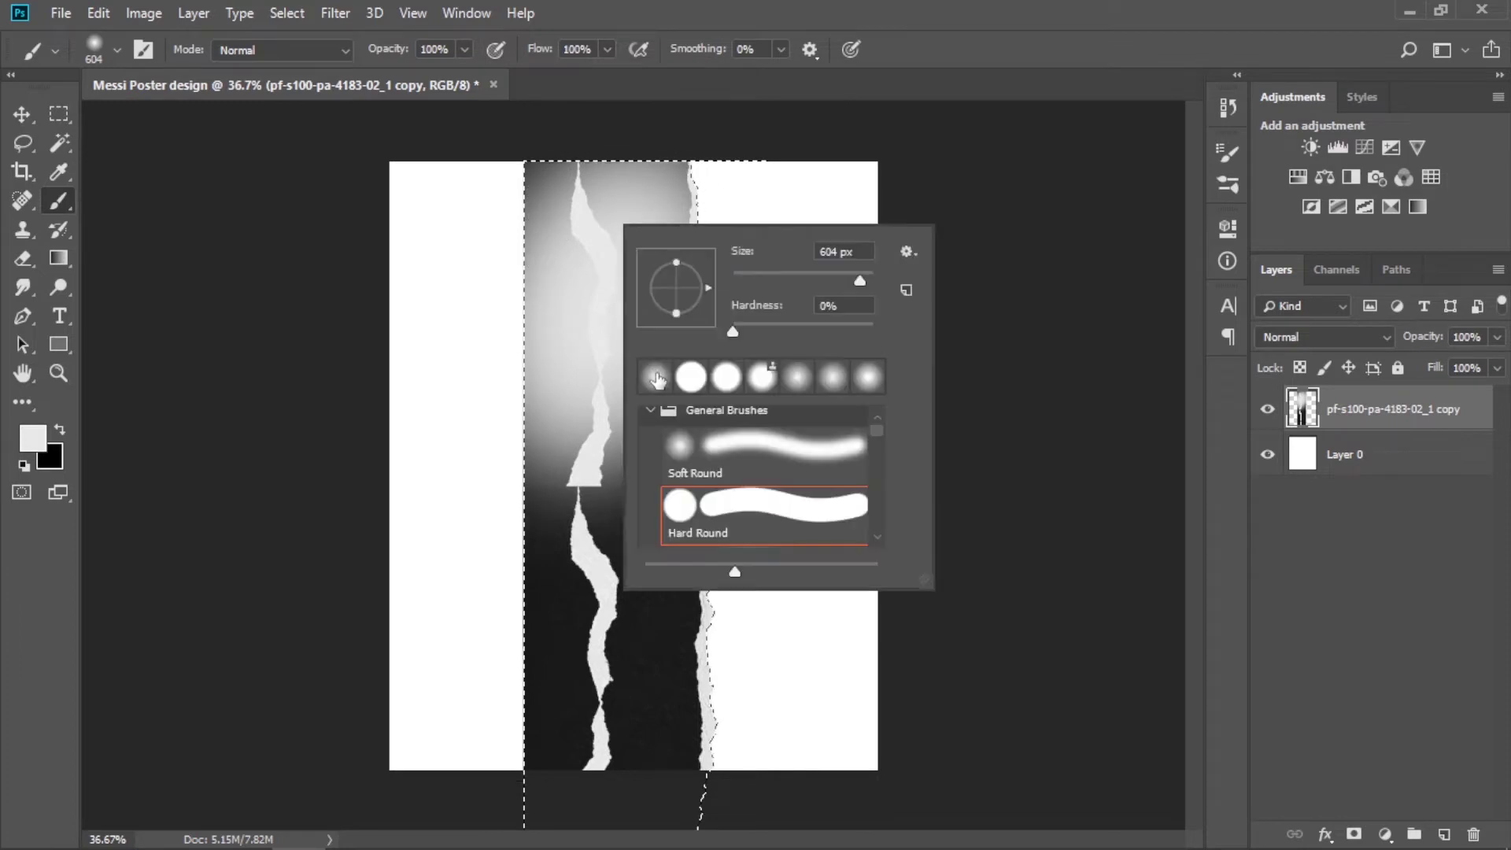
left_click(692, 371)
left_click(570, 244)
Paint the whole strip and the left margin light grey, nudging the strip right
left_click_drag(571, 244, 674, 724)
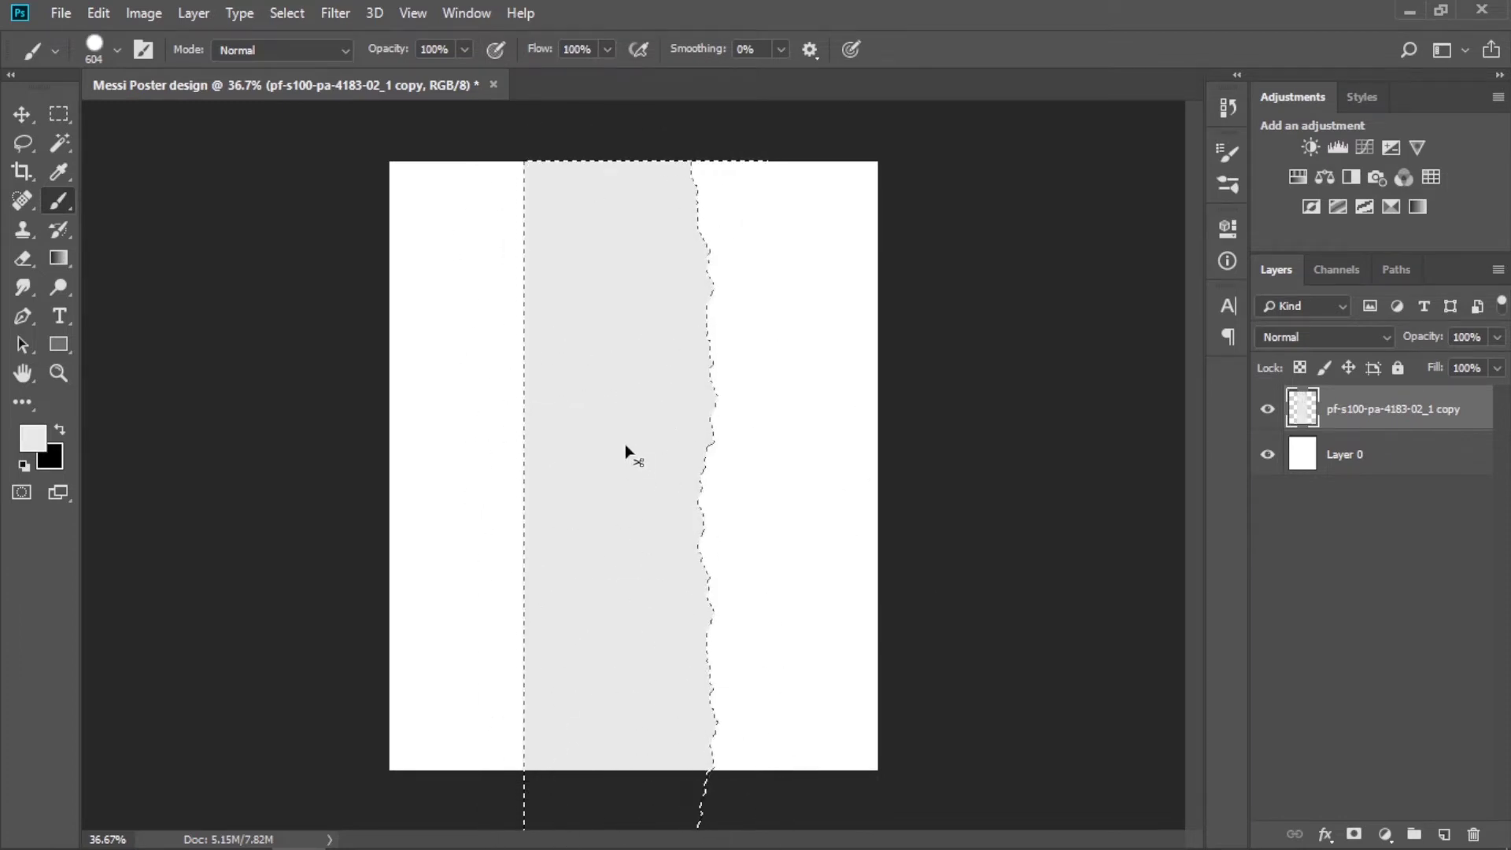
mouse_move(625, 444)
left_mouse_down()
mouse_move(631, 432)
mouse_move(596, 427)
left_mouse_up()
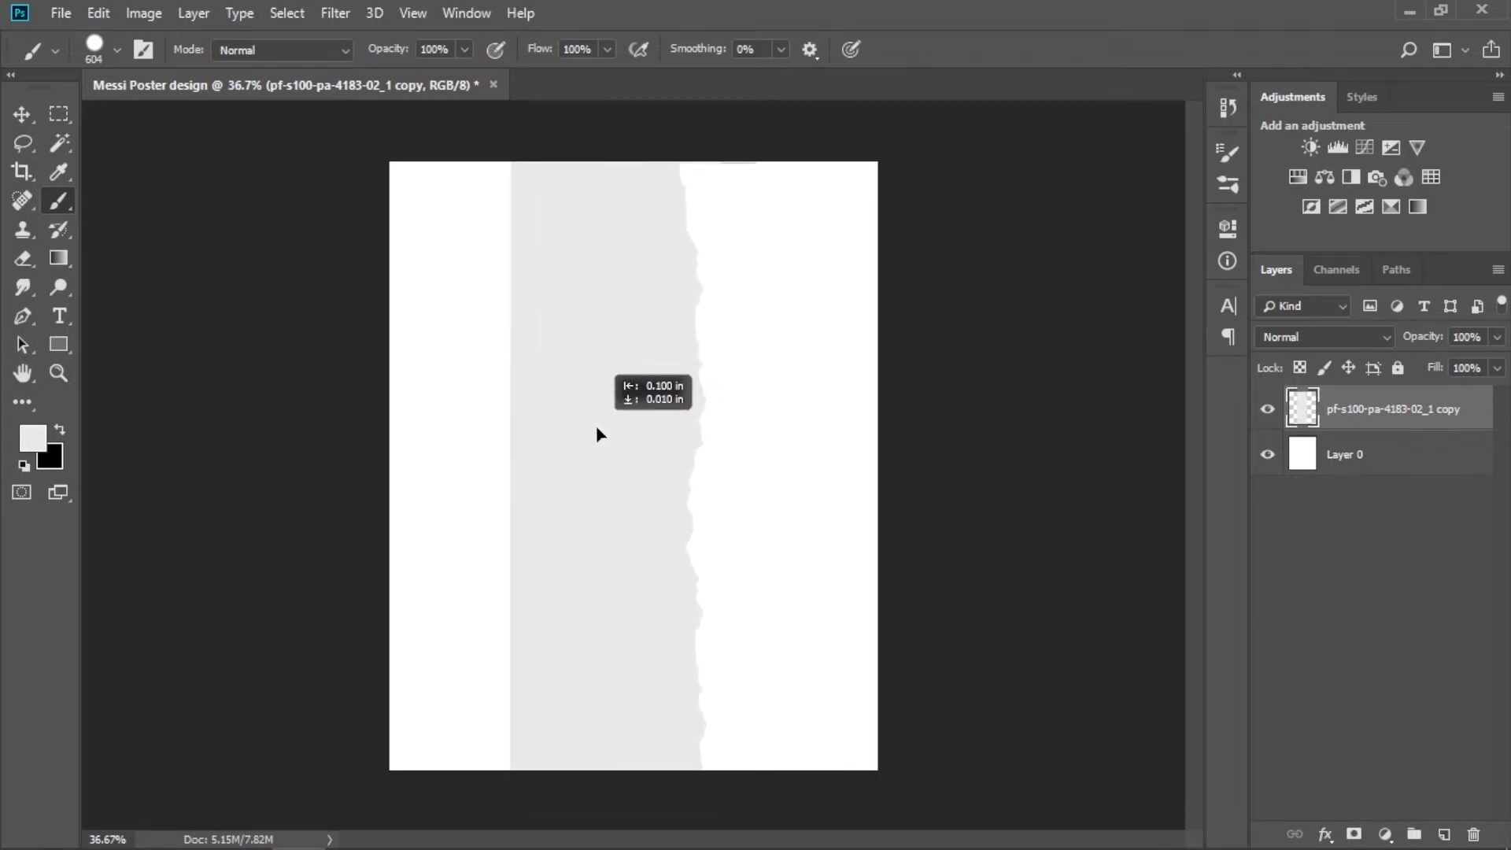
left_click_drag(462, 220, 429, 780)
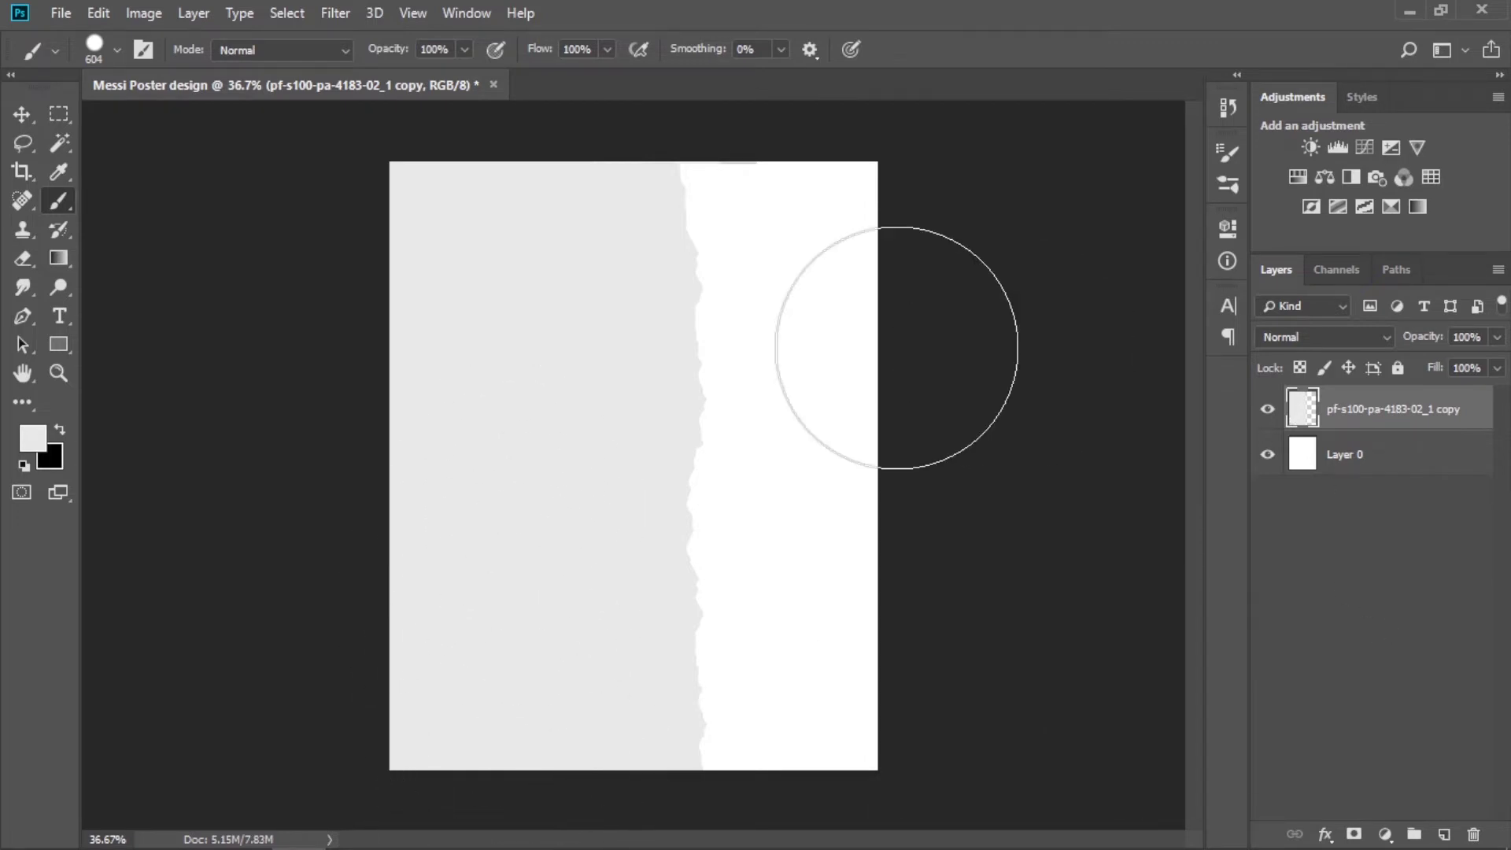
Open the Messi photo and start a no-fill Pen shape outline at his shorts
key("v")
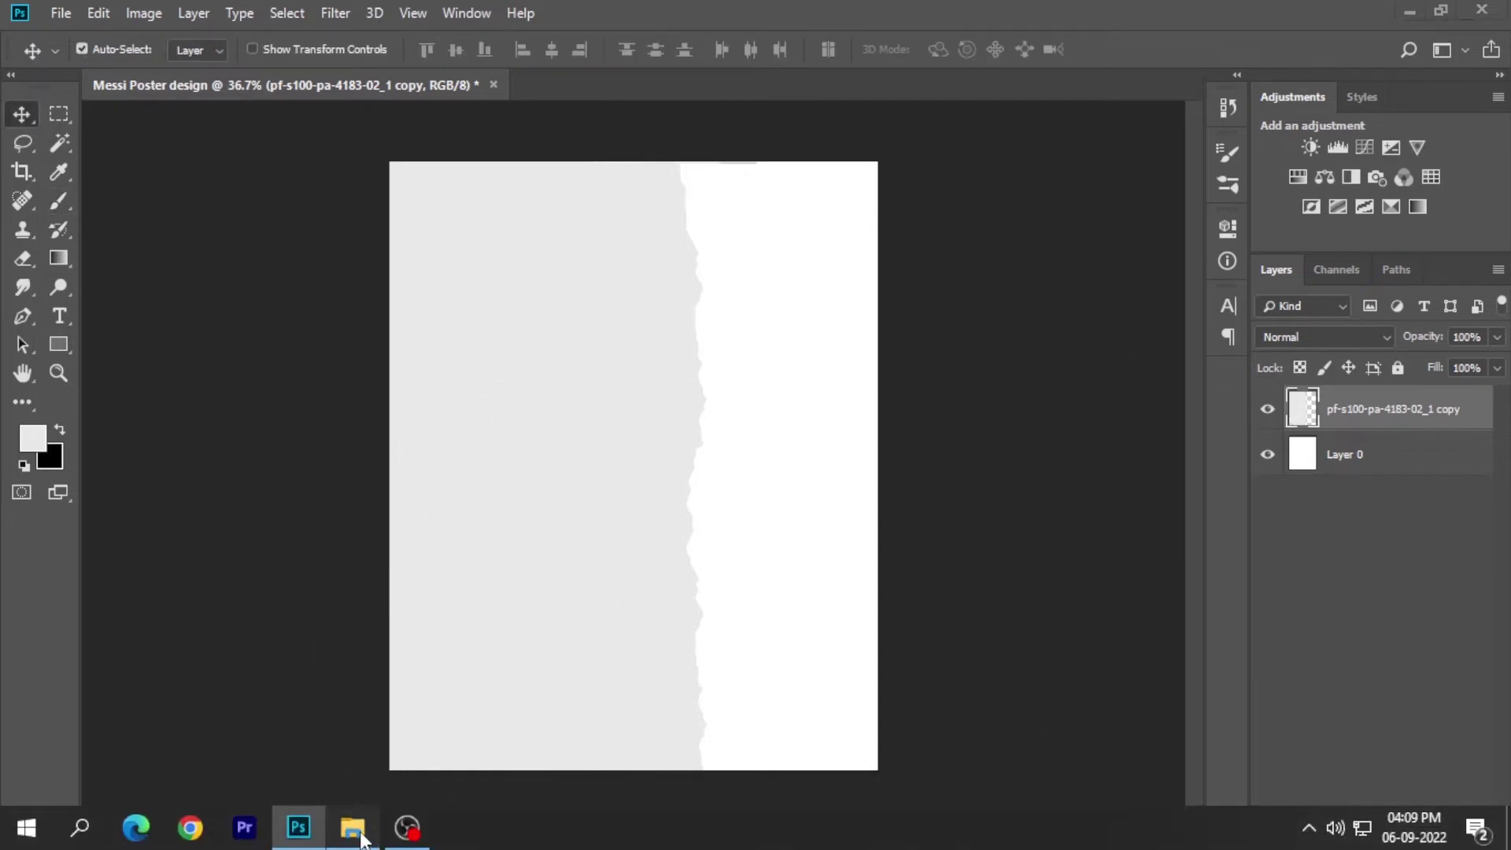
left_click(356, 830)
mouse_move(1172, 279)
left_mouse_down()
mouse_move(602, 815)
mouse_move(663, 95)
left_mouse_up()
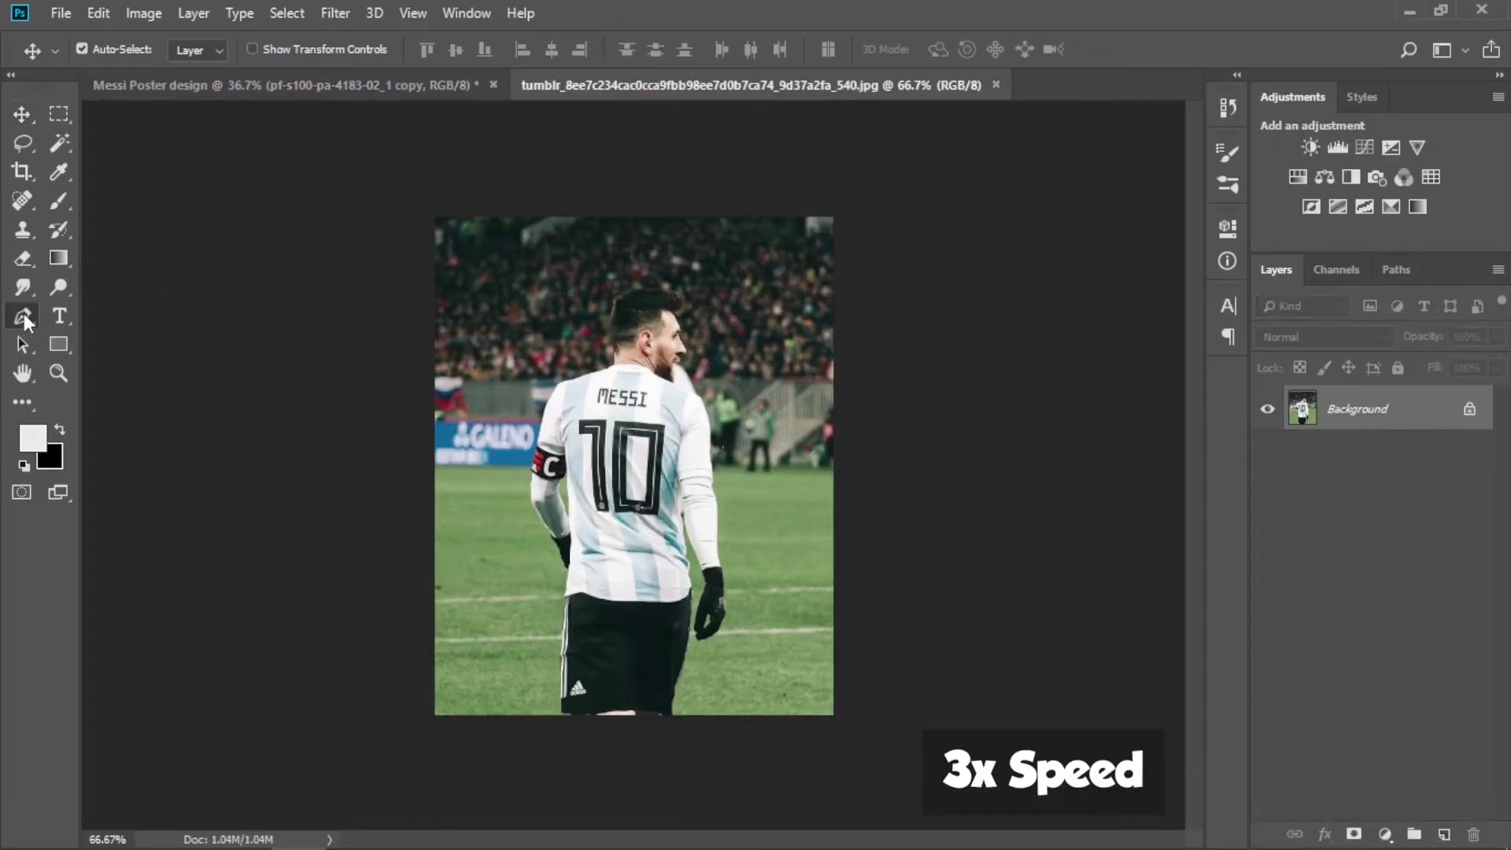
left_click(22, 315)
scroll(622, 708, "up", 3)
scroll(551, 573, "up", 5)
left_click(543, 540)
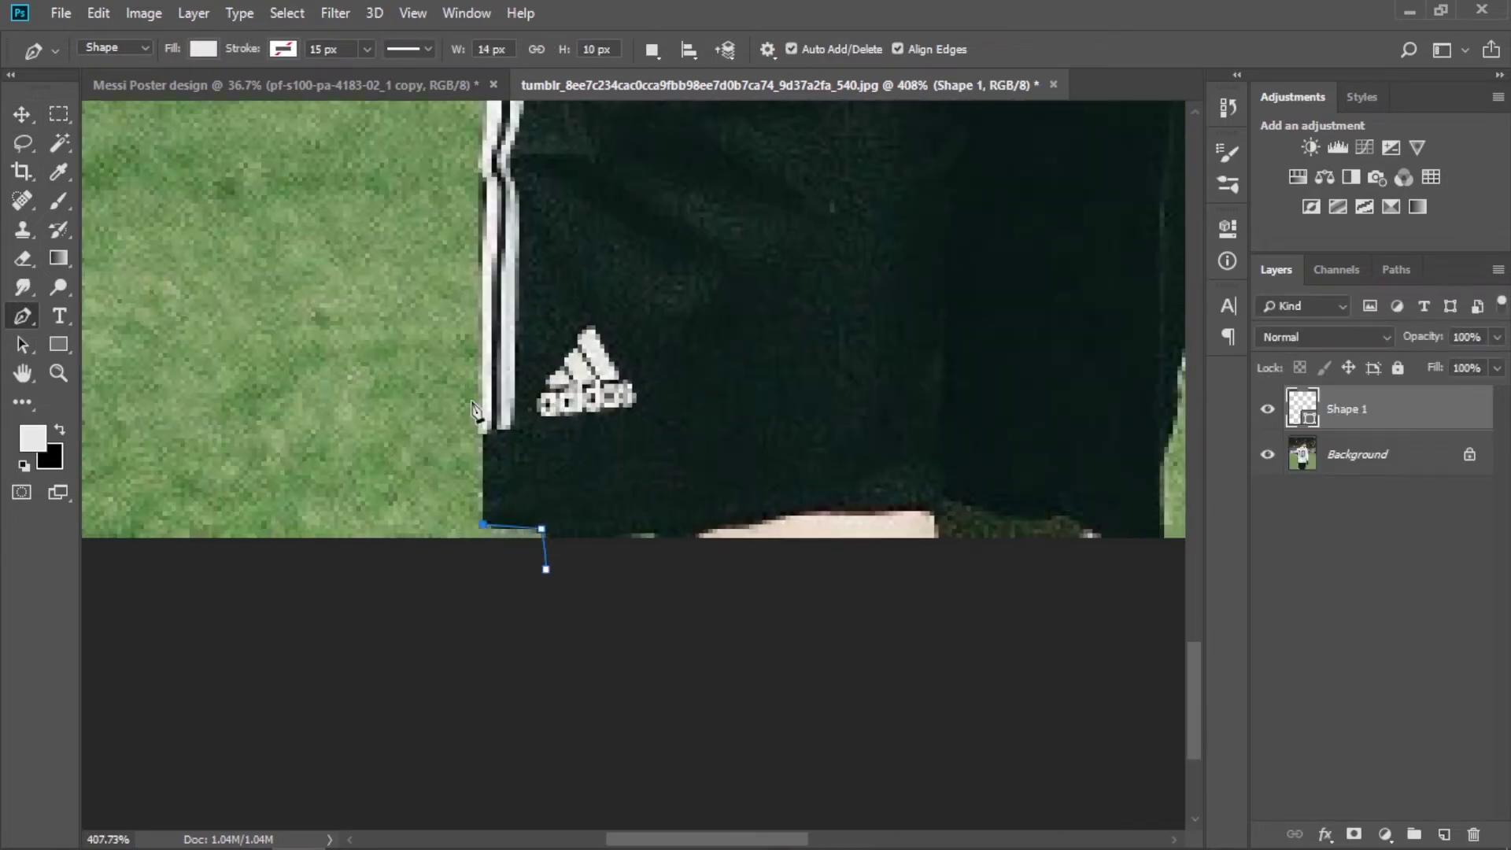
left_click(203, 49)
left_click(92, 85)
Trace the outline along the shorts' edge, the arm and the armband
scroll(481, 550, "up", 5)
left_click(481, 772)
left_click(482, 682)
left_click(481, 443)
scroll(481, 443, "up", 5)
left_click(486, 467)
left_click(497, 424)
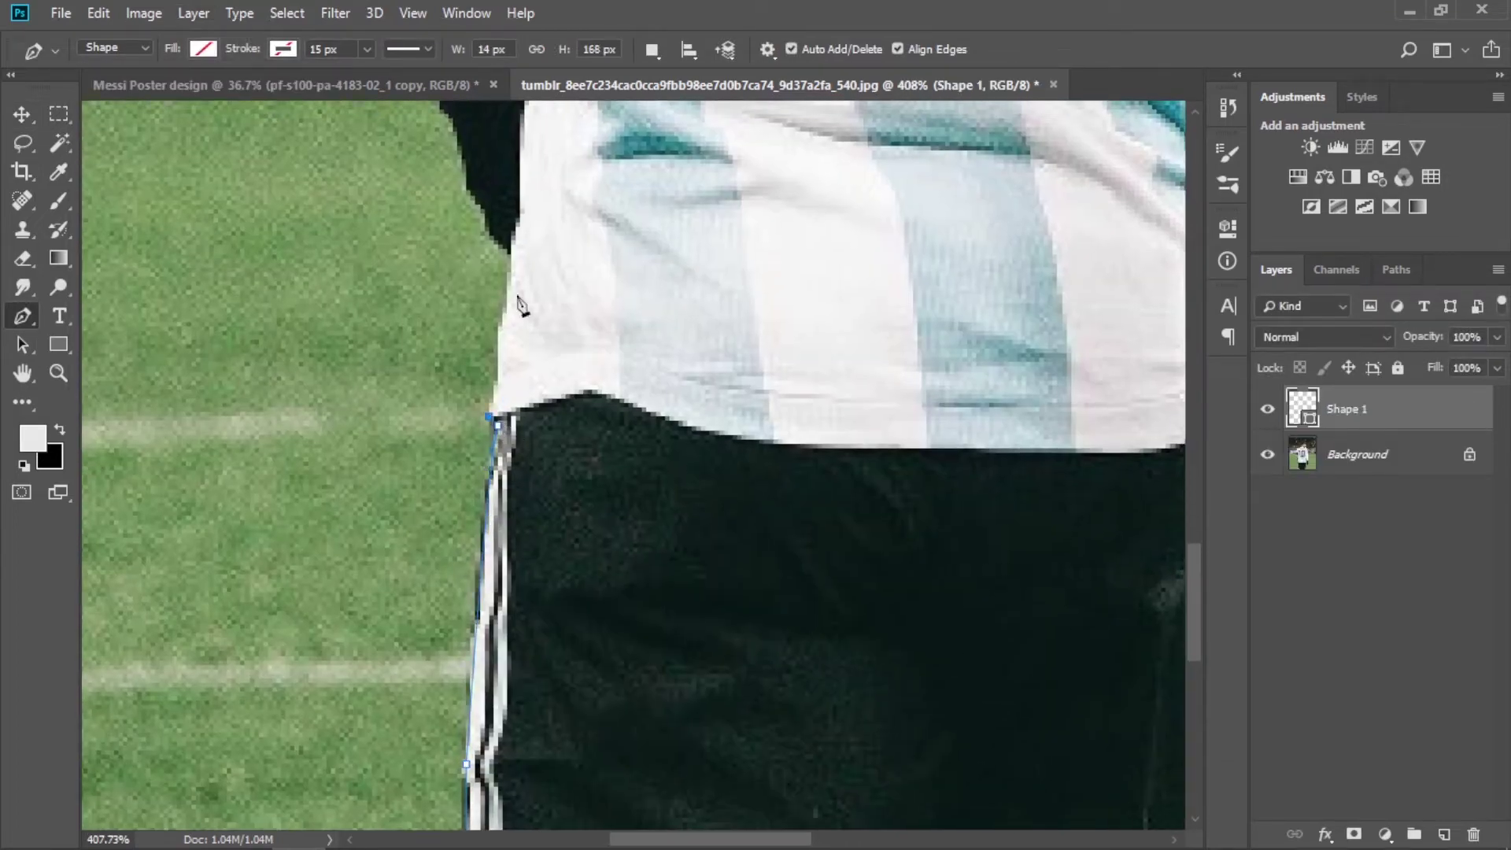
scroll(519, 305, "up", 8)
left_click(597, 663)
left_click(577, 647)
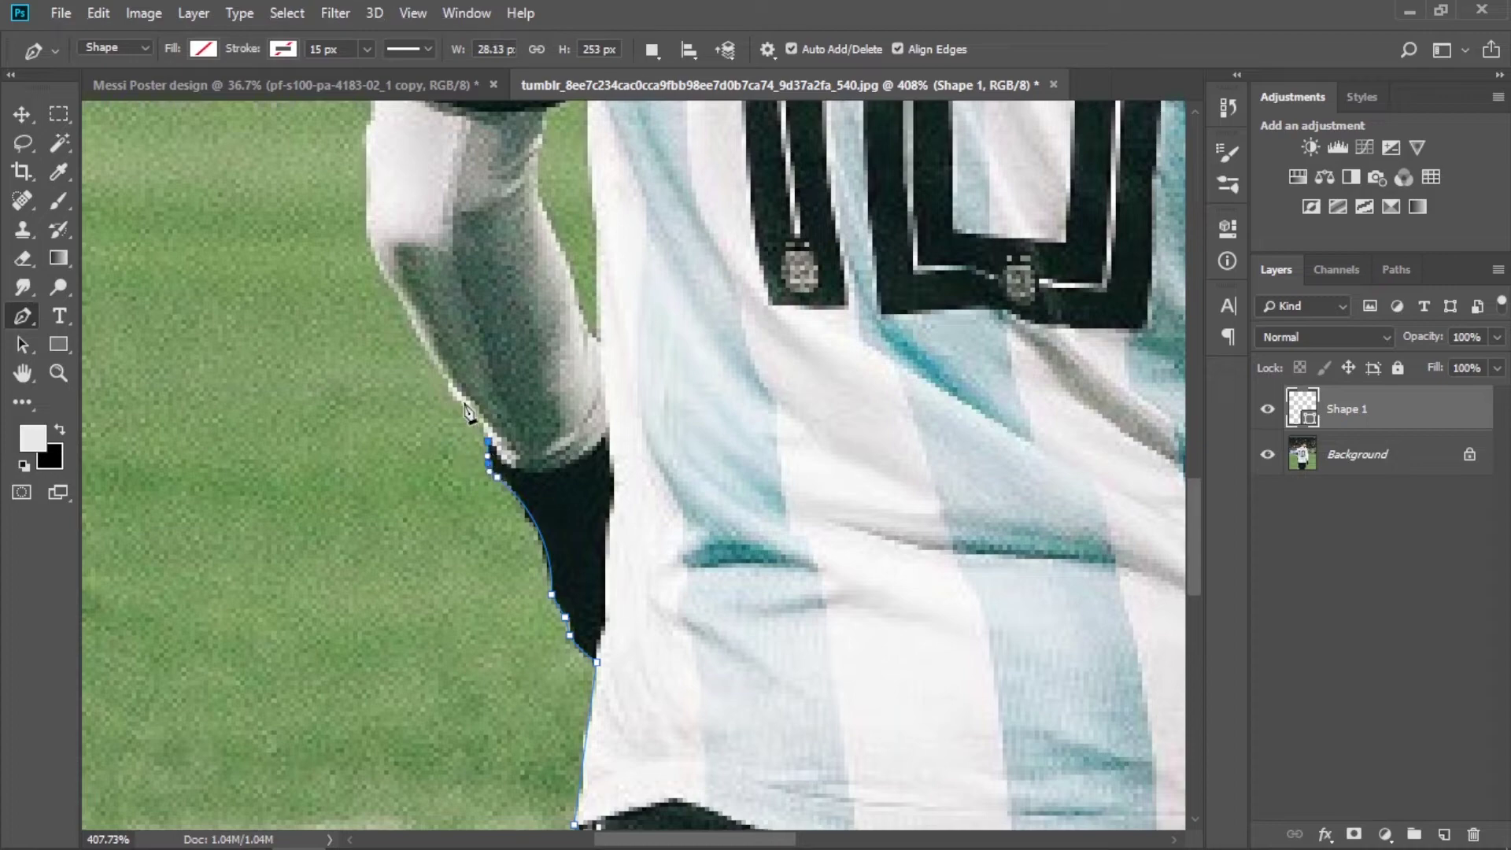
scroll(469, 407, "up", 5)
left_click(429, 476)
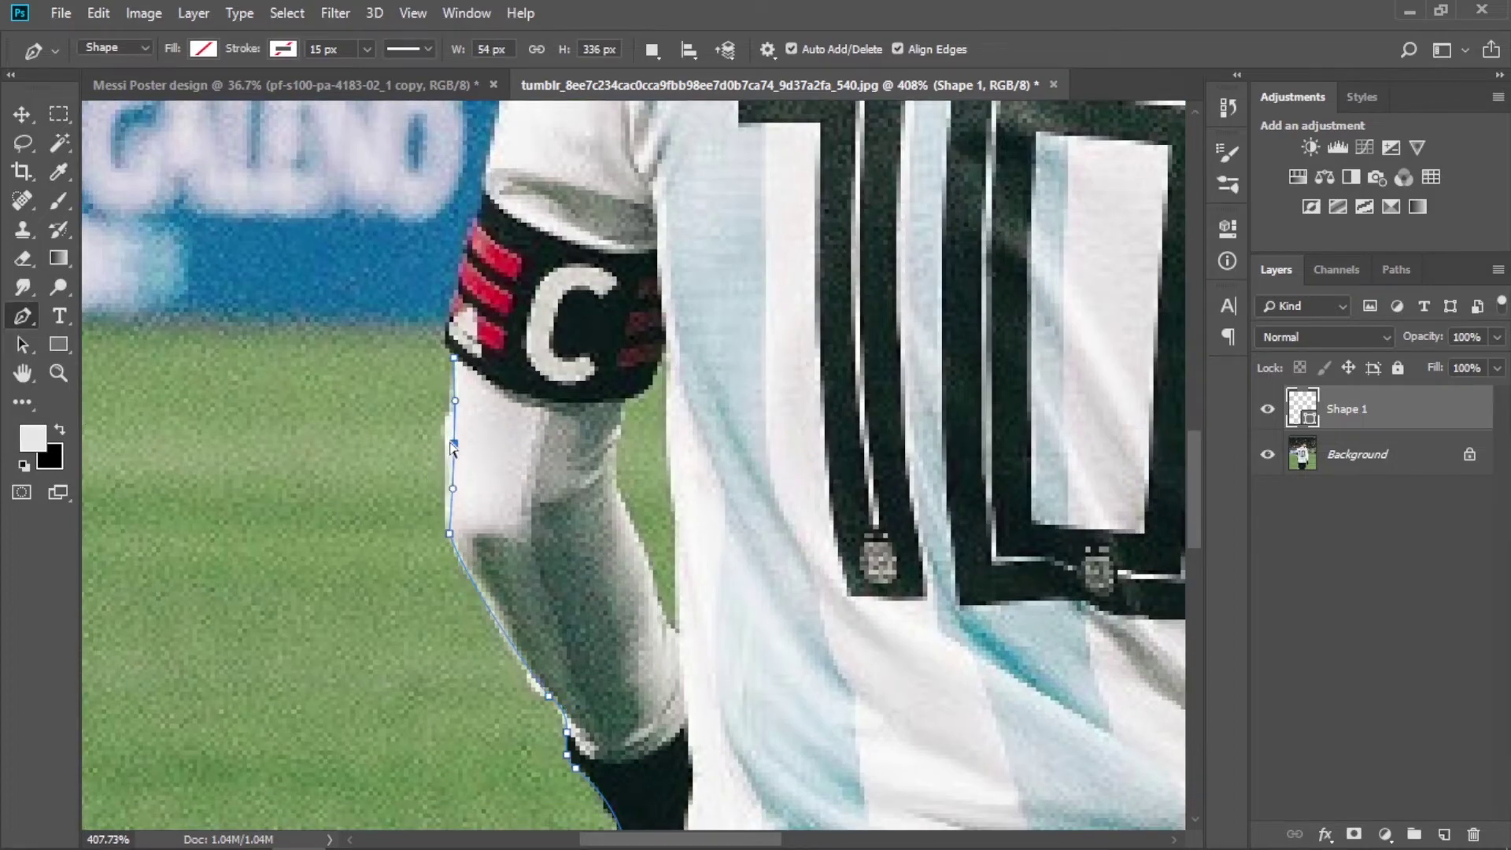
scroll(454, 448, "up", 3)
left_click(481, 565)
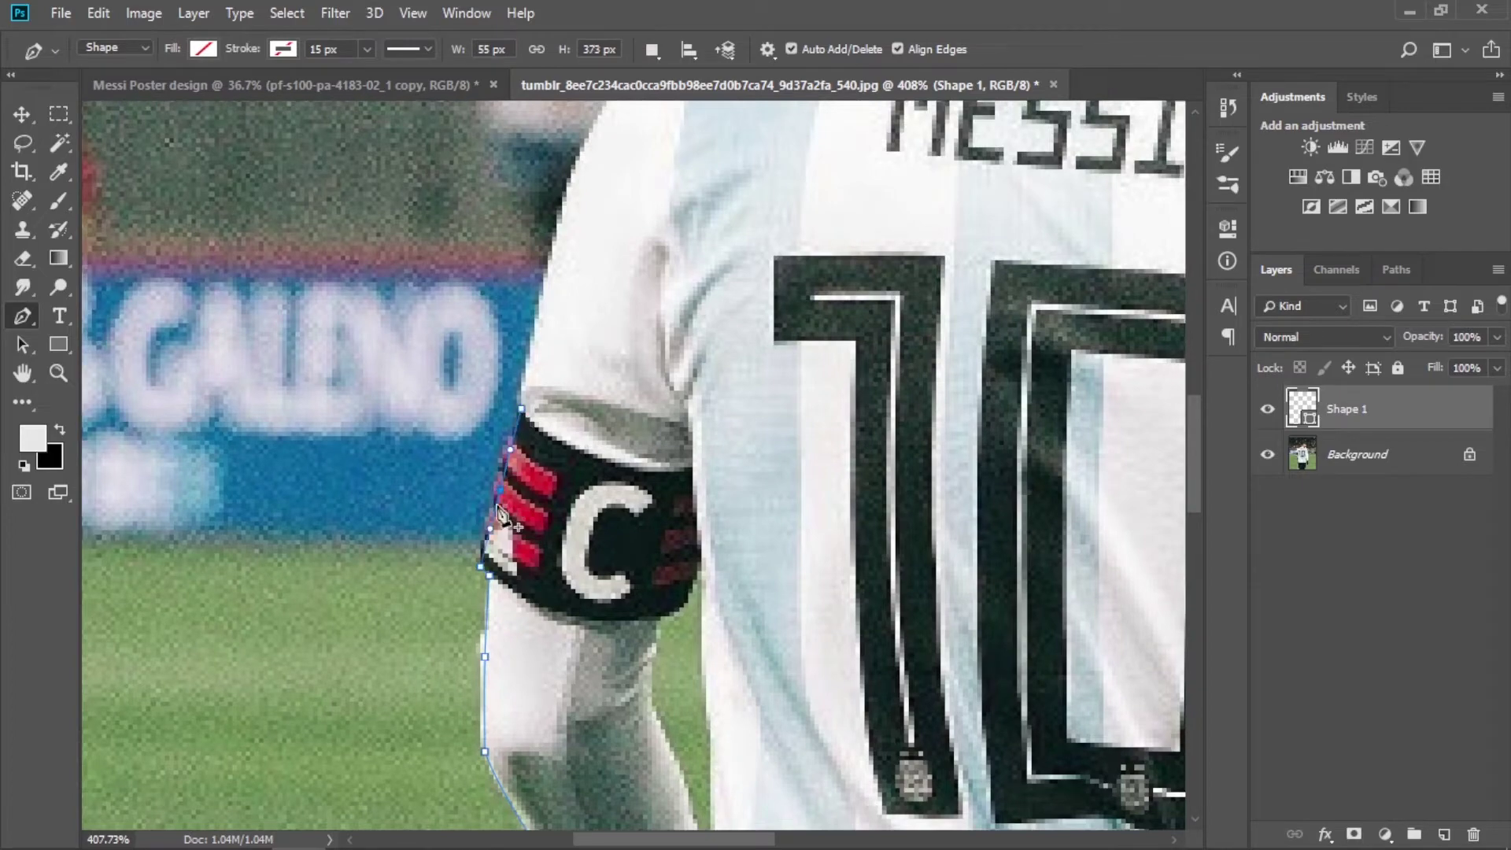
scroll(563, 429, "up", 3)
Curve the outline along the shoulder and neck and up the back of the head
left_click_drag(652, 260, 689, 240)
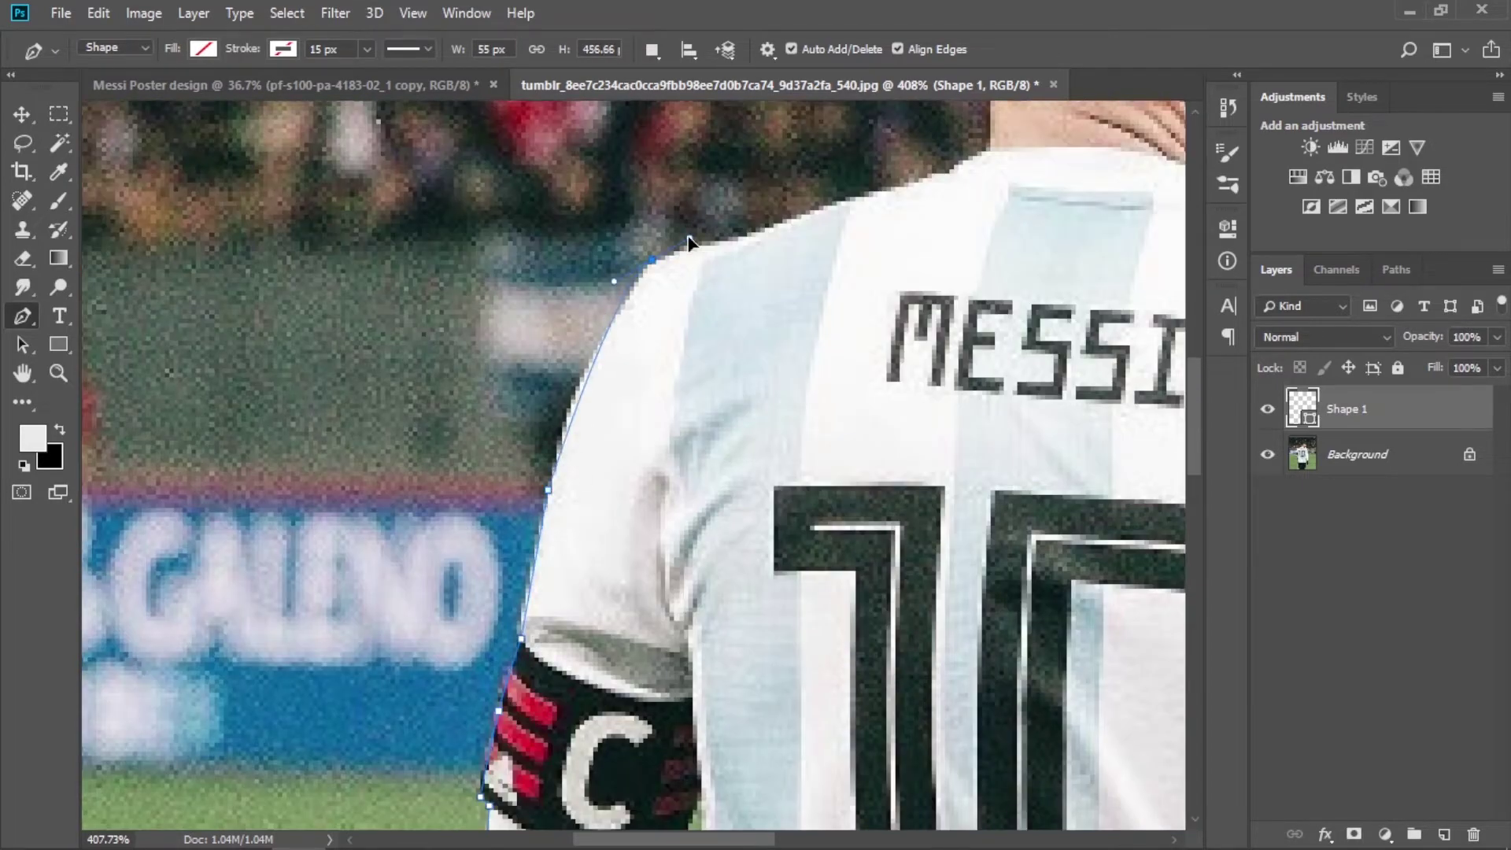
scroll(769, 246, "up", 5)
left_click_drag(693, 515, 703, 490)
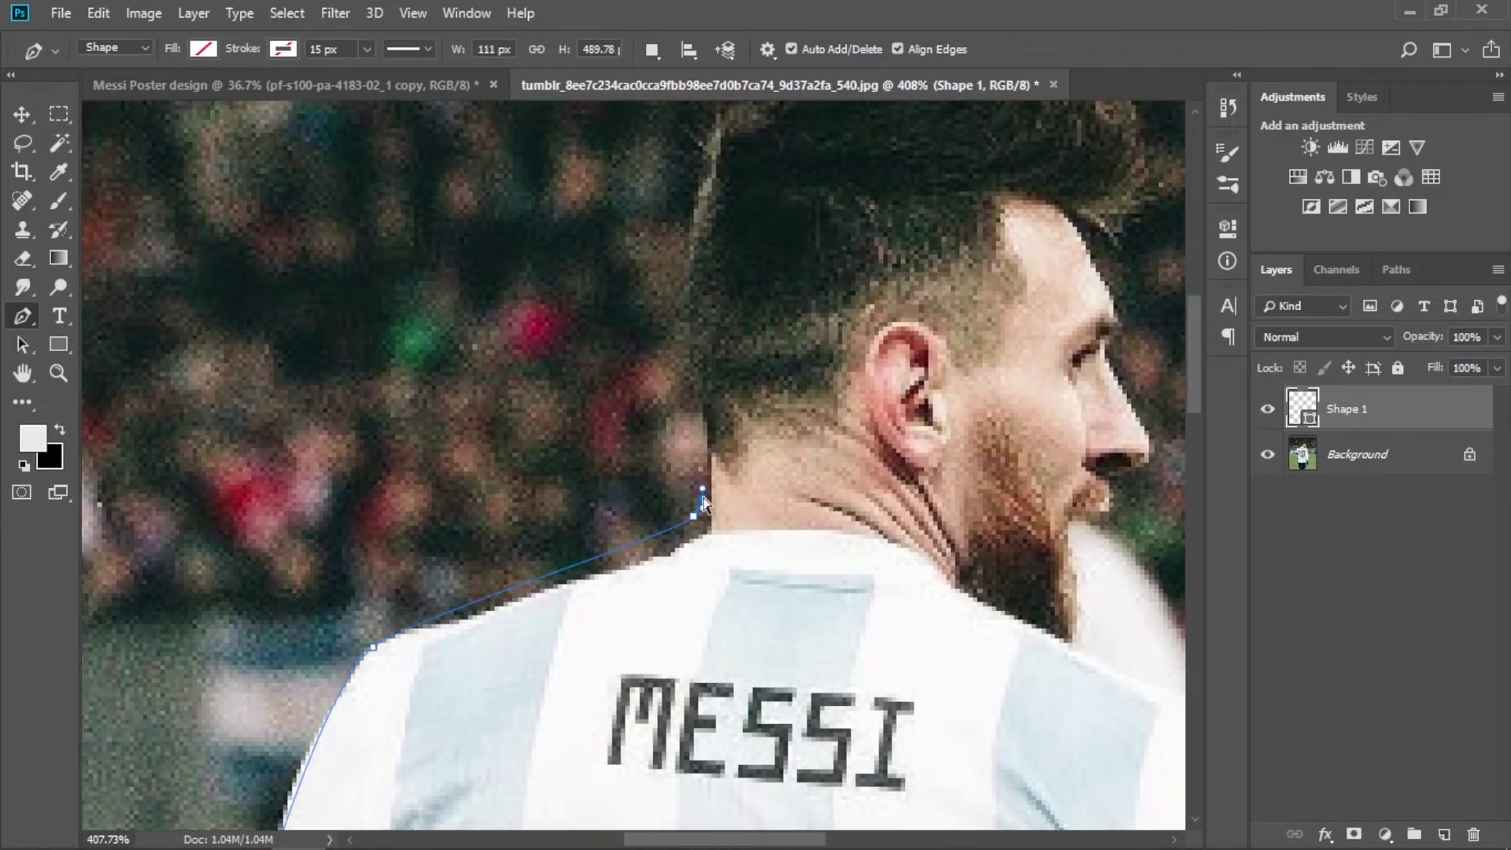
left_click(675, 553)
left_click_drag(489, 619, 509, 604)
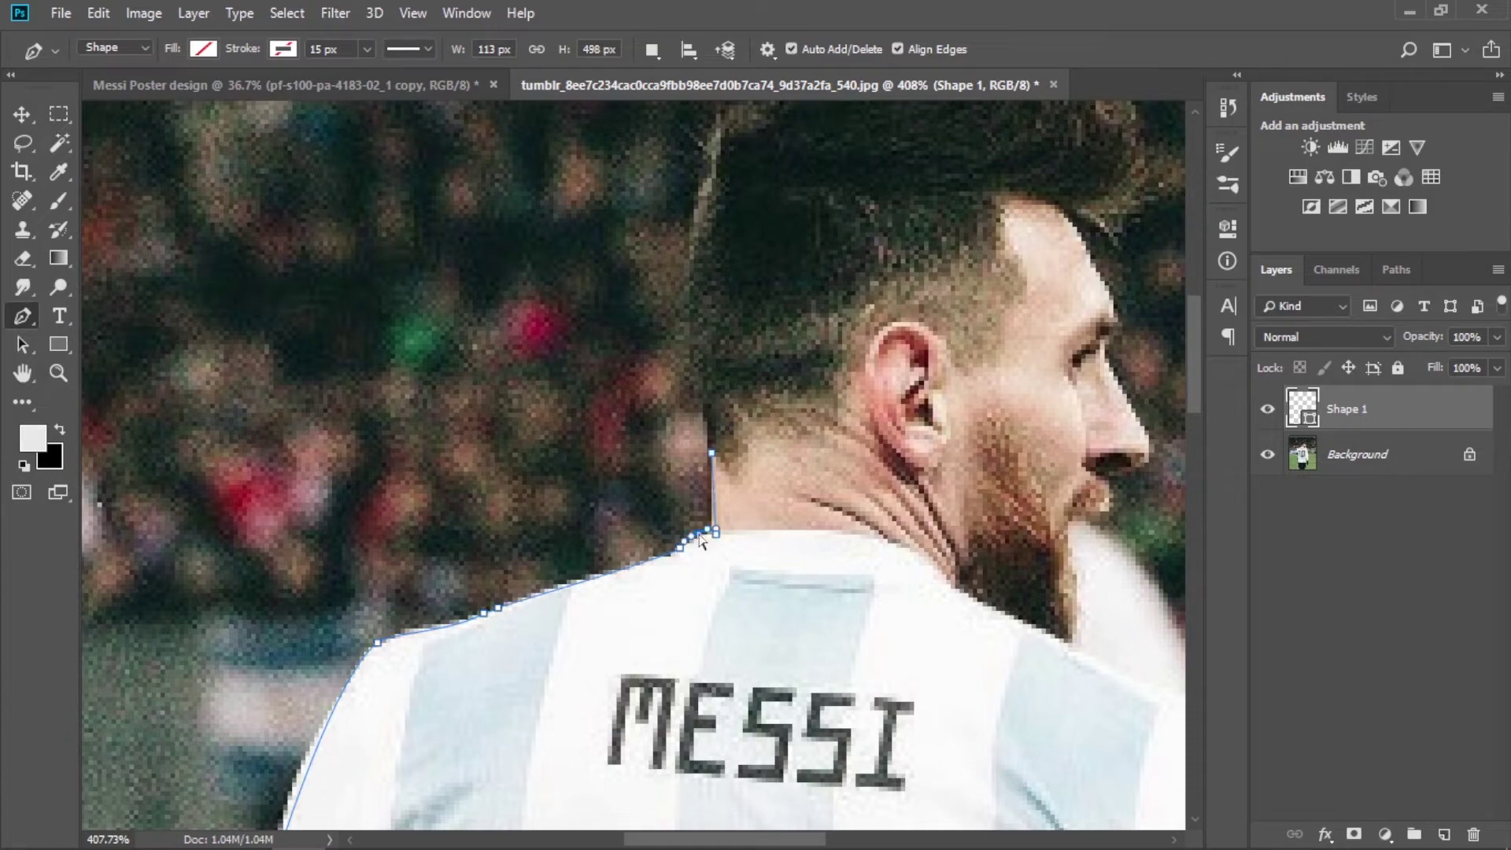
scroll(703, 540, "up", 2)
scroll(708, 725, "up", 2)
left_click_drag(753, 451, 873, 336)
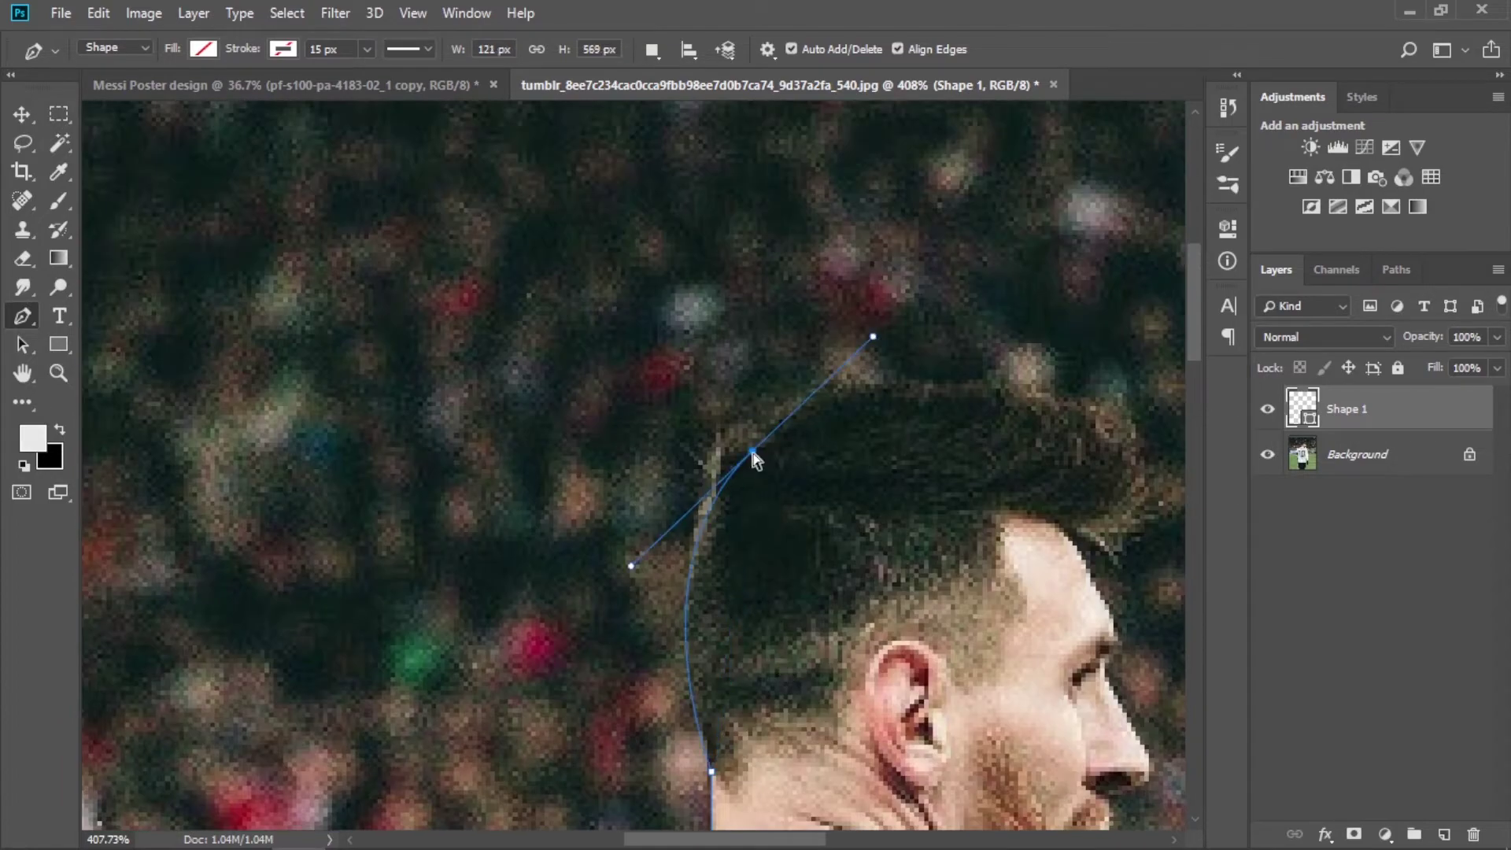
left_click_drag(753, 451, 720, 496)
left_click_drag(602, 612, 681, 534)
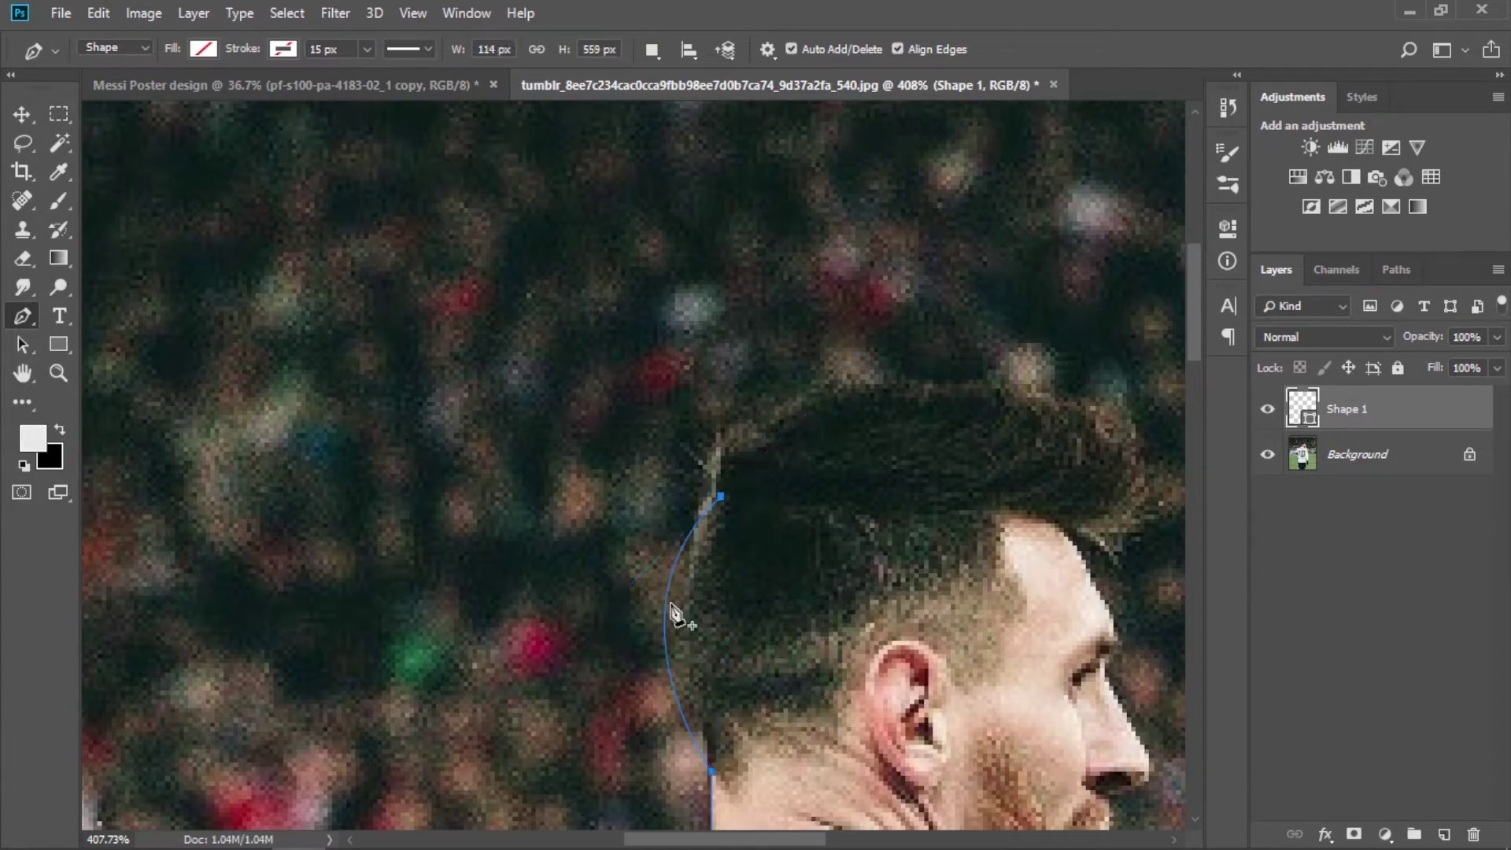
left_click(689, 622)
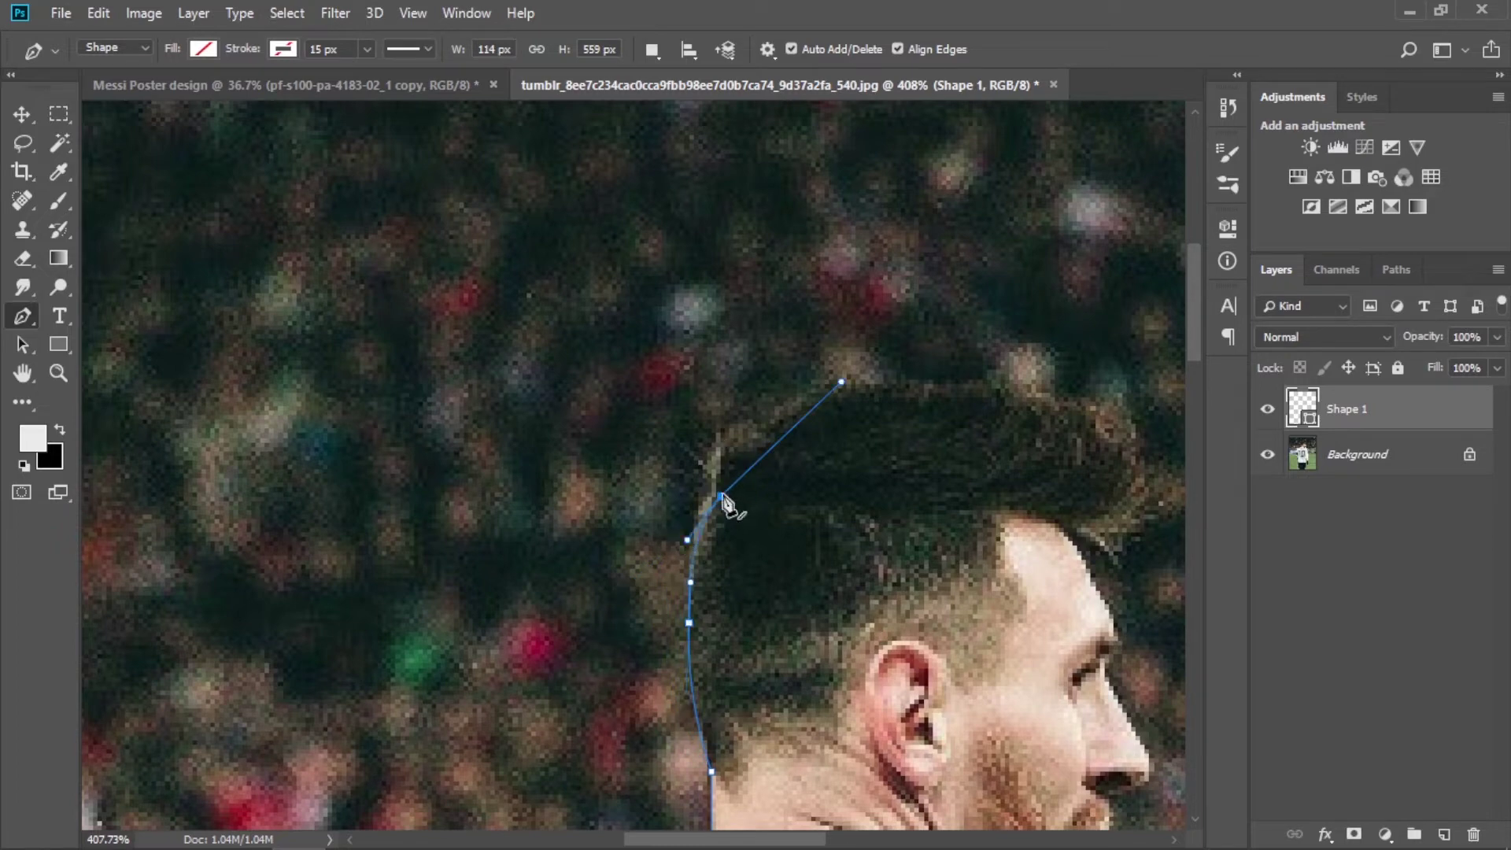
Curve the outline over the hair, down the forehead and beside the nose
left_click_drag(847, 383, 998, 362)
scroll(854, 394, "right", 4)
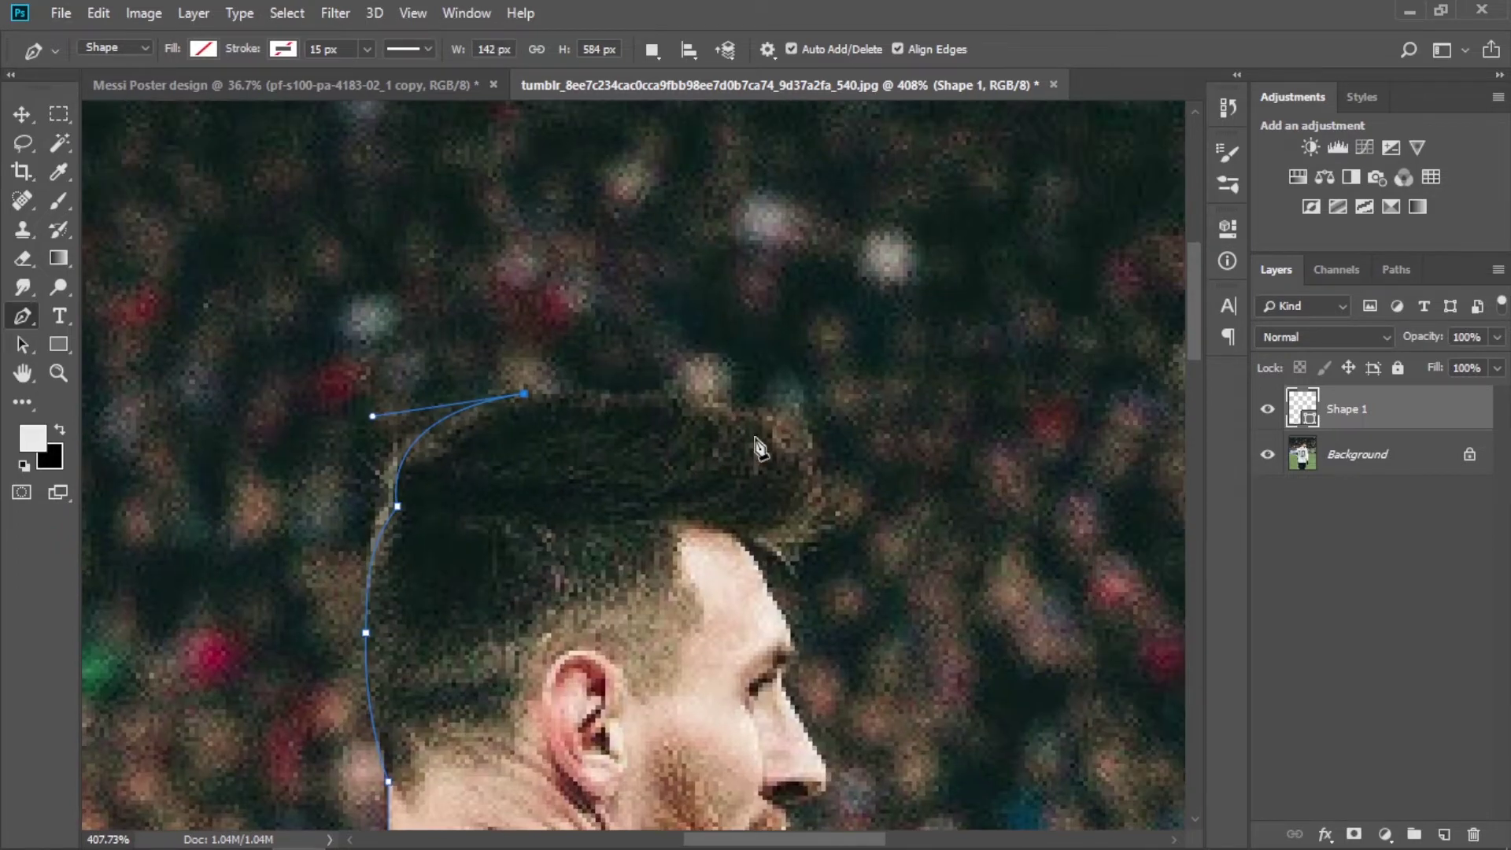
left_click_drag(831, 450, 845, 383)
left_click_drag(832, 462, 822, 457)
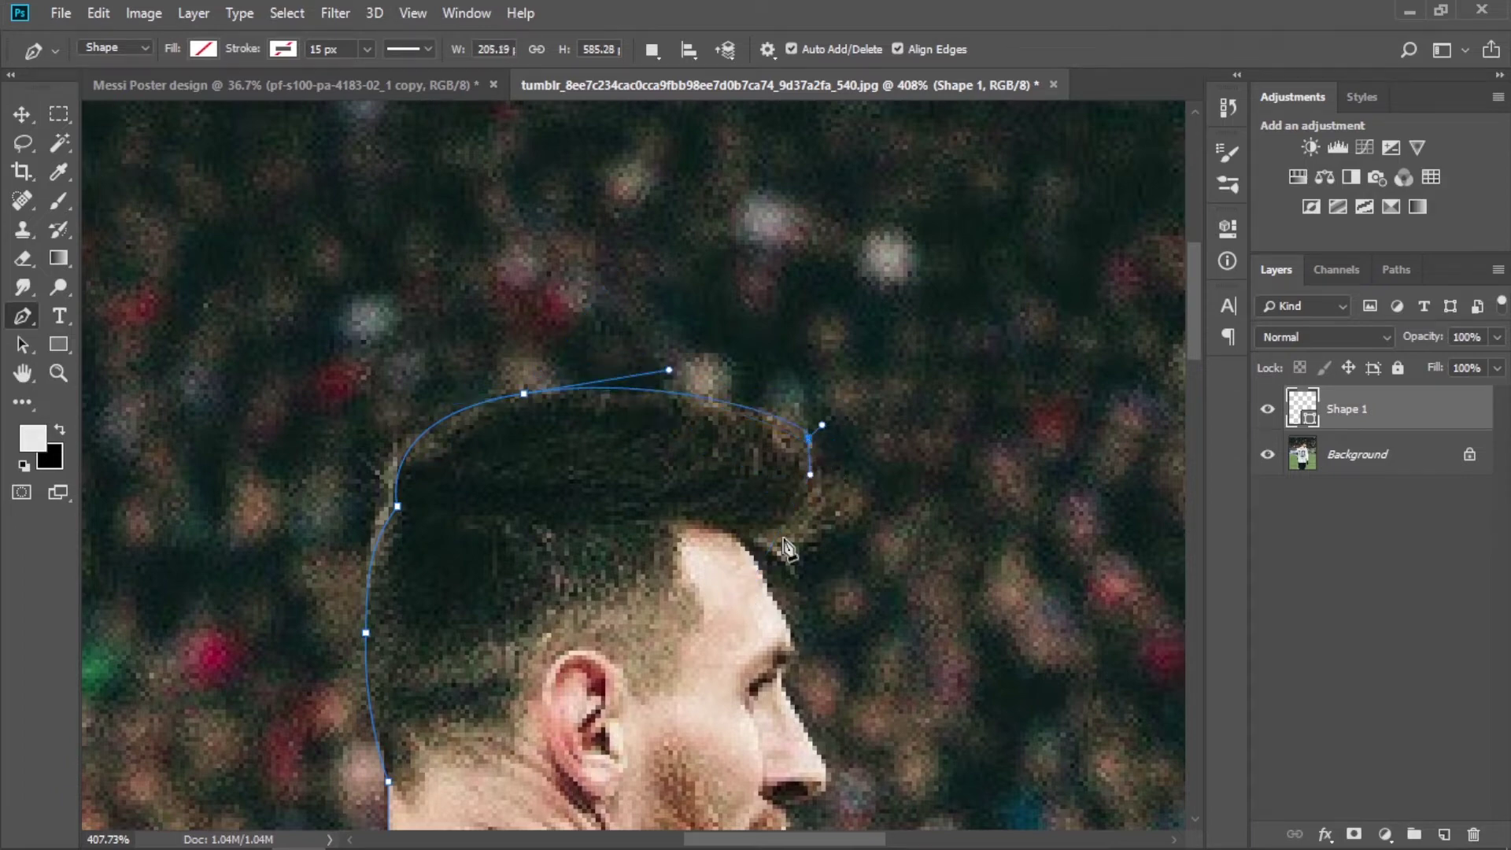
left_click_drag(740, 543, 663, 566)
left_click_drag(790, 628, 759, 587)
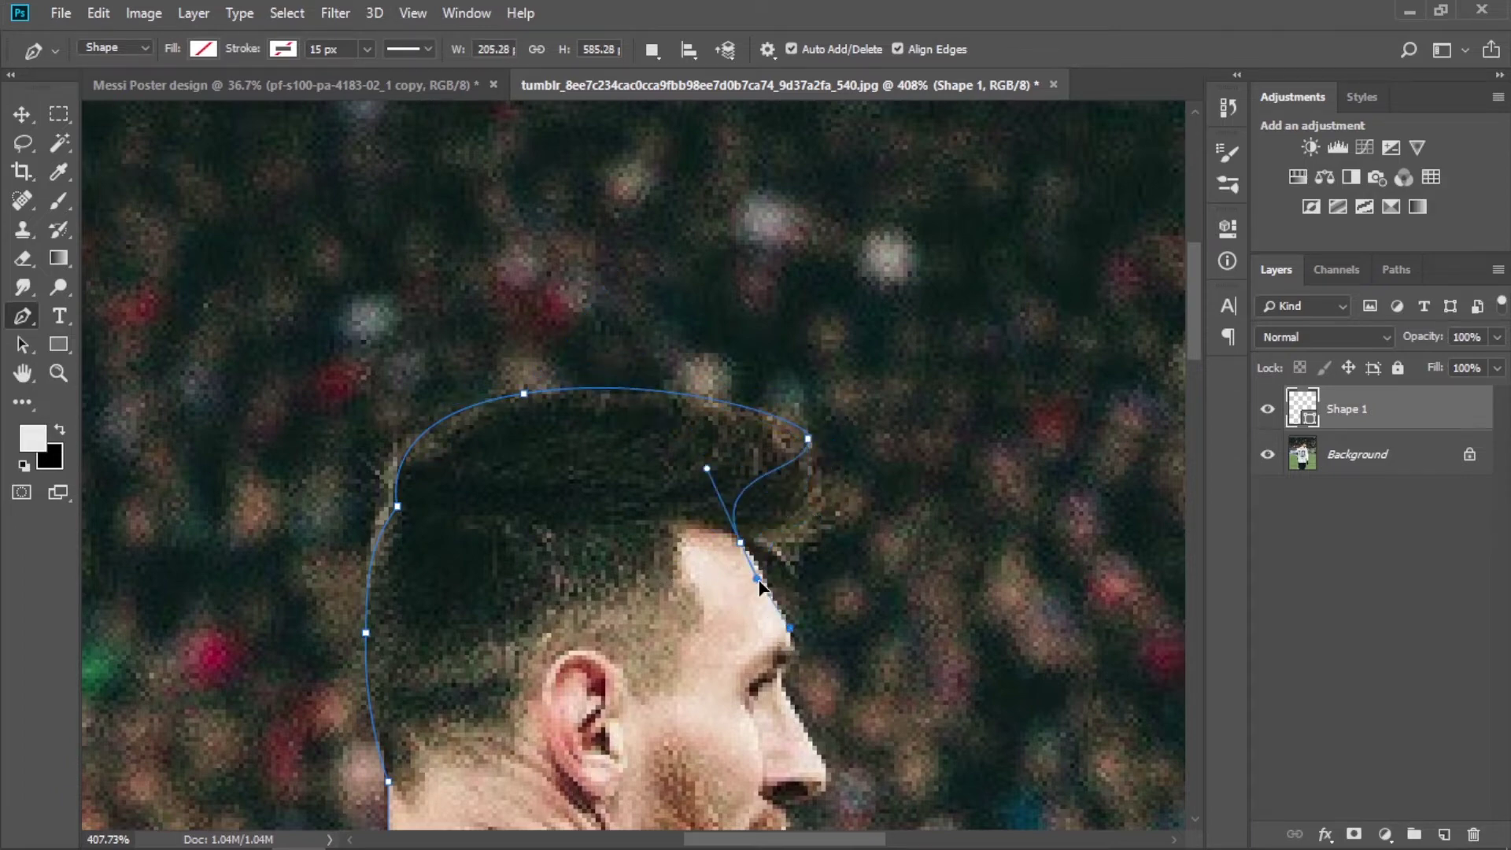
left_click_drag(798, 710, 830, 731)
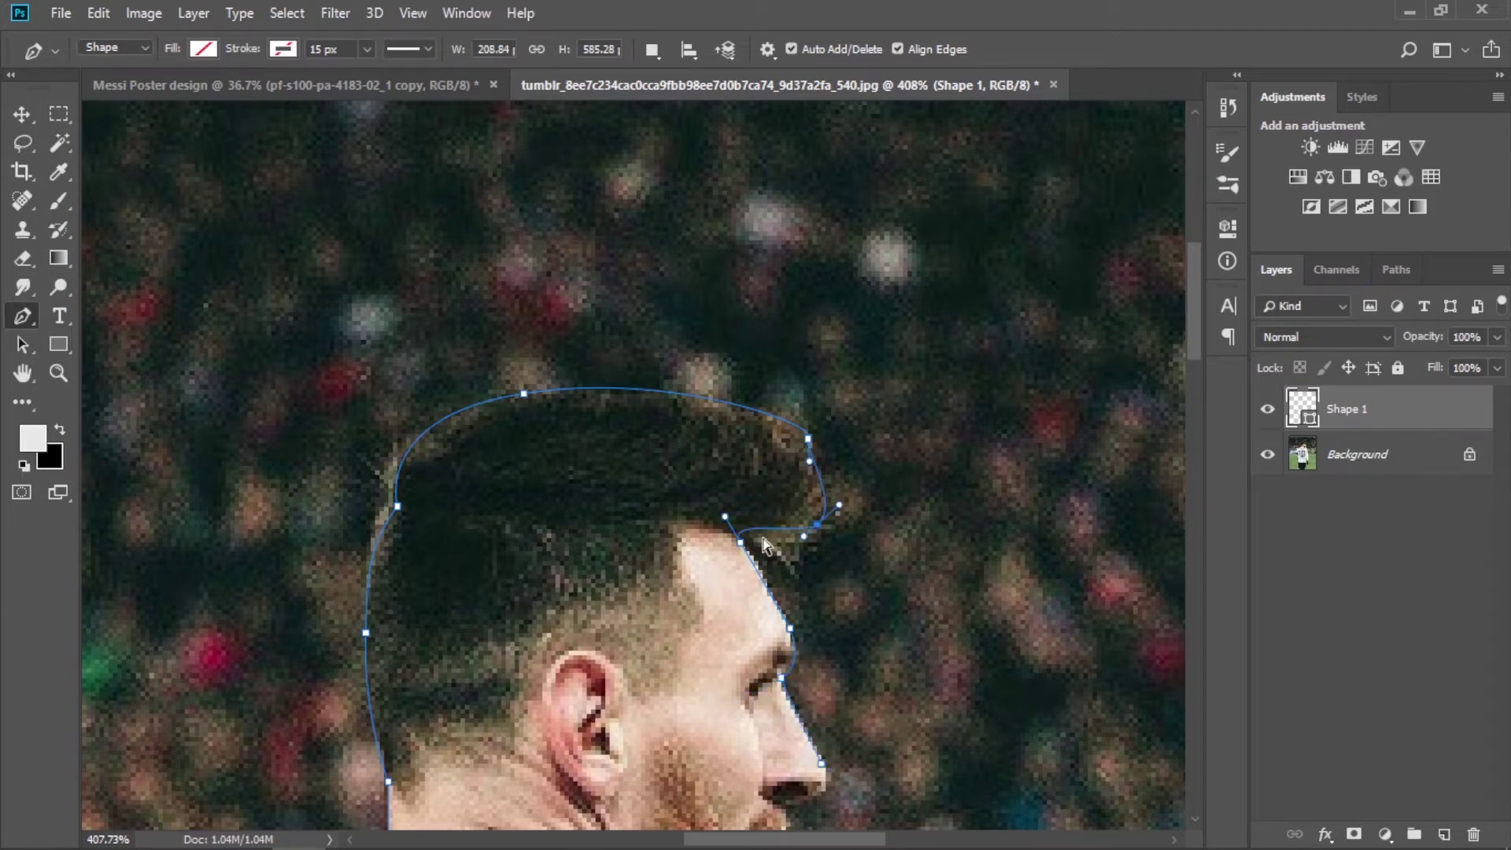
scroll(815, 752, "down", 5)
scroll(734, 244, "up", 4)
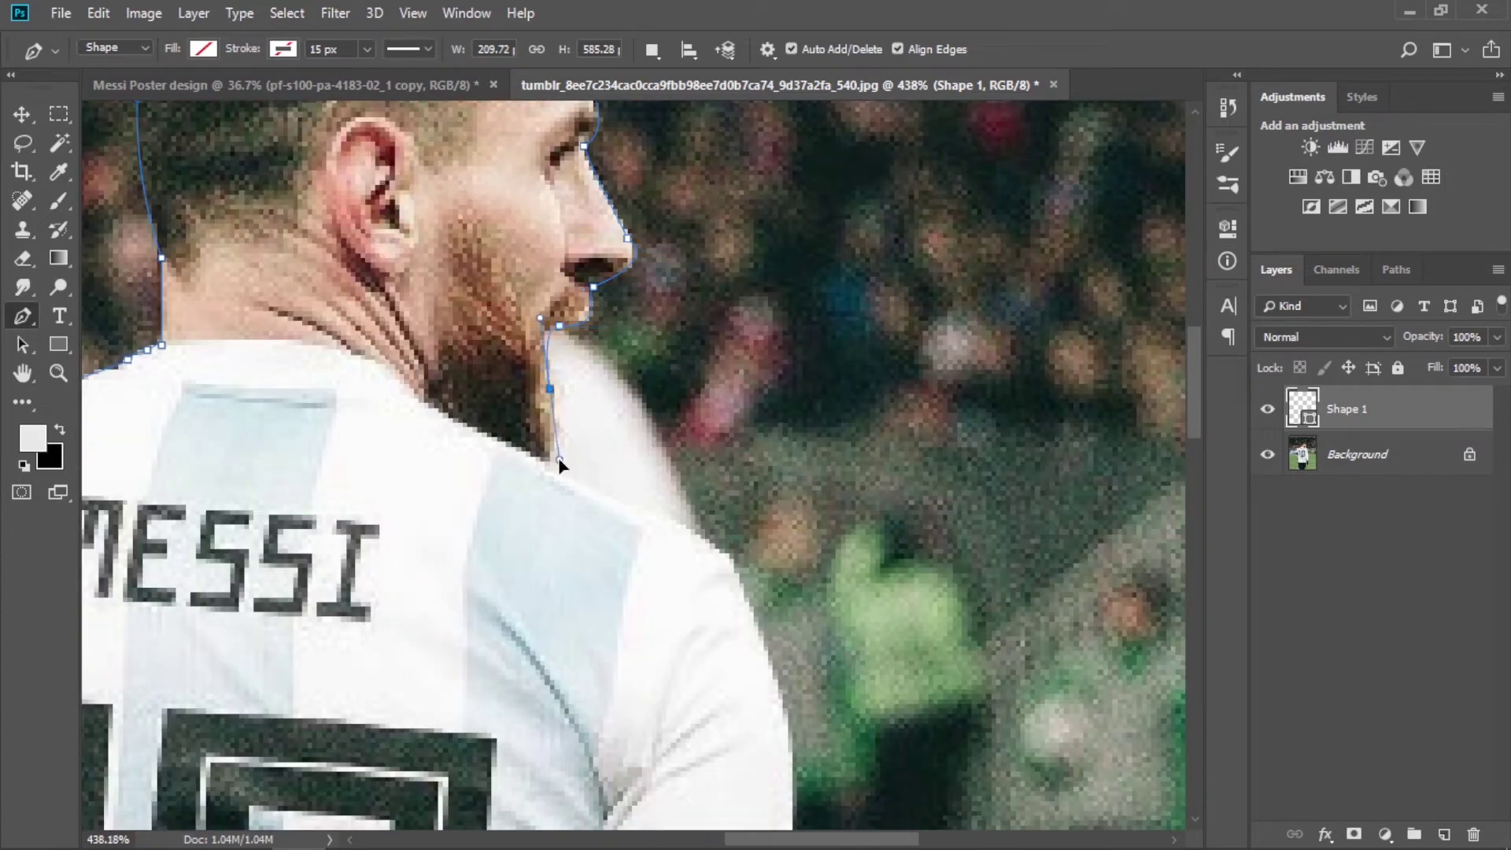
Continue the outline down the shoulder and along the outer arm
scroll(748, 582, "down", 5)
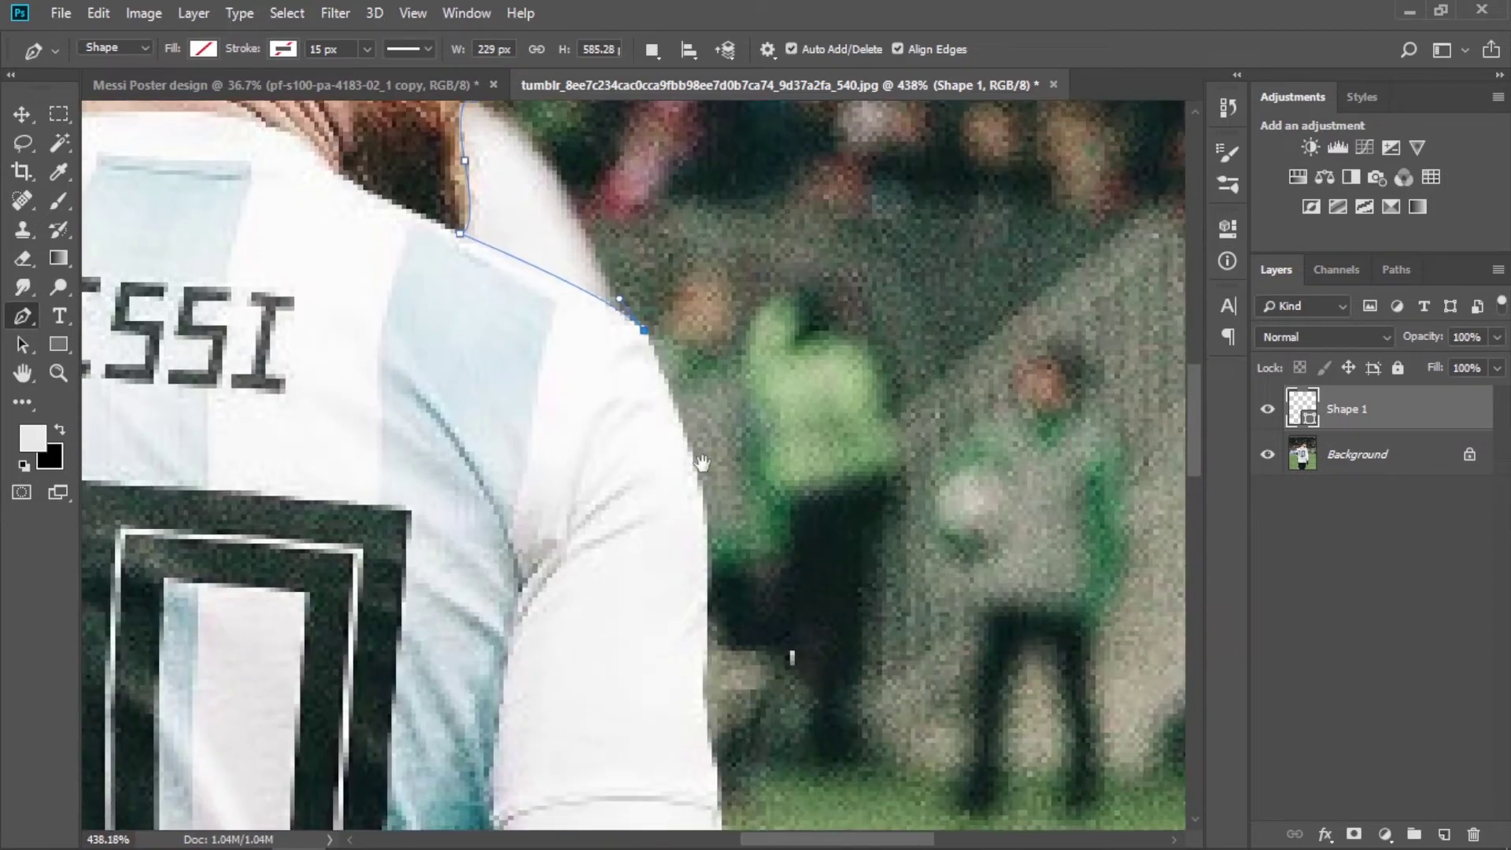
left_click(678, 416)
left_click(697, 493)
scroll(697, 519, "down", 5)
left_click(684, 446)
left_click(674, 486)
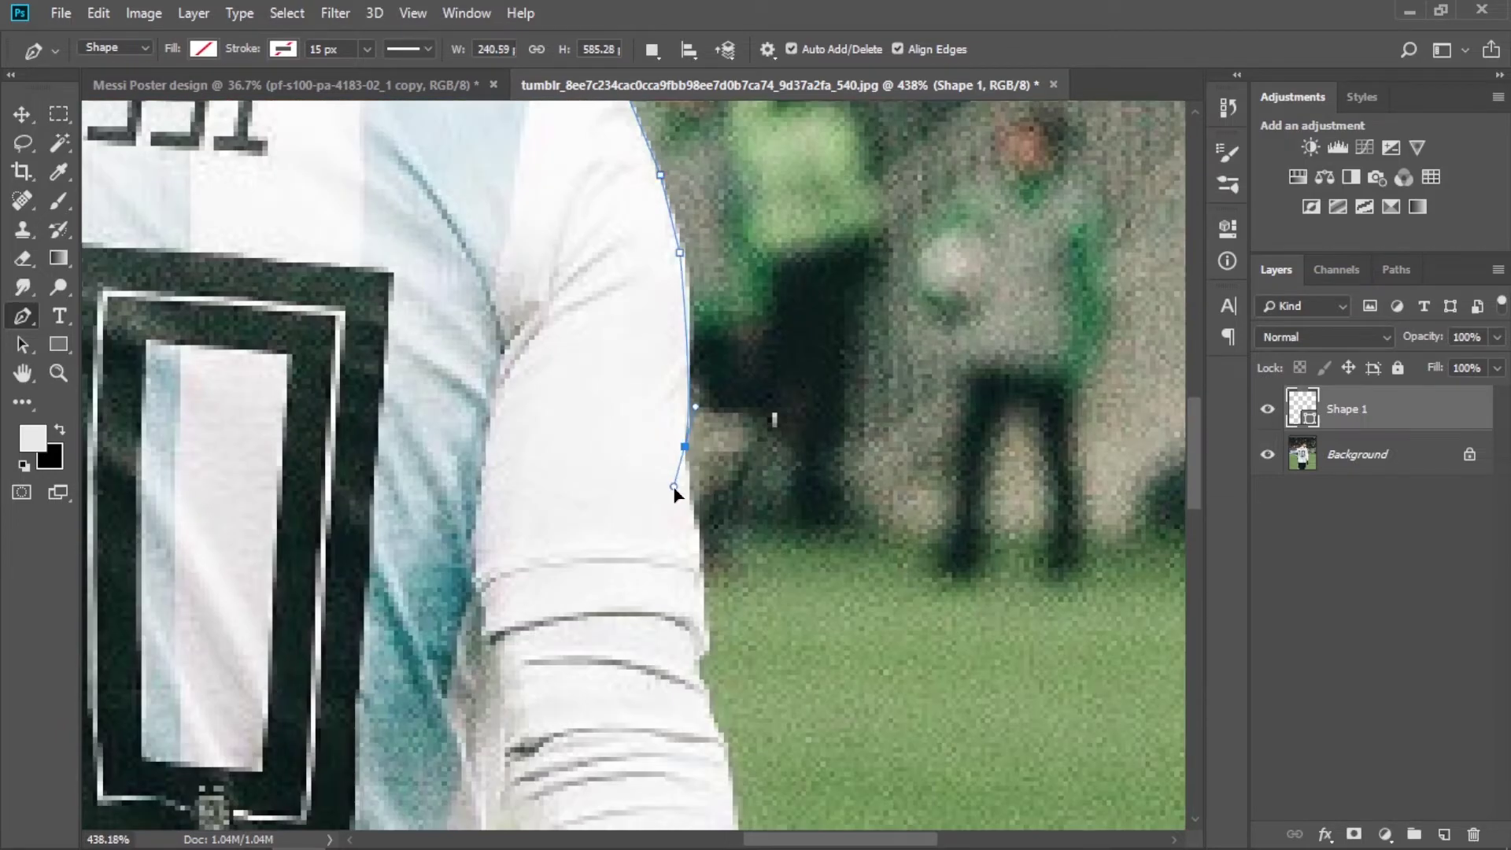
scroll(687, 464, "down", 4)
left_click(643, 338)
left_click(647, 406)
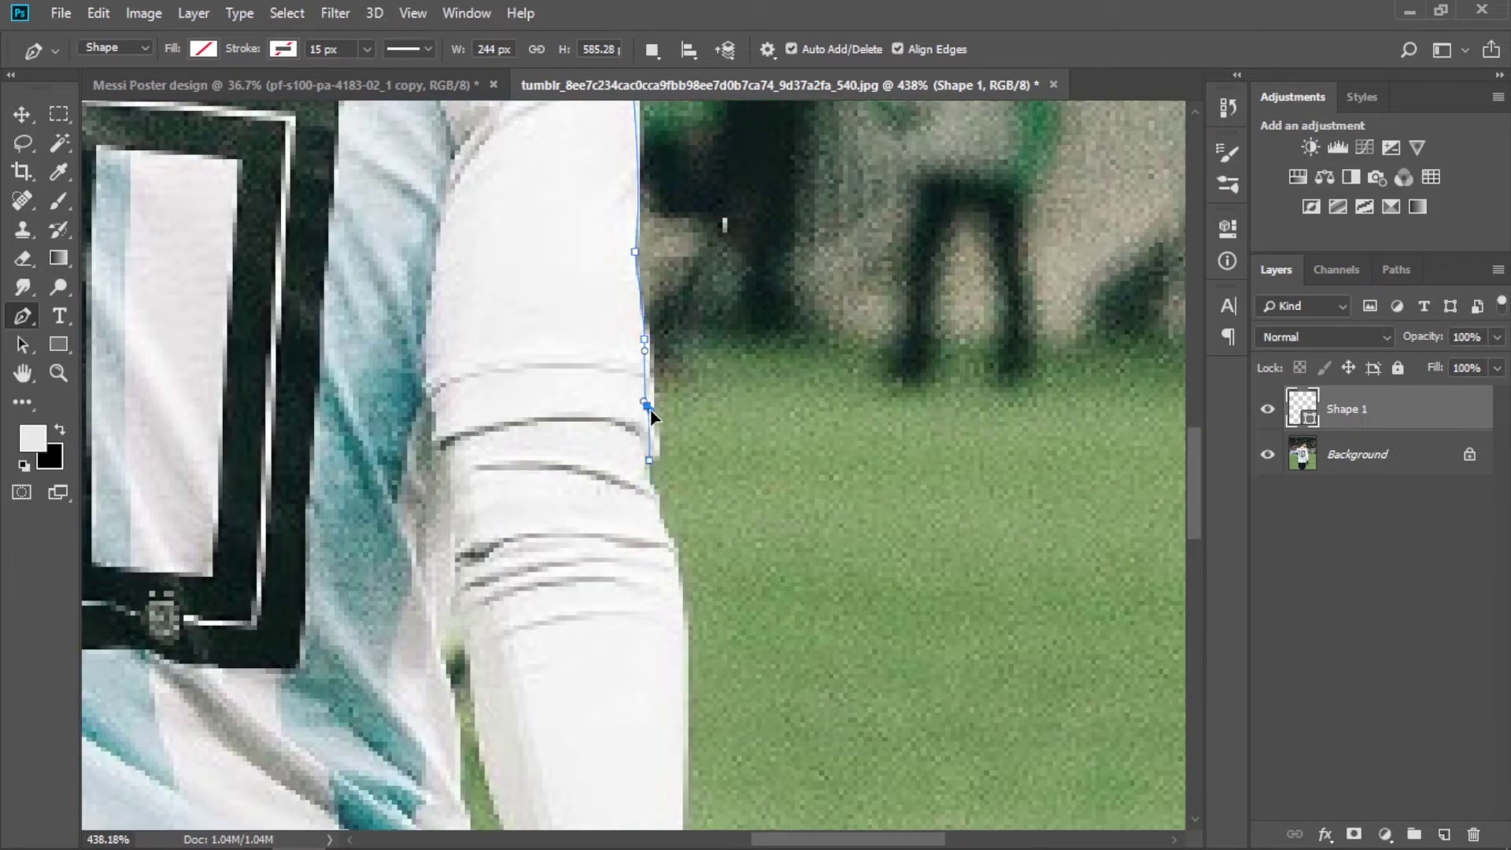
left_click(657, 509)
scroll(661, 520, "down", 3)
left_click(599, 436)
left_click(607, 578)
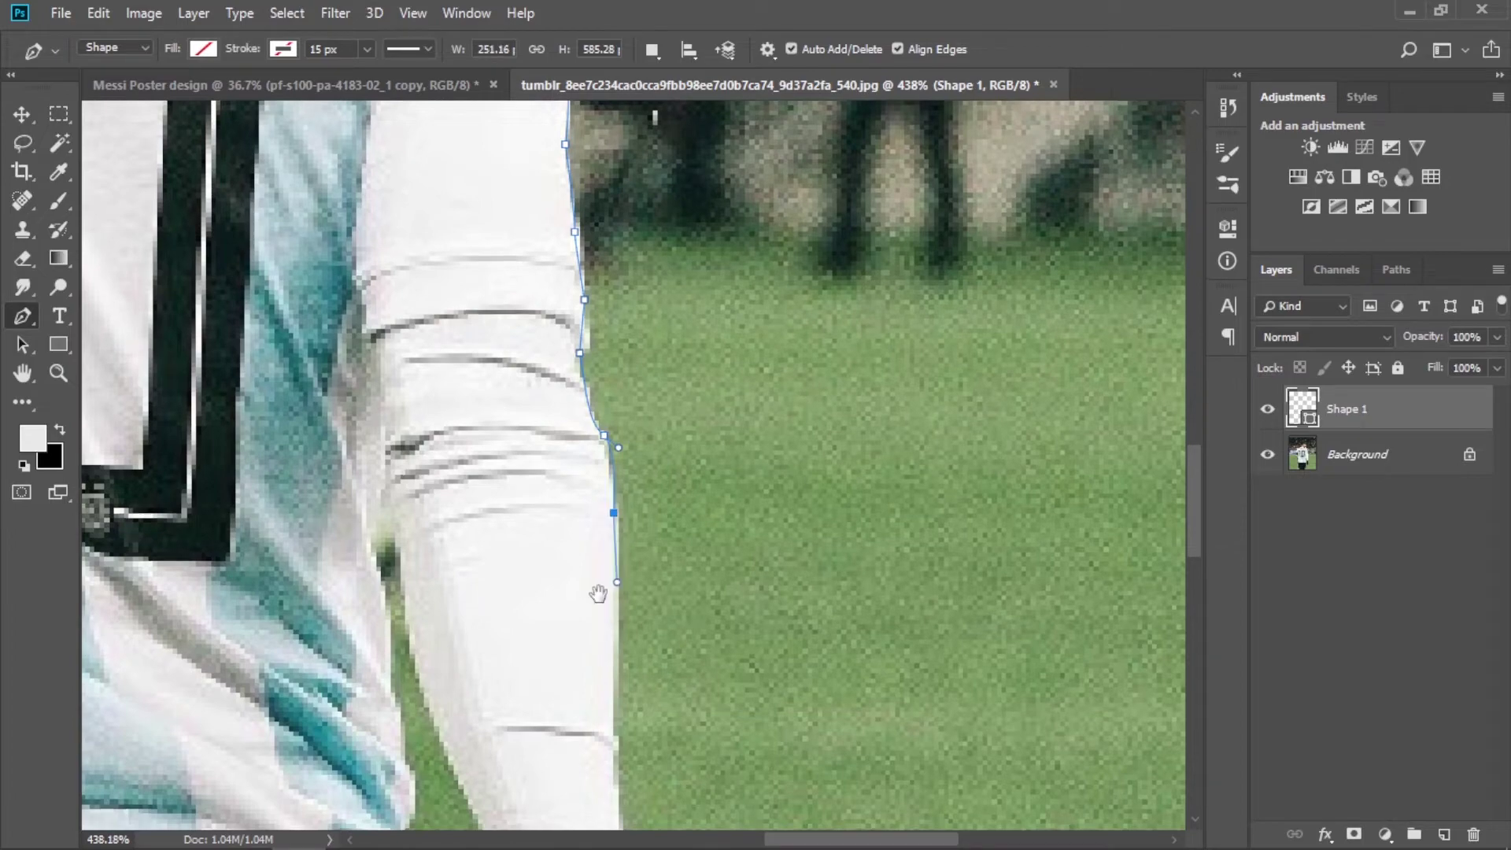
scroll(602, 582, "down", 4)
scroll(582, 504, "down", 8)
scroll(538, 382, "down", 4)
Curve the outline around the glove's bottom, left and upper edges
left_click_drag(538, 382, 548, 306)
left_click(570, 421)
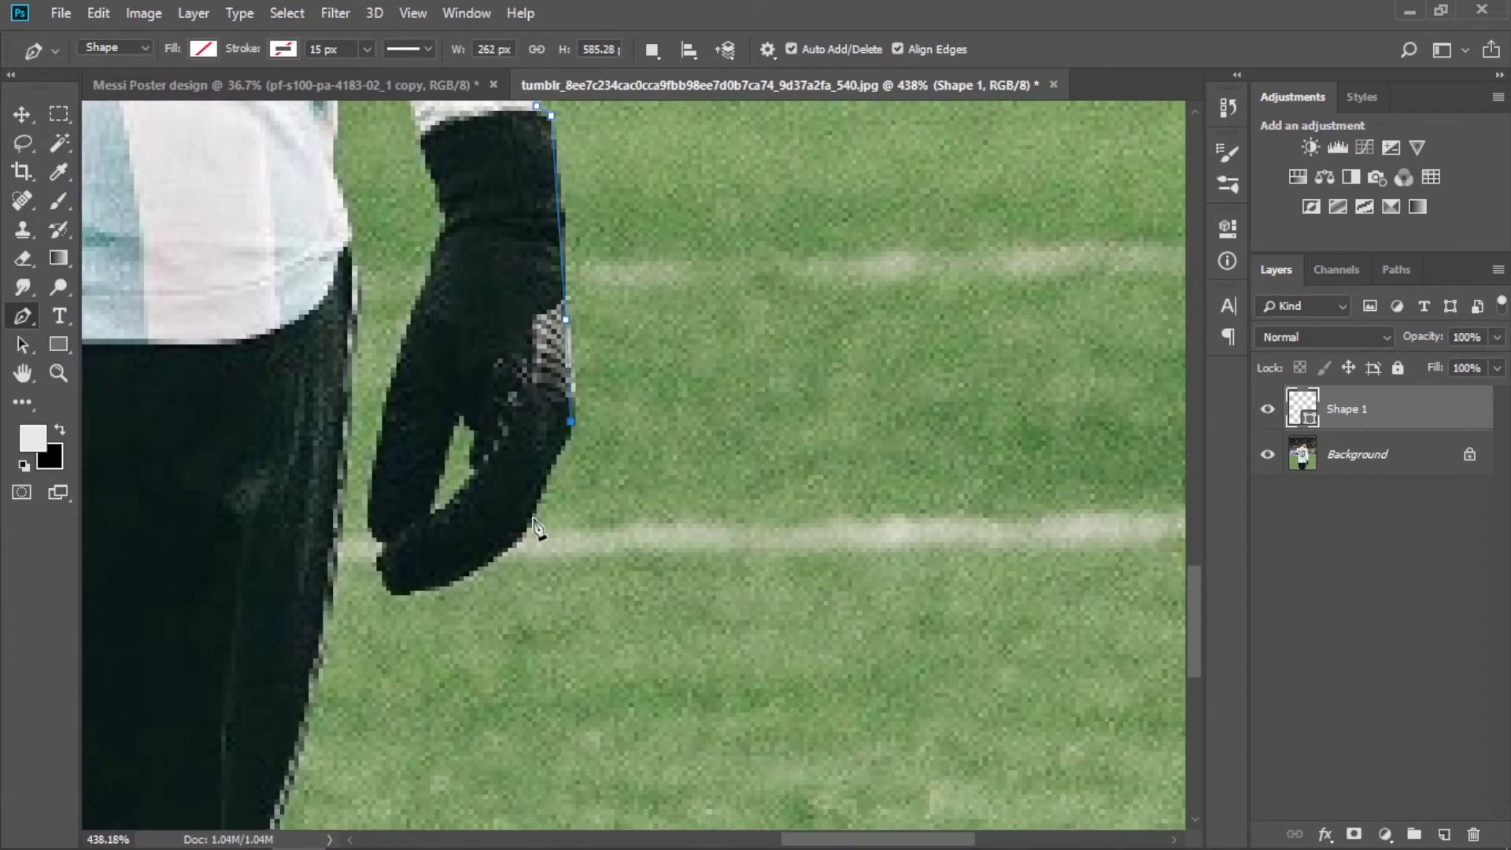
left_click_drag(391, 591, 368, 582)
mouse_move(421, 523)
left_mouse_down()
mouse_move(486, 482)
mouse_move(468, 506)
mouse_move(398, 406)
mouse_move(480, 408)
mouse_move(453, 435)
mouse_move(475, 435)
left_mouse_up()
left_click(421, 523, "alt")
mouse_move(381, 433)
left_mouse_down()
mouse_move(432, 267)
mouse_move(473, 269)
left_mouse_up()
scroll(386, 513, "up", 2)
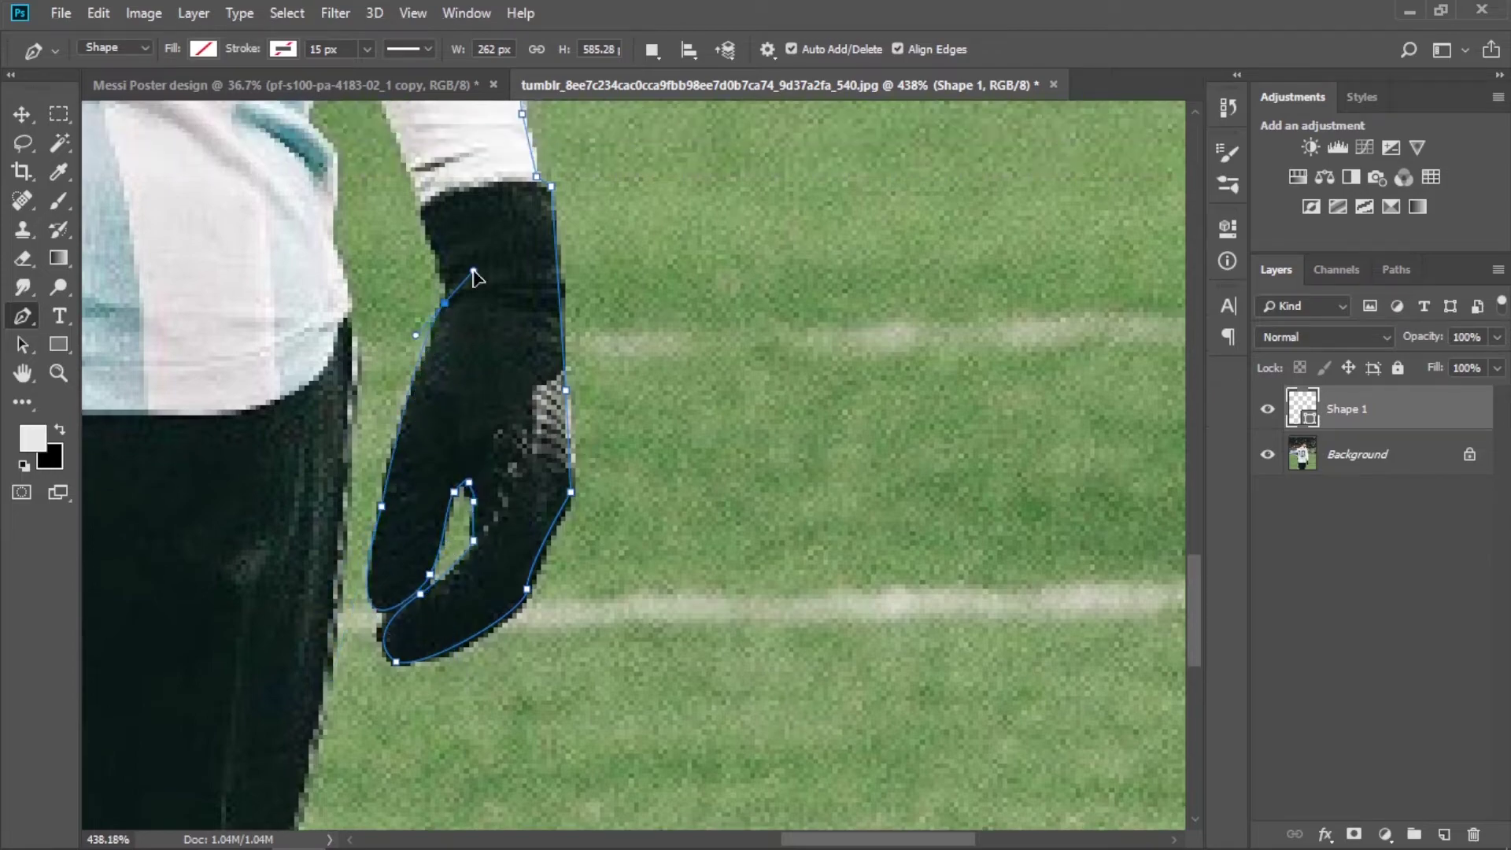
left_click_drag(448, 327, 501, 618)
scroll(508, 606, "up", 3)
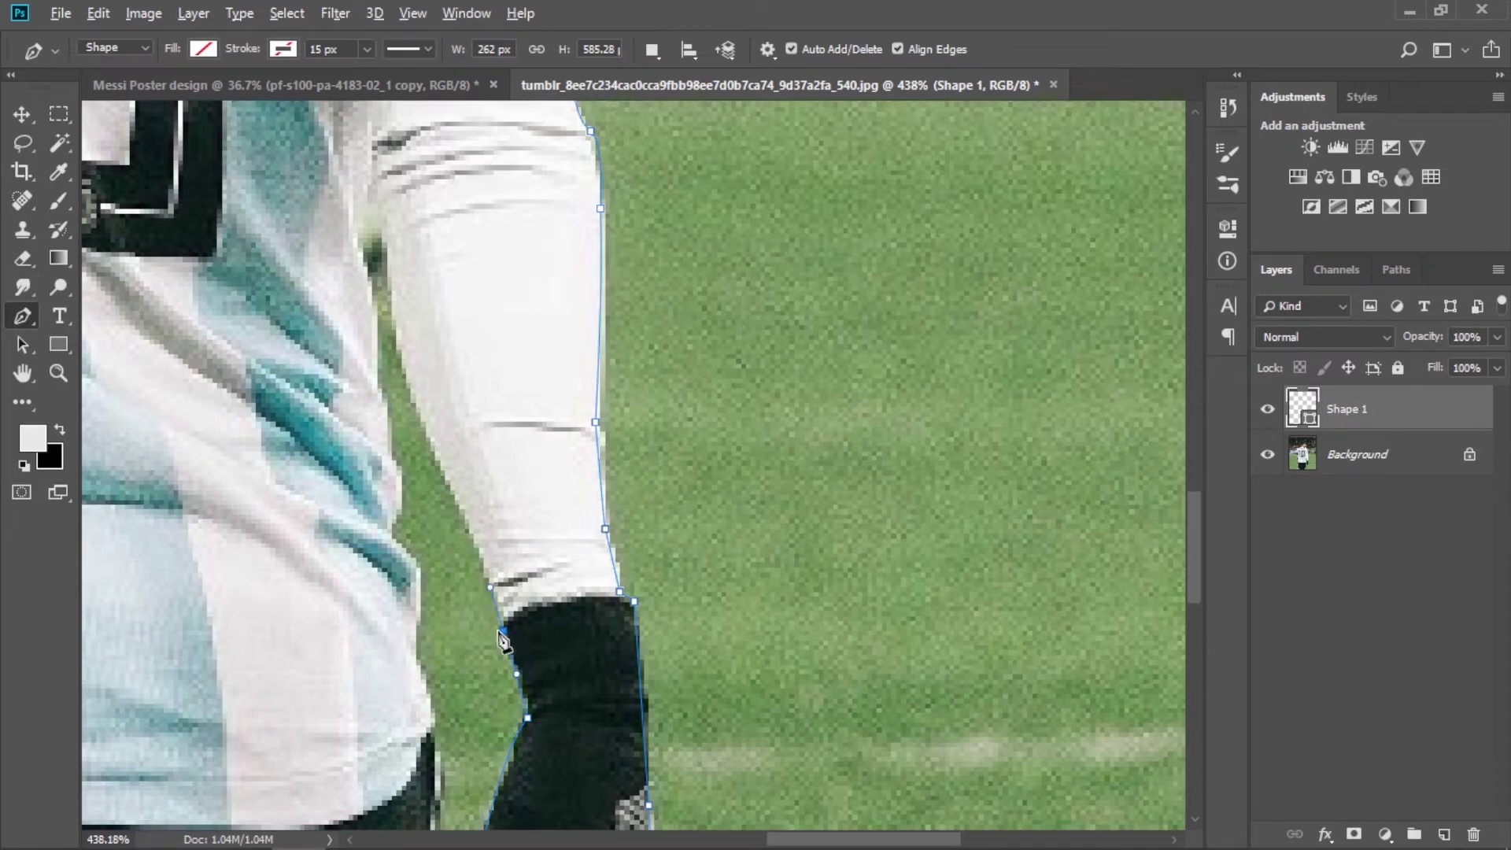
scroll(501, 641, "up", 3)
Extend the outline up the arm's edge and back down its inner edge
left_click(416, 492)
scroll(438, 380, "up", 3)
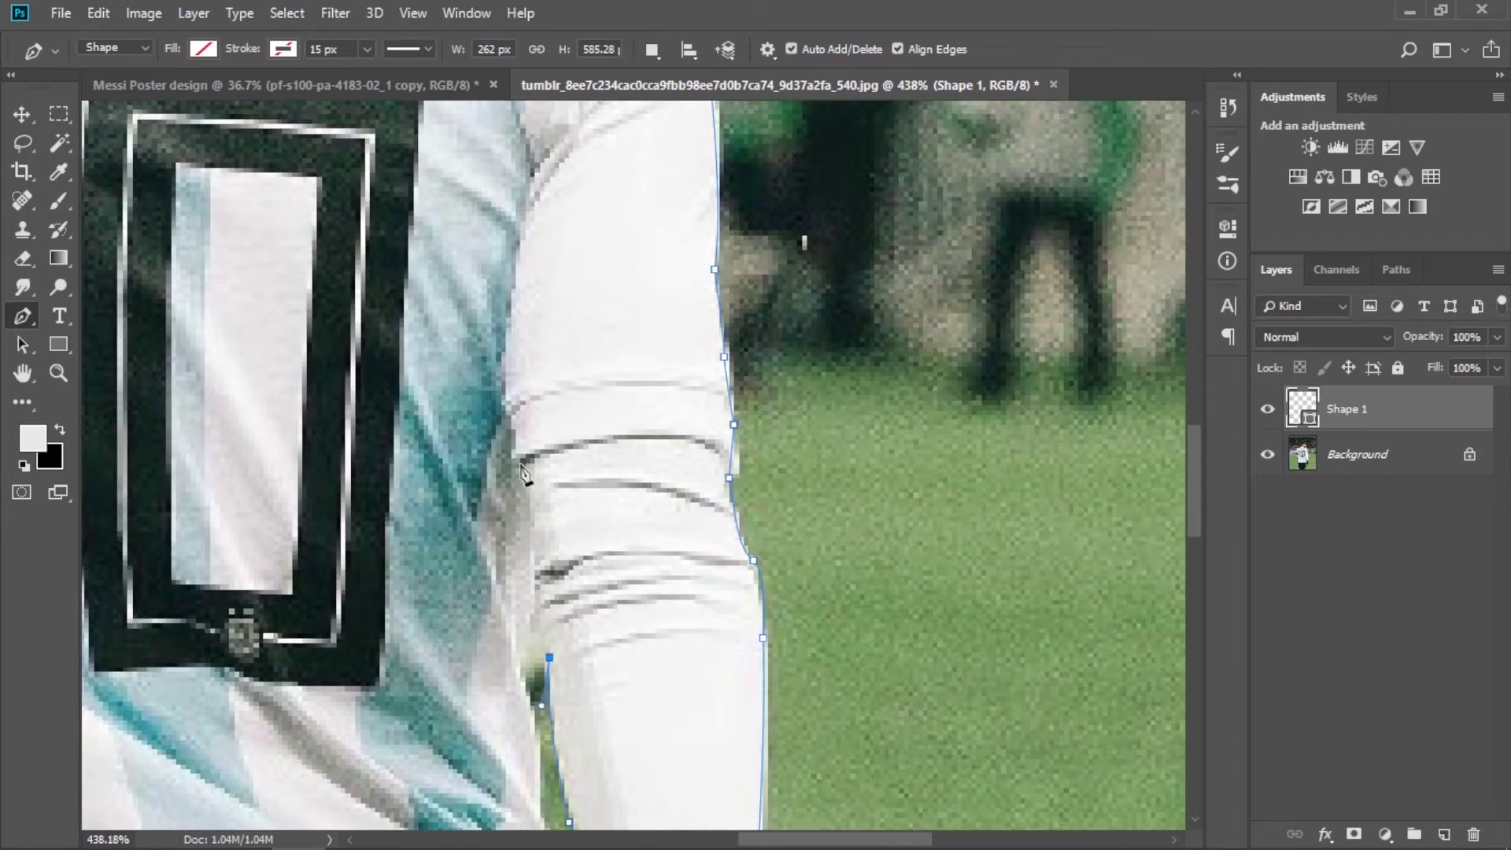
scroll(494, 550, "down", 3)
left_click(481, 532)
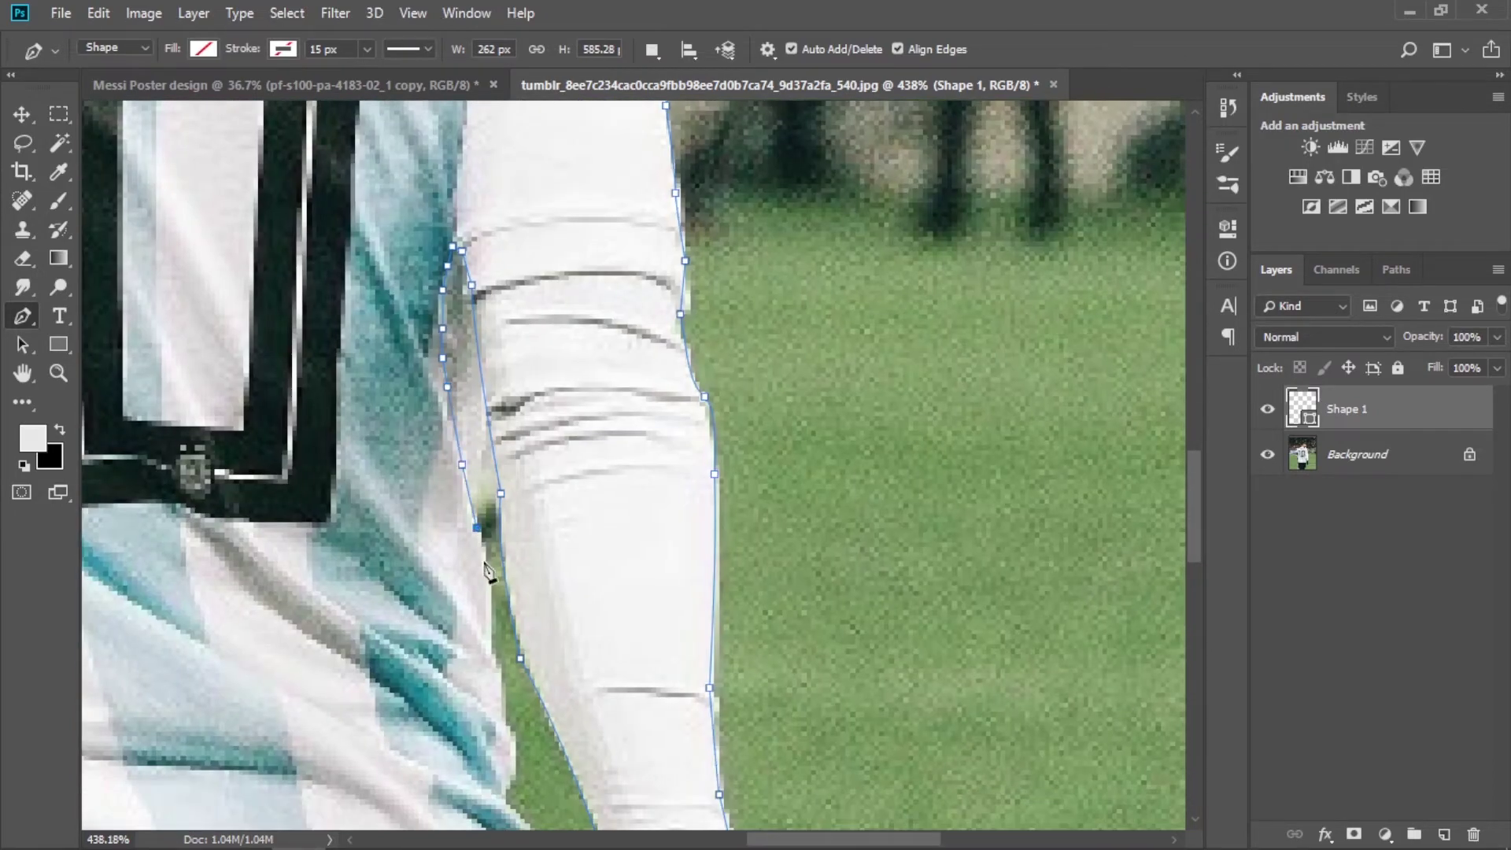
scroll(480, 535, "down", 3)
left_click(457, 488)
scroll(481, 642, "down", 3)
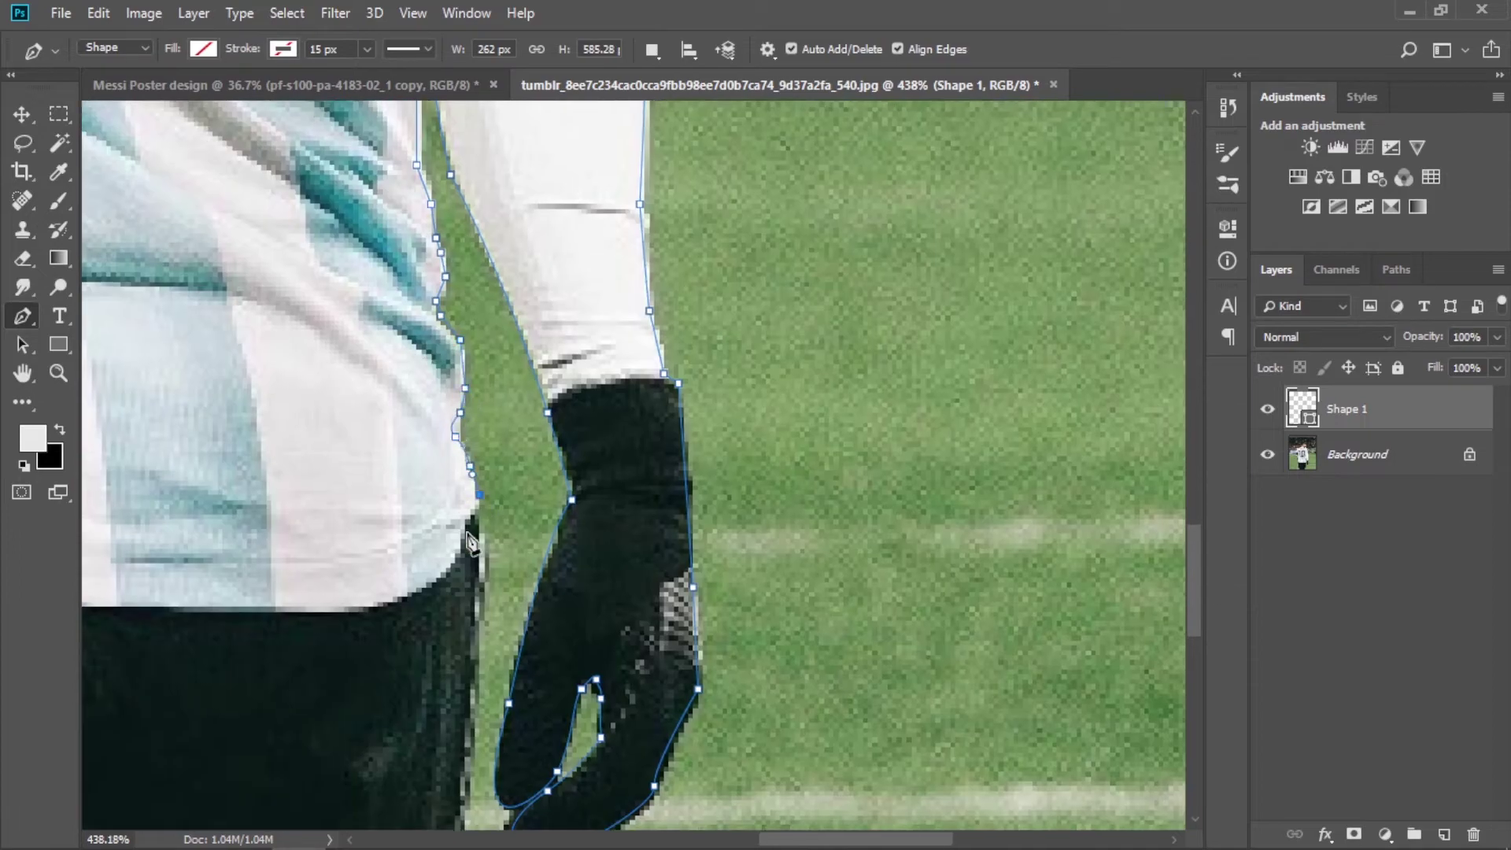
scroll(456, 508, "down", 3)
scroll(456, 508, "down", 3)
left_click_drag(466, 681, 358, 686)
Close the outline with points along the photo's bottom edge
scroll(358, 686, "up", 3)
scroll(651, 657, "down", 9)
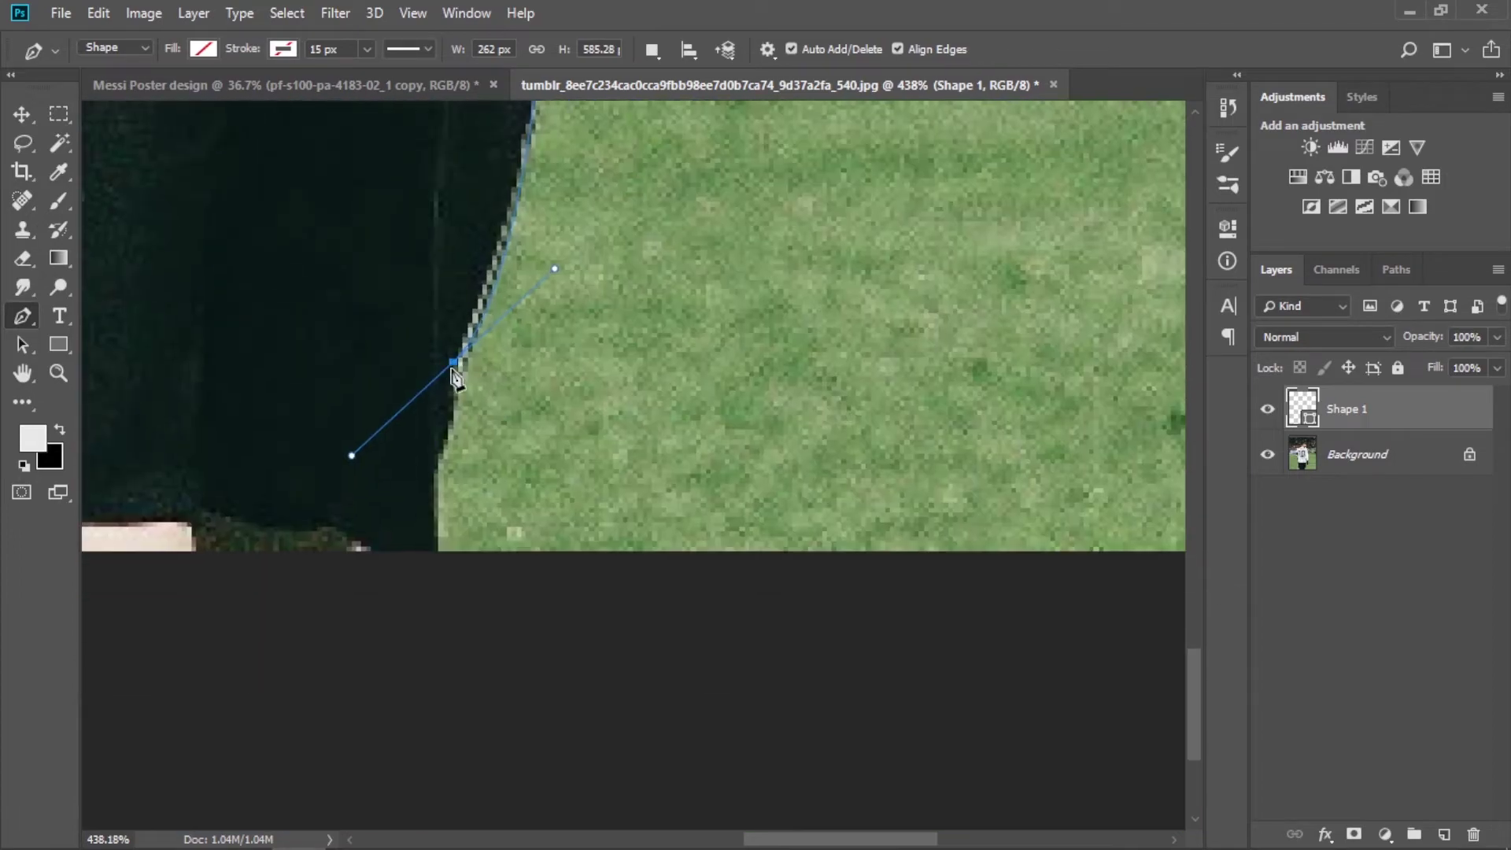
left_click_drag(433, 468, 413, 490)
left_click(439, 571)
scroll(439, 571, "left", 6)
left_click(279, 590)
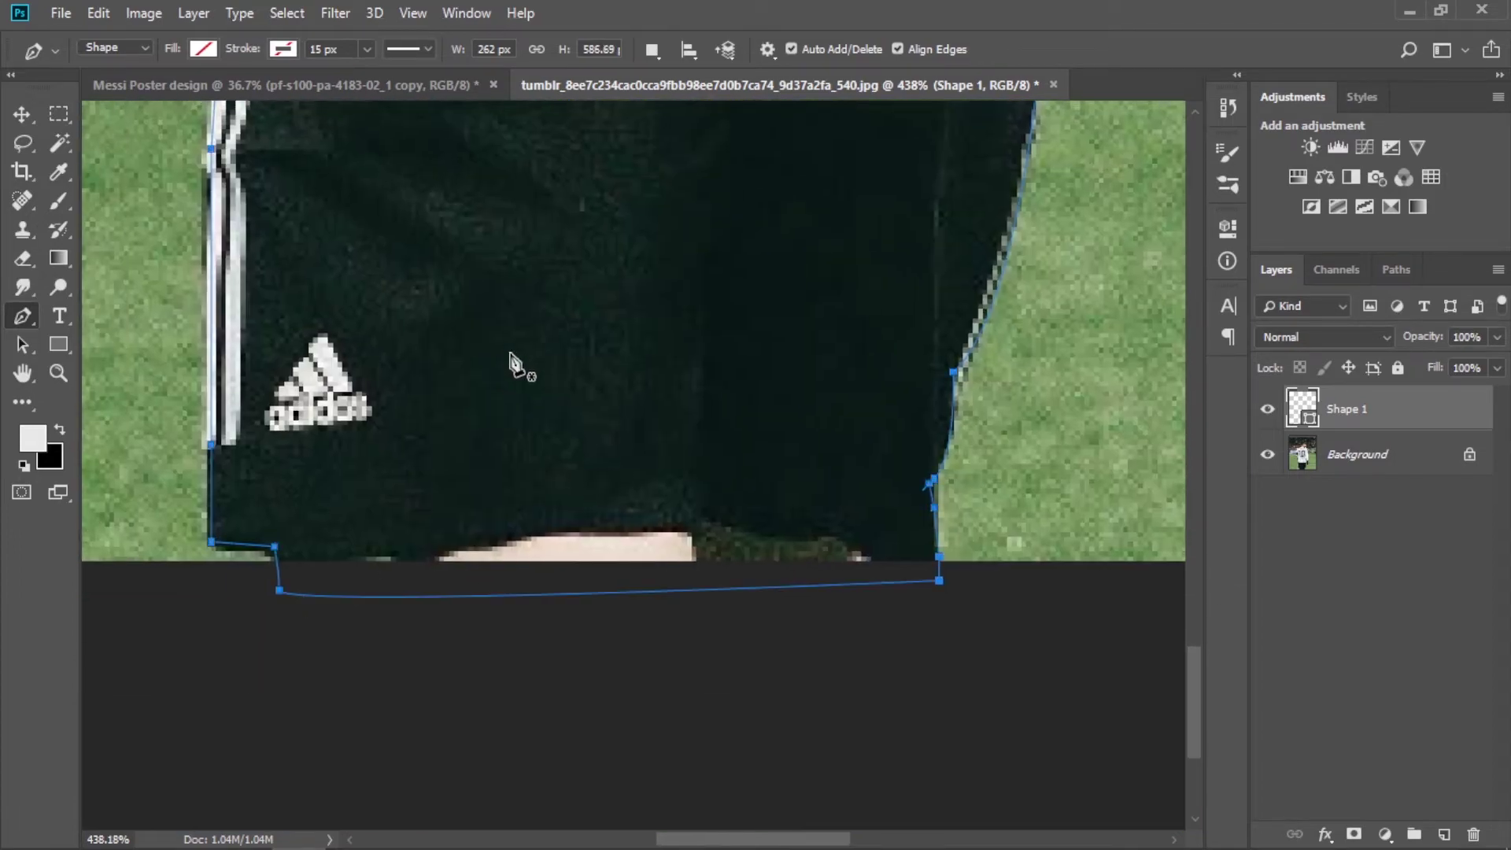
right_click(512, 354)
Convert the player outline path into a selection
left_click(579, 445)
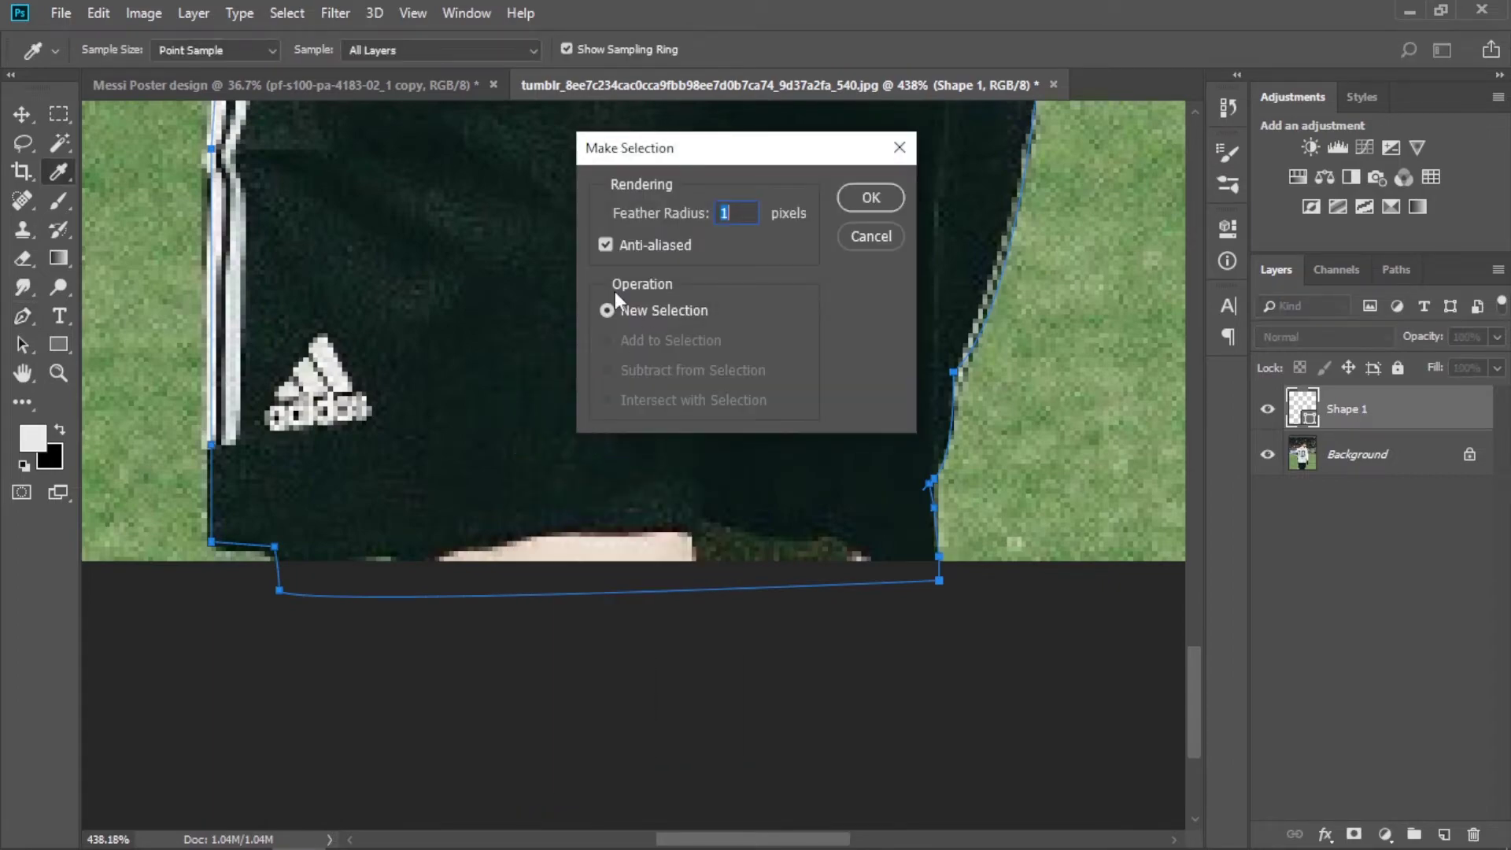
left_click(871, 196)
scroll(744, 295, "down", 4)
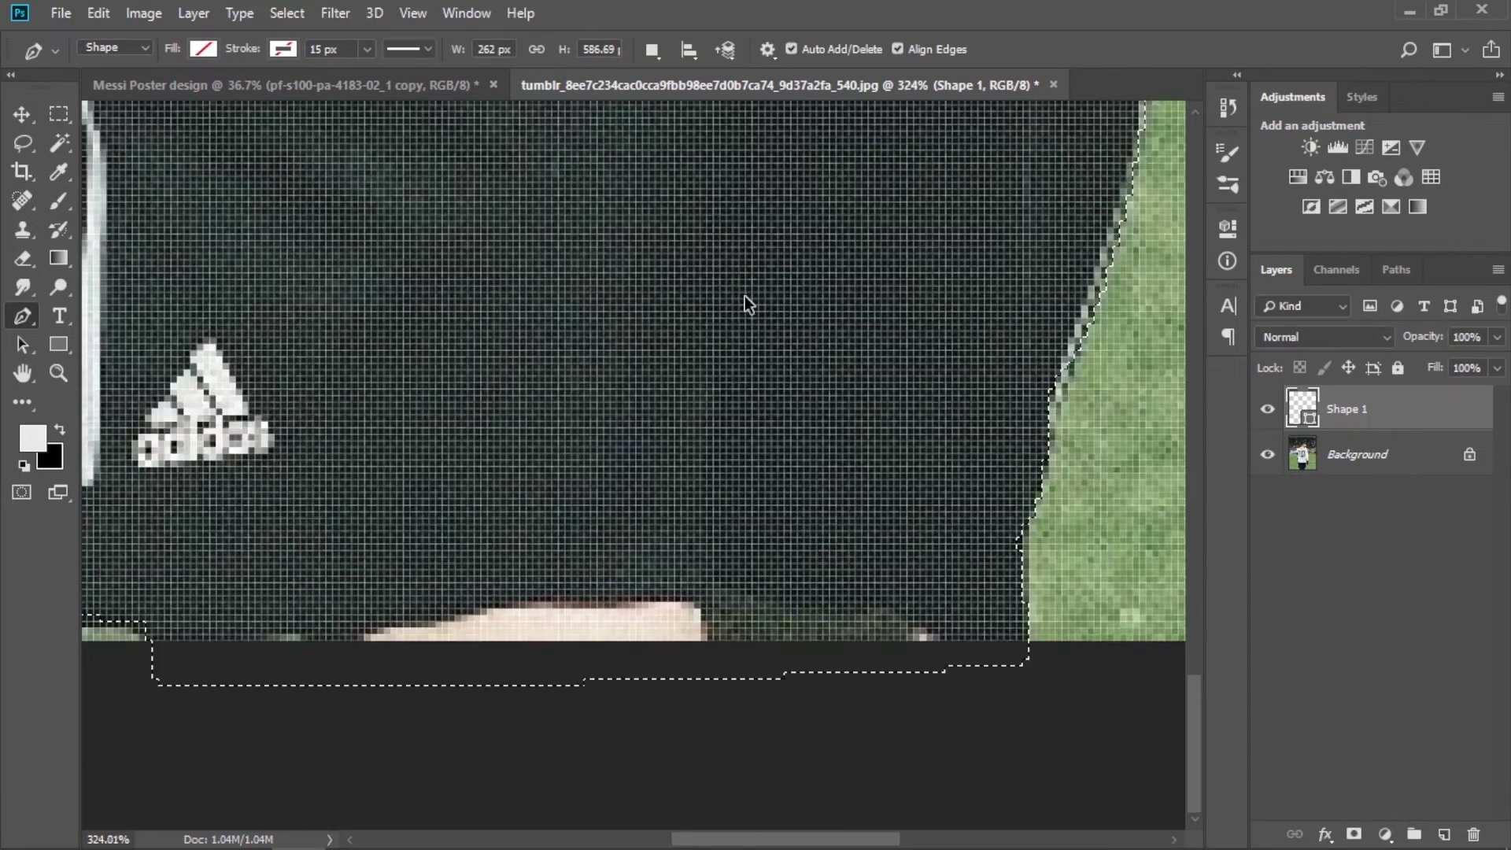
scroll(692, 539, "down", 2)
scroll(651, 372, "down", 1)
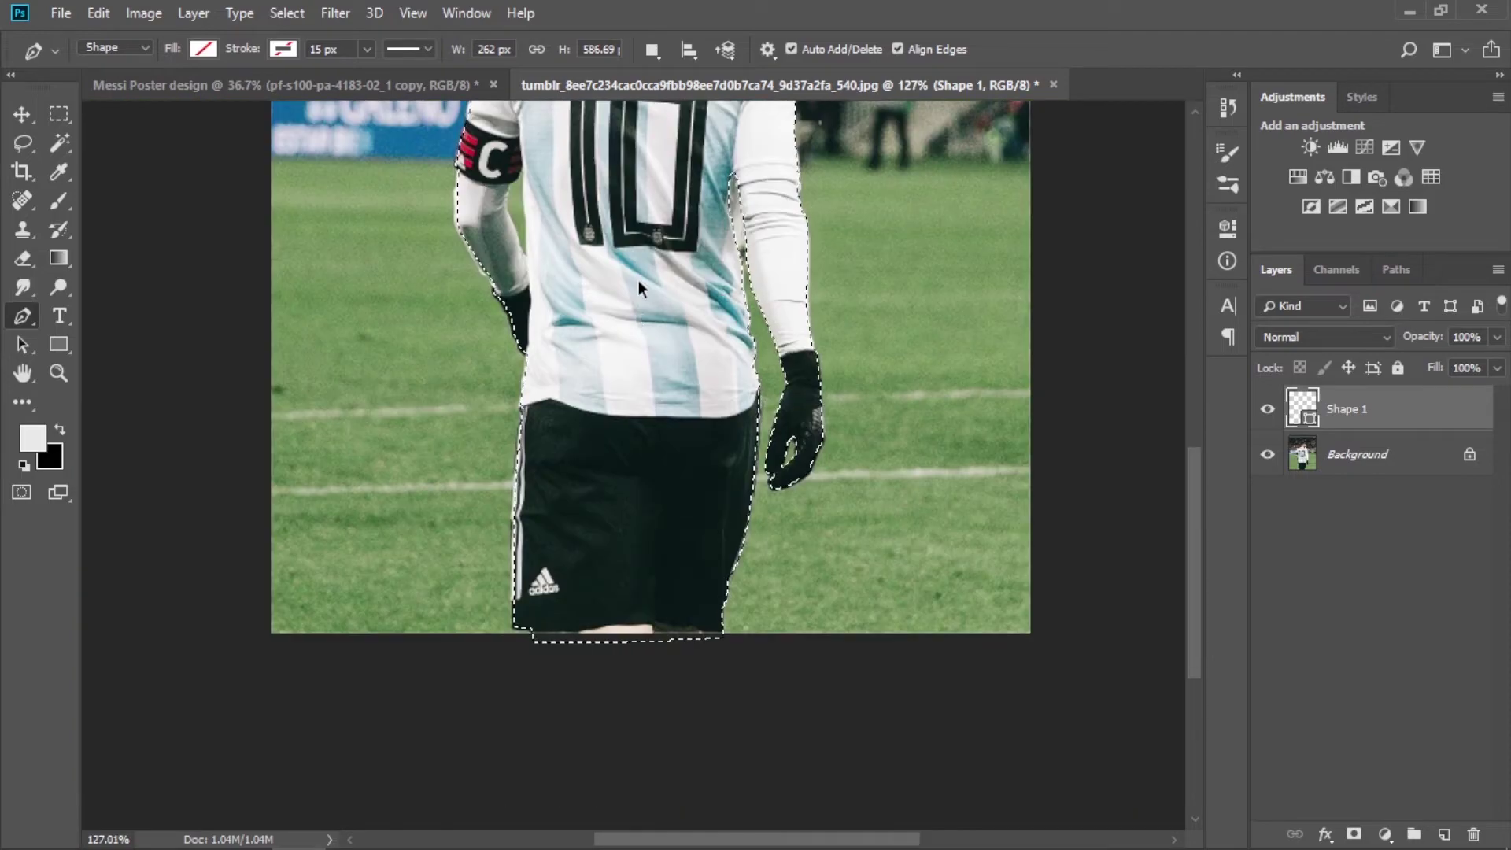
scroll(639, 280, "down", 1)
scroll(532, 510, "up", 1)
scroll(549, 427, "up", 4)
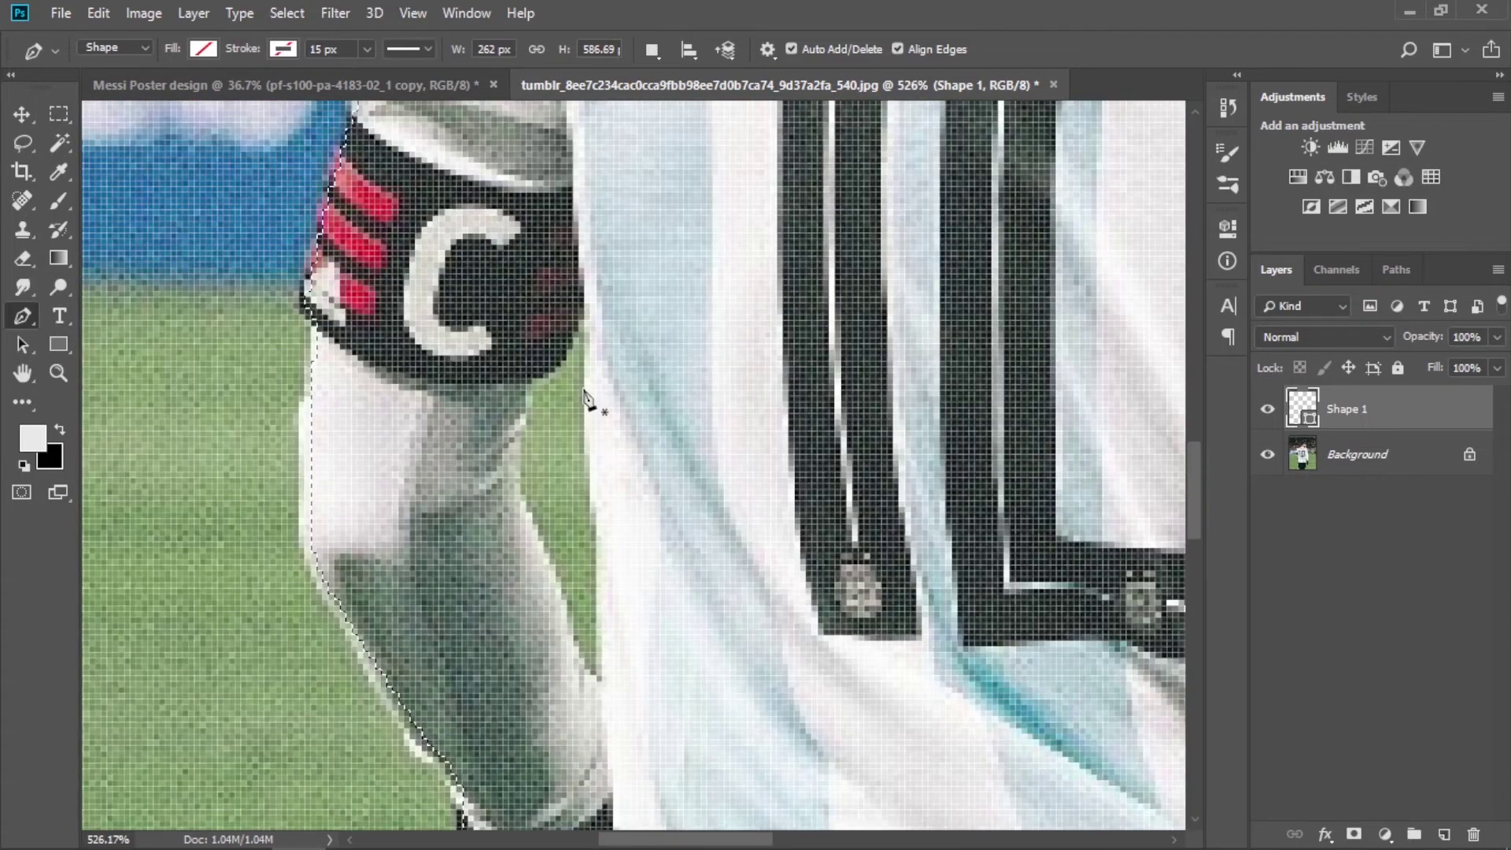
scroll(584, 390, "down", 2)
Trace a closed Pen path around the gap between the arm and torso
left_click(584, 343)
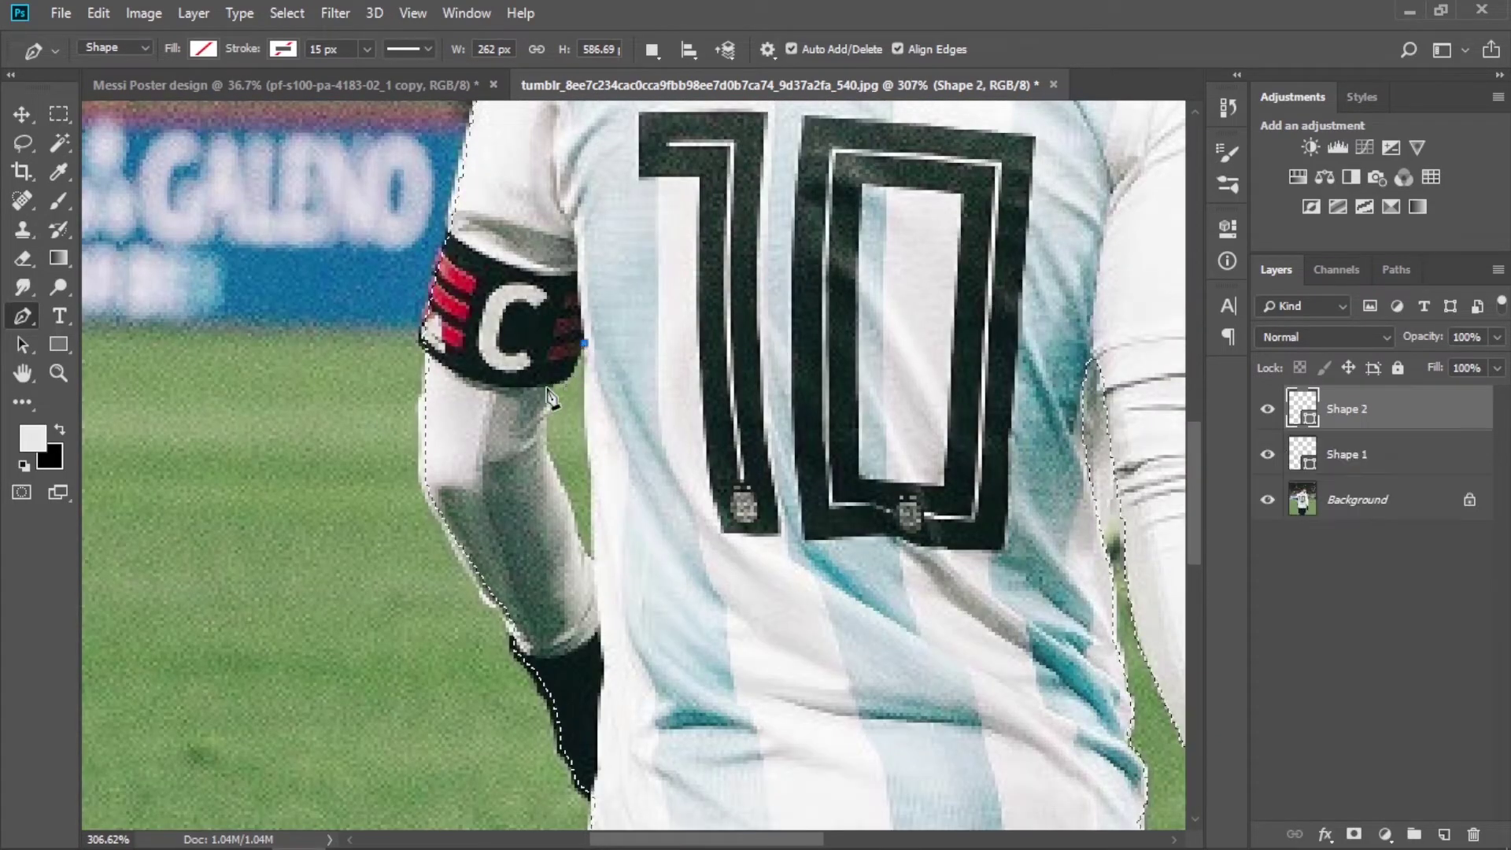
left_click_drag(554, 388, 543, 385)
left_click(547, 451)
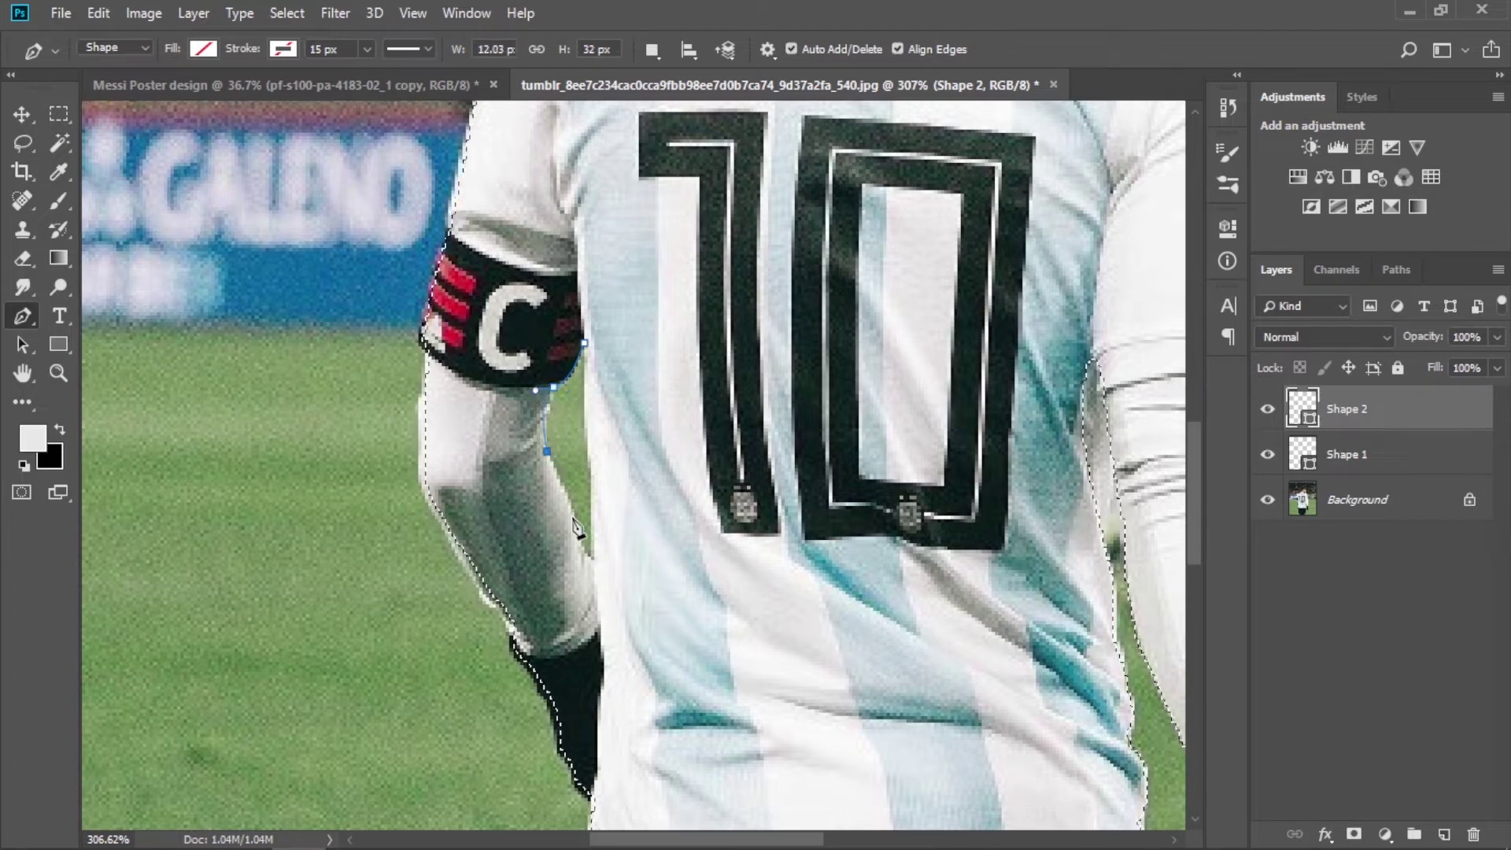
left_click_drag(579, 535, 574, 548)
left_click(594, 556)
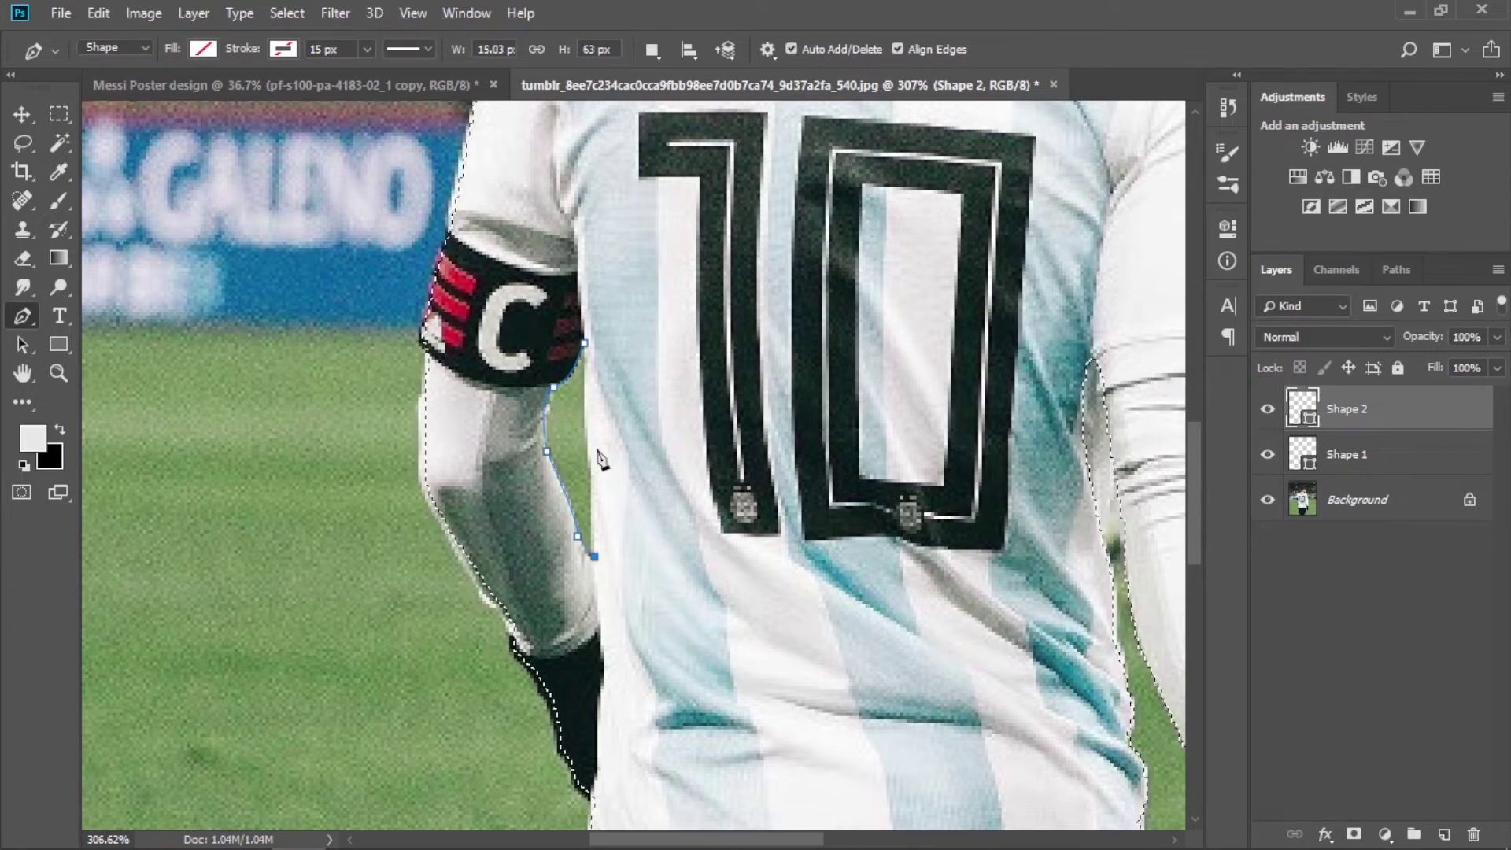
left_click(584, 343)
Subtract the arm-gap path from the player selection
right_click(564, 424)
left_click(622, 482)
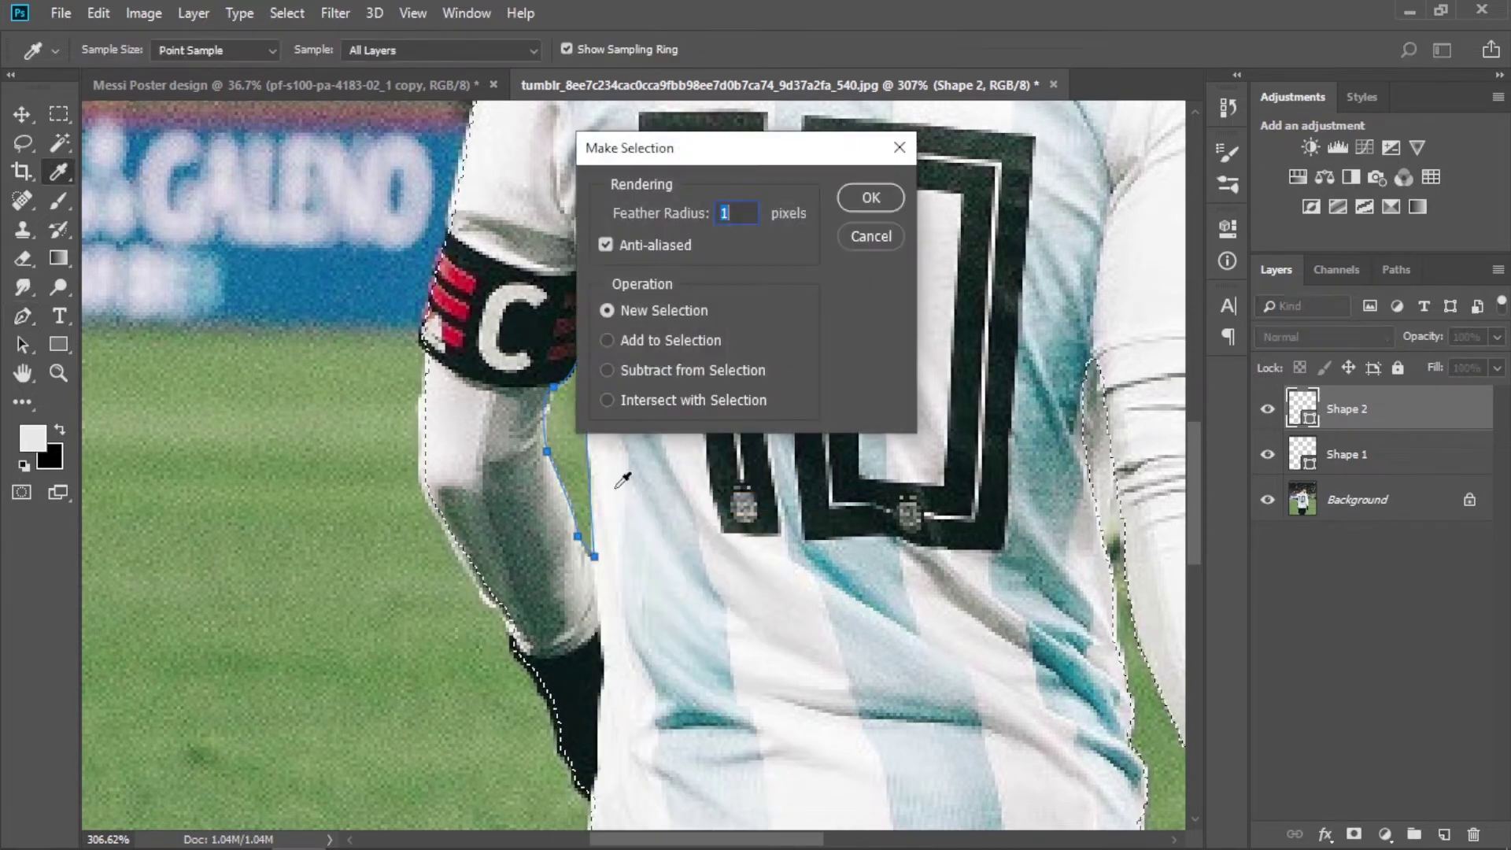
left_click(642, 370)
left_click(856, 202)
scroll(786, 399, "down", 3)
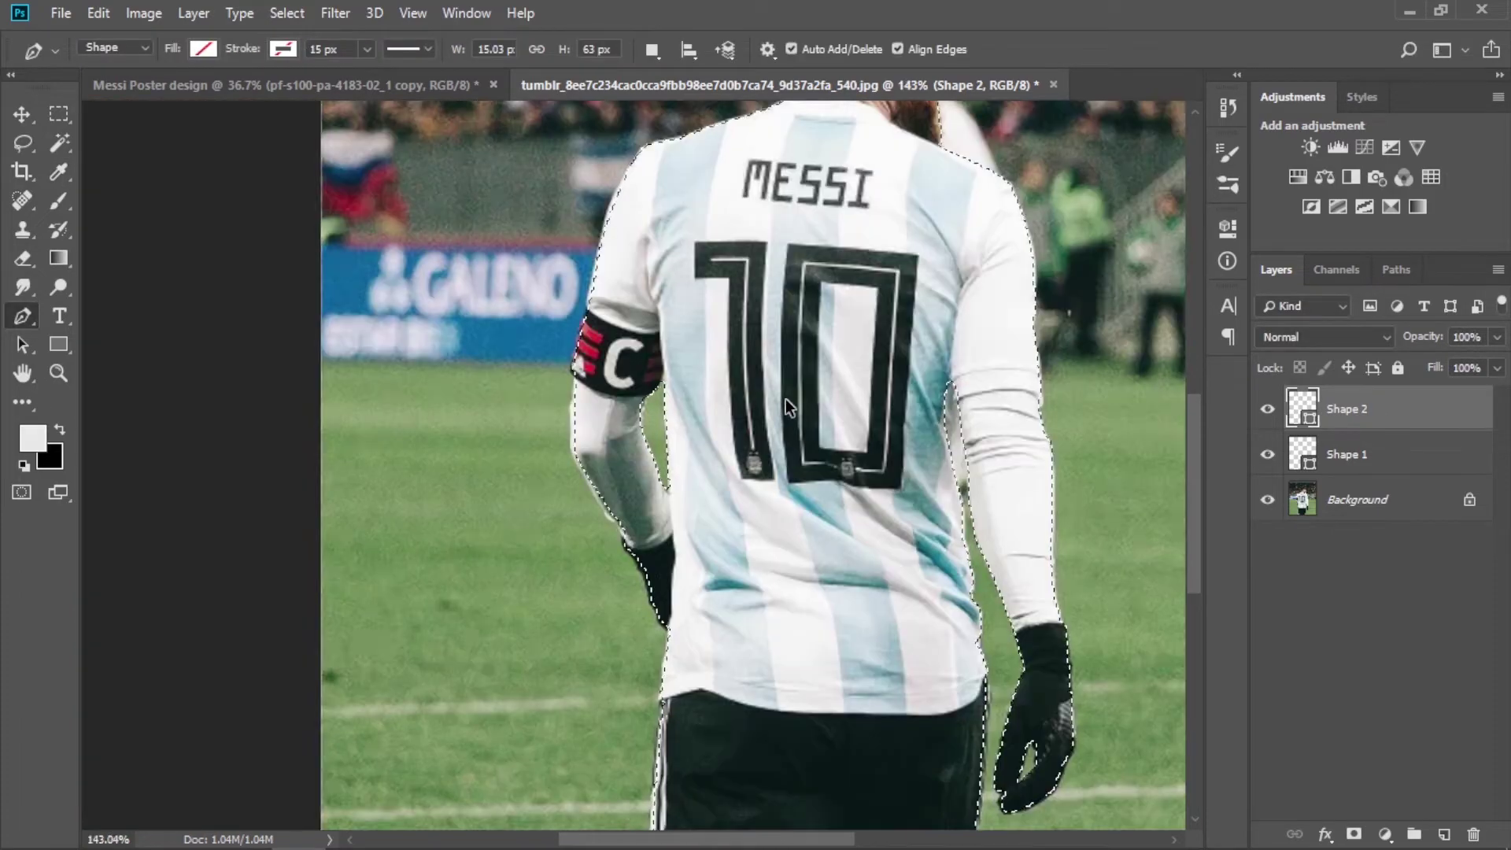
scroll(928, 280, "down", 3)
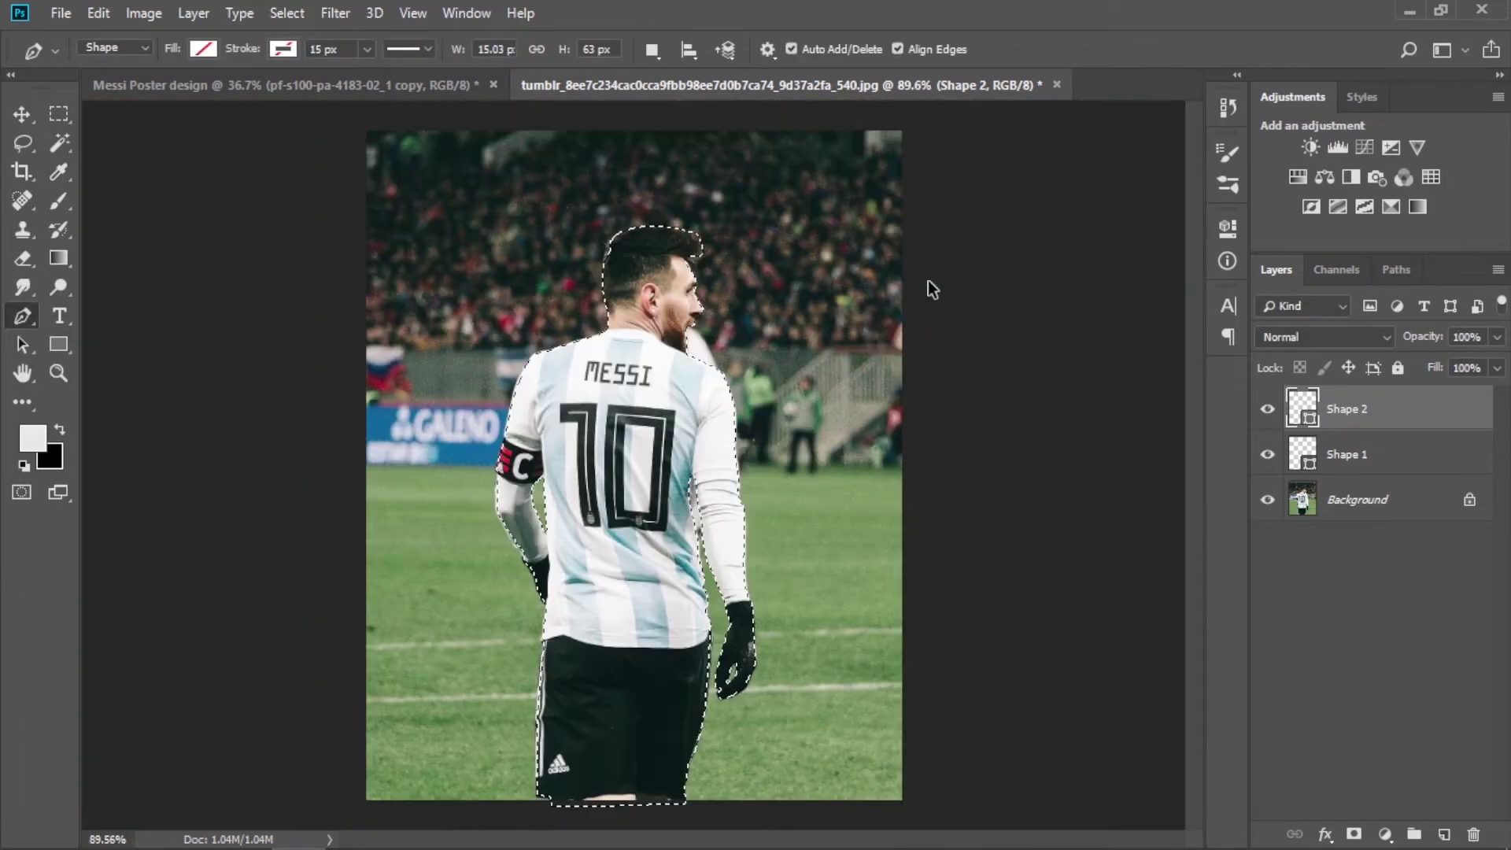
left_click(1365, 500)
Copy the player onto its own layer and drag it into the Messi Poster document
key("ctrl+j")
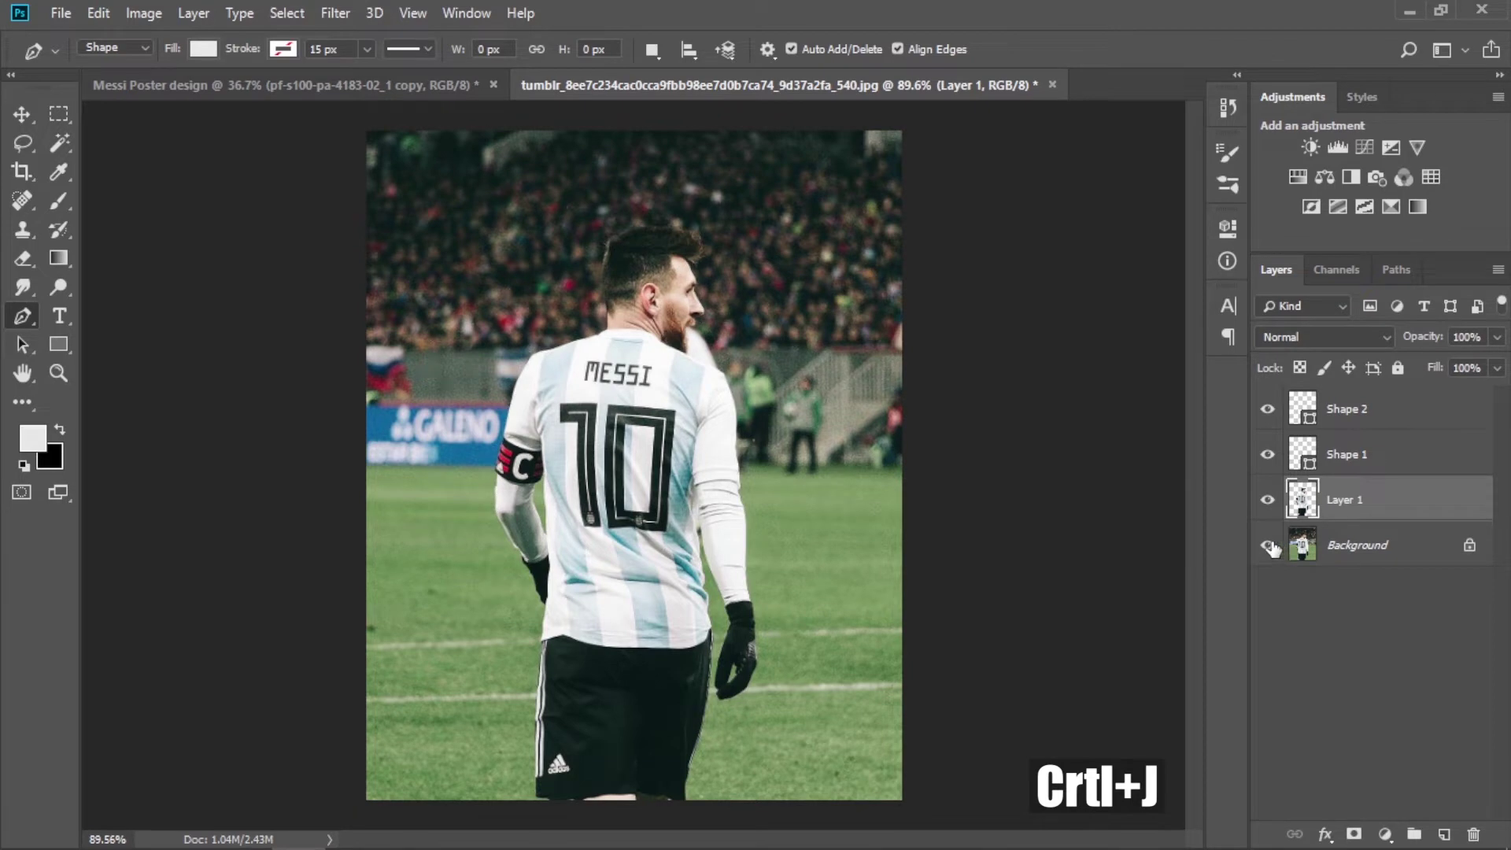
left_click(1267, 544)
mouse_move(1341, 500)
left_mouse_down()
mouse_move(573, 433)
mouse_move(610, 364)
left_mouse_up()
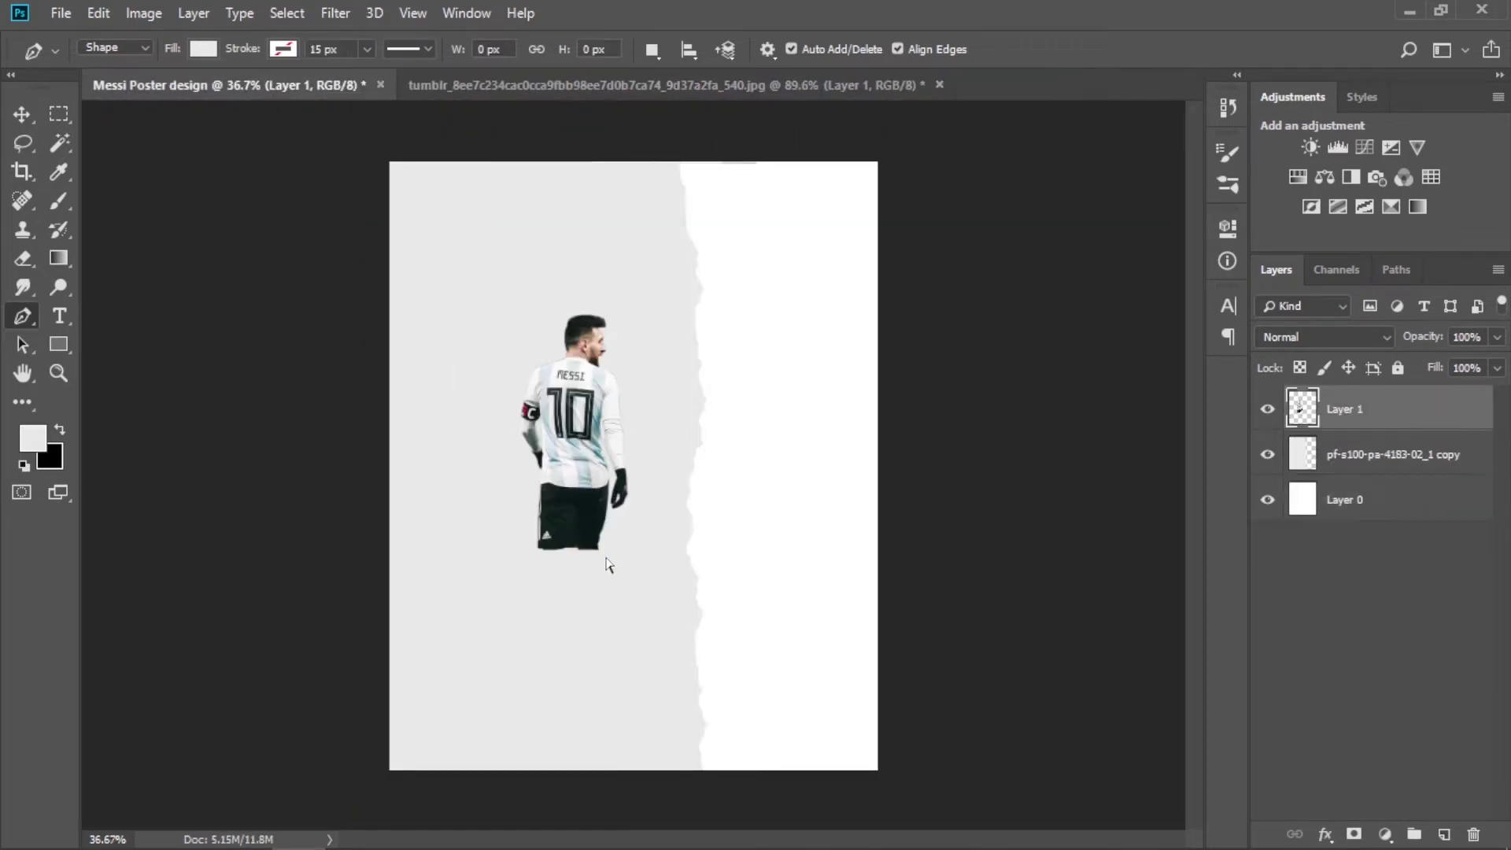
Enlarge the player proportionally and rest it on the bottom edge of the left half
key("ctrl+t")
left_click_drag(627, 550, 718, 760)
left_click_drag(621, 513, 551, 568)
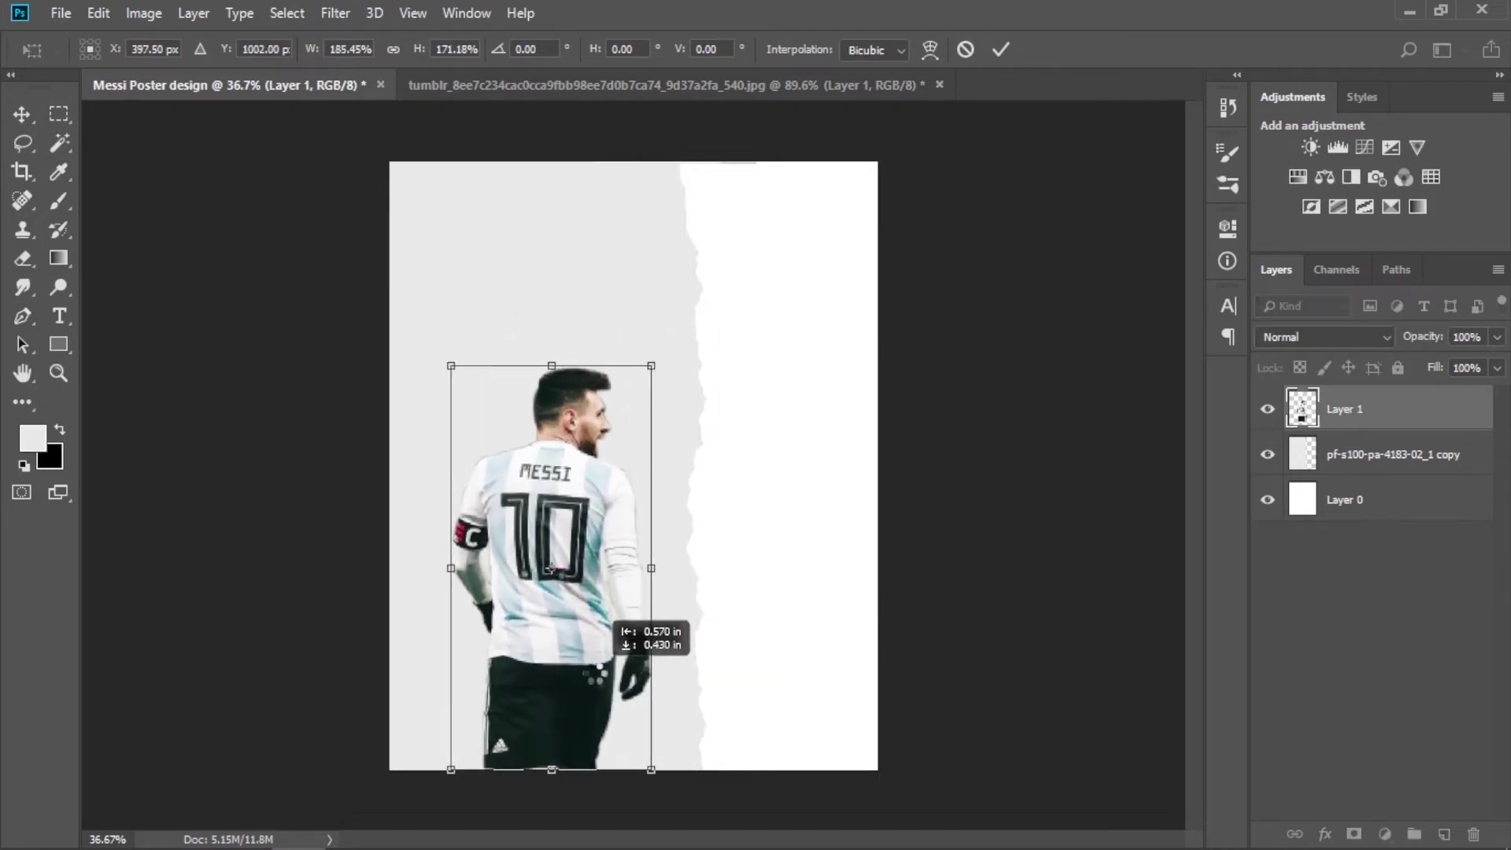
mouse_move(450, 366)
left_mouse_down()
mouse_move(427, 256)
mouse_move(416, 283)
left_mouse_up()
left_click(393, 49)
left_click_drag(535, 525, 557, 516)
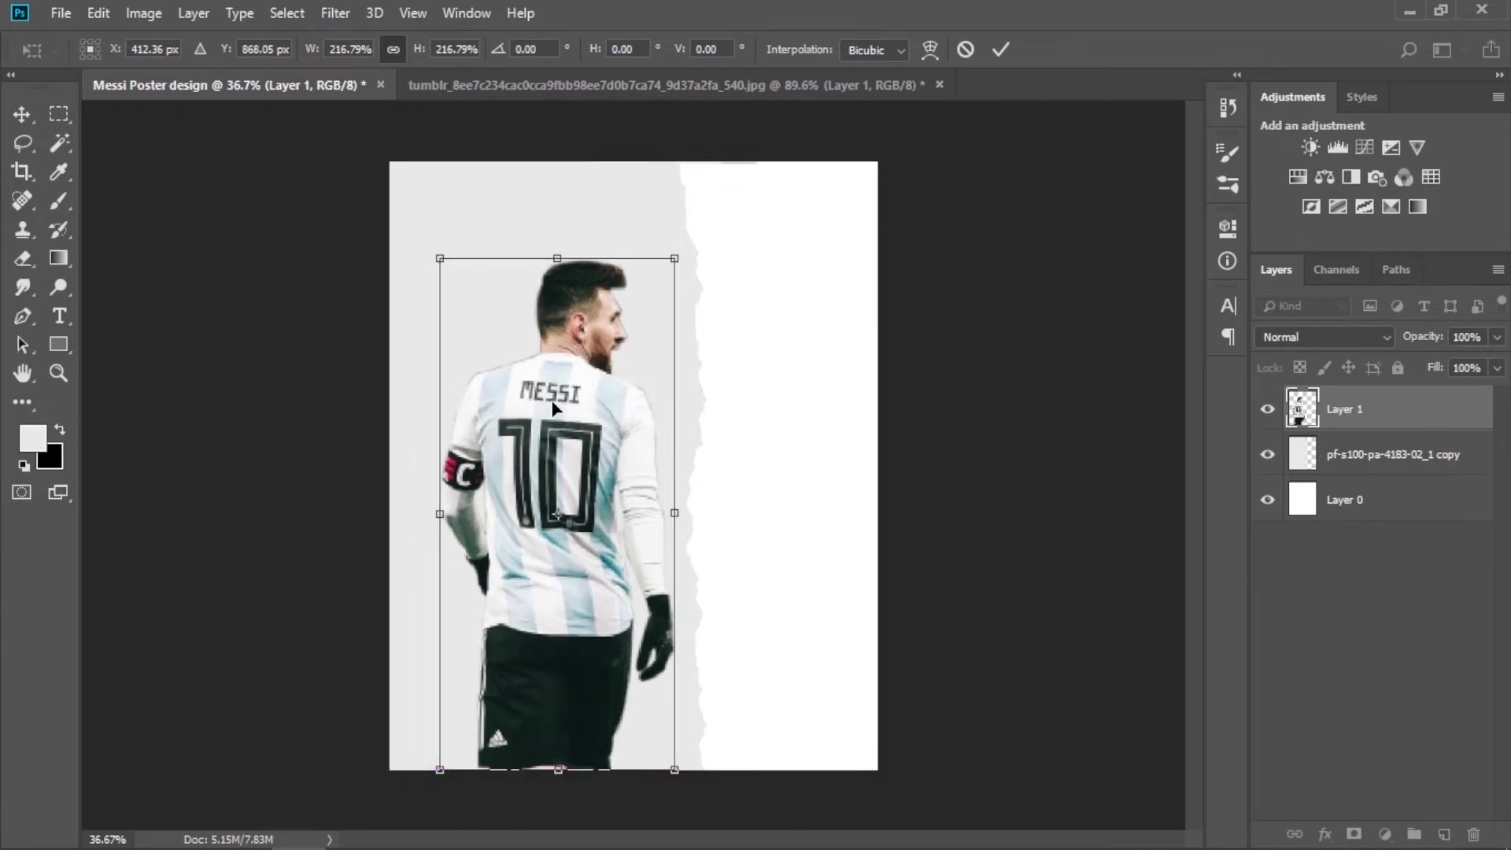
left_click_drag(553, 407, 563, 417)
mouse_move(450, 258)
left_mouse_down()
mouse_move(429, 225)
mouse_move(436, 242)
left_mouse_up()
left_click_drag(628, 467, 611, 467)
key("Return")
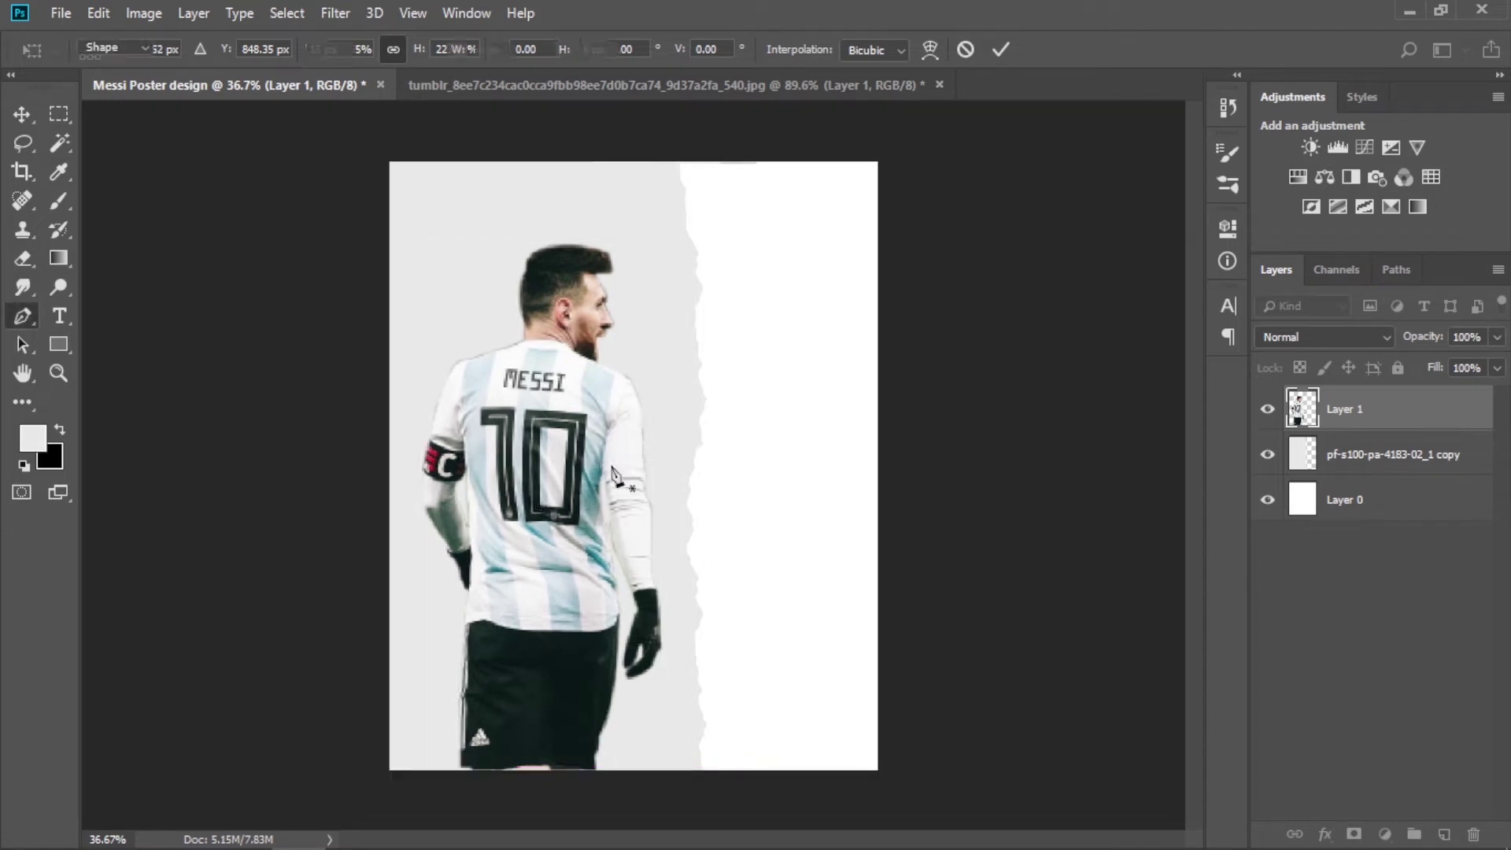
Drag the dark Messi portrait image from the folder onto the poster
key("p")
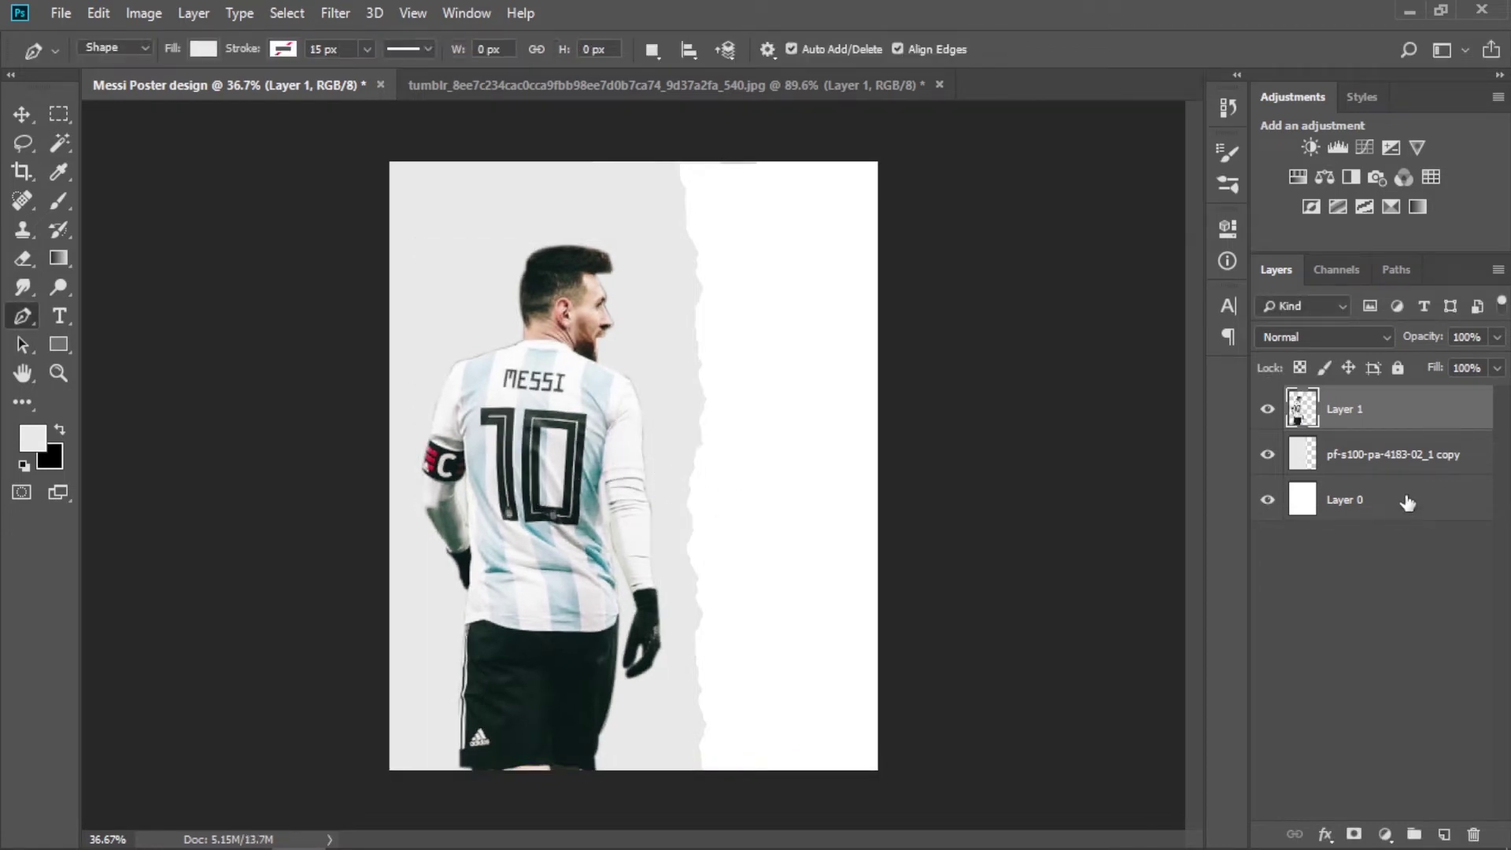
left_click(407, 836)
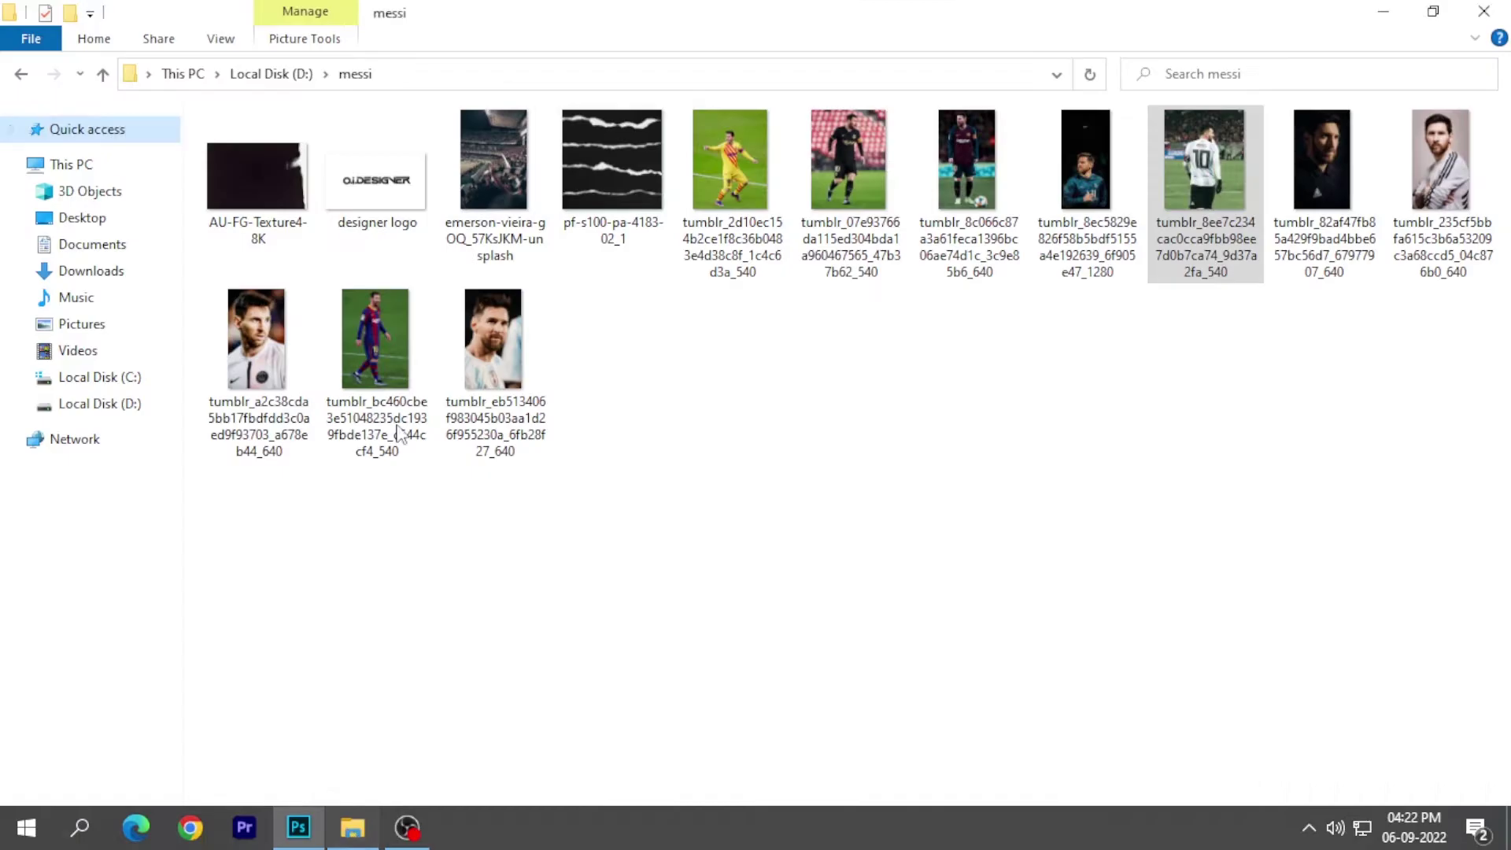
mouse_move(1324, 181)
left_mouse_down()
mouse_move(442, 826)
mouse_move(1018, 494)
mouse_move(792, 498)
left_mouse_up()
Place the dark portrait beneath the torn paper layer and shift it right beside the torn edge
key("Return")
left_click_drag(1417, 417, 1417, 515)
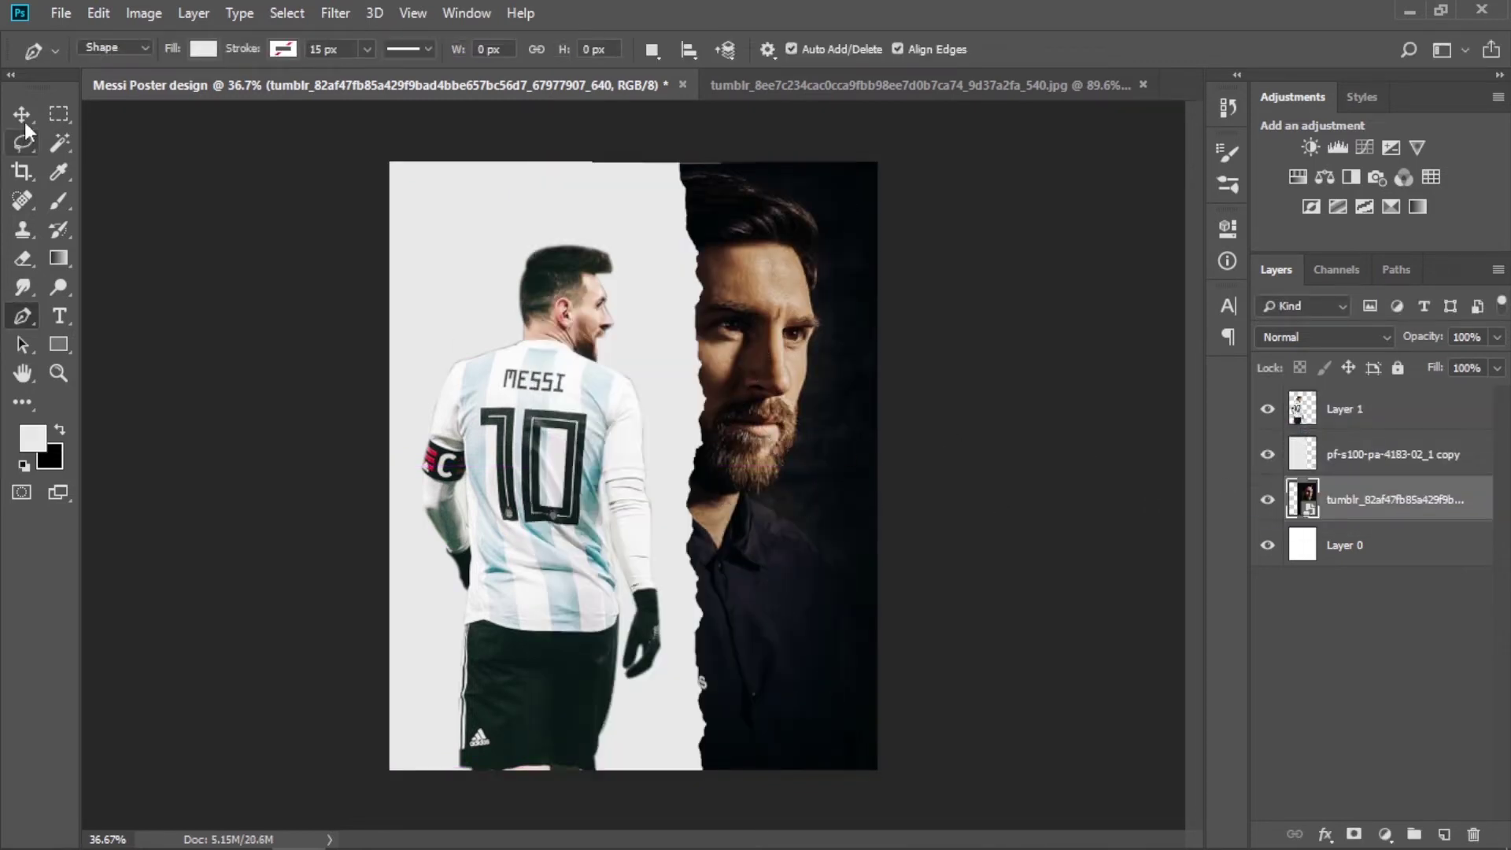
key("v")
left_click_drag(767, 440, 809, 434)
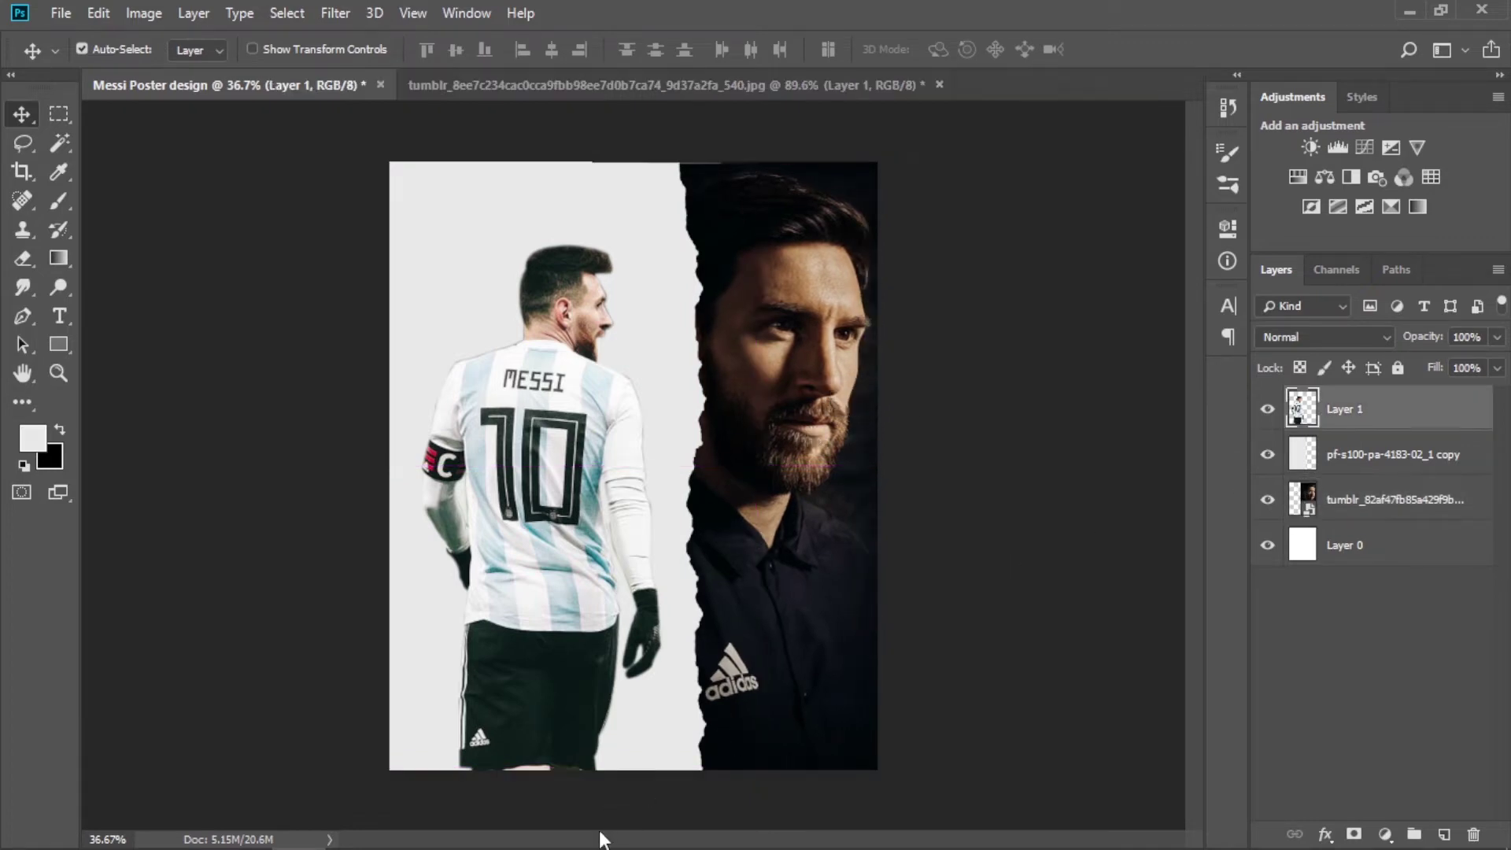
left_click(305, 827)
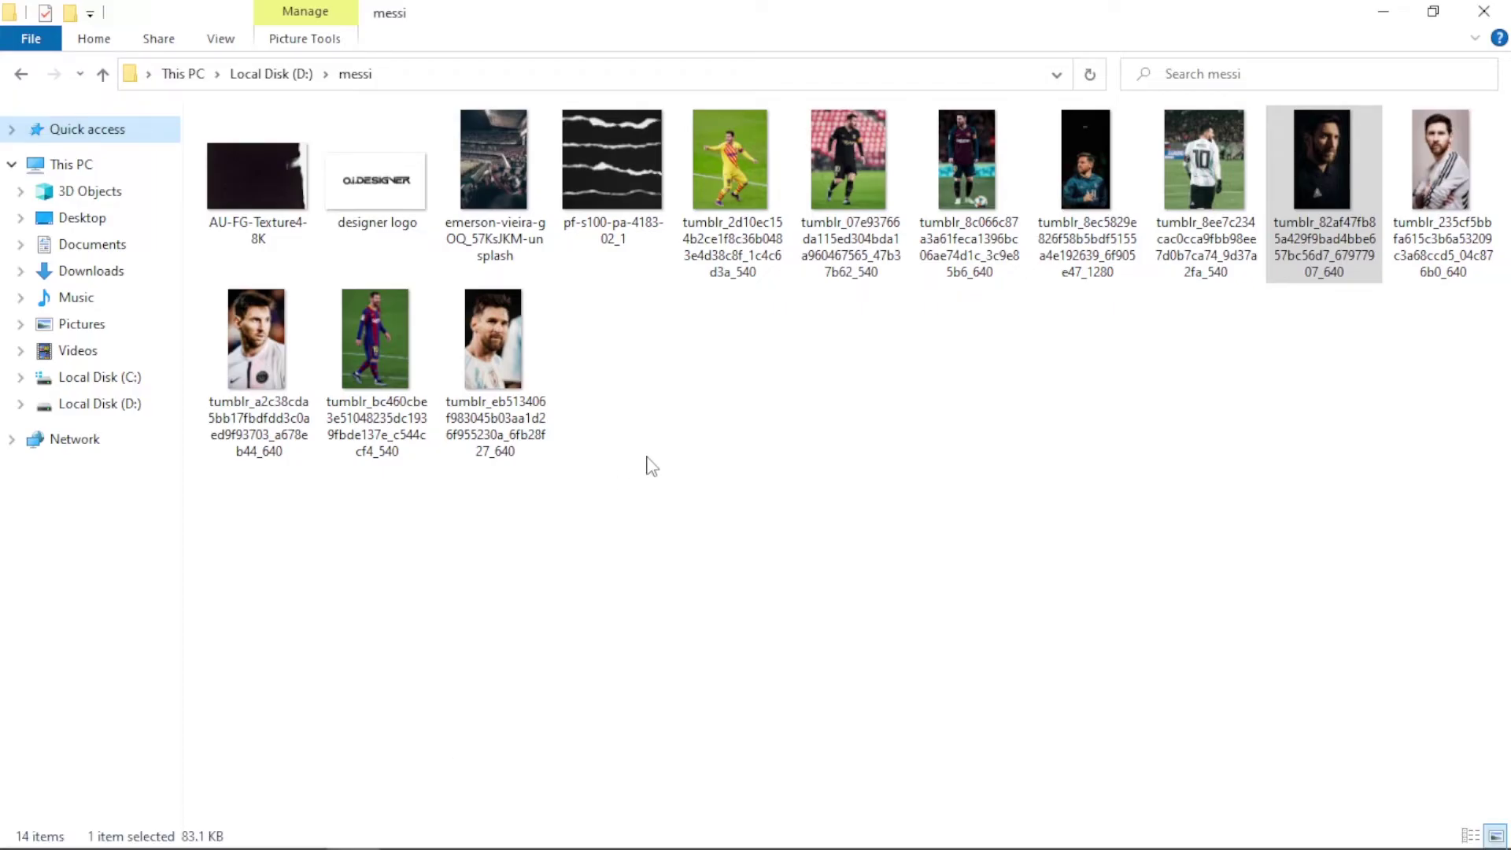
Add the stadium photo below the player, clipped to the paper half, at 15% fill
mouse_move(493, 162)
left_mouse_down()
mouse_move(573, 525)
mouse_move(581, 485)
mouse_move(670, 450)
left_mouse_up()
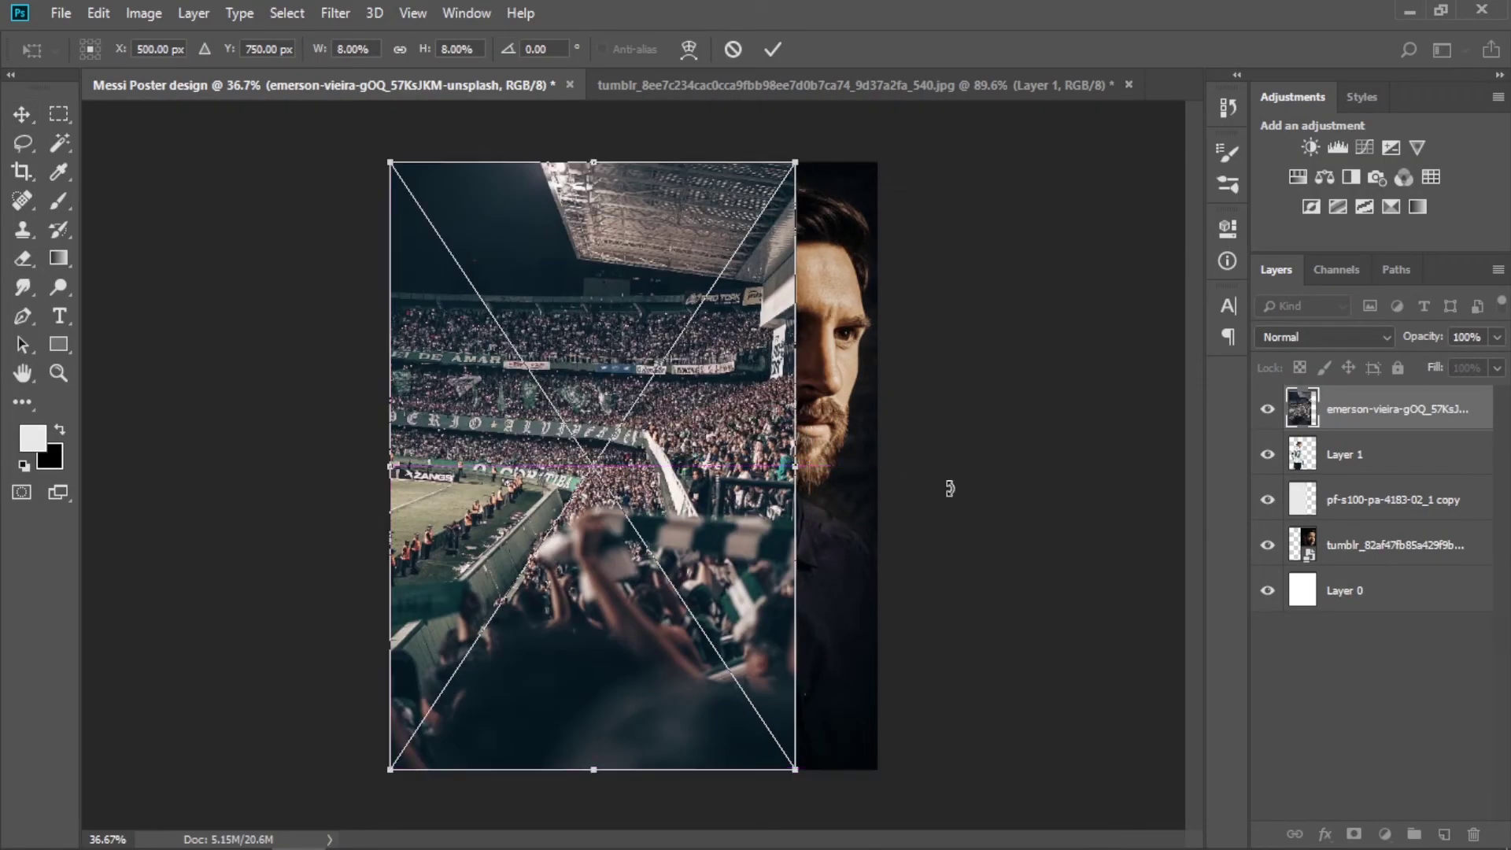
left_click_drag(1371, 408, 1314, 481)
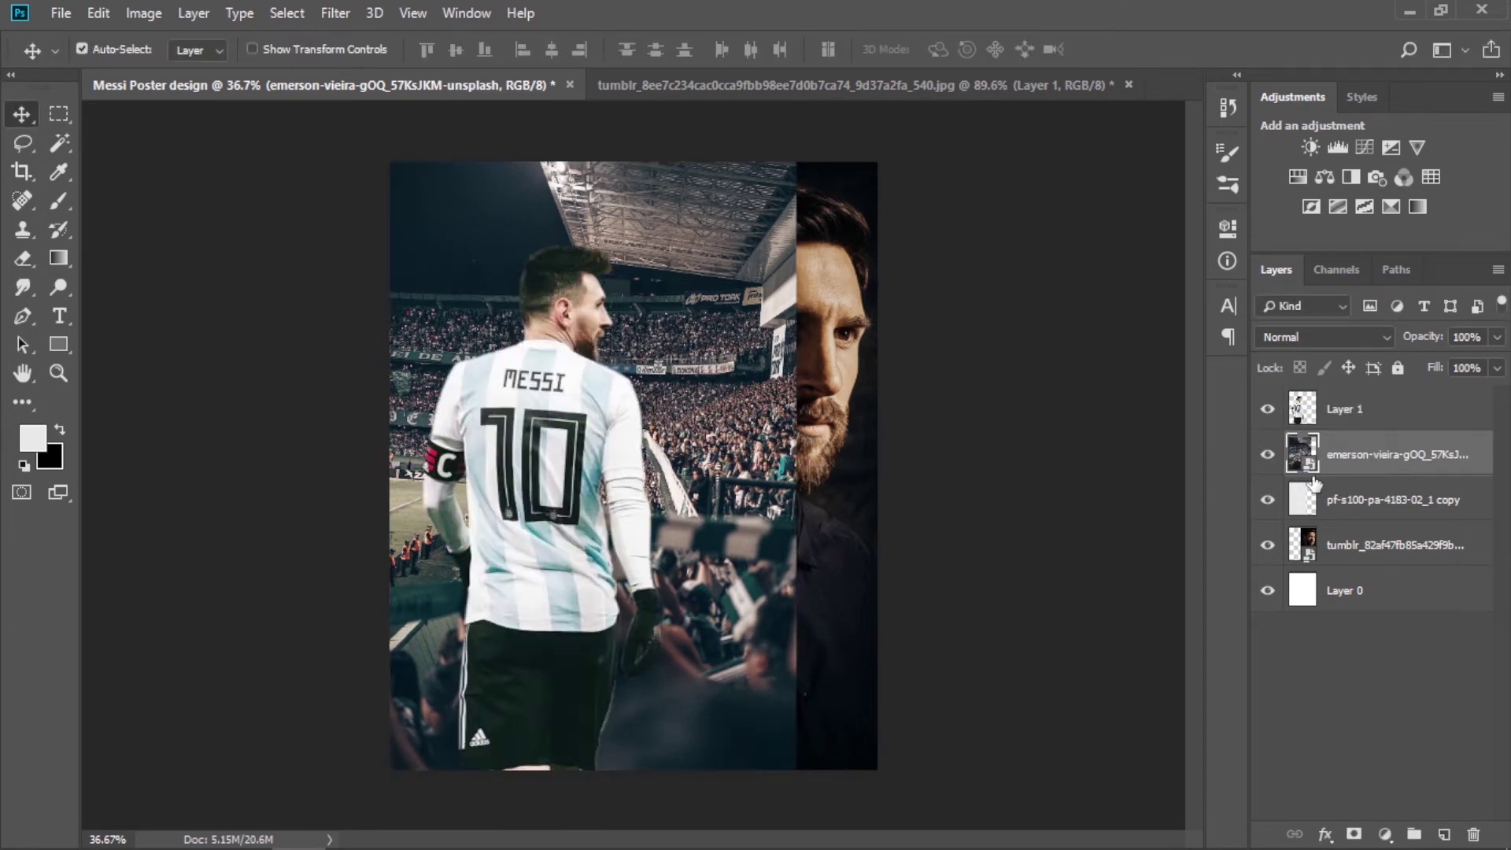
left_click(1306, 476, "alt")
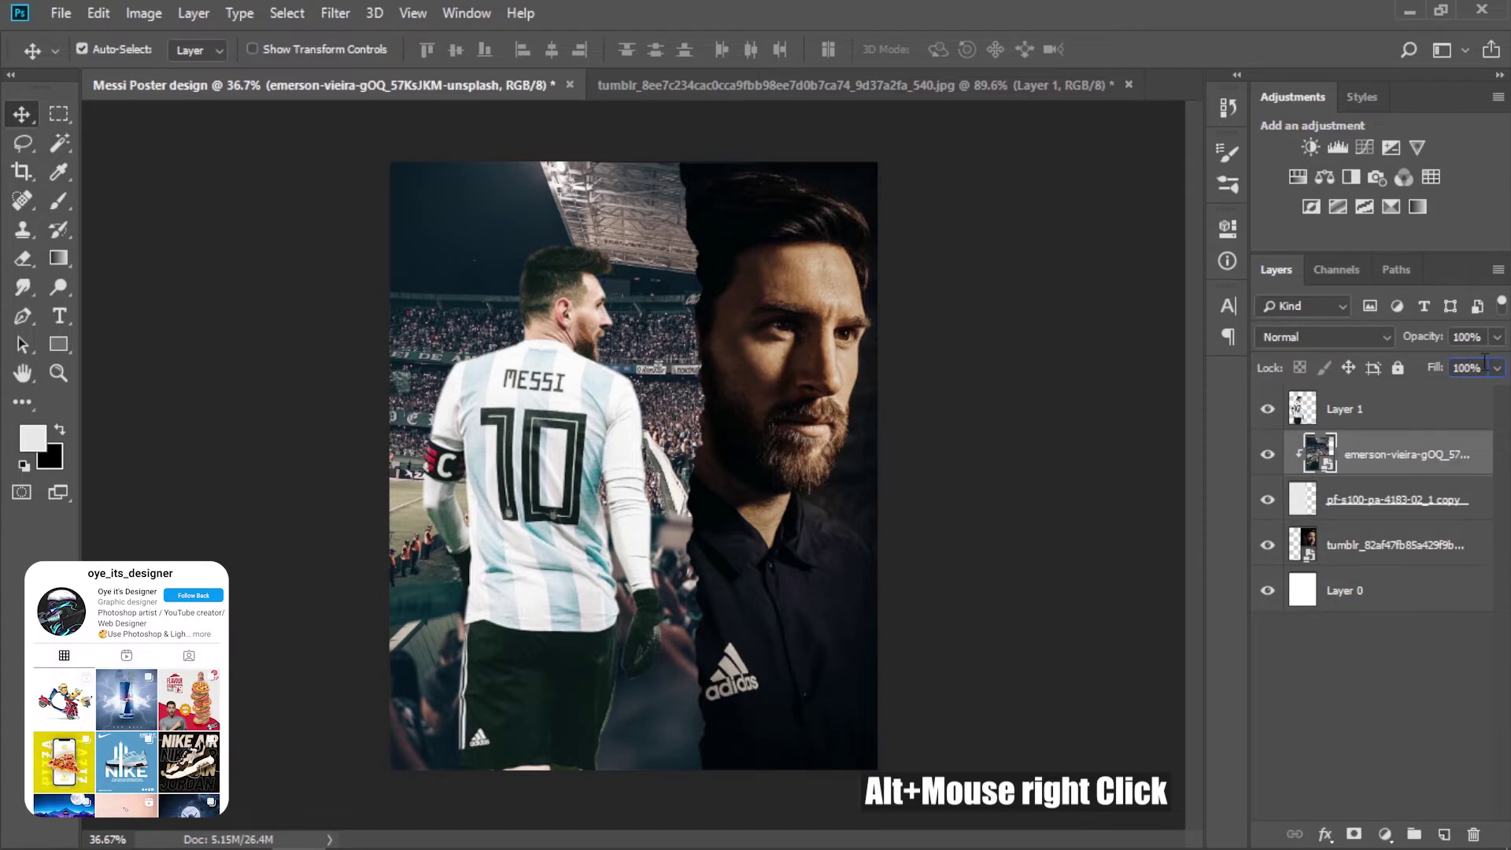
type("1")
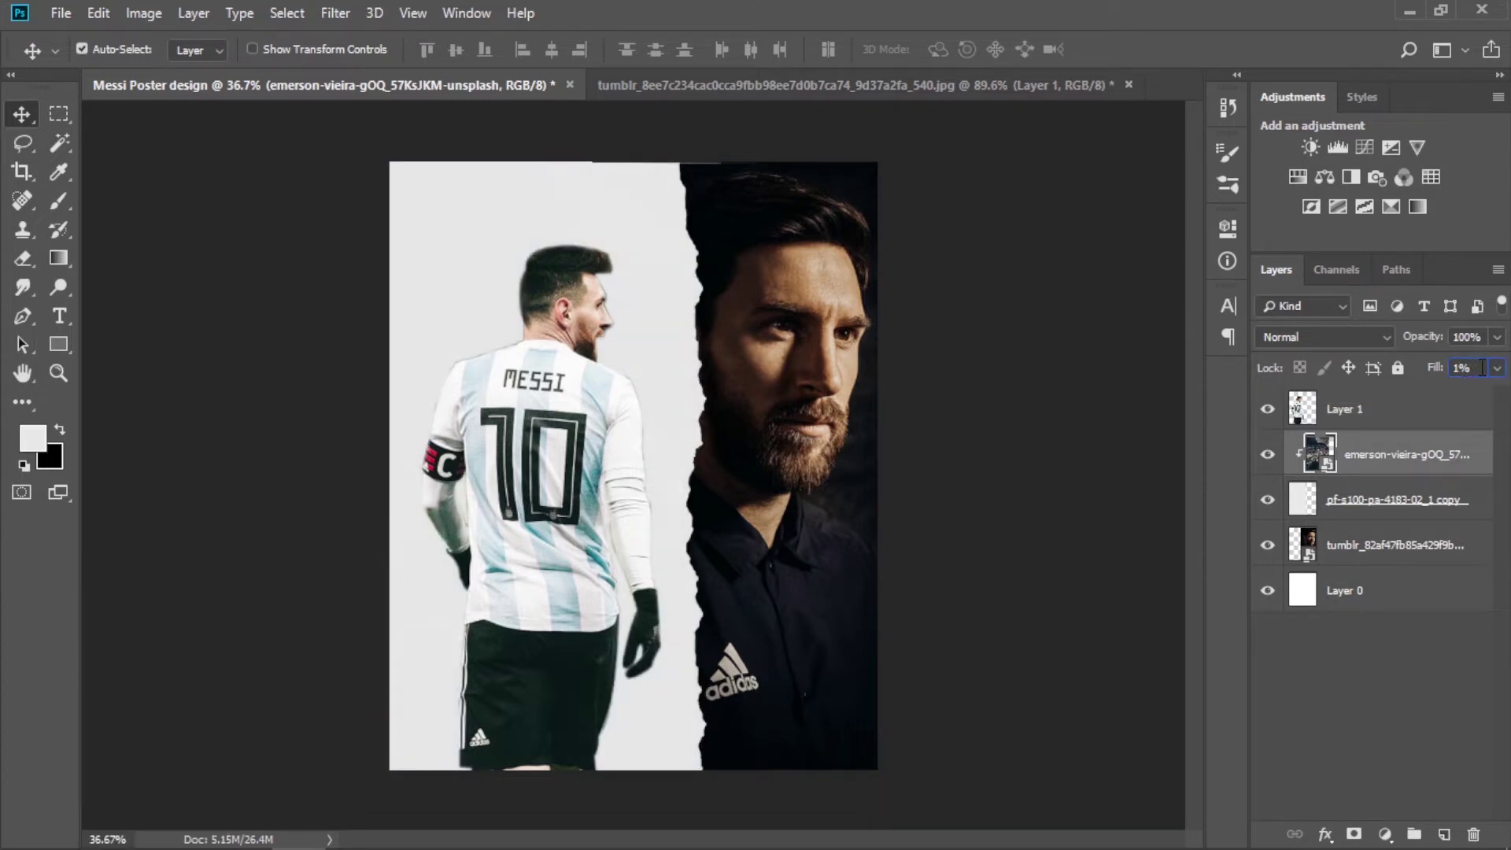
type("5")
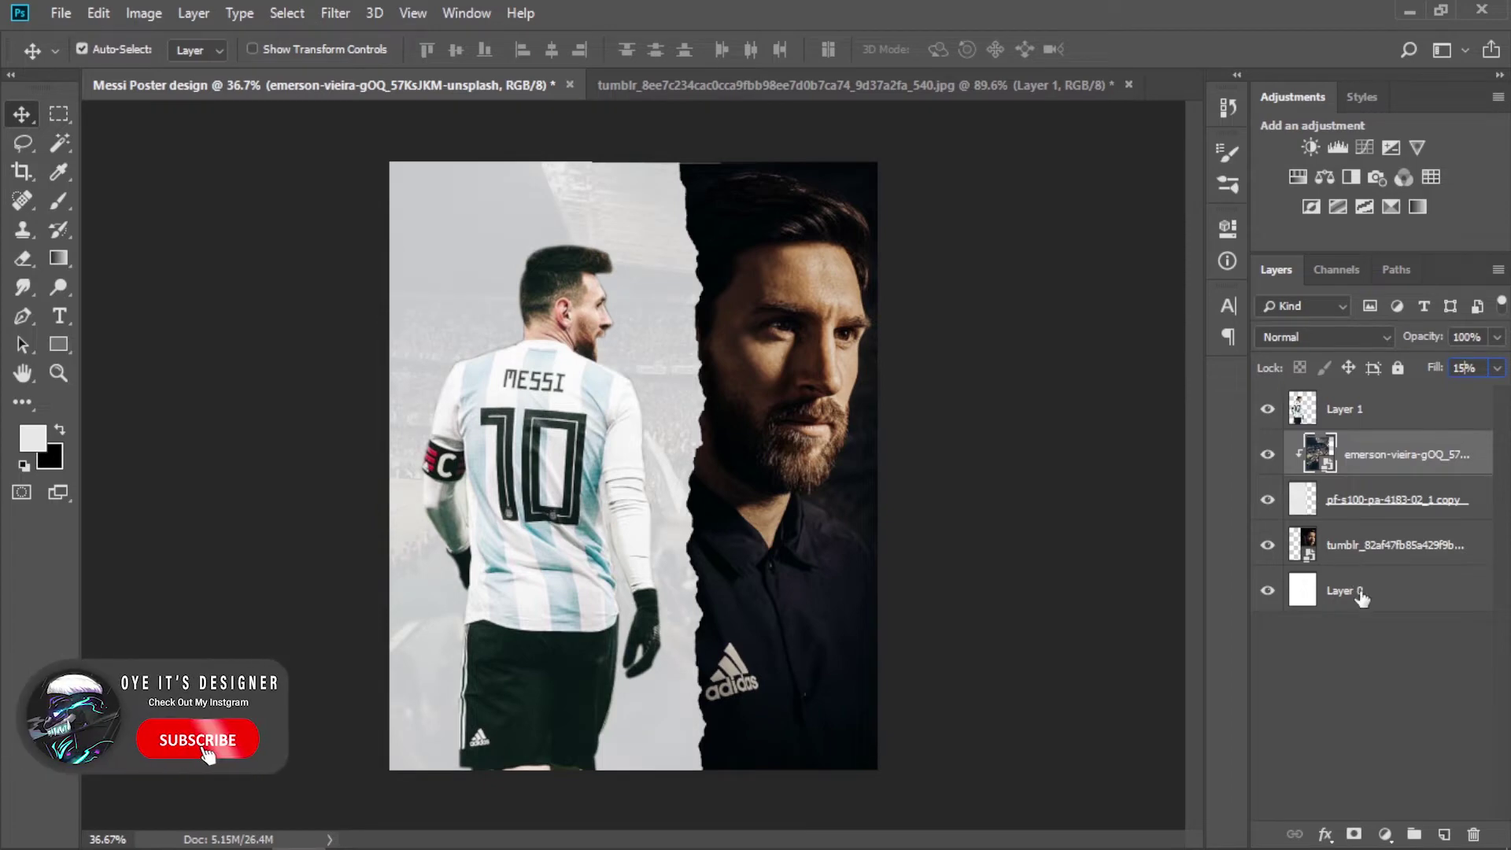
left_click(1369, 427)
Add a new layer and start a 'Sports Poster Design' text line near the poster top
left_click(1444, 834)
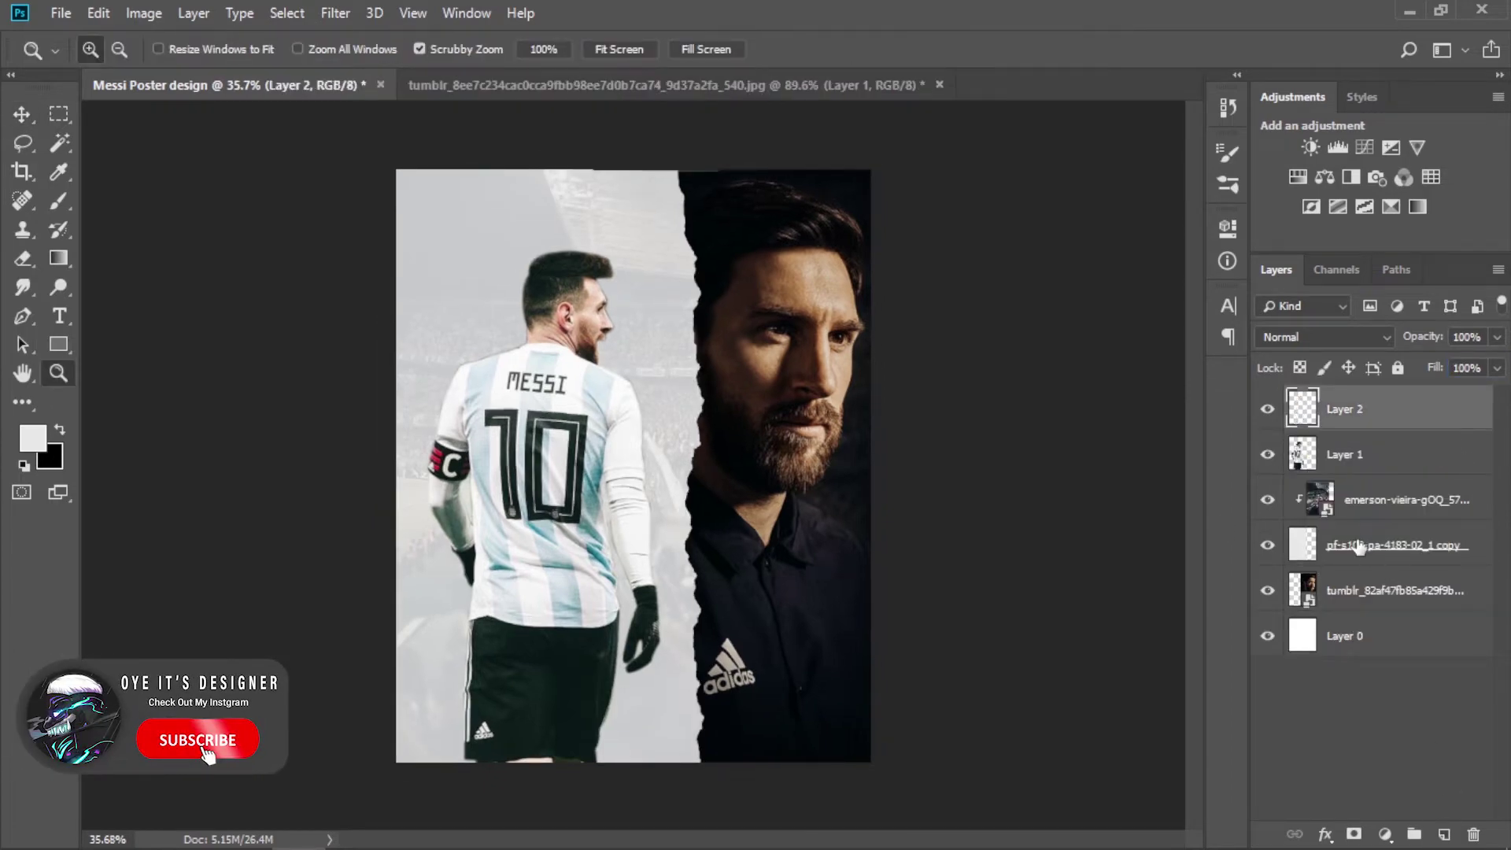
key("t")
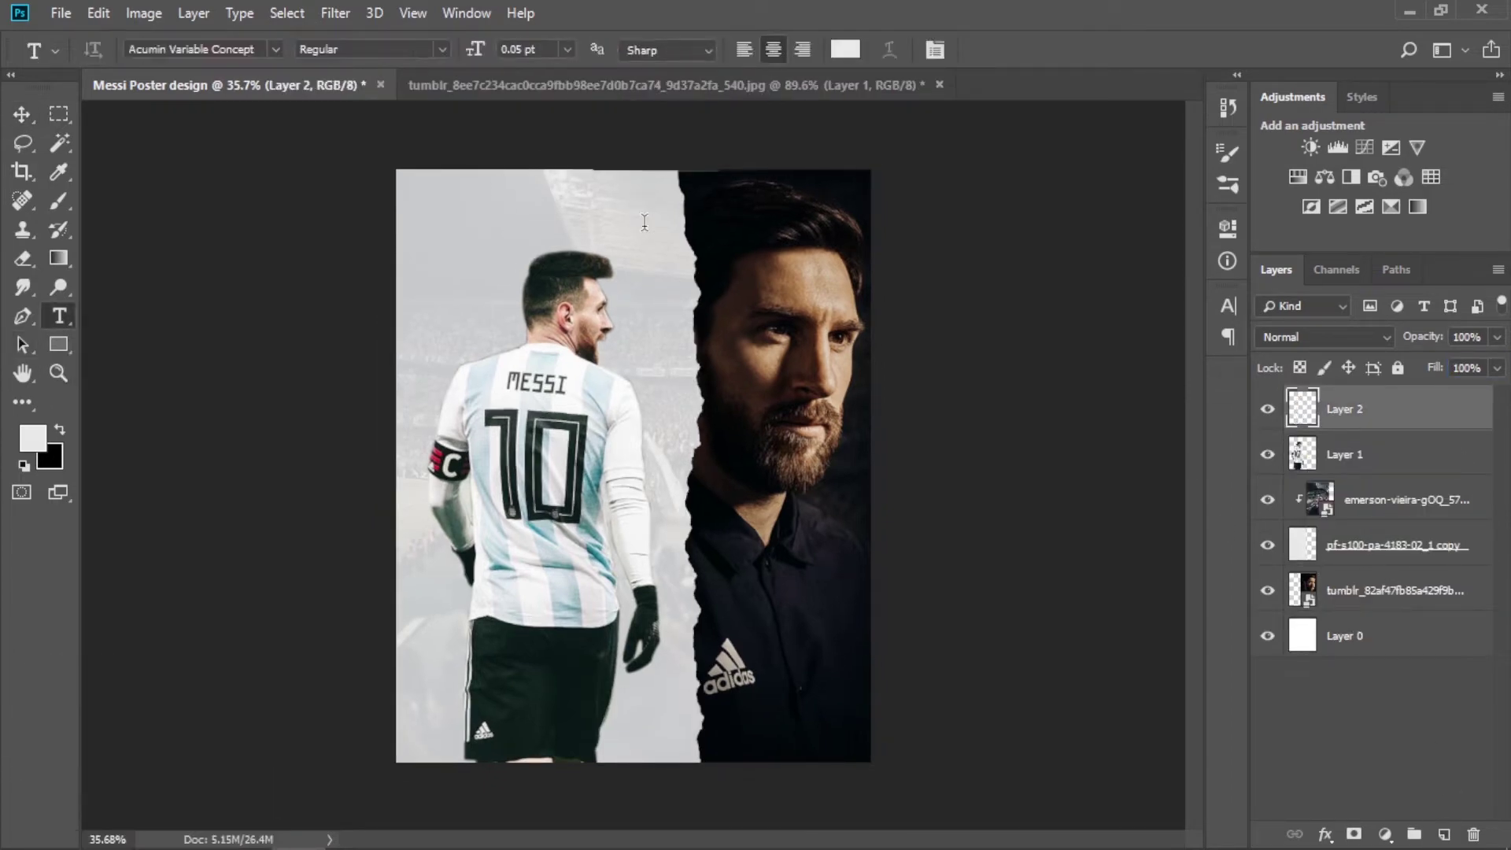
left_click(645, 224)
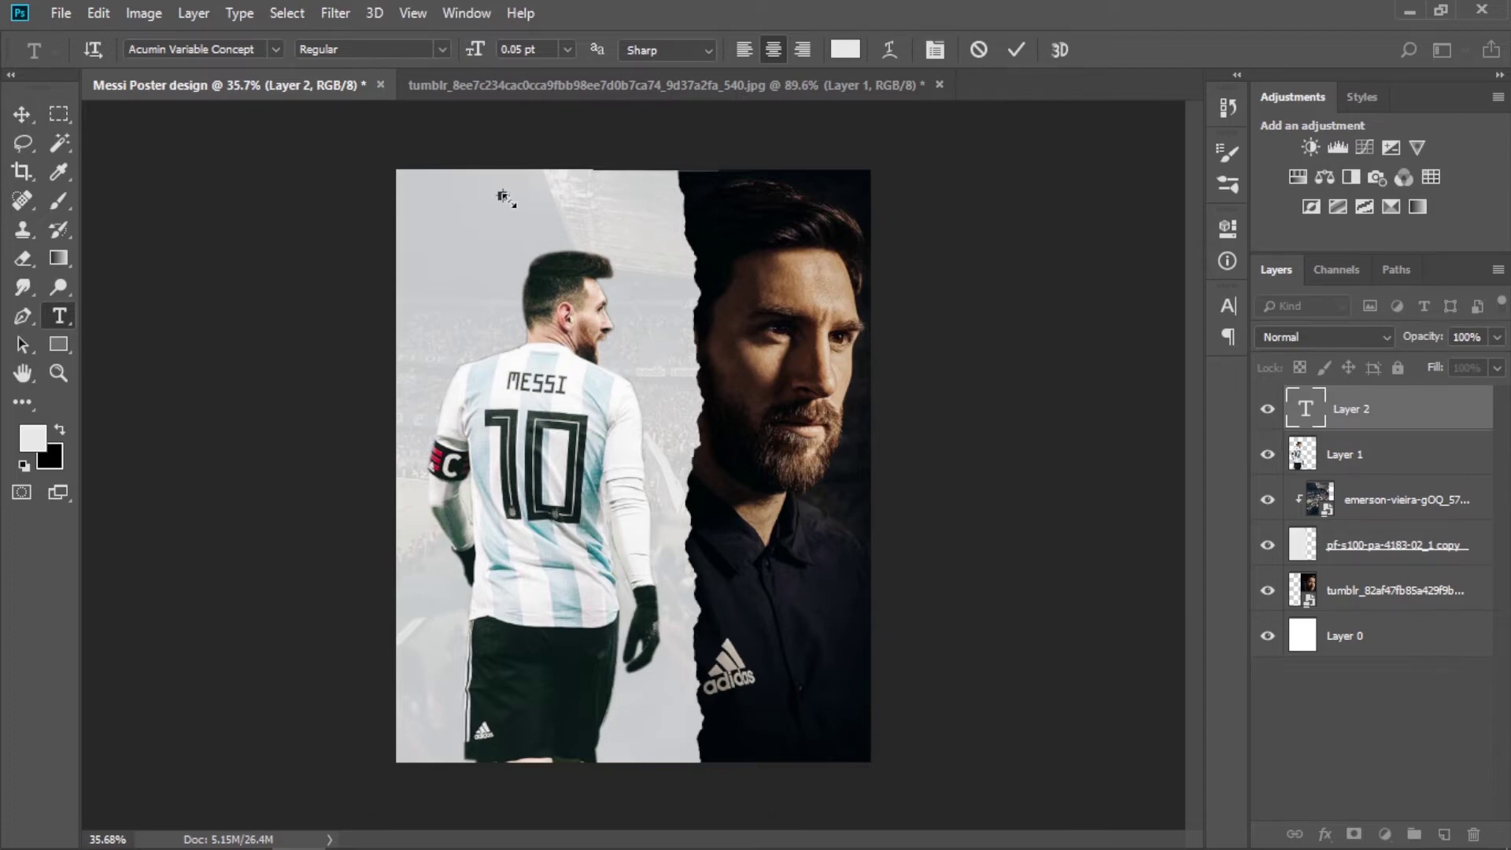
left_click_drag(504, 198, 647, 221)
left_click(63, 430)
Make the title text black (000000) and All Caps, then commit it
key("ctrl+a")
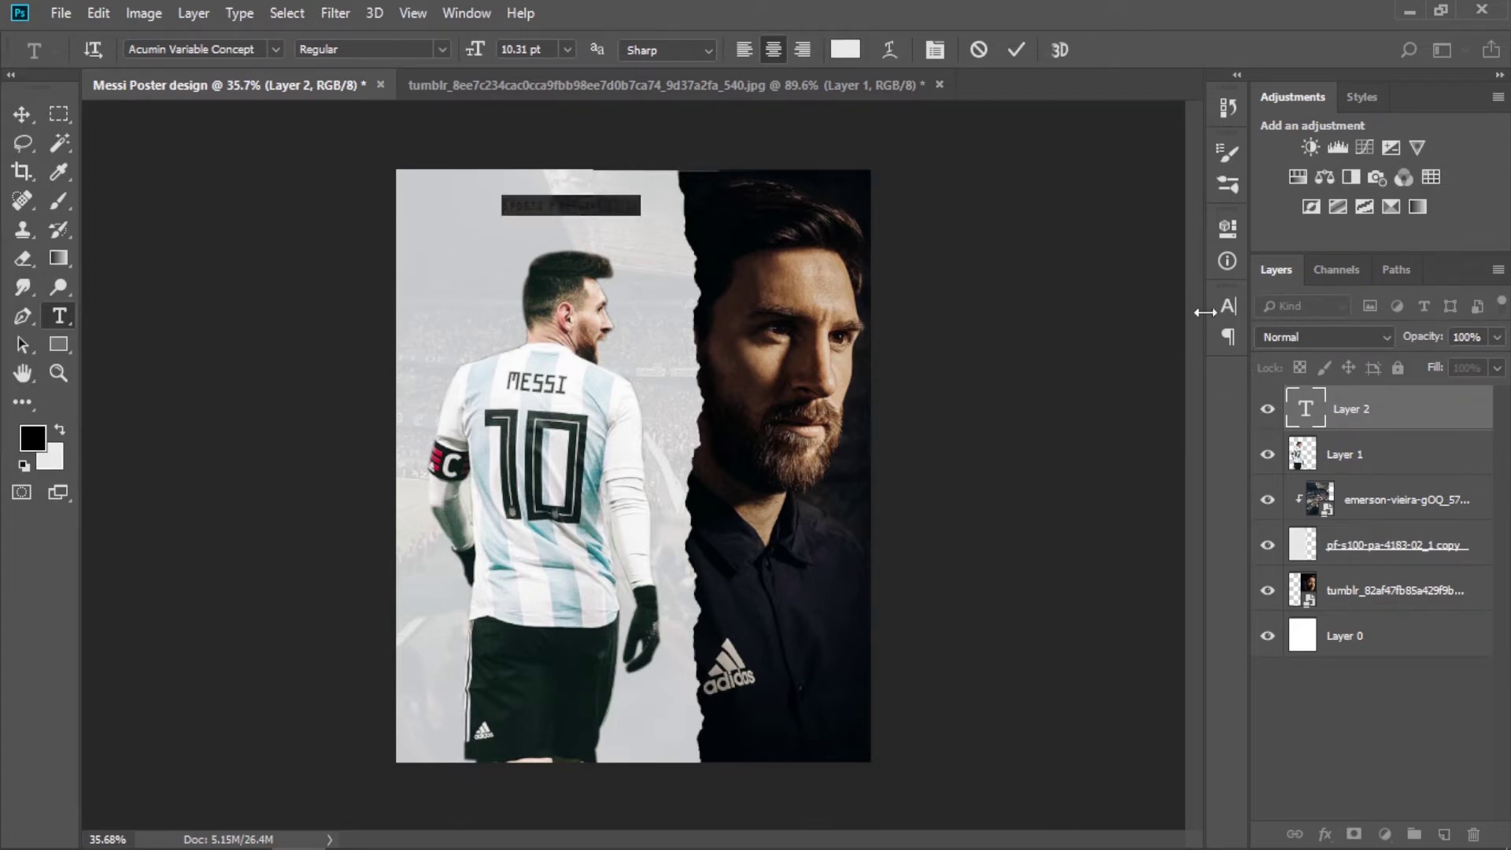
left_click(1228, 305)
left_click(1172, 429)
type("000000")
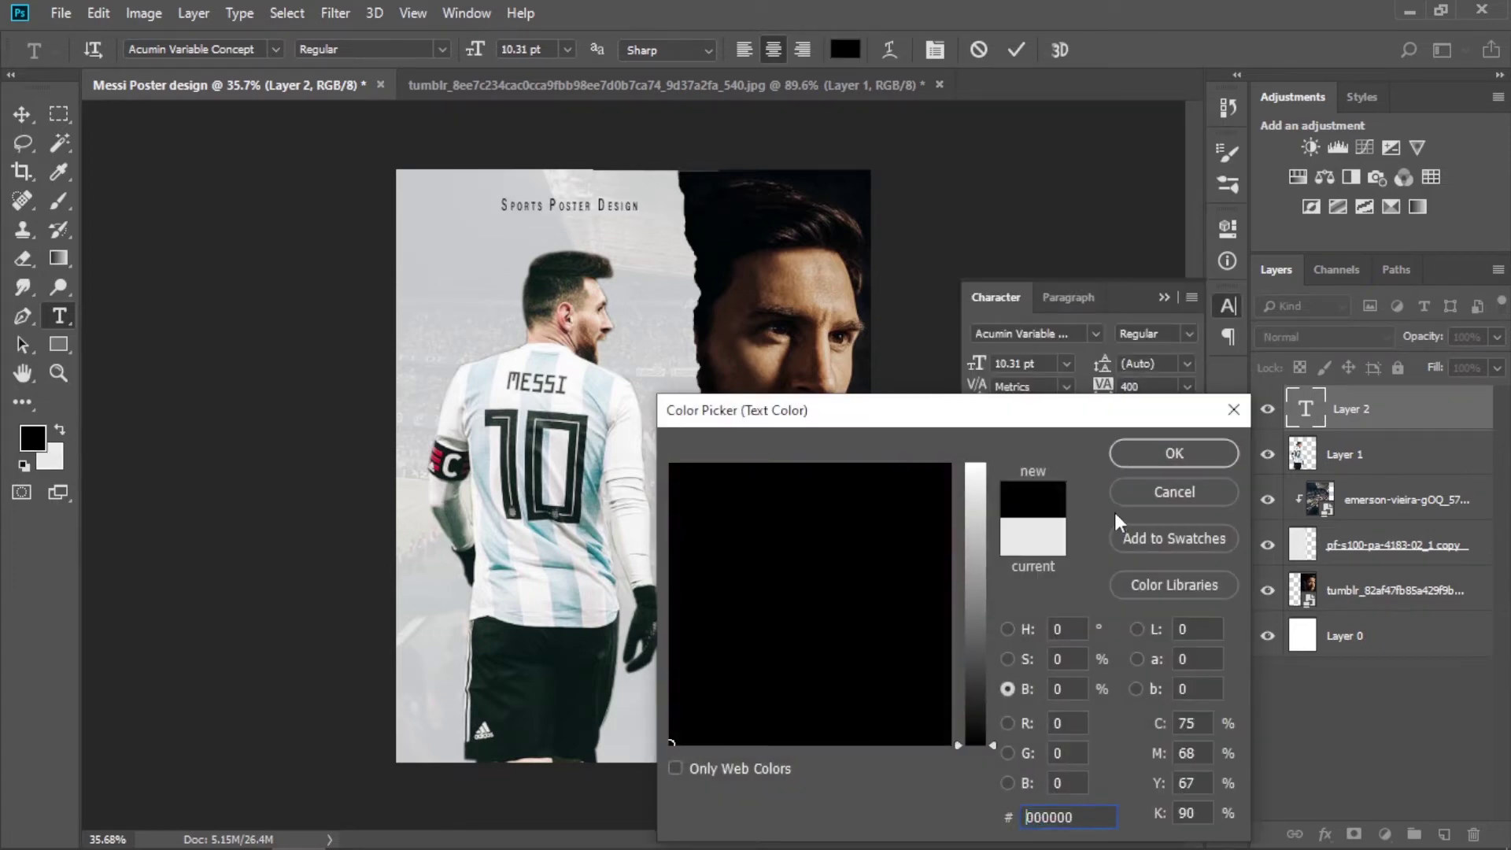
left_click(1170, 456)
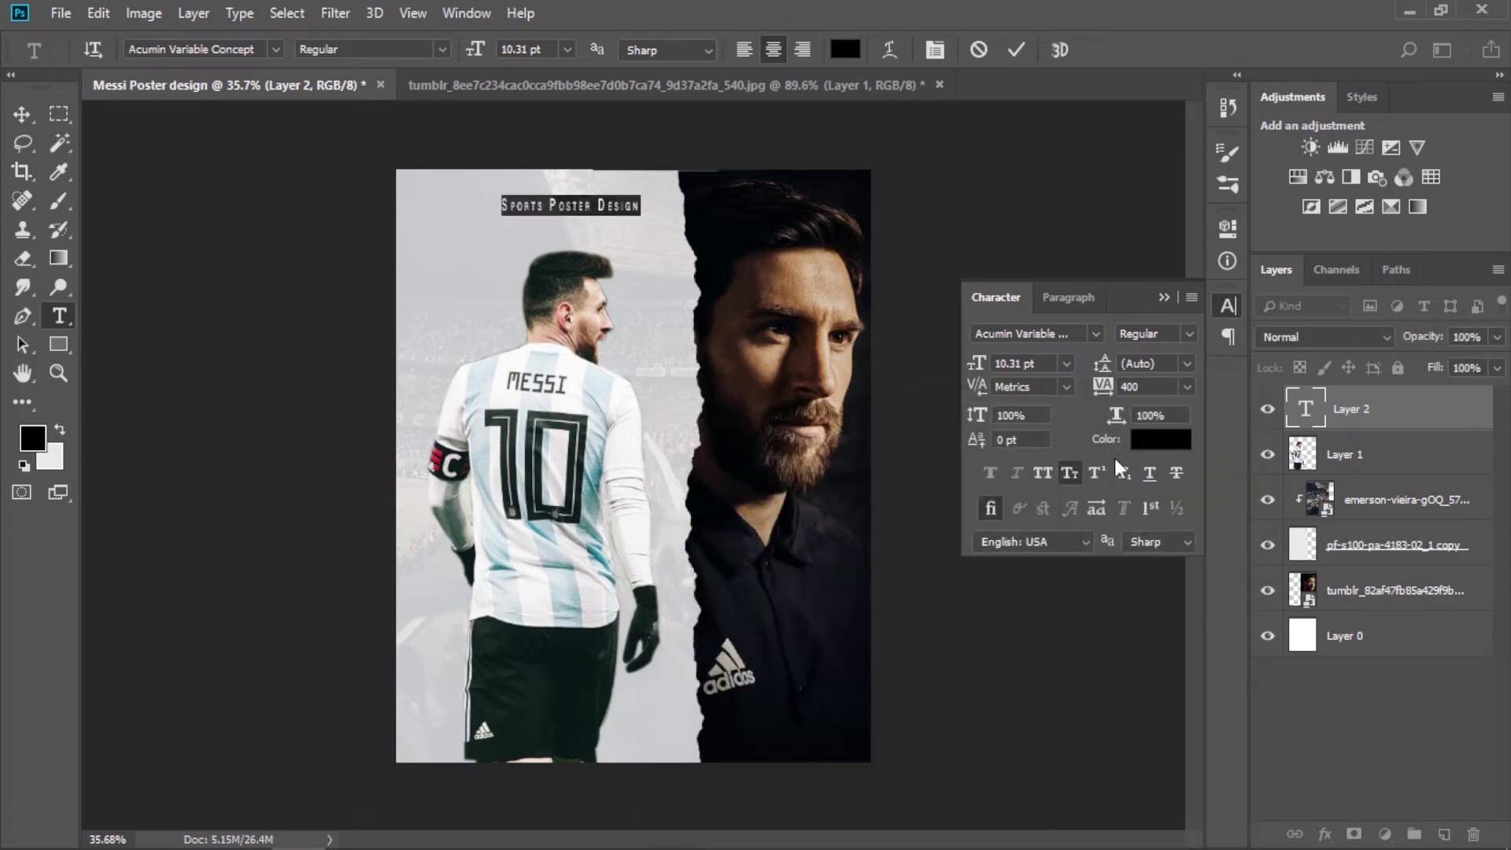
left_click(1040, 472)
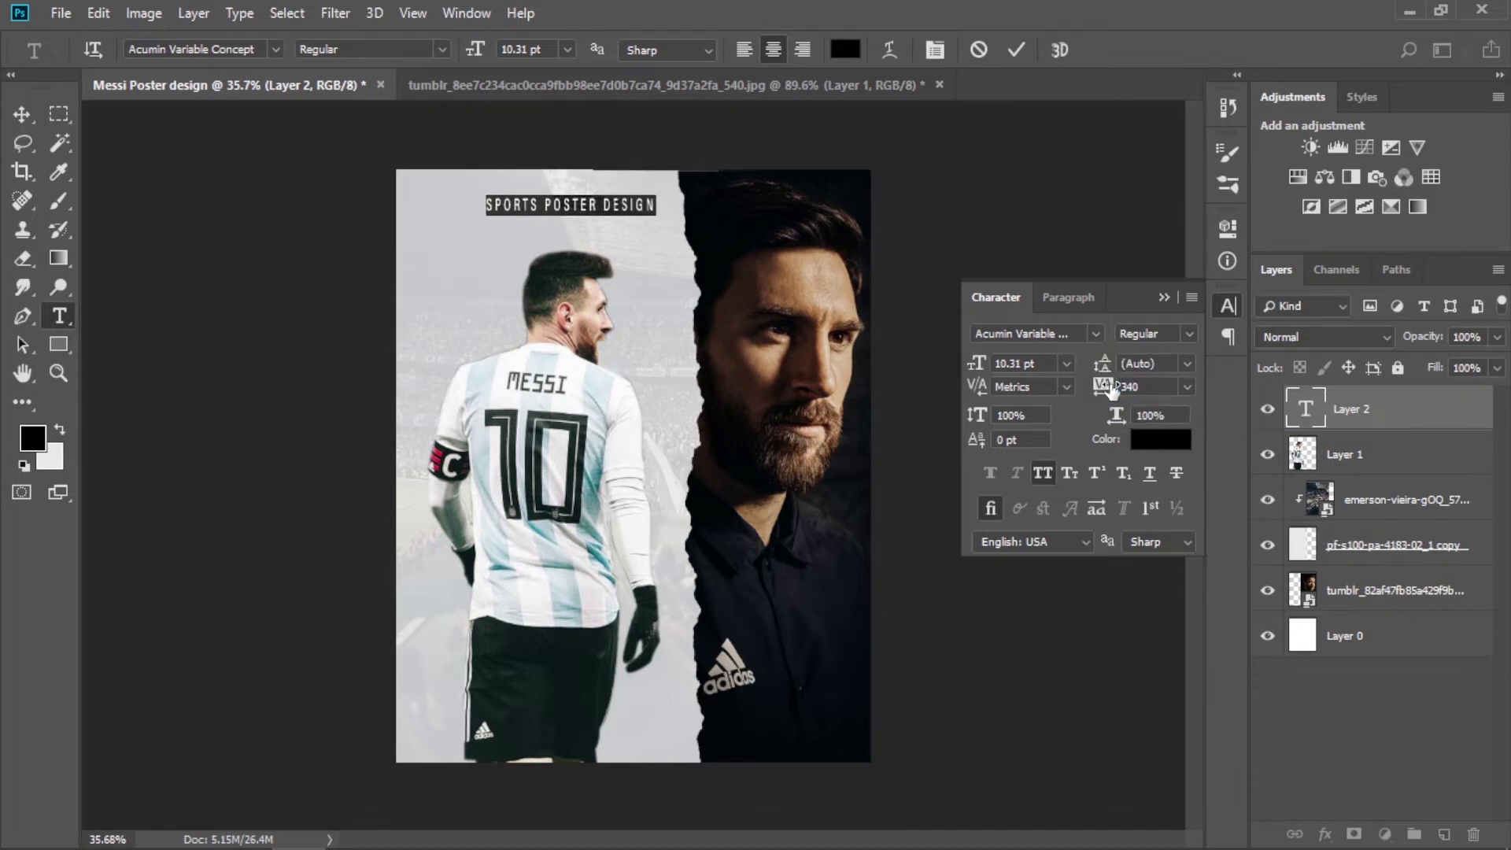
left_click(1163, 297)
left_click(1396, 414)
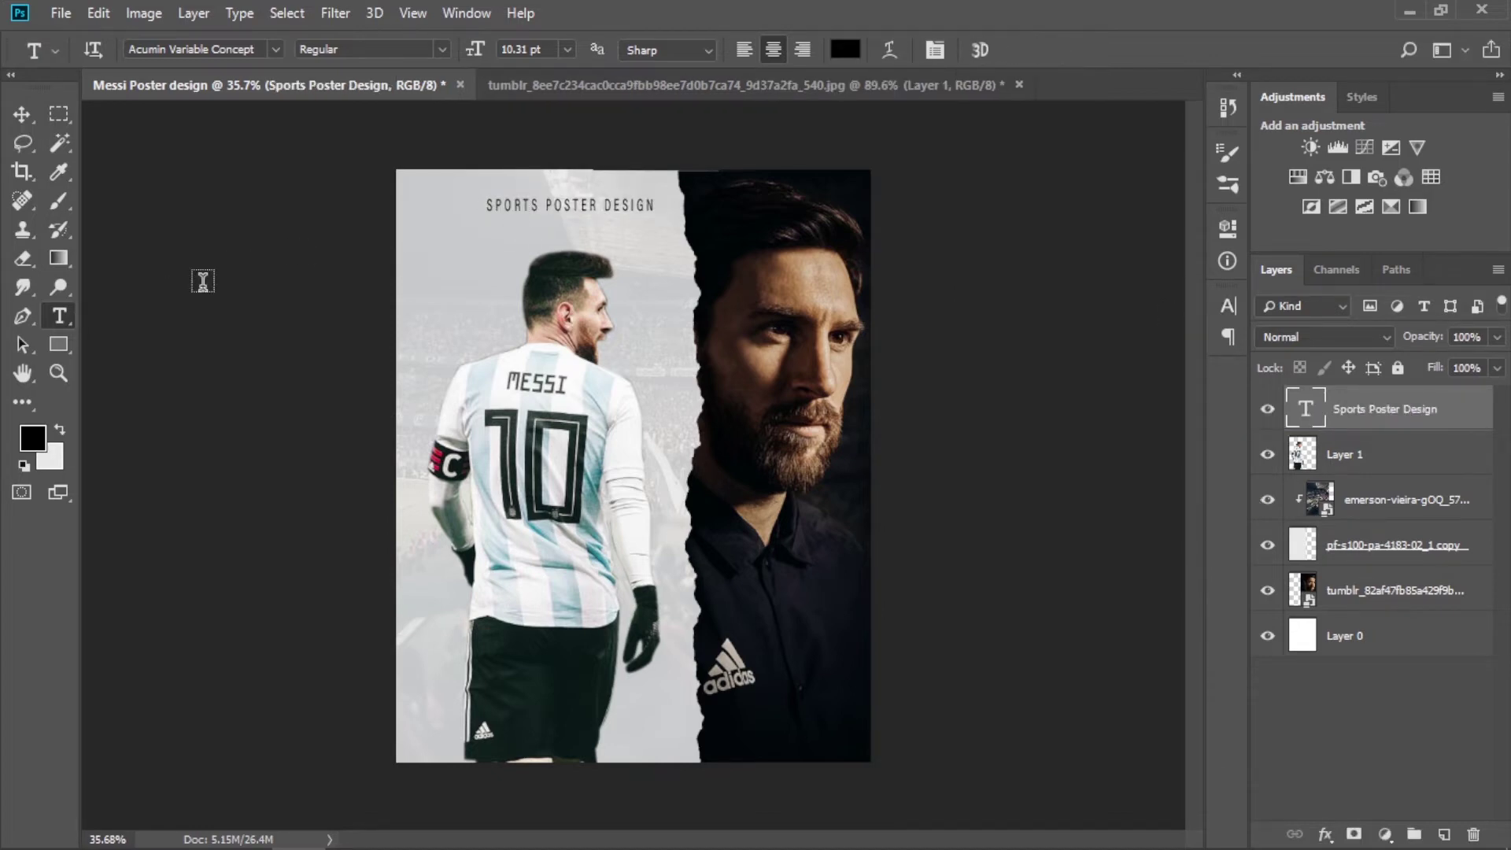
left_click(530, 234)
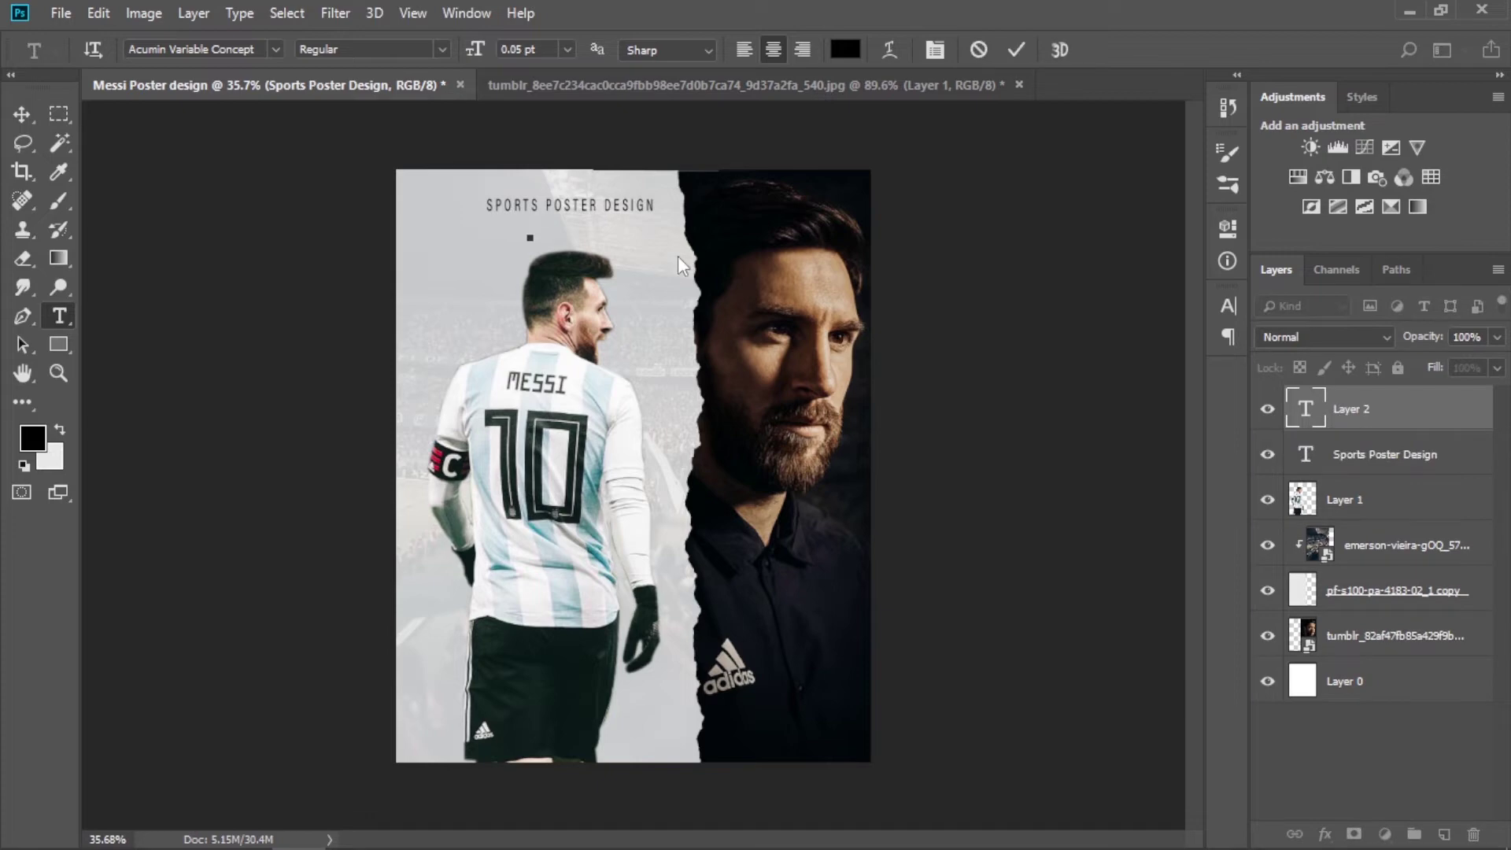
Set the MESSI text to the Abeganshi font with 250 tracking at 24 pt
left_click_drag(532, 241, 641, 236)
key("ctrl+a")
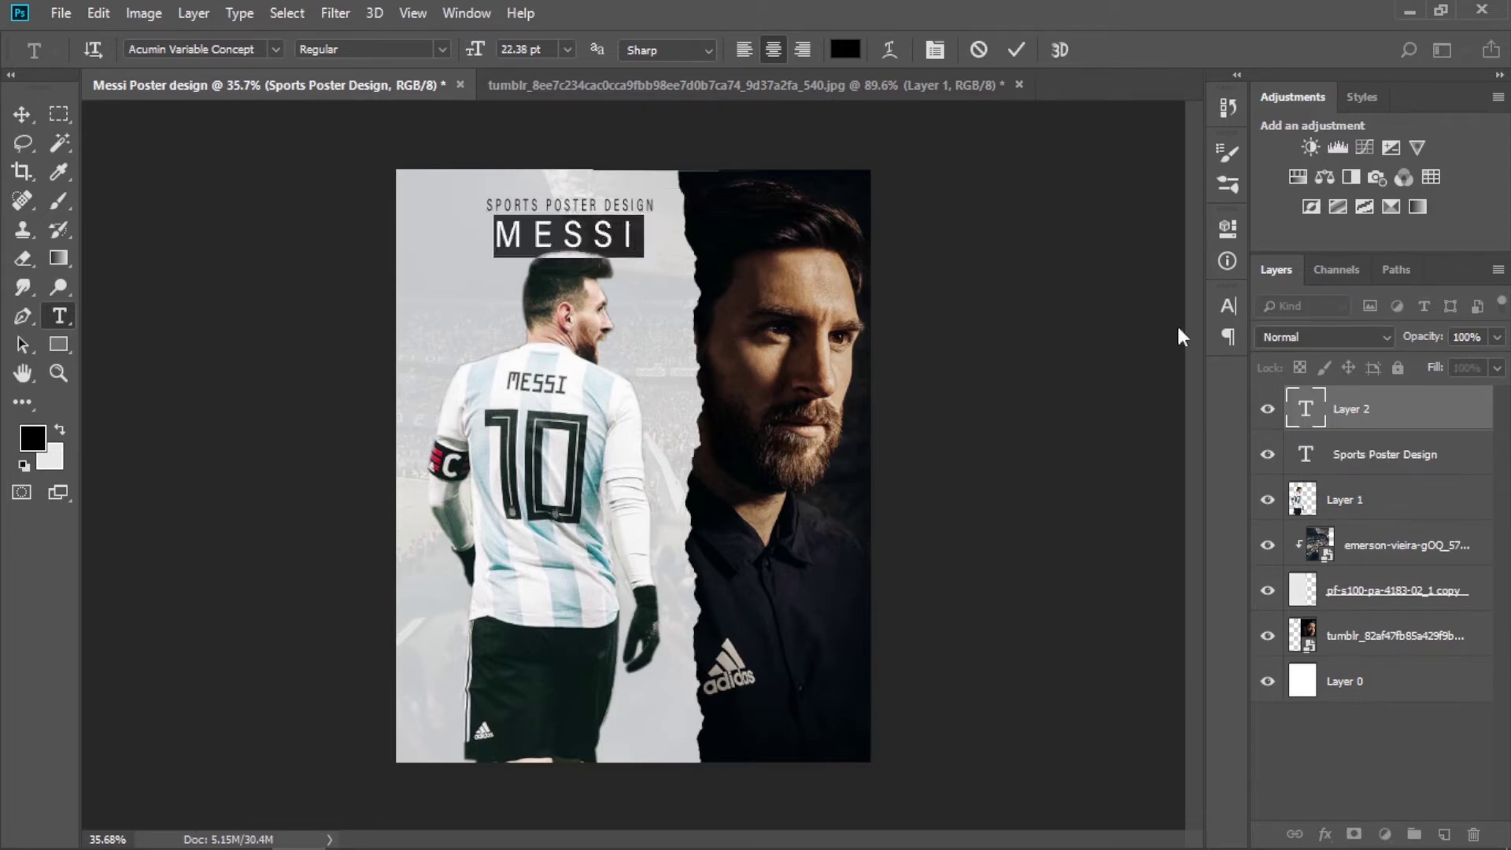
key("ctrl+t")
left_click(1094, 332)
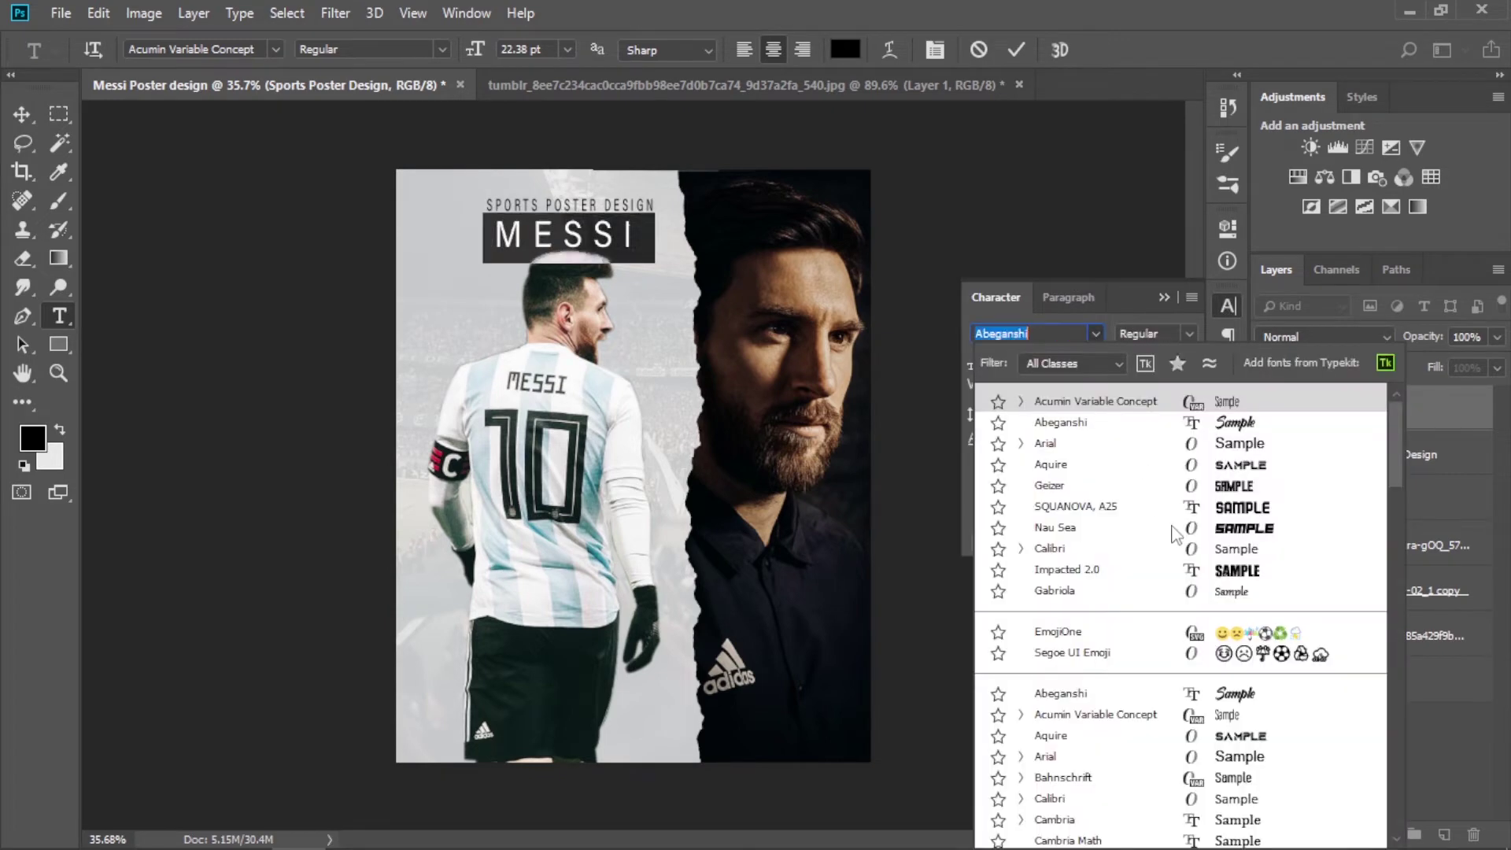
left_click(1222, 694)
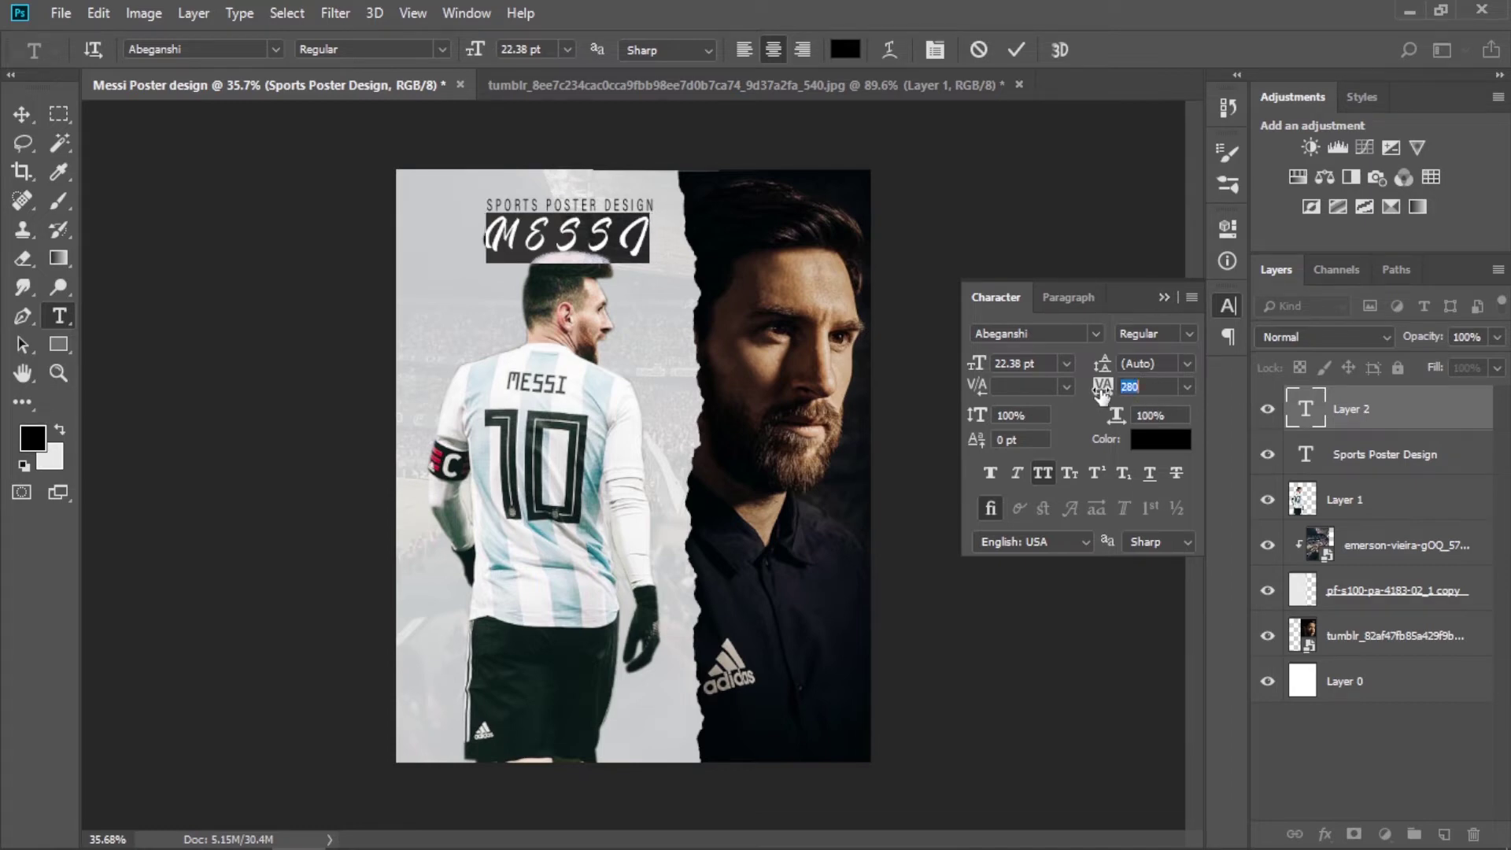
left_click(1134, 384)
type("250")
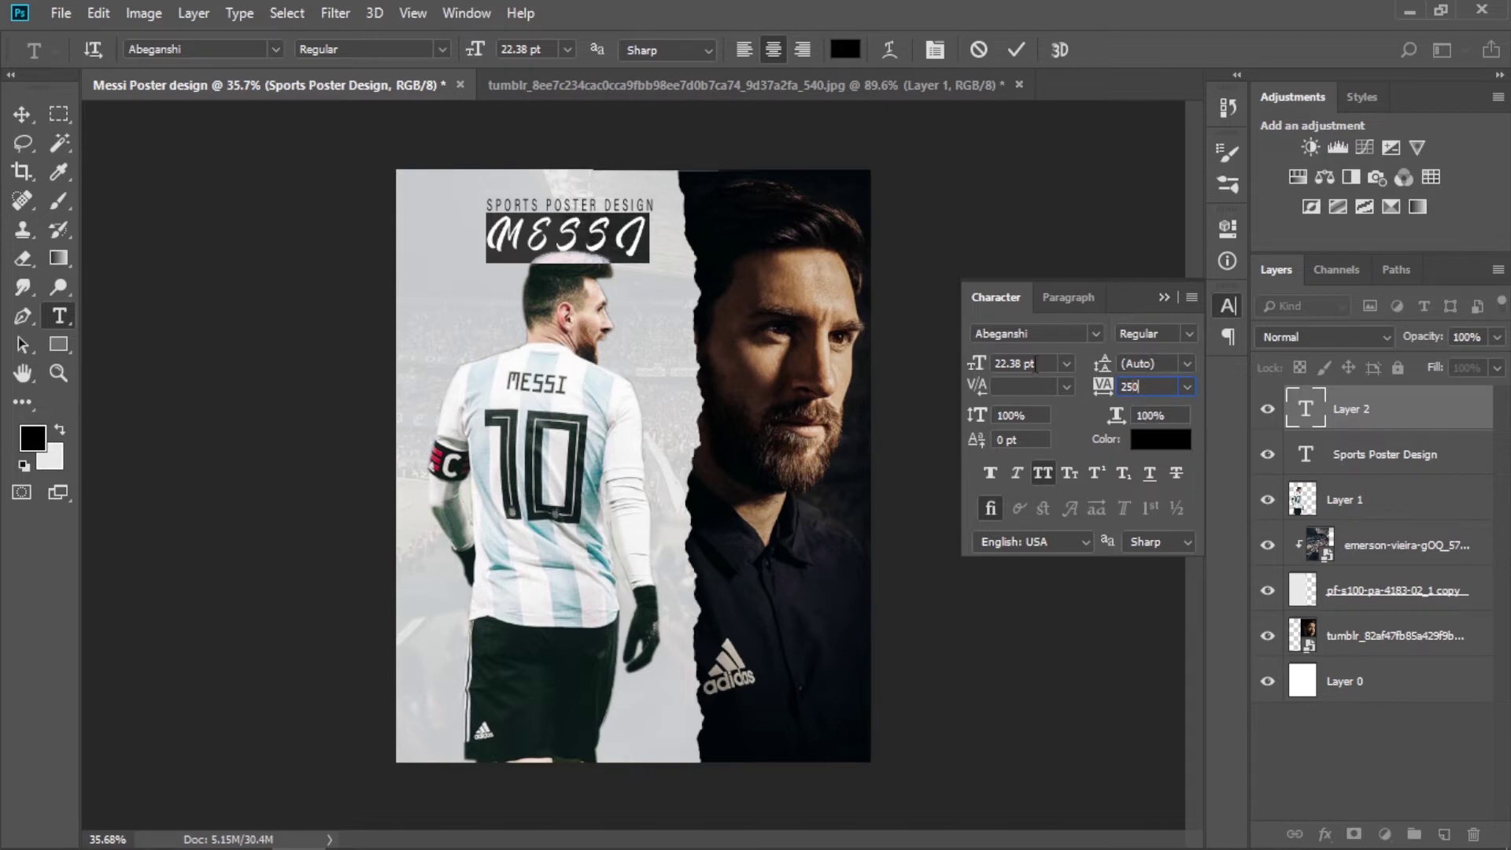
left_click(1065, 364)
left_click(1029, 561)
type("280")
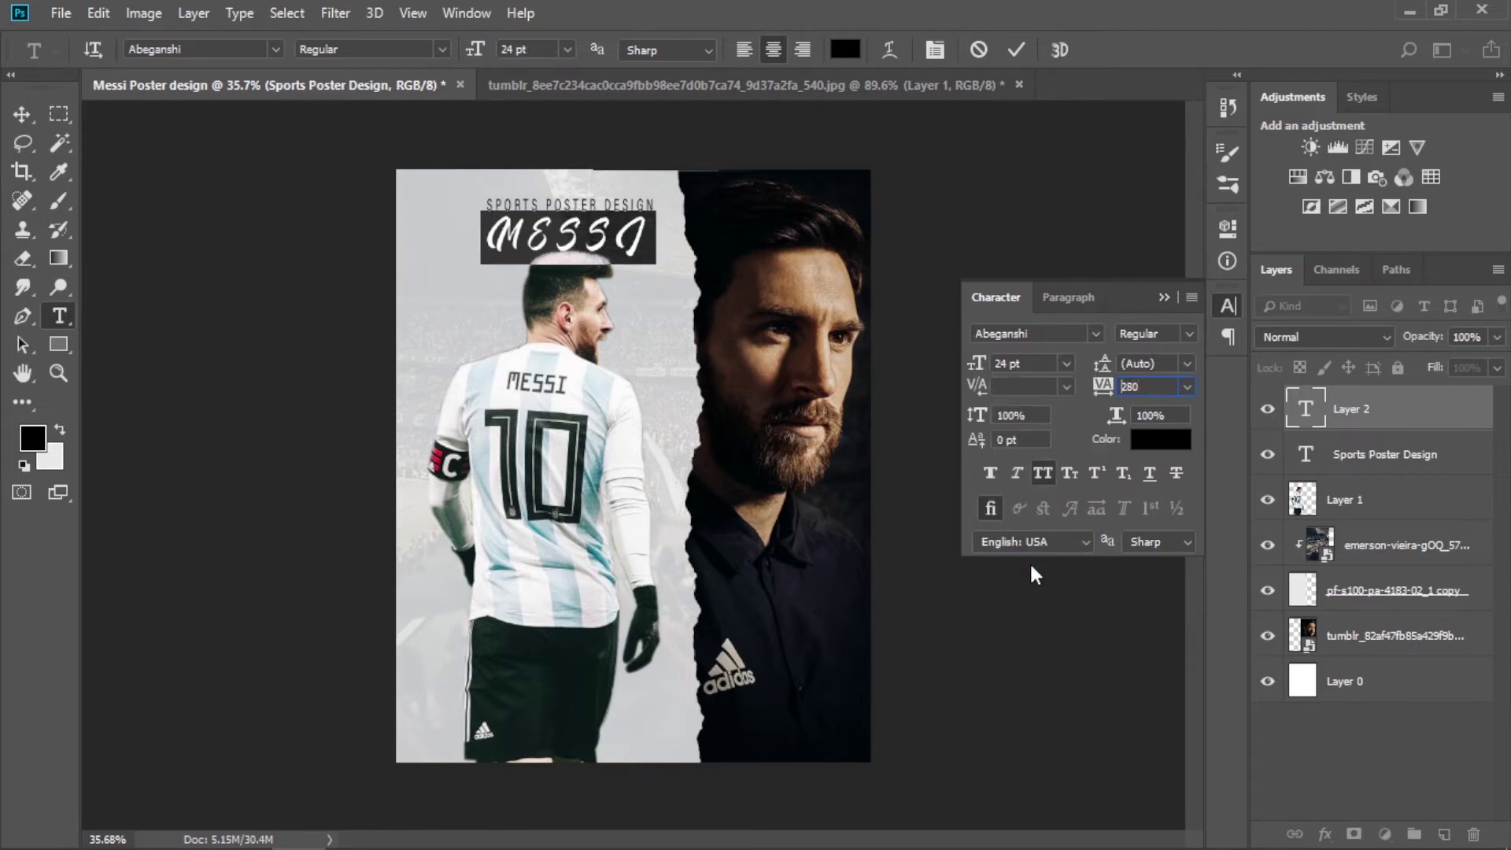
left_click(1163, 297)
Enlarge the MESSI text slightly and commit it
mouse_move(656, 268)
left_mouse_down()
mouse_move(668, 264)
mouse_move(629, 241)
left_mouse_up()
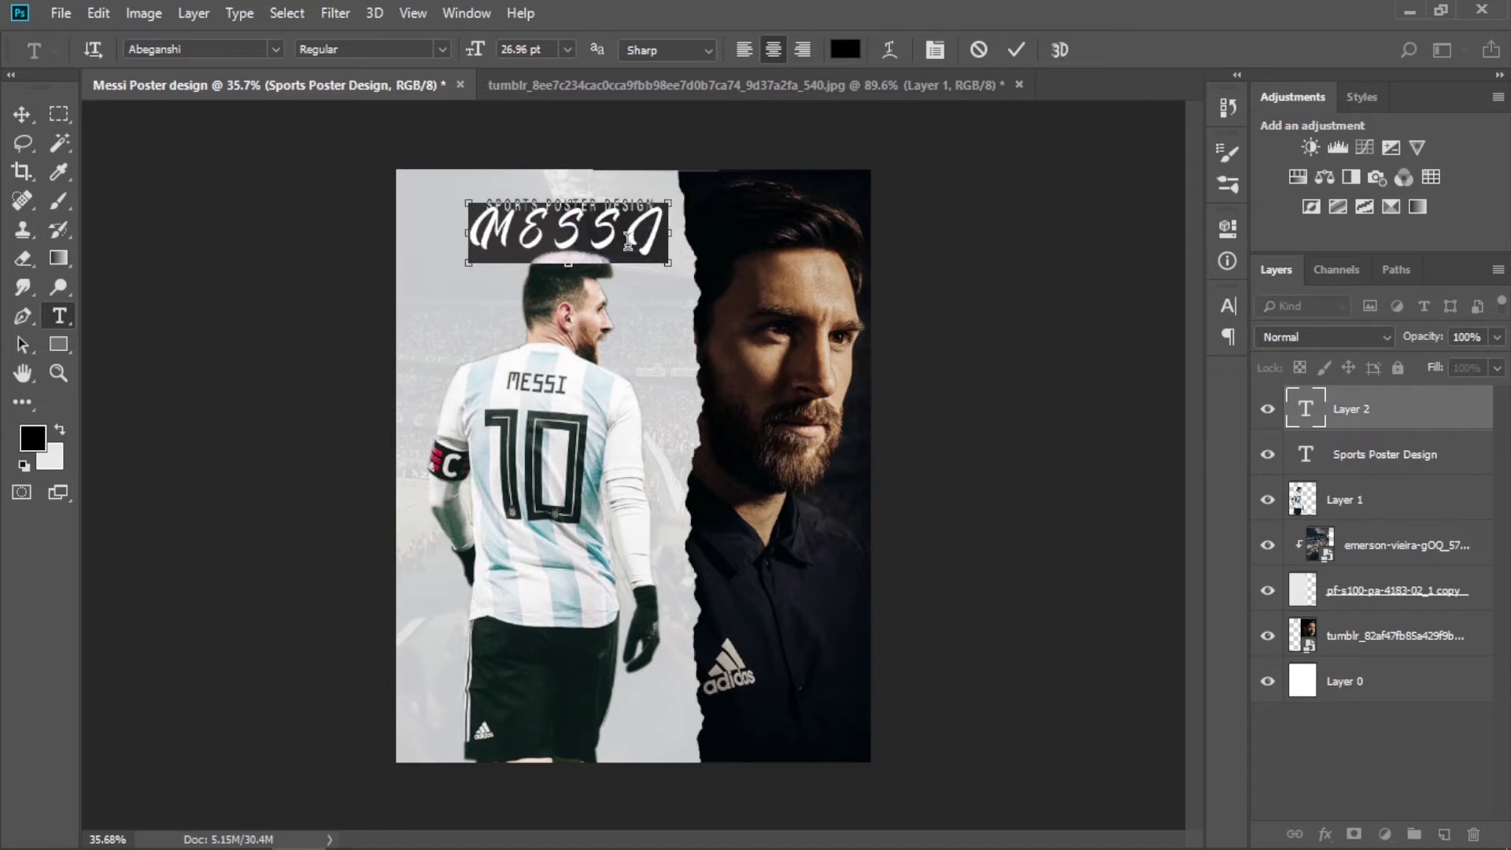
left_click(21, 116)
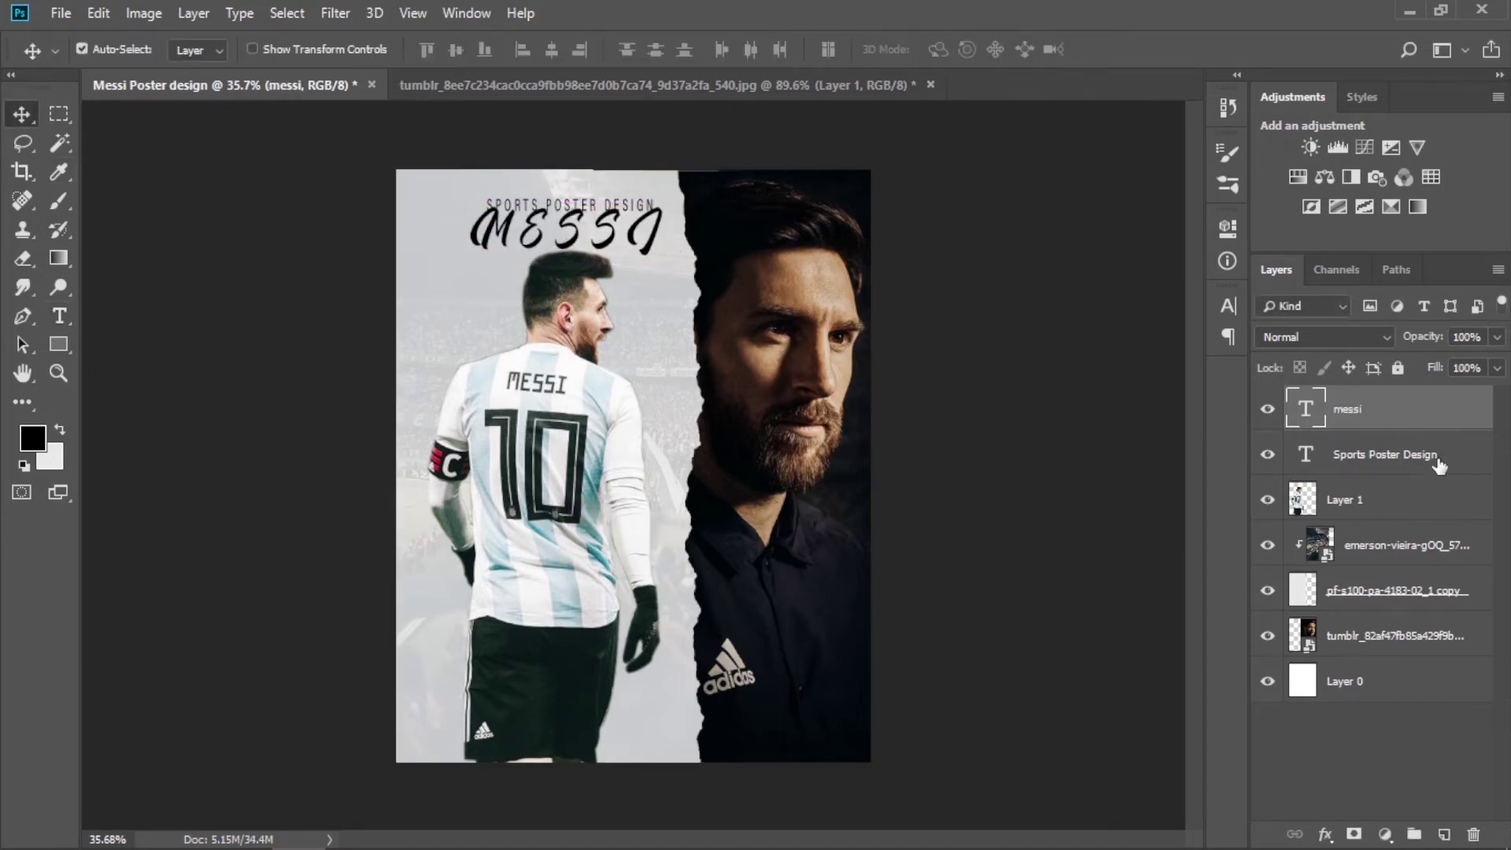
left_click(1369, 450)
key("ctrl+t")
Nudge SPORTS POSTER DESIGN upward and narrow it evenly from both sides
left_click_drag(569, 205, 569, 197)
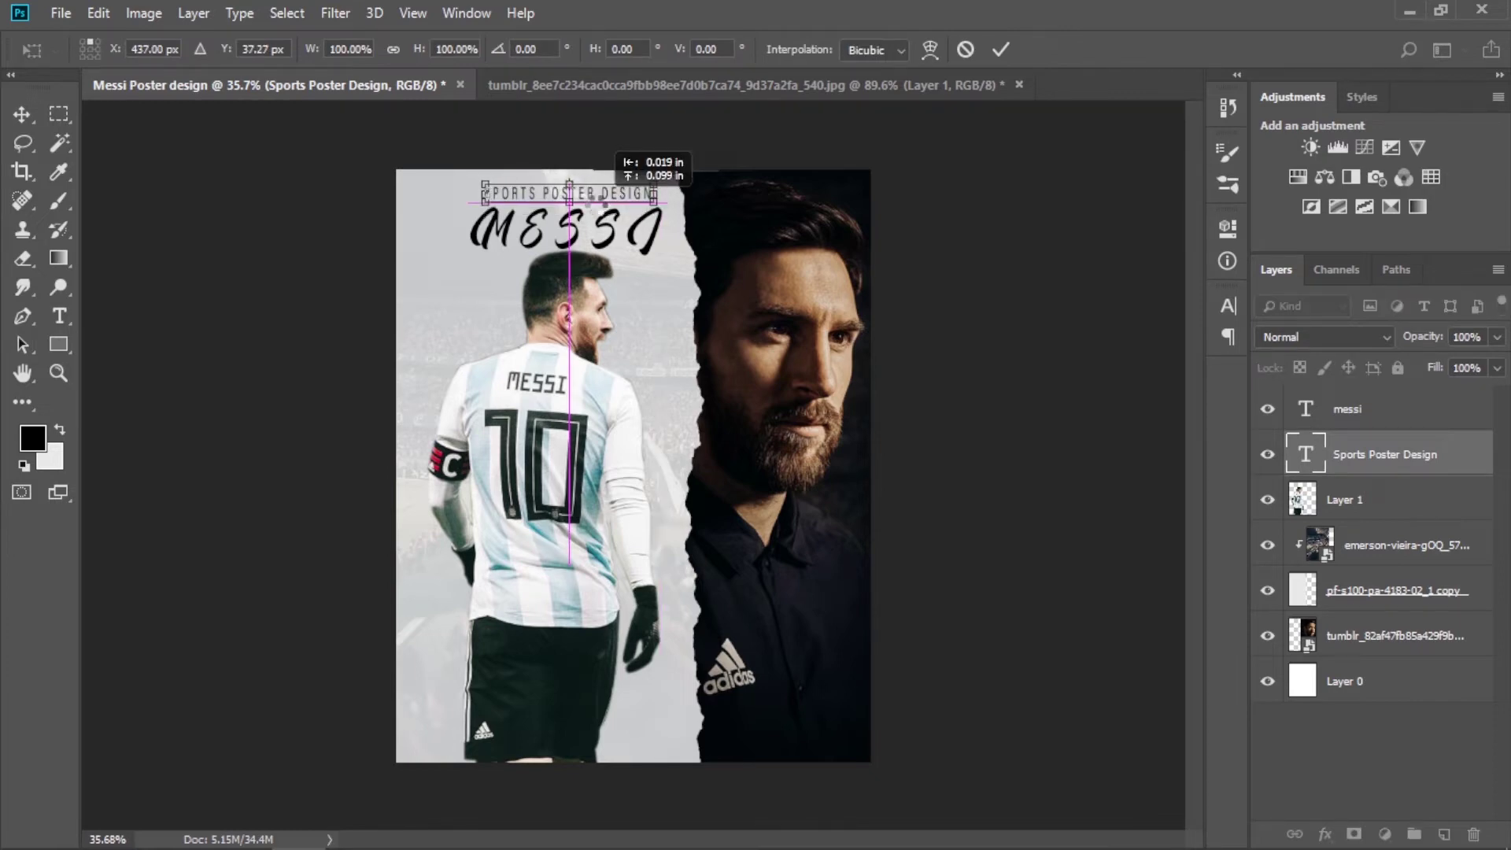
left_click_drag(654, 196, 644, 195)
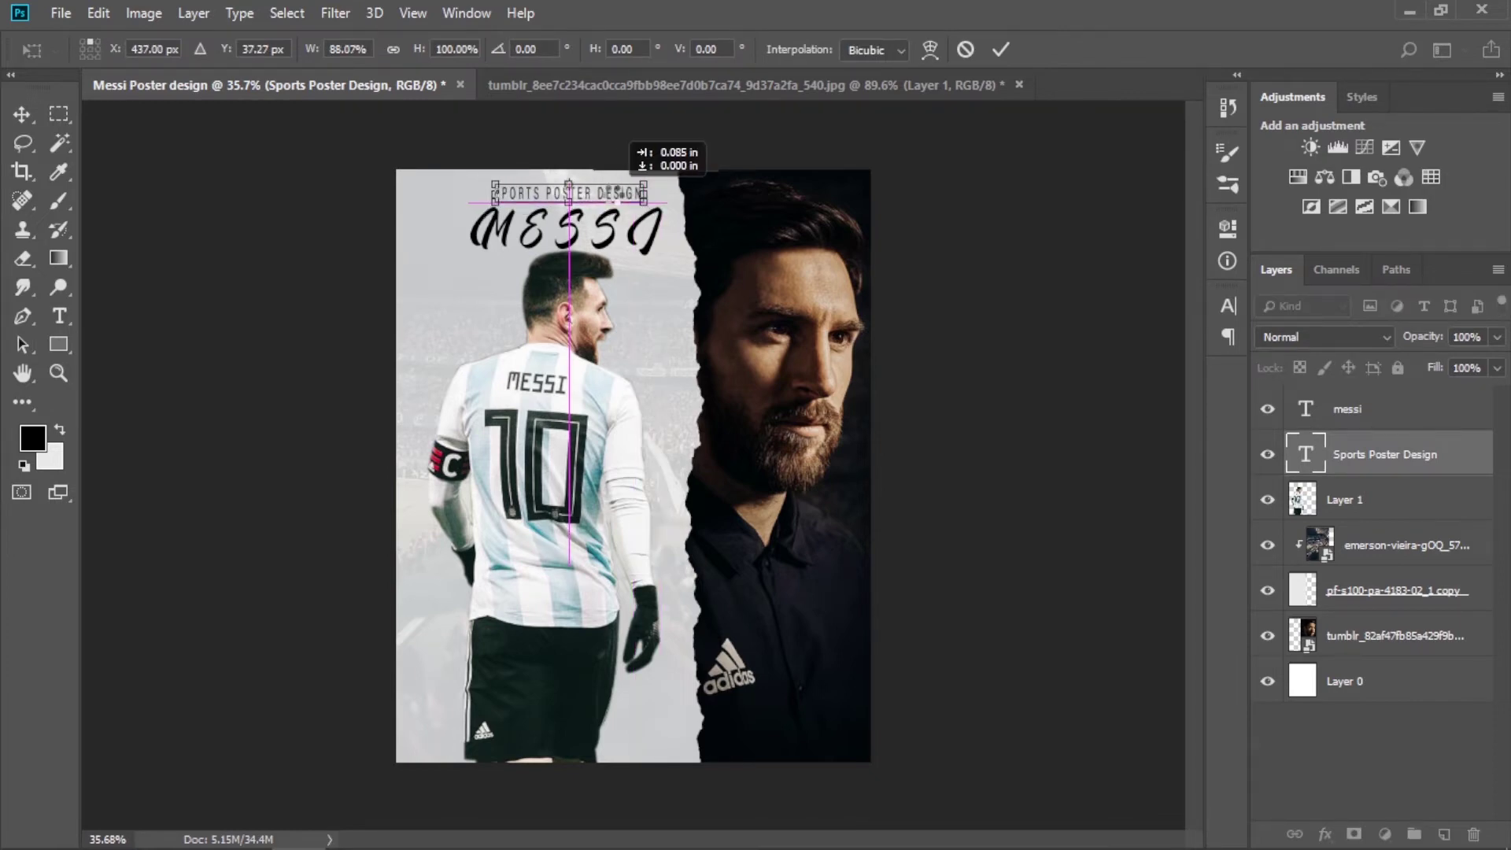
left_click(22, 114)
left_click(667, 337)
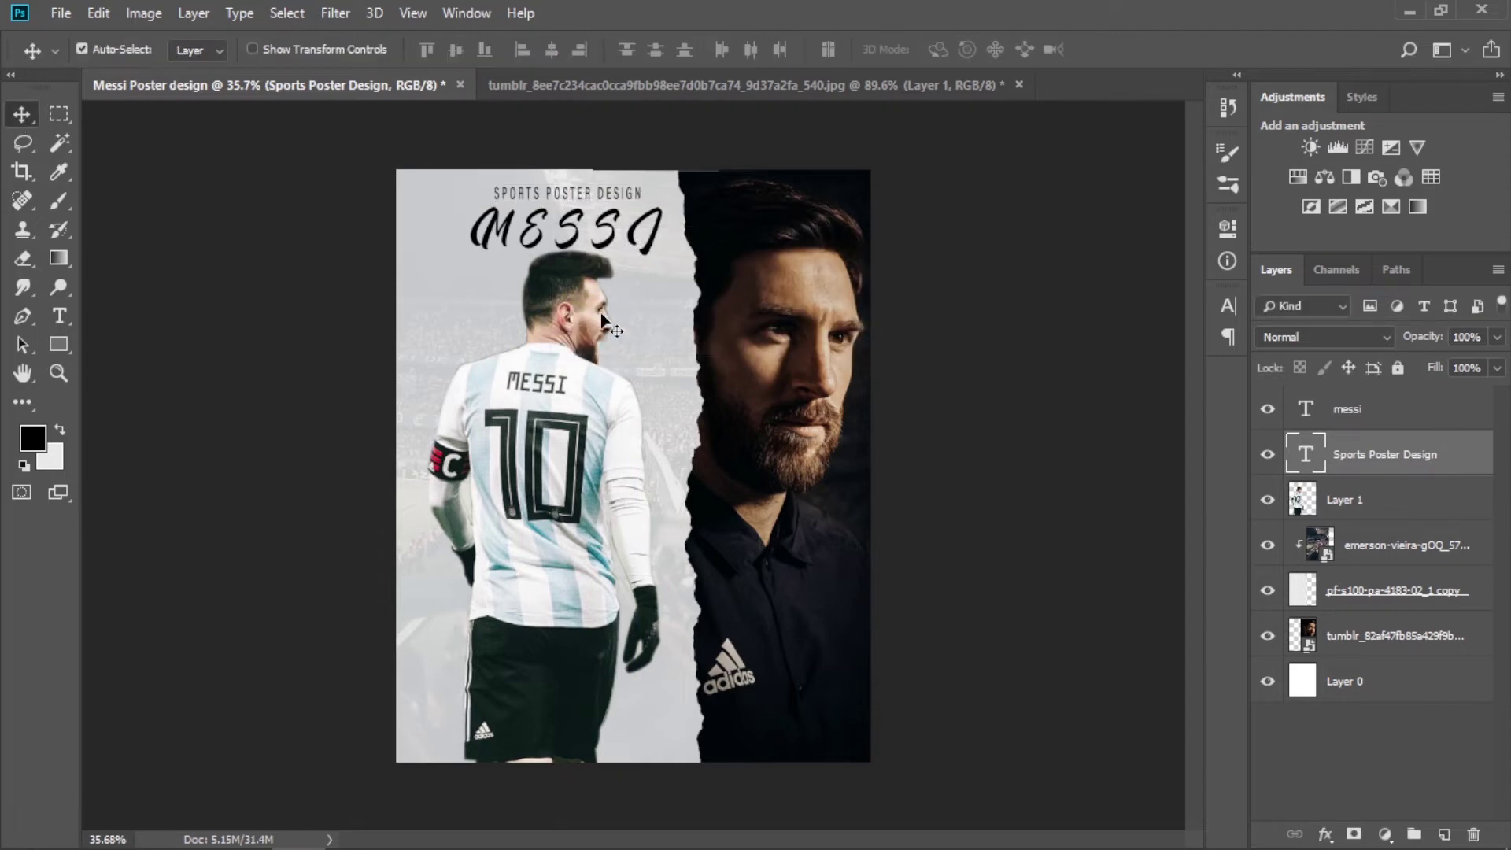
Enlarge the MESSI title to about 118% and shift it slightly left
left_click(641, 252)
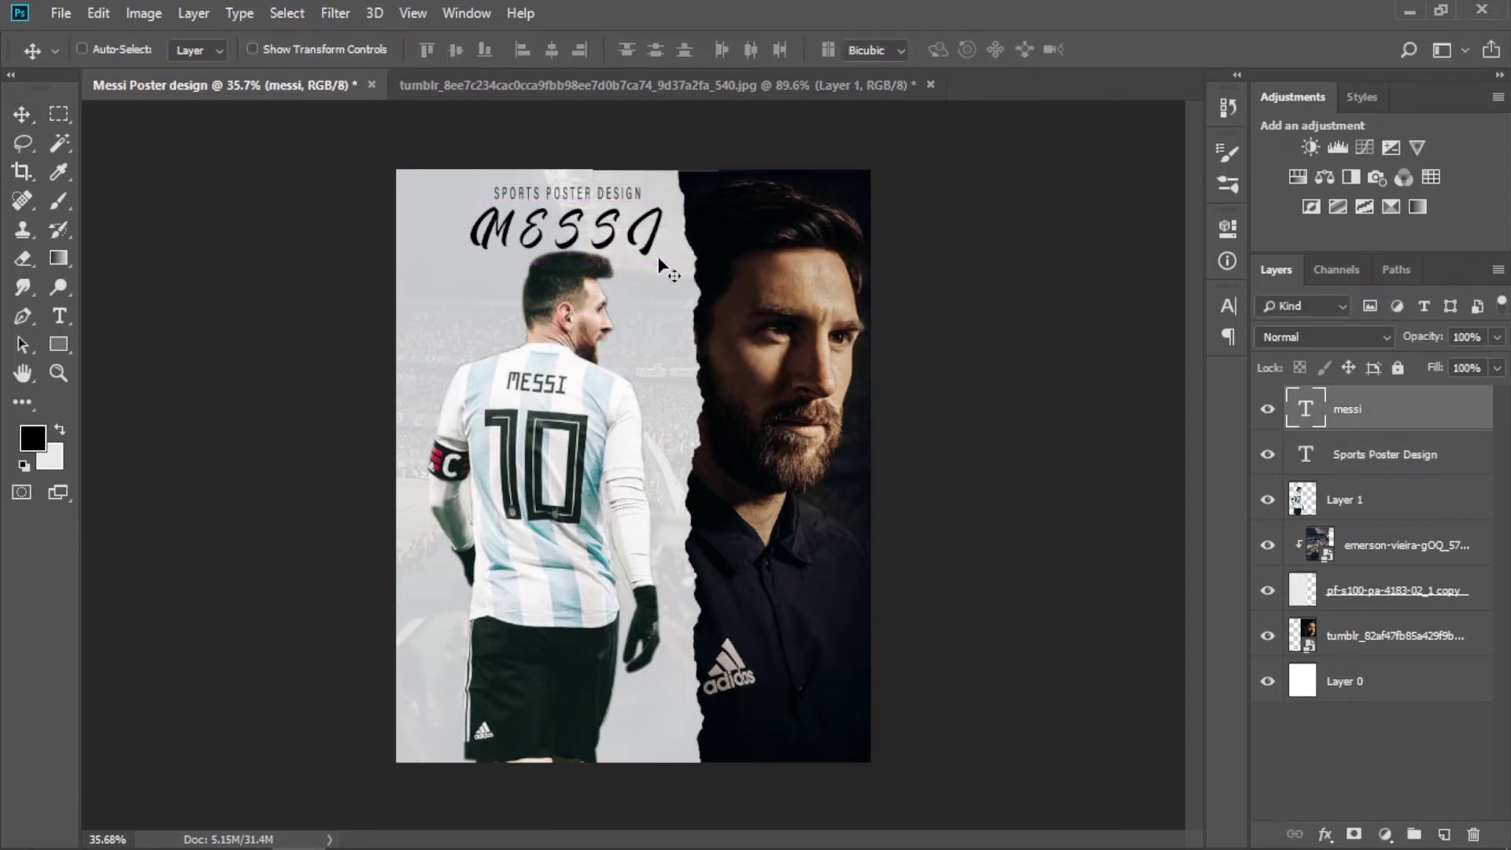
key("ctrl+t")
left_click_drag(665, 203, 687, 203)
left_click_drag(471, 205, 450, 195)
left_click_drag(625, 227, 633, 223)
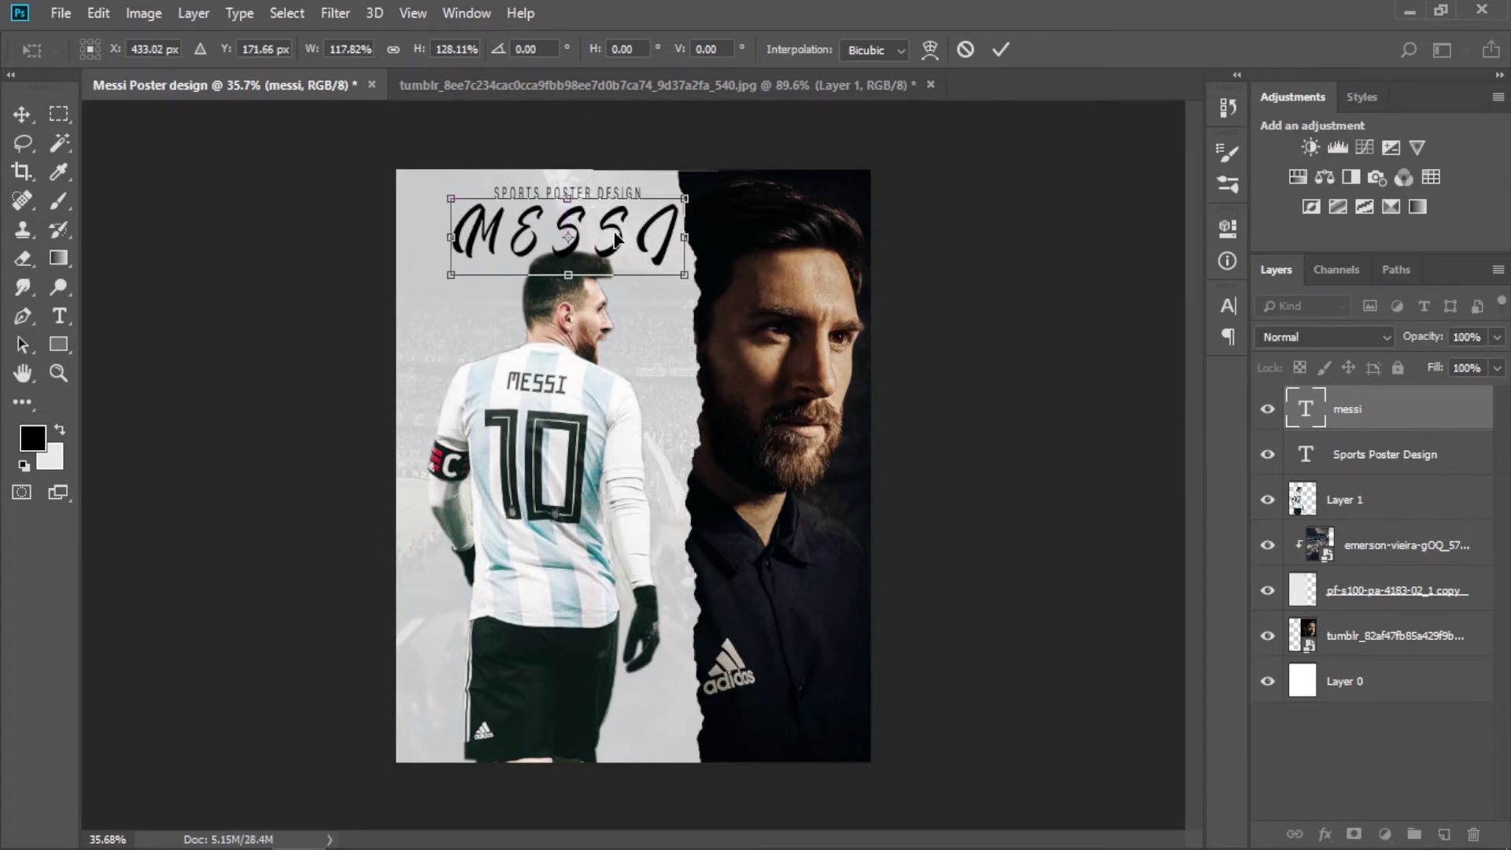
left_click_drag(616, 238, 605, 238)
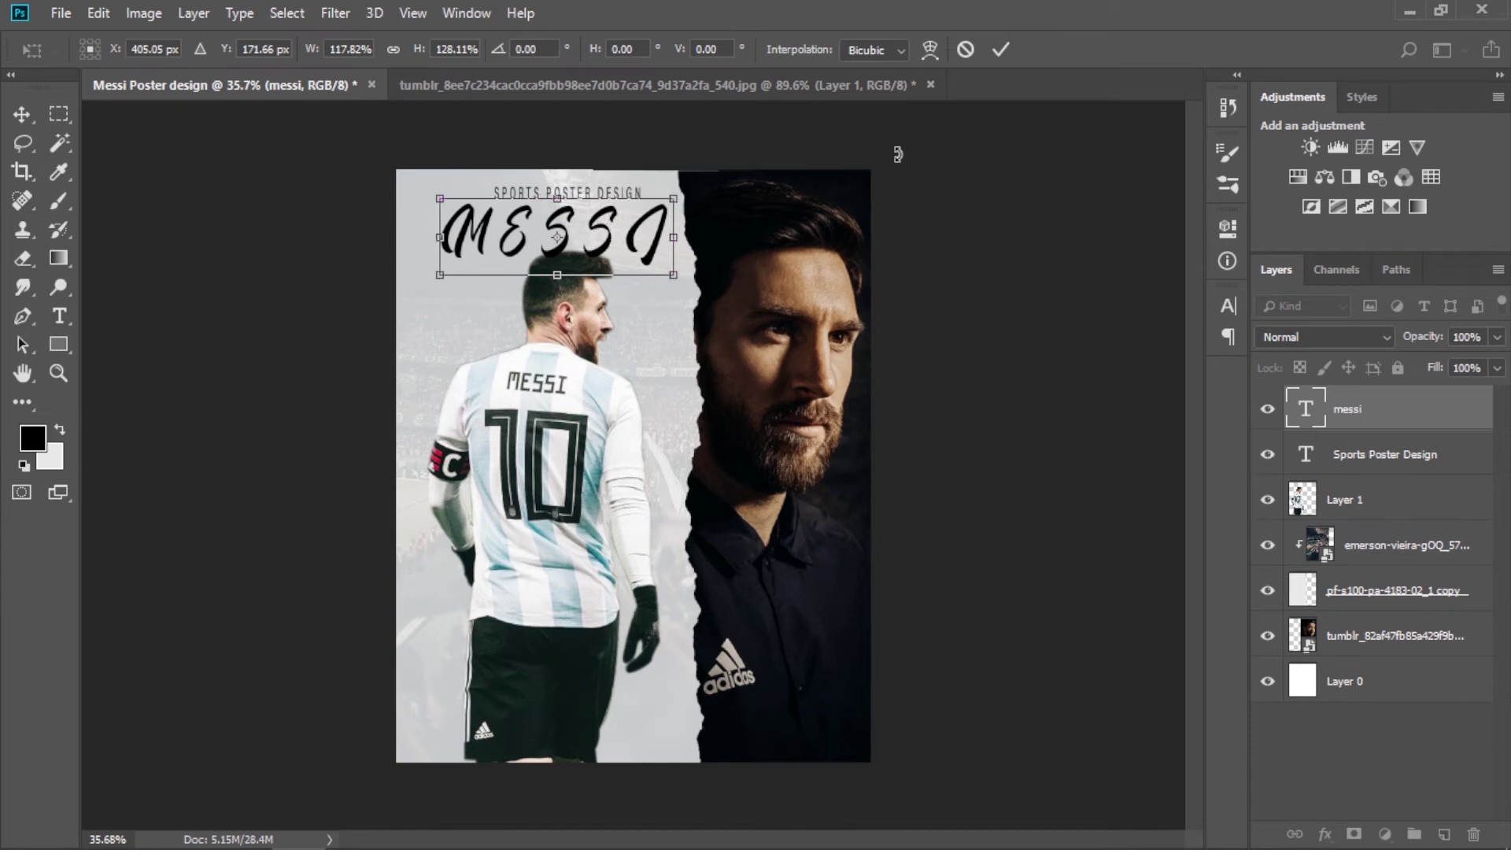
key("Return")
Raise SPORTS POSTER DESIGN a few pixels and nudge MESSI up and right
left_click(1369, 454)
key("ctrl+t")
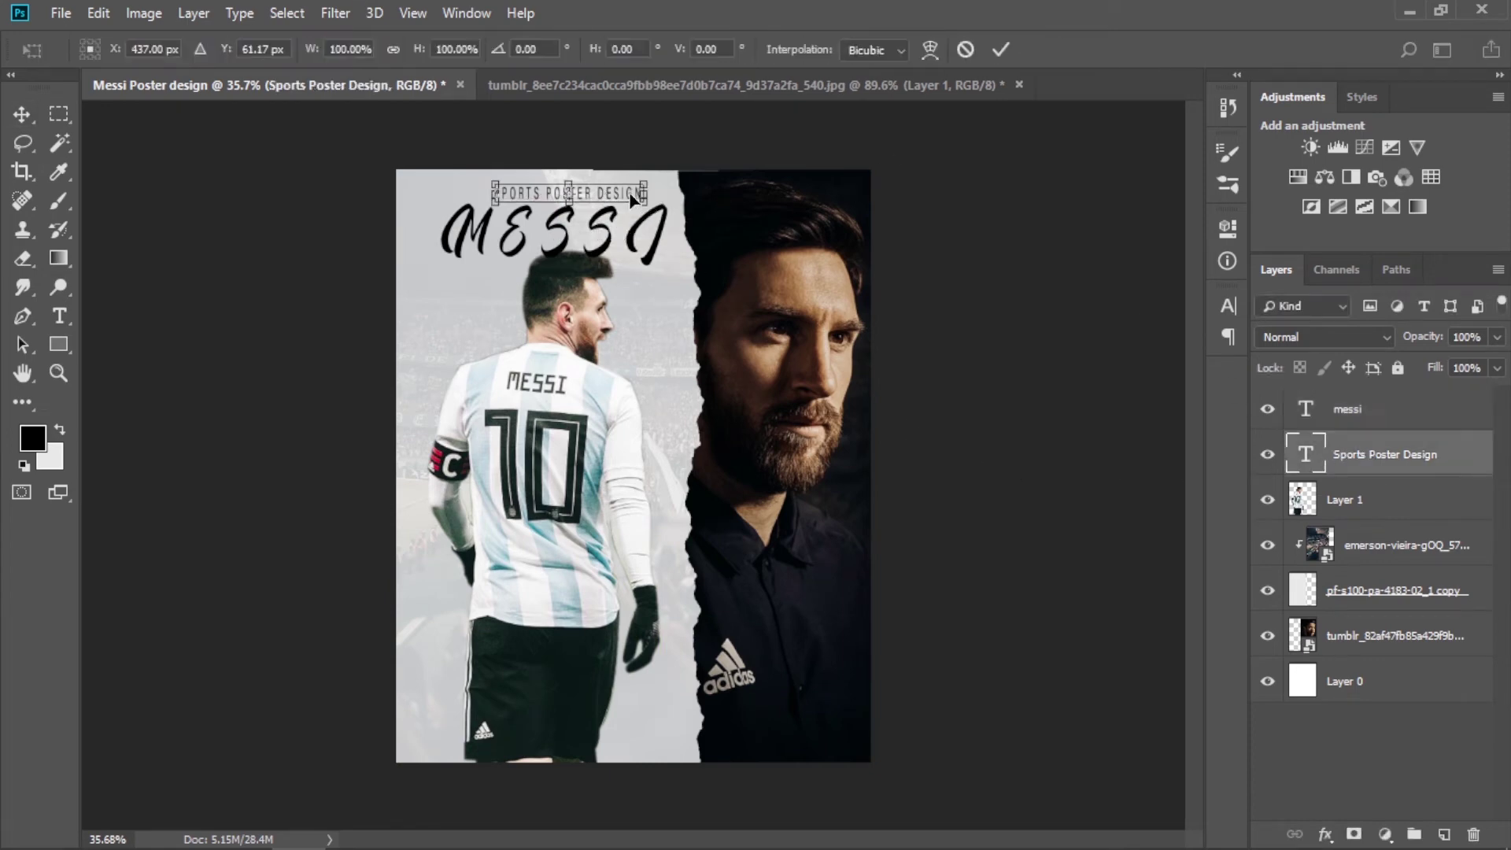
left_click_drag(632, 199, 632, 194)
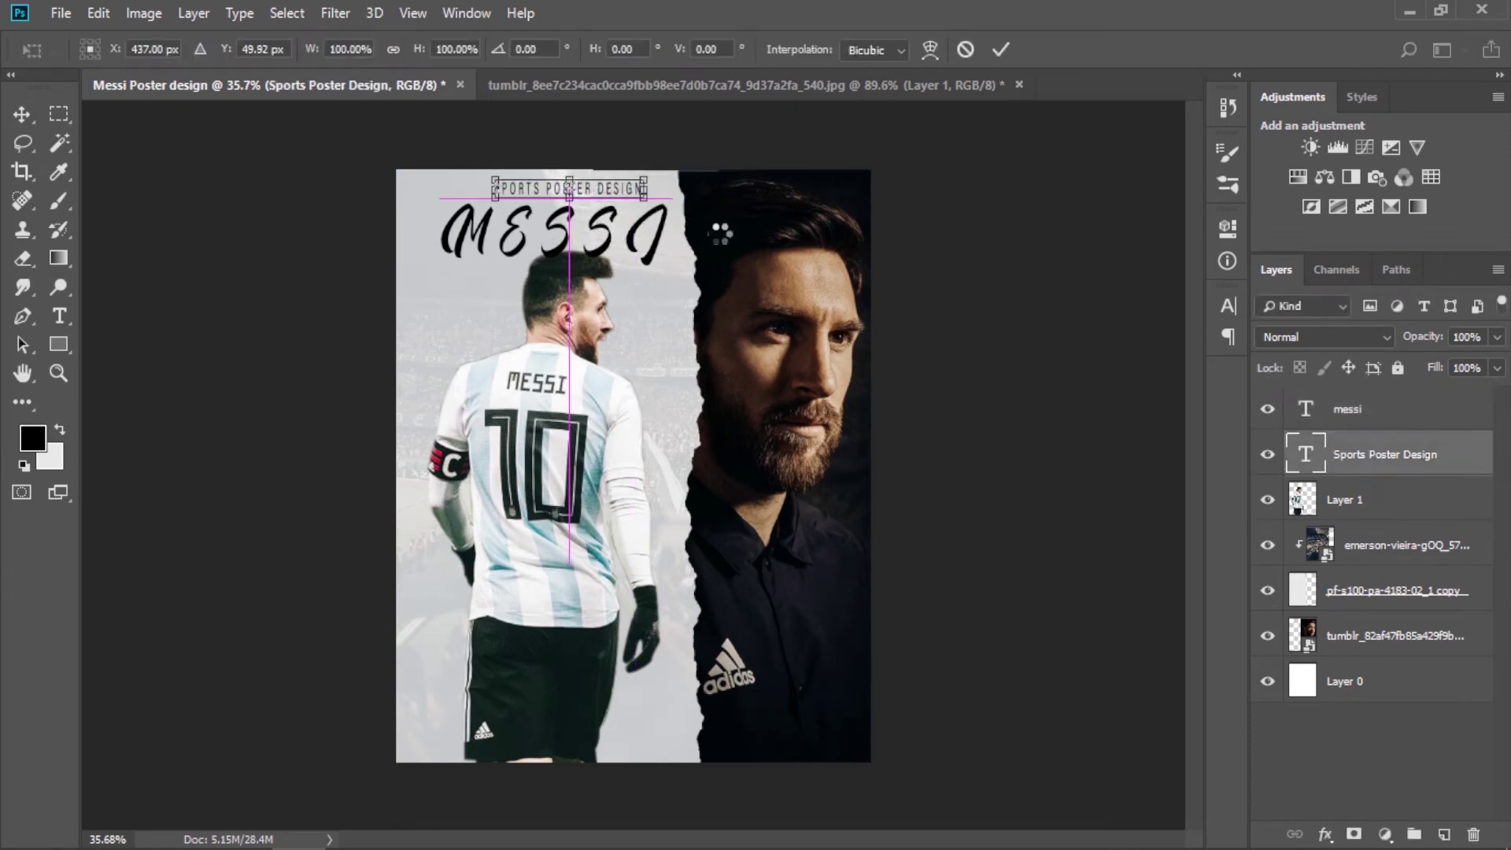
key("Return")
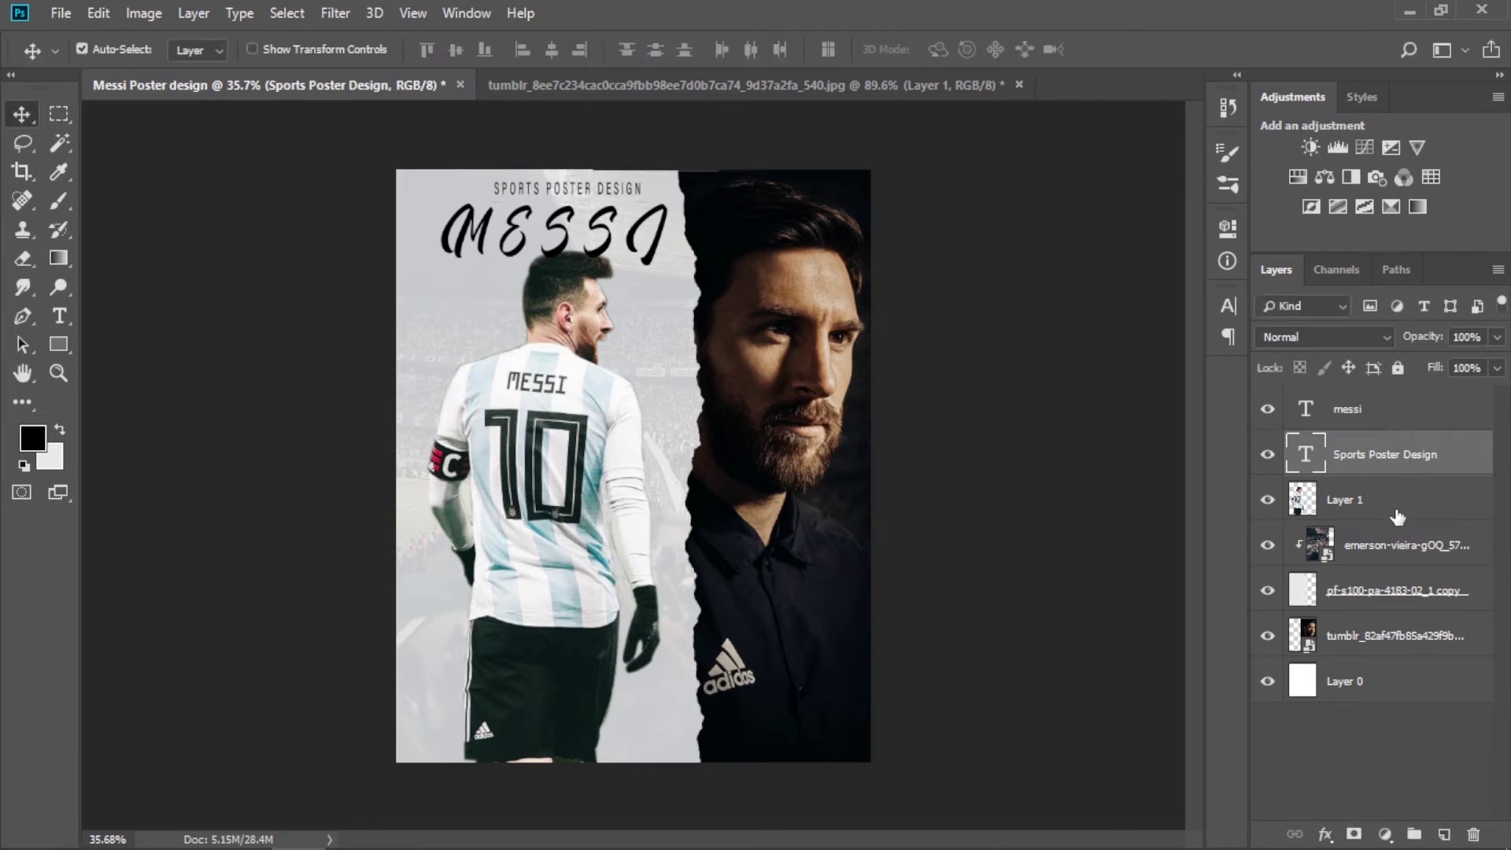
left_click_drag(603, 239, 615, 235)
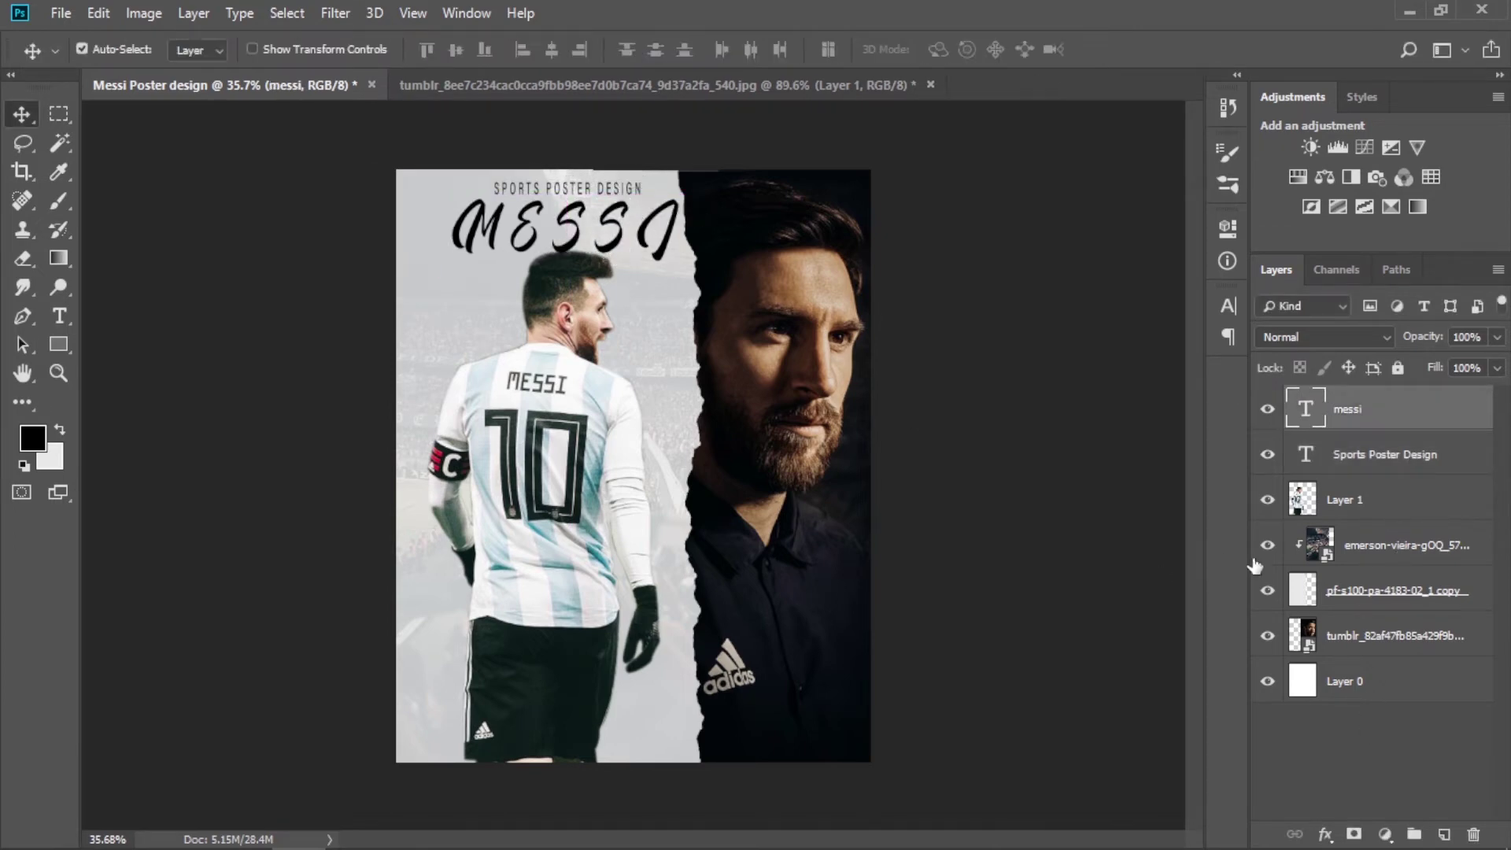
Add a new layer and bring the designer logo file into the poster
left_click(1445, 836)
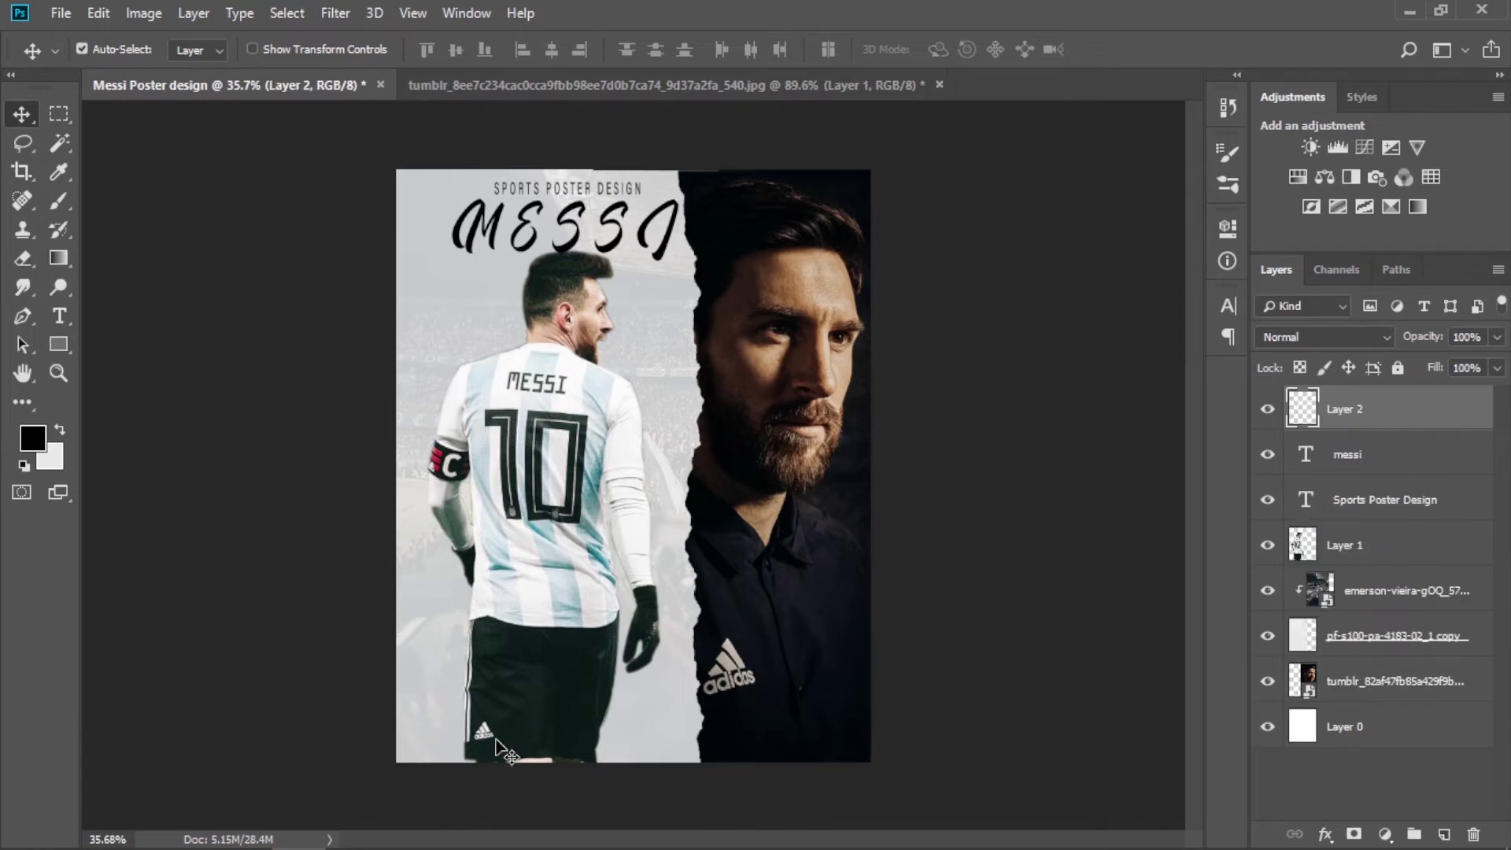
left_click(352, 826)
mouse_move(376, 169)
left_mouse_down()
mouse_move(317, 834)
mouse_move(641, 714)
left_mouse_up()
Shrink the designer logo proportionally and place it at the poster's bottom edge
left_click_drag(859, 613, 692, 492)
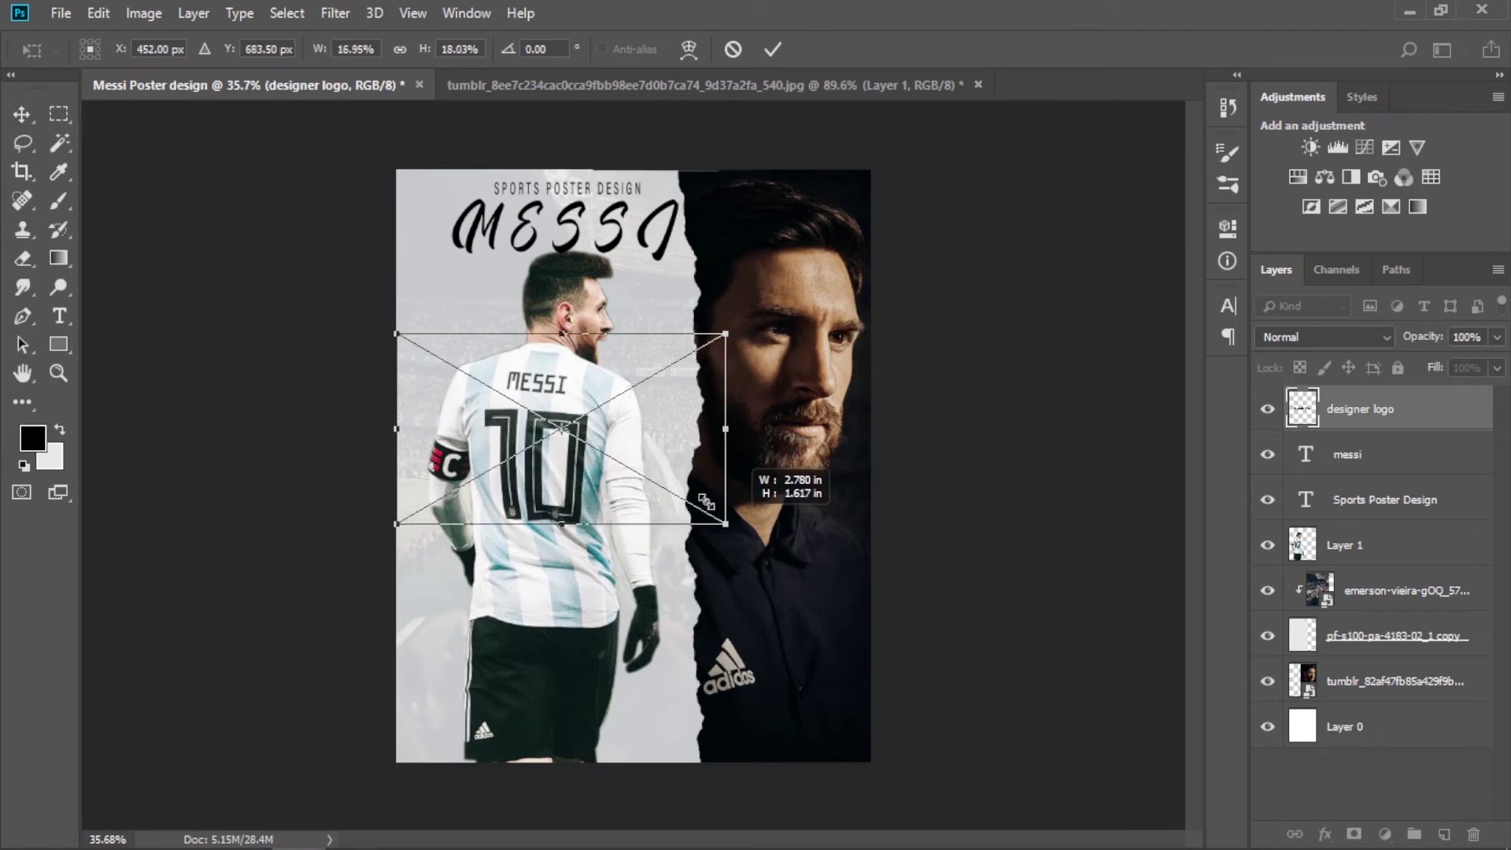
left_click_drag(535, 405, 561, 725)
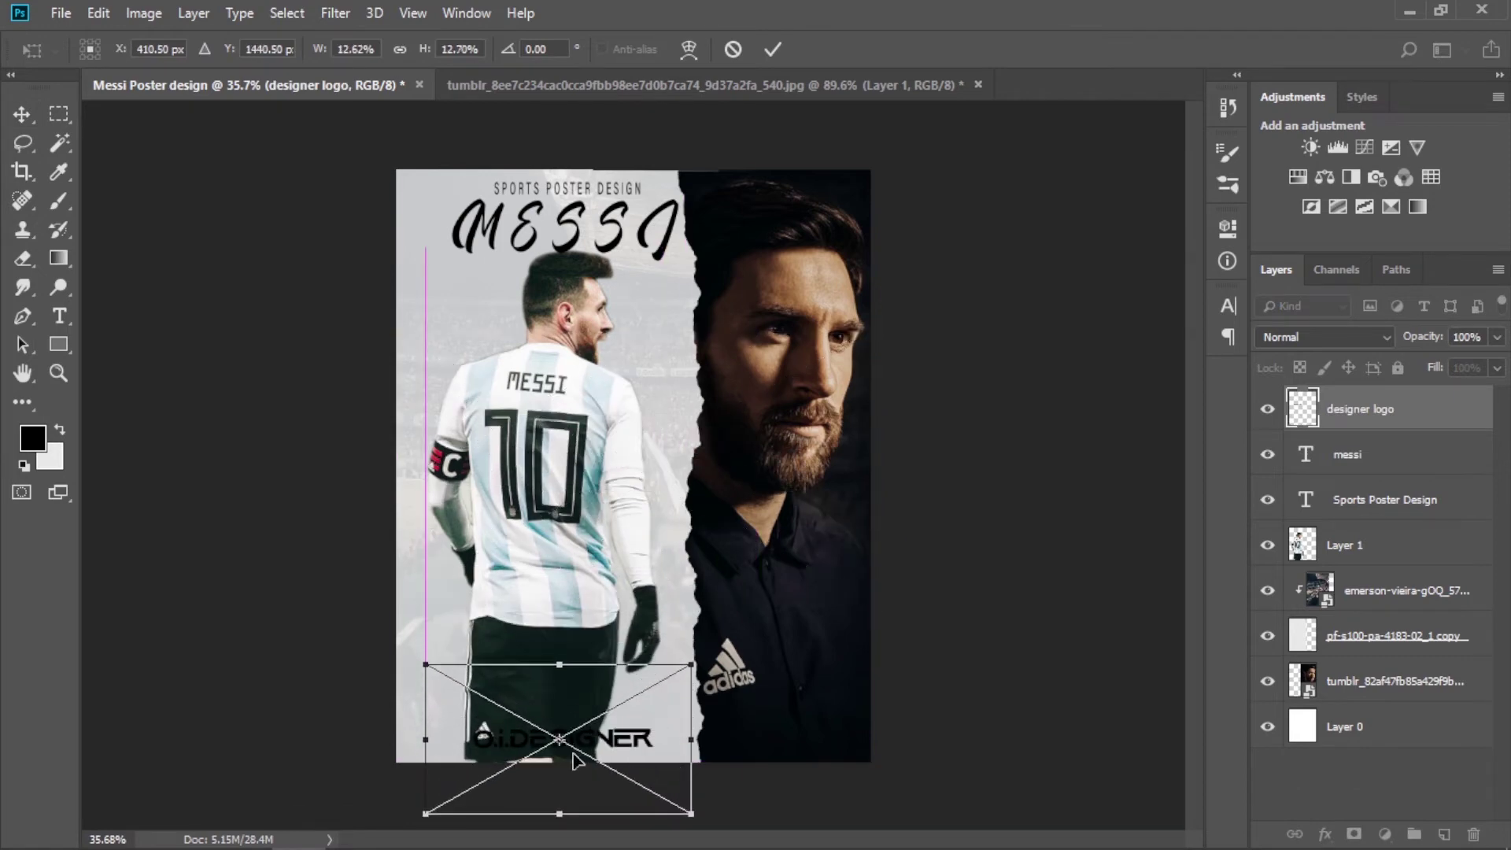
left_click_drag(691, 798, 643, 786)
left_click_drag(536, 727, 544, 742)
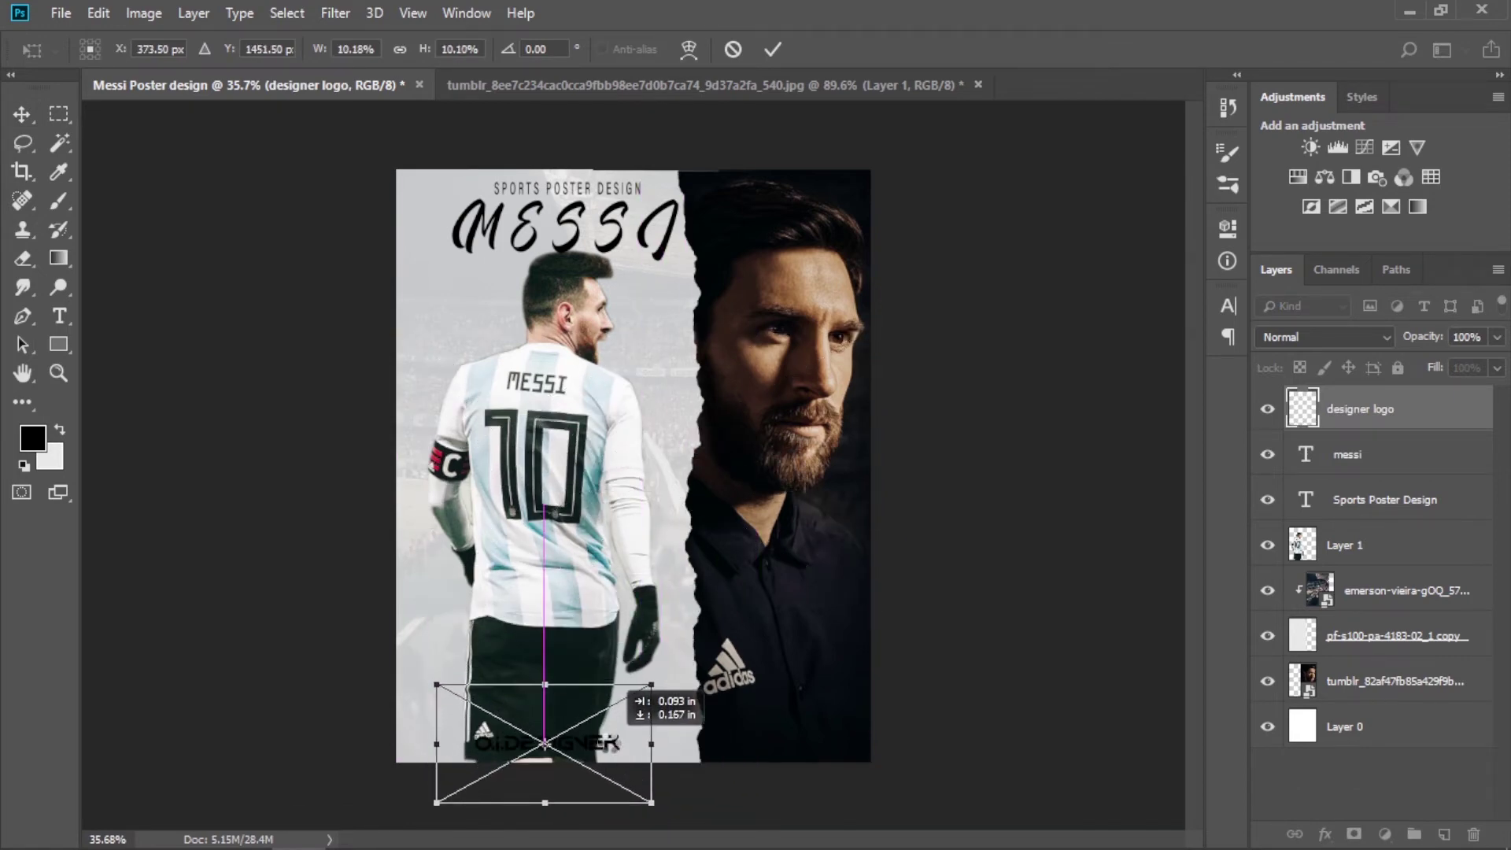
left_click_drag(651, 803, 592, 740)
left_click(400, 48)
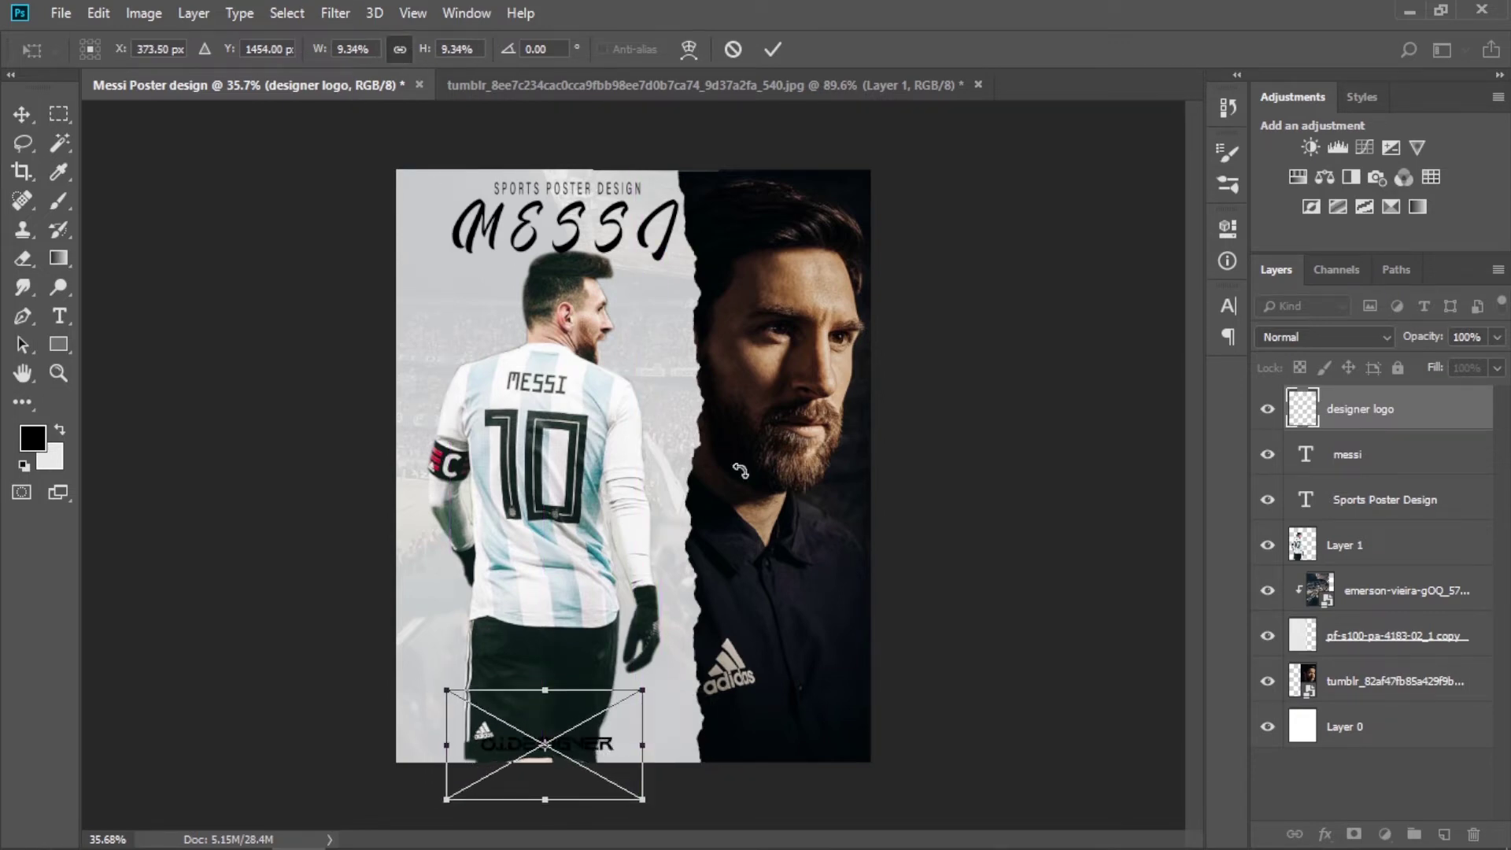
key("Return")
left_click(1302, 415, "ctrl")
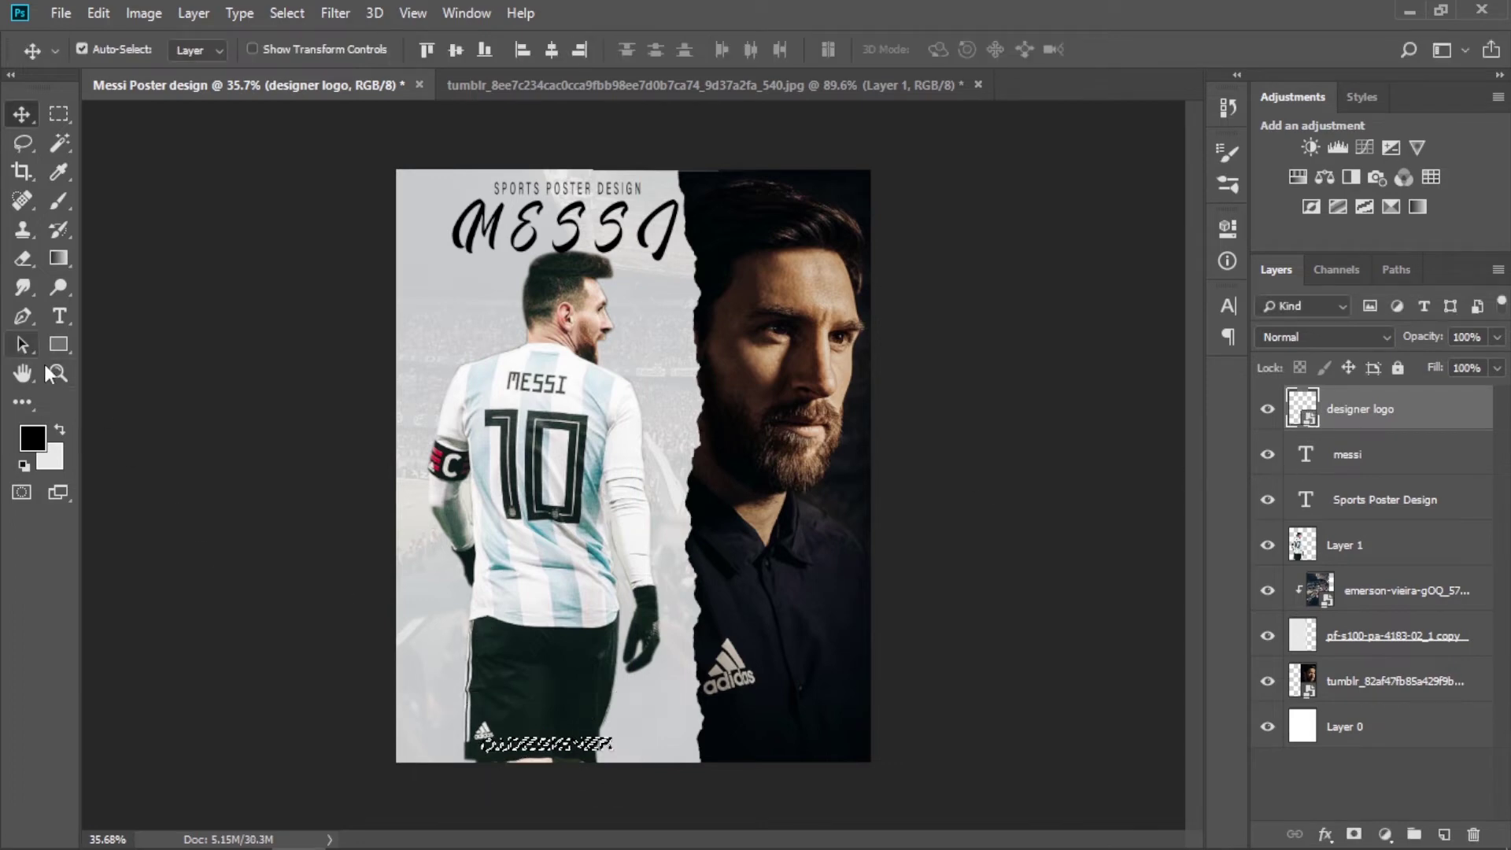
key("ctrl+d")
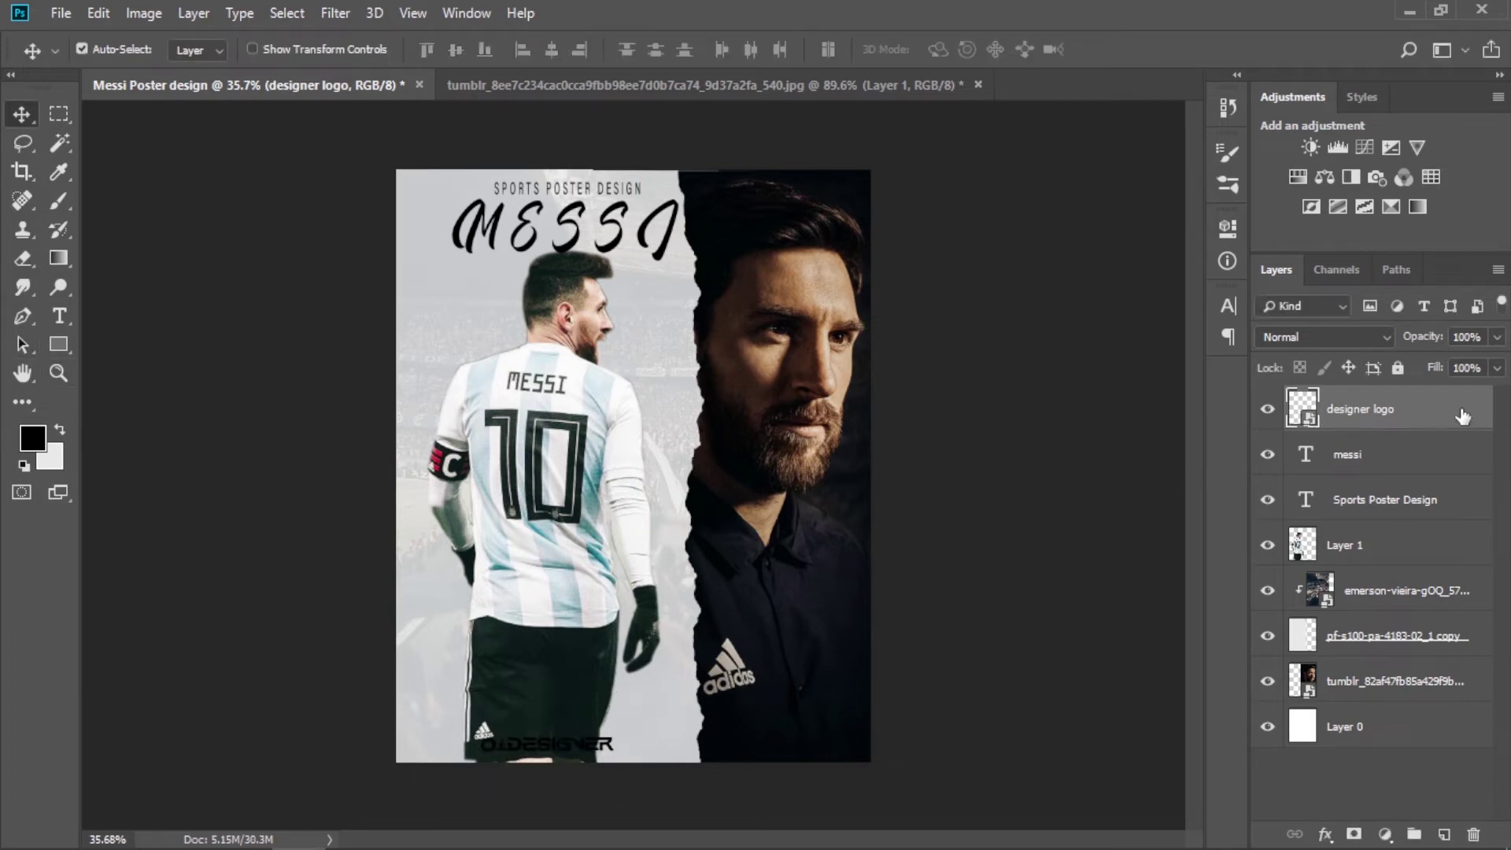
Give the designer logo layer a near-white Color Overlay at 100% opacity
double_click(1456, 418)
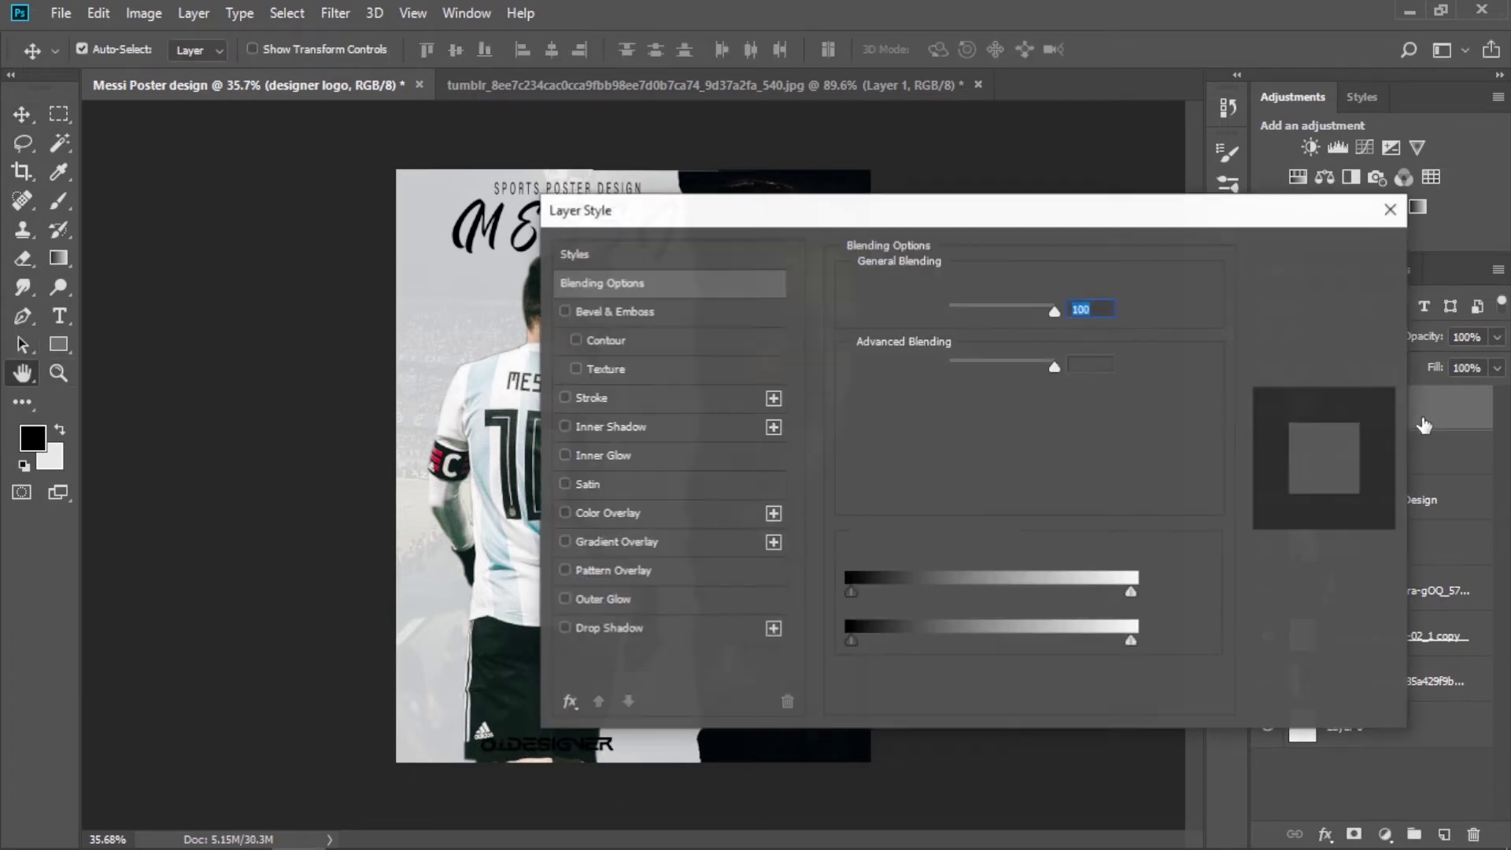
left_click(620, 513)
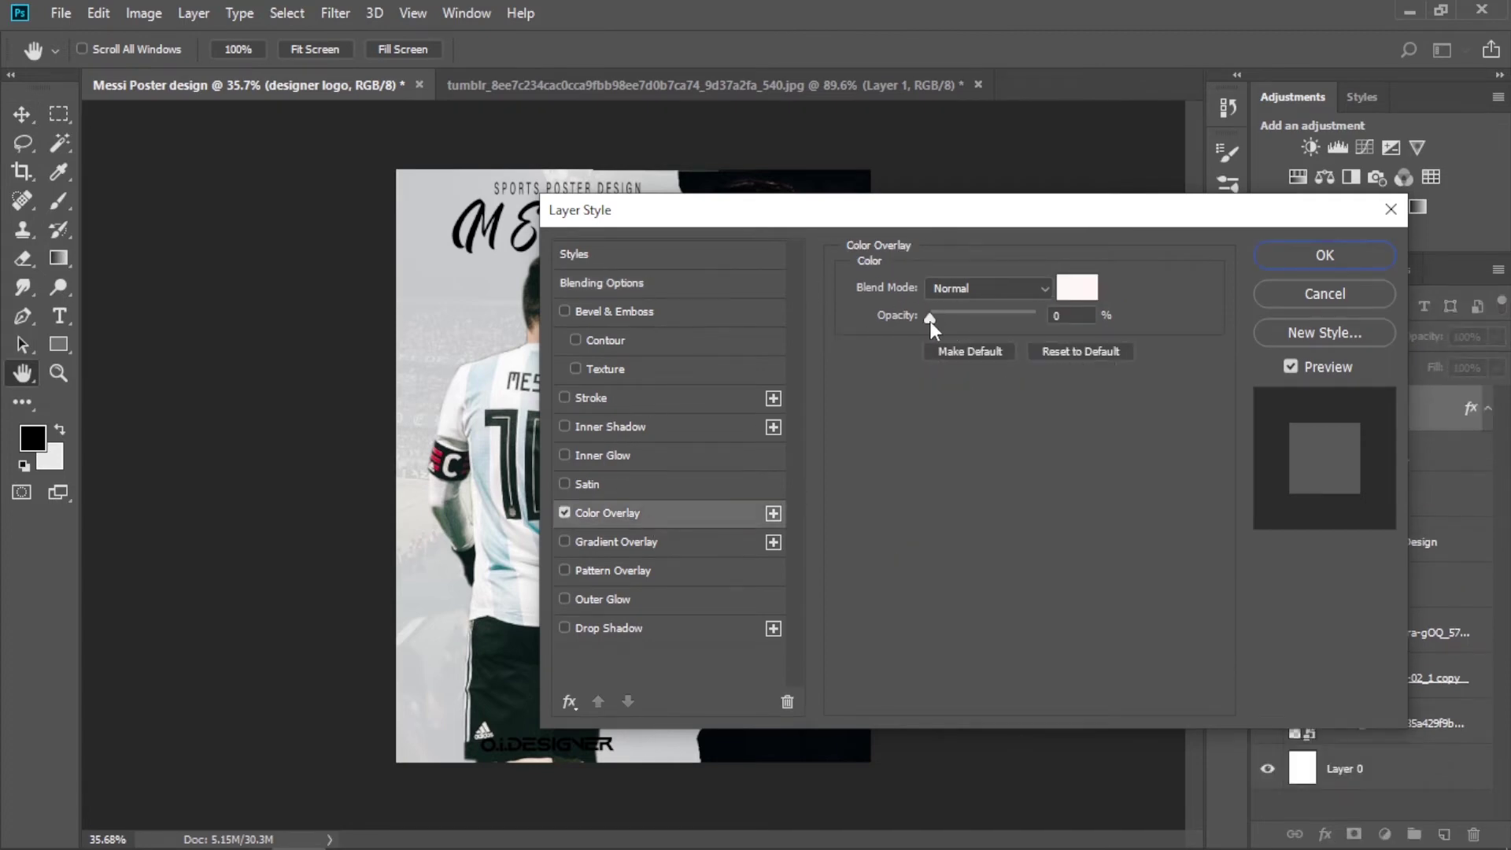
left_click_drag(931, 317, 1039, 316)
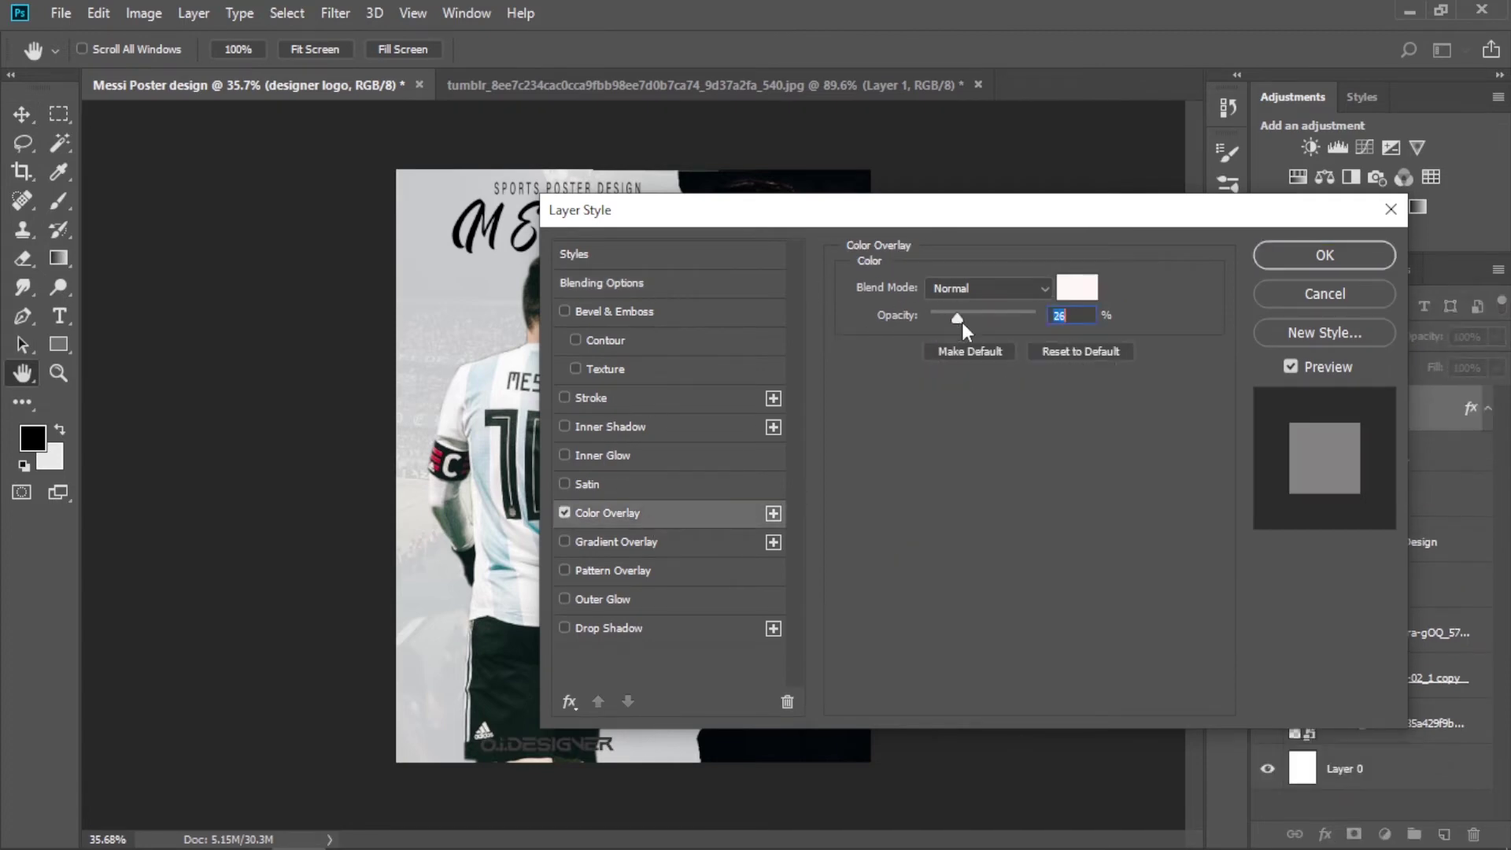
left_click(1291, 256)
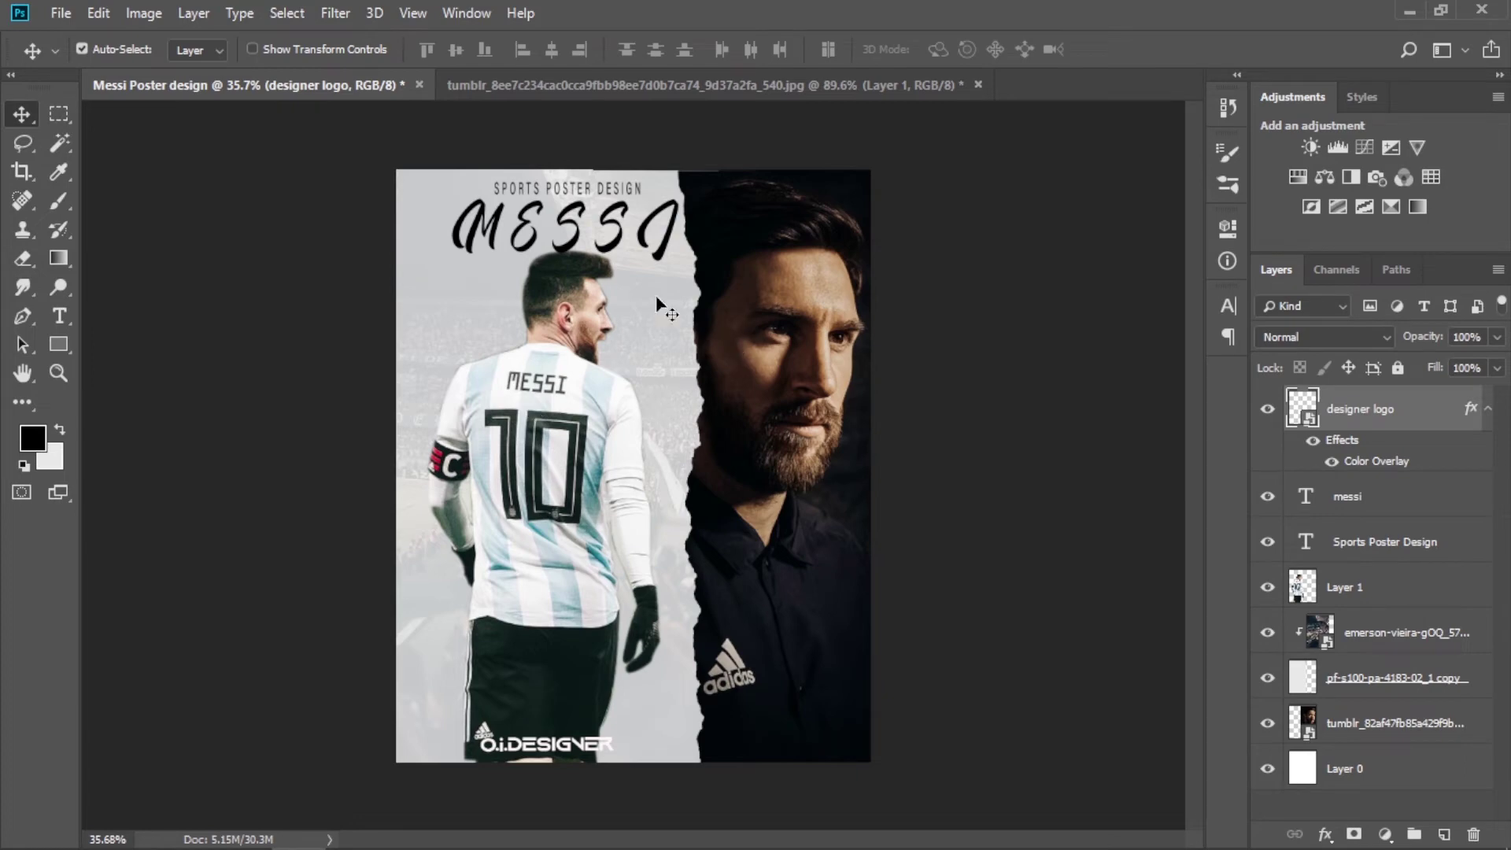
Scale the MESSI title down proportionally and centre it under SPORTS POSTER DESIGN
left_click(575, 250)
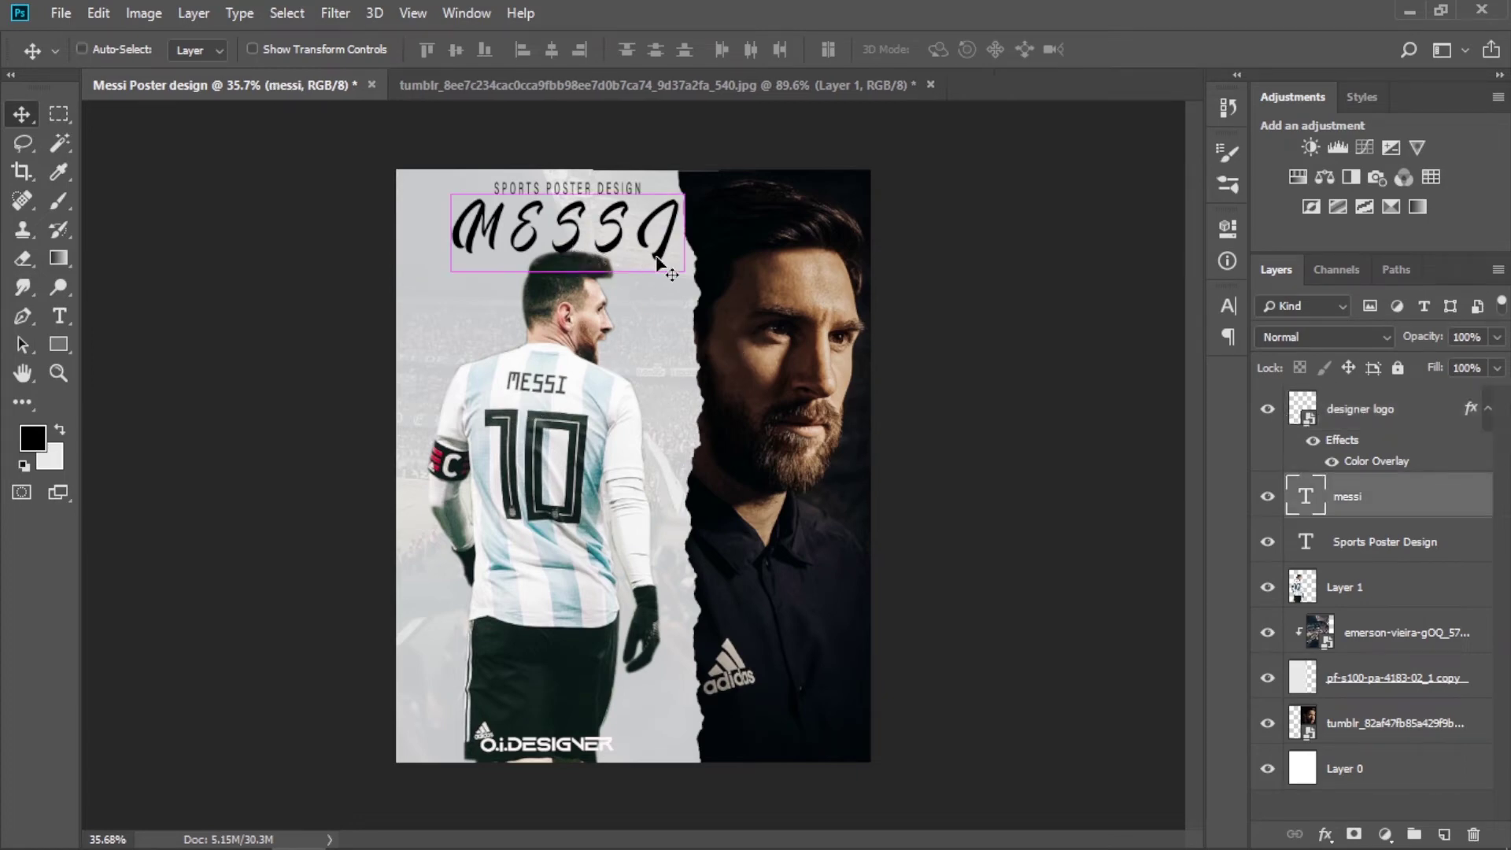
key("ctrl+t")
mouse_move(684, 271)
left_mouse_down()
mouse_move(663, 249)
mouse_move(672, 267)
mouse_move(636, 251)
left_mouse_up()
left_click(392, 48)
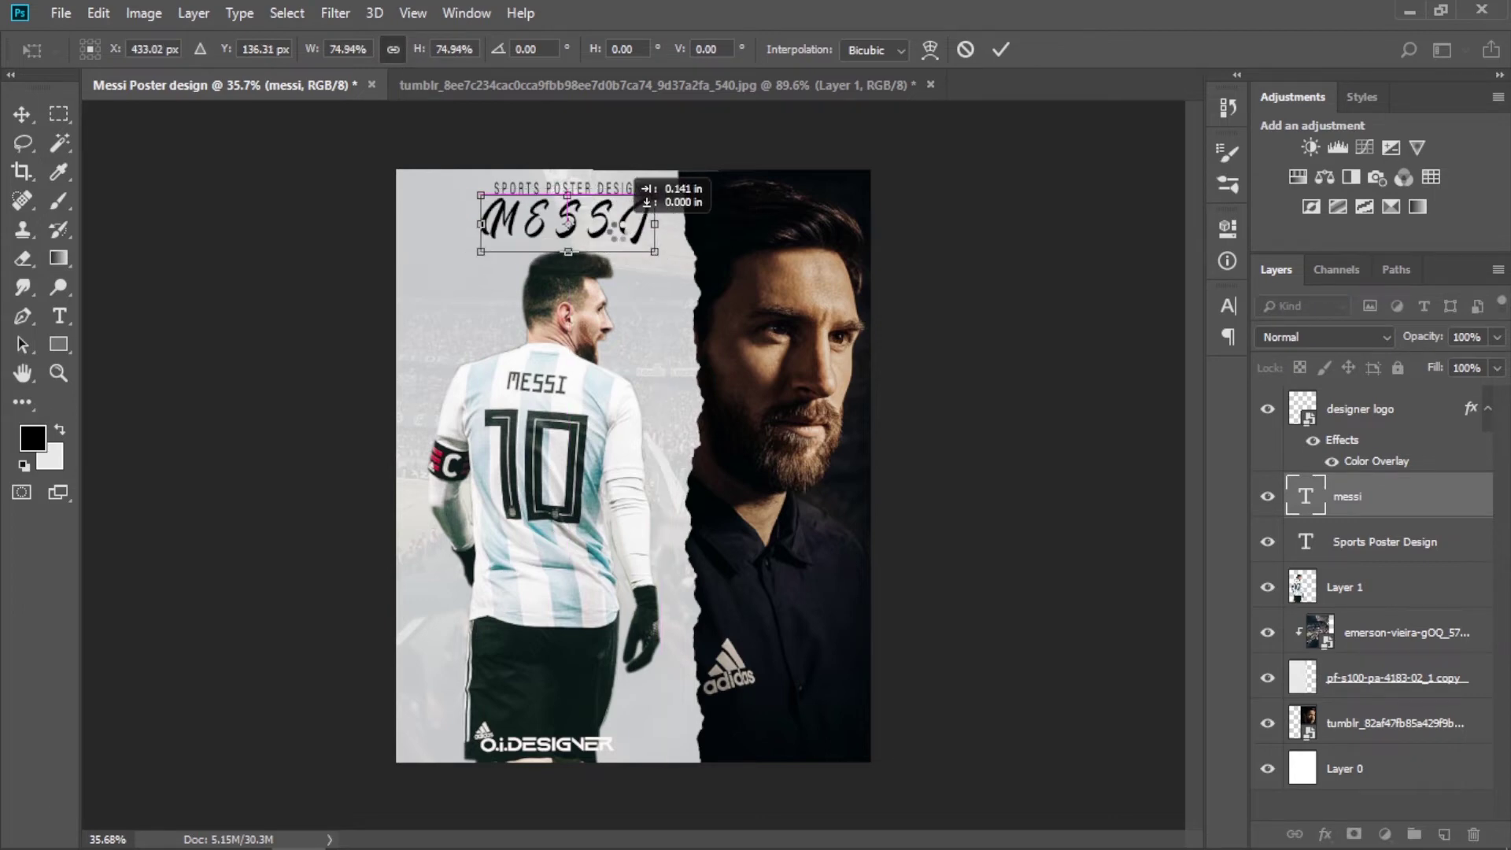
mouse_move(549, 220)
left_mouse_down()
mouse_move(614, 221)
mouse_move(663, 257)
left_mouse_up()
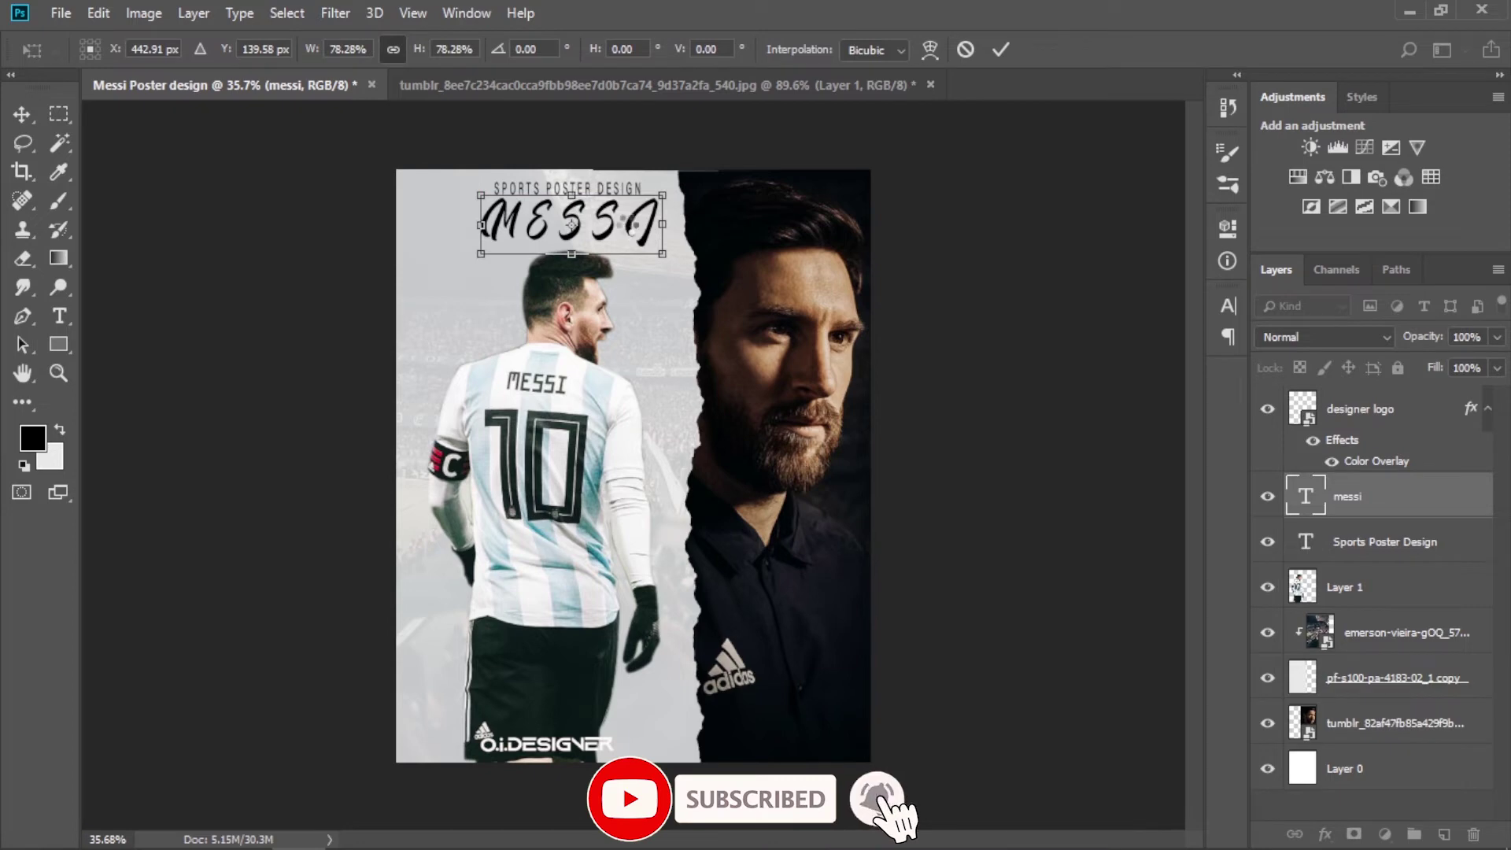
key("Return")
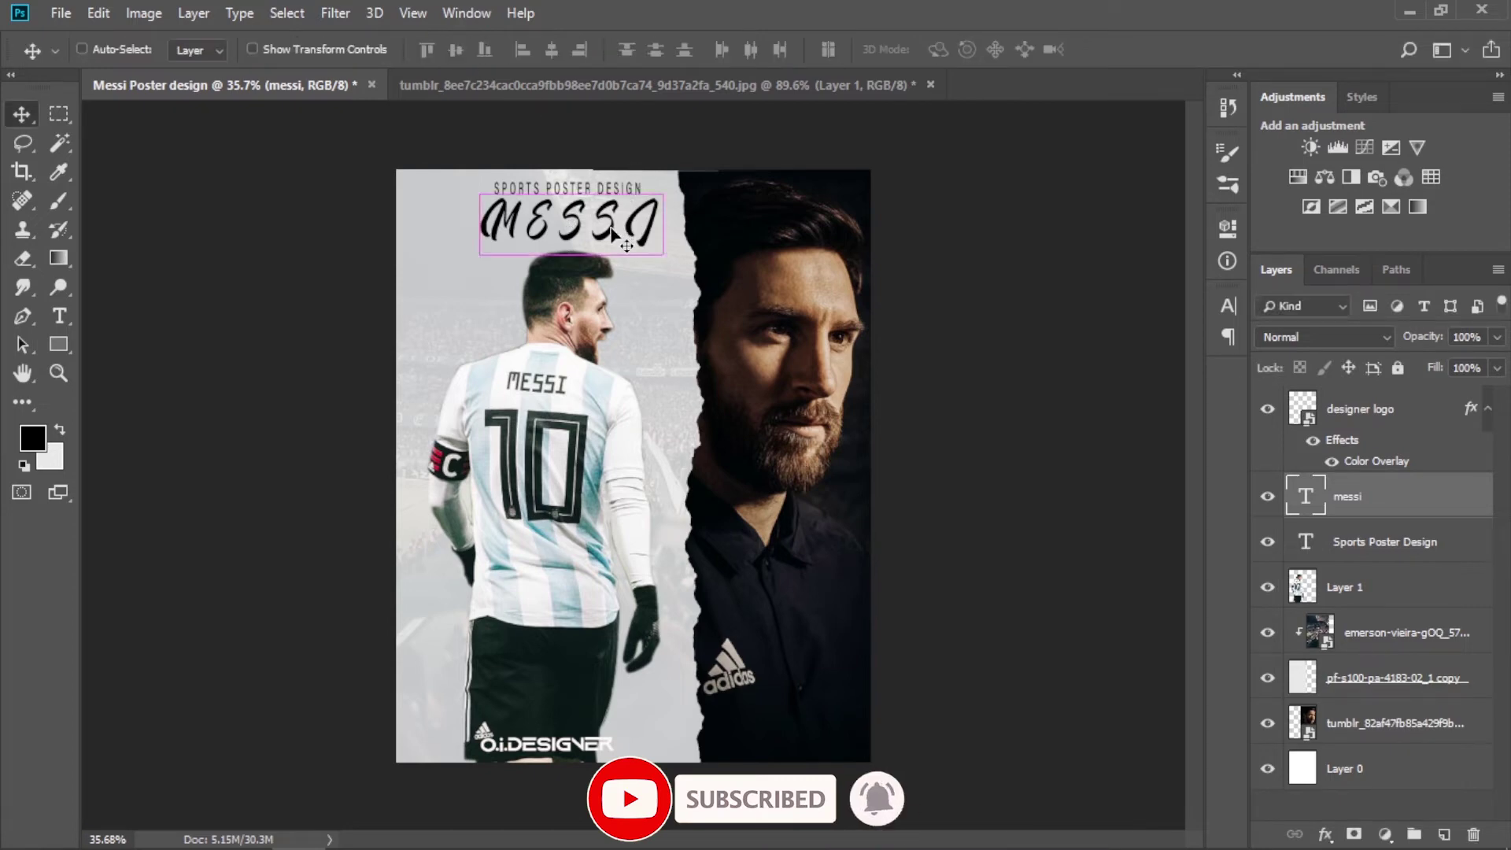
left_click_drag(621, 233, 615, 177)
Select the Sports Poster Design layer, check the image folder, and return to the poster
left_click(614, 182, "ctrl")
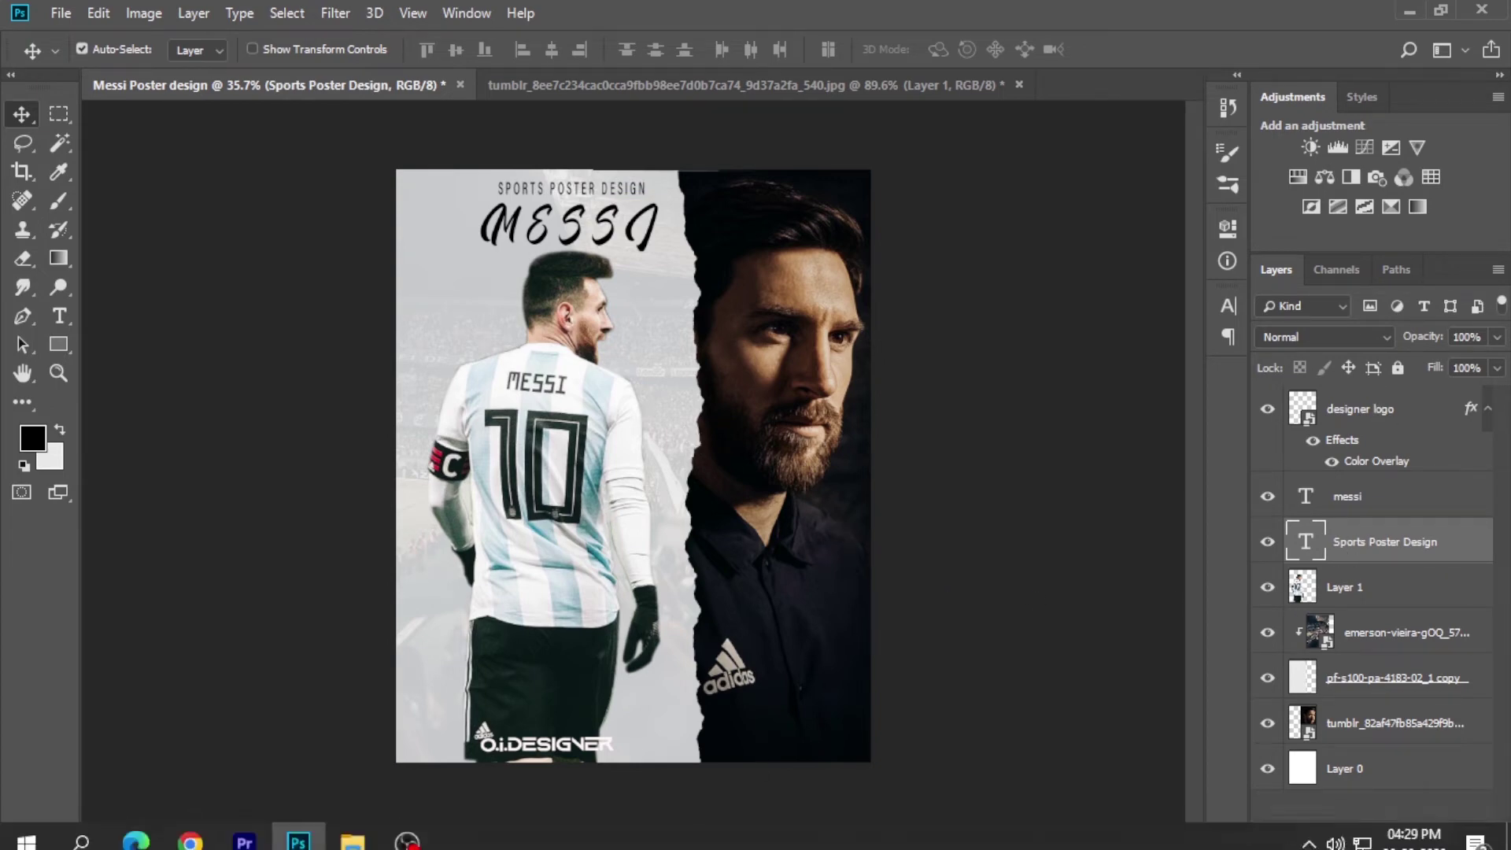
mouse_move(352, 841)
left_click(347, 828)
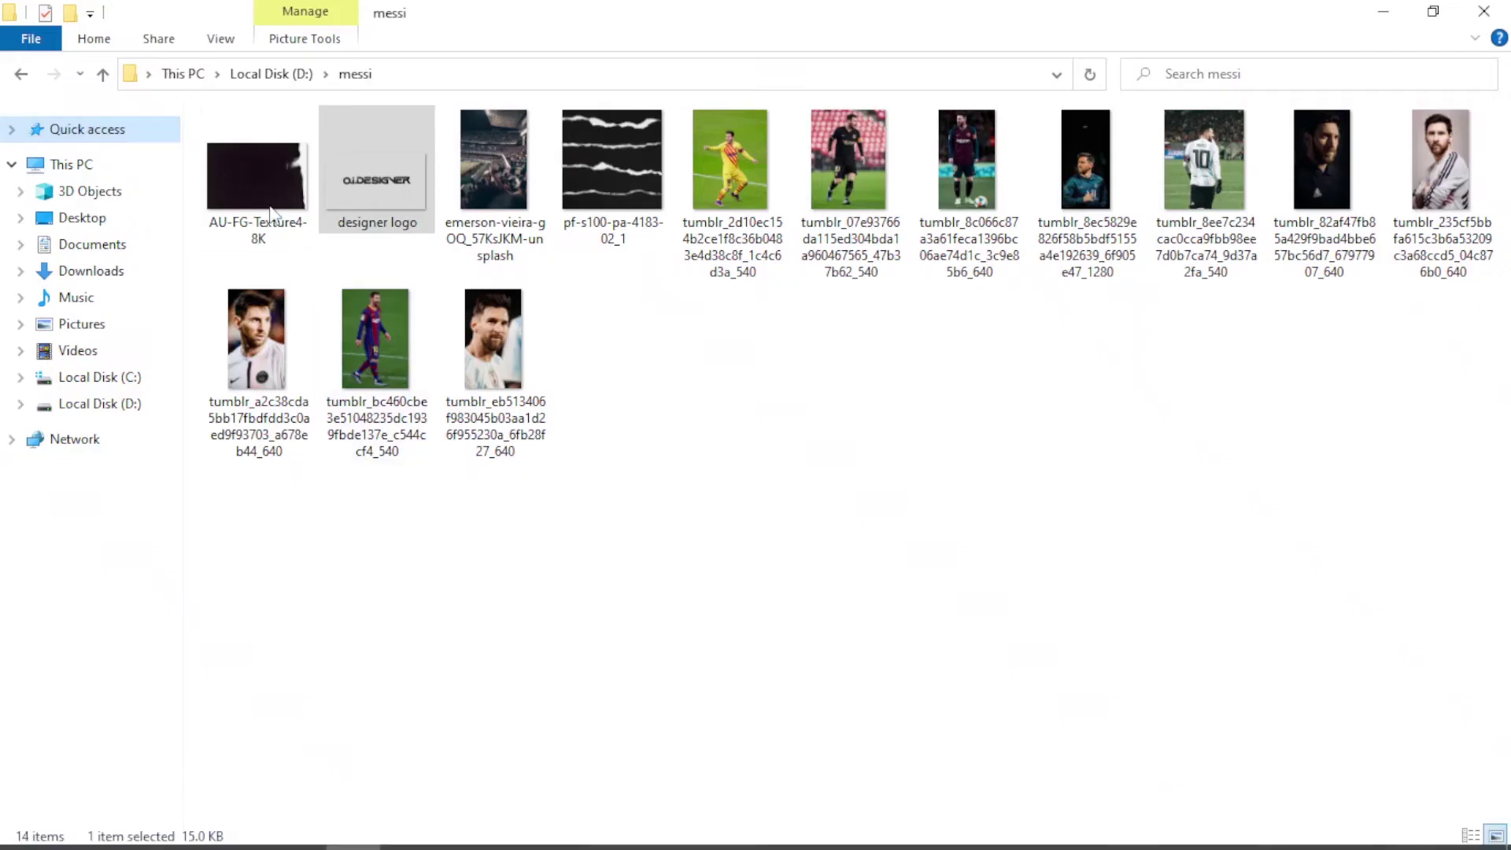
left_click(315, 838)
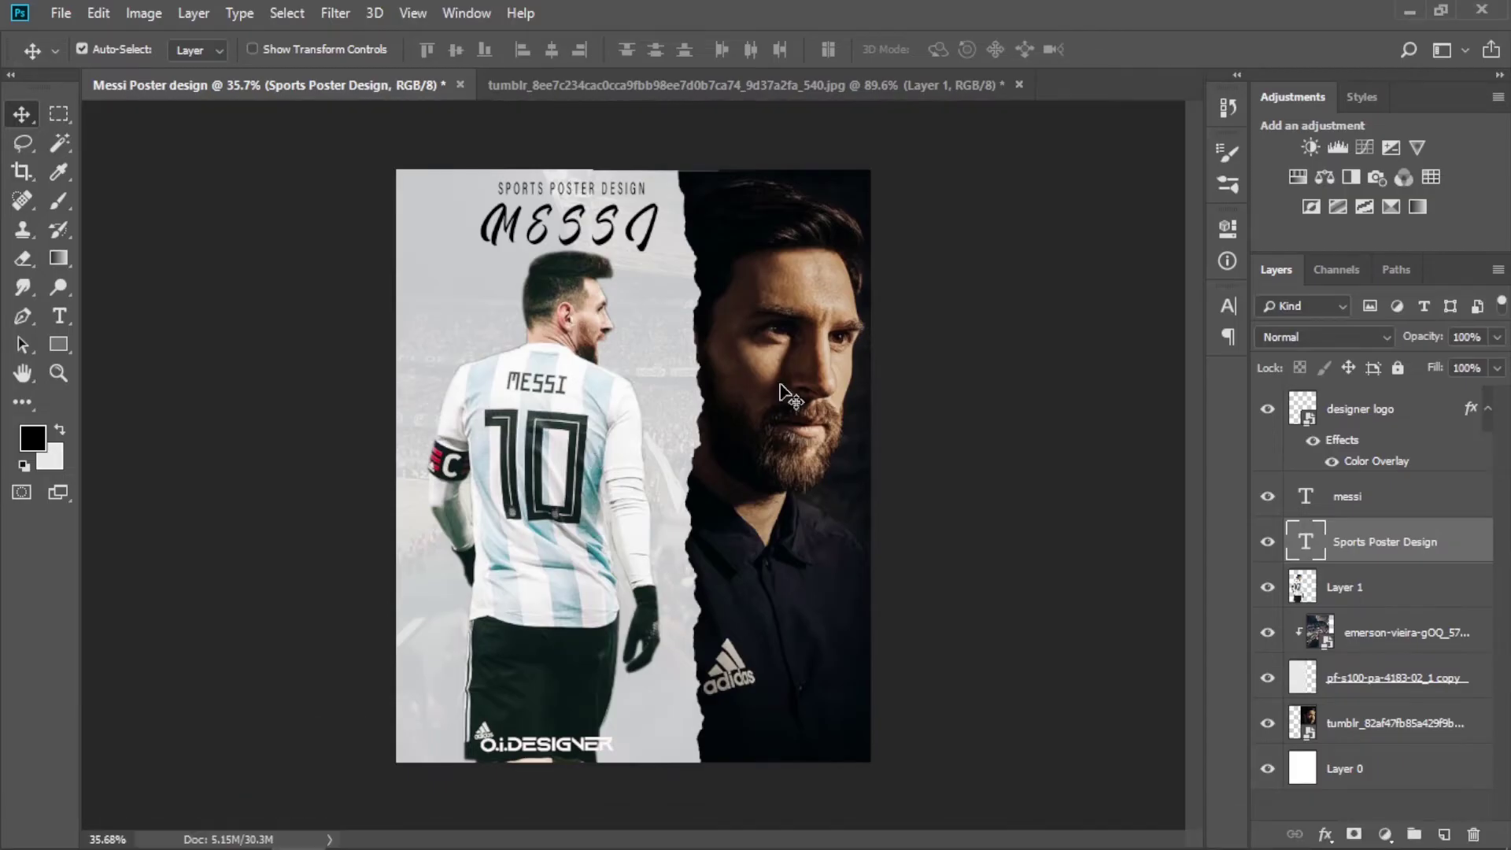
Place the AU-FG-Texture4-8K grain texture, flip it horizontally and stretch it over the whole poster
left_click_drag(856, 373, 858, 376)
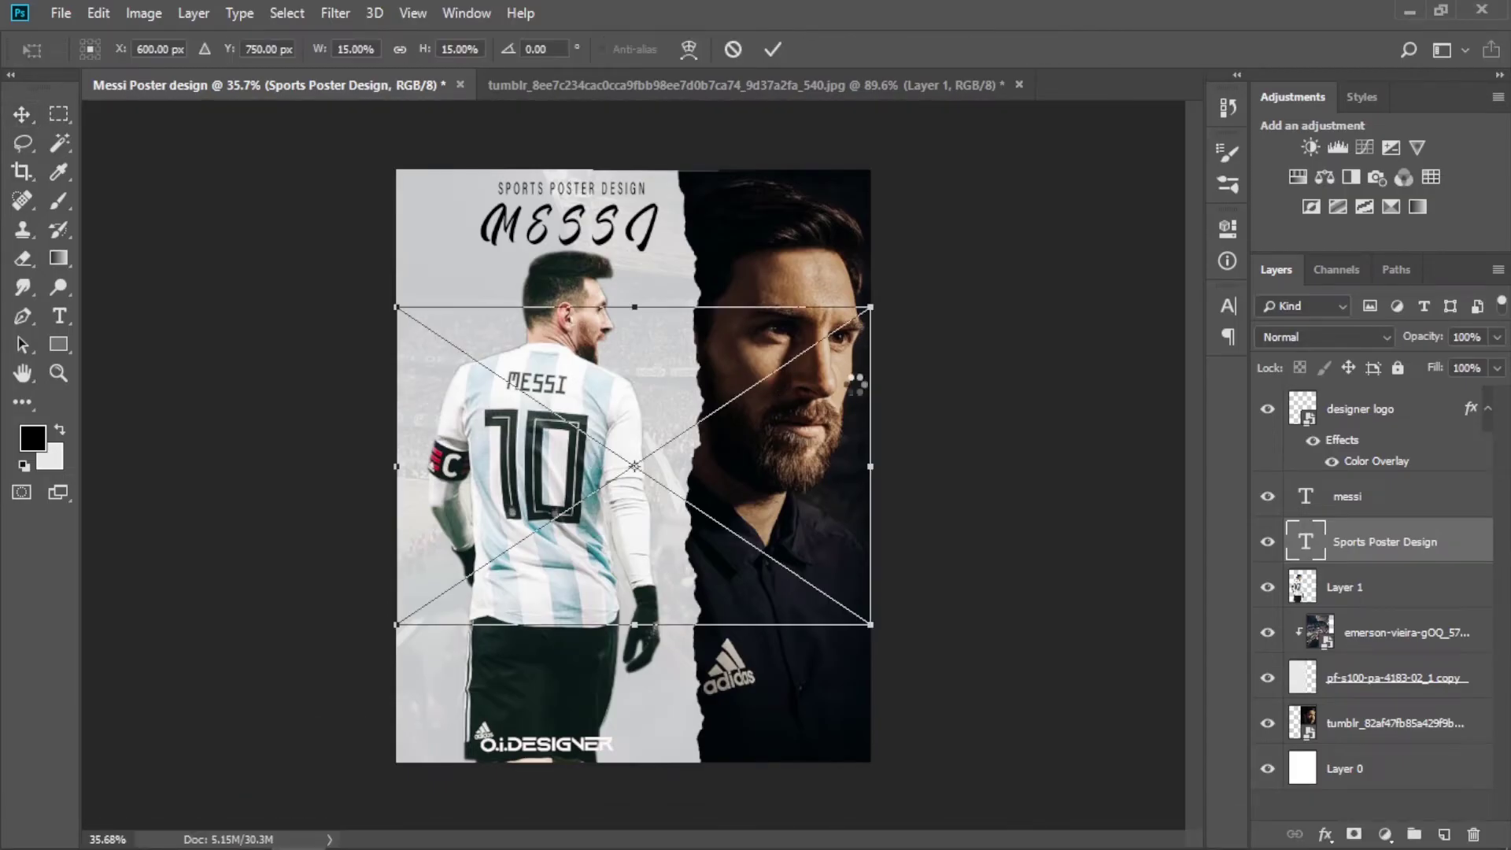
mouse_move(893, 309)
left_mouse_down()
mouse_move(263, 670)
mouse_move(888, 305)
mouse_move(904, 344)
left_mouse_up()
right_click(786, 406)
left_click(873, 669)
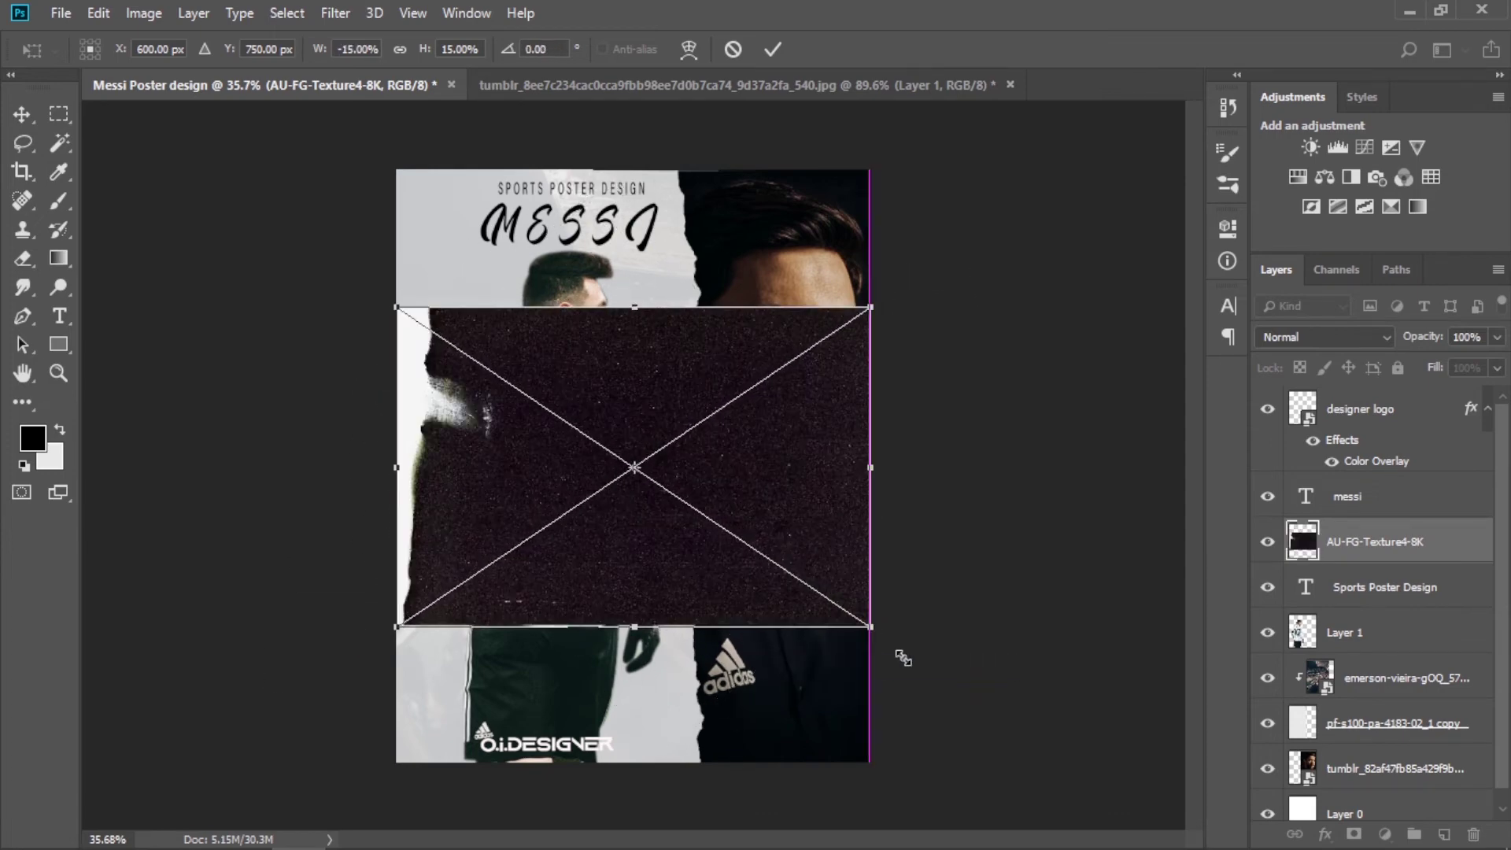
left_click_drag(871, 624, 1107, 624)
left_click_drag(397, 306, 367, 165)
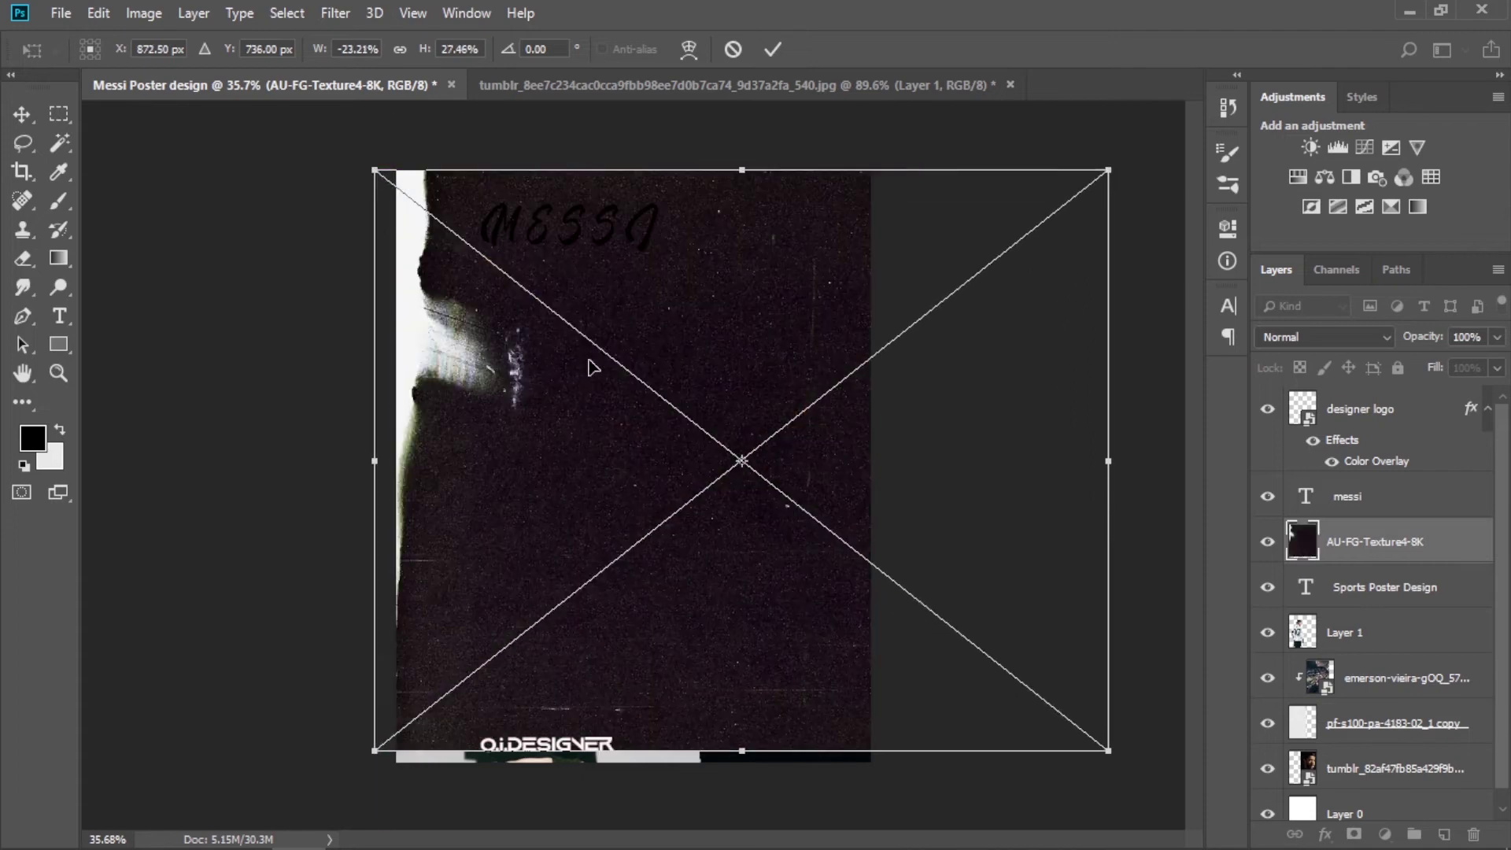
left_click_drag(590, 364, 622, 503)
left_click_drag(1095, 751, 1117, 761)
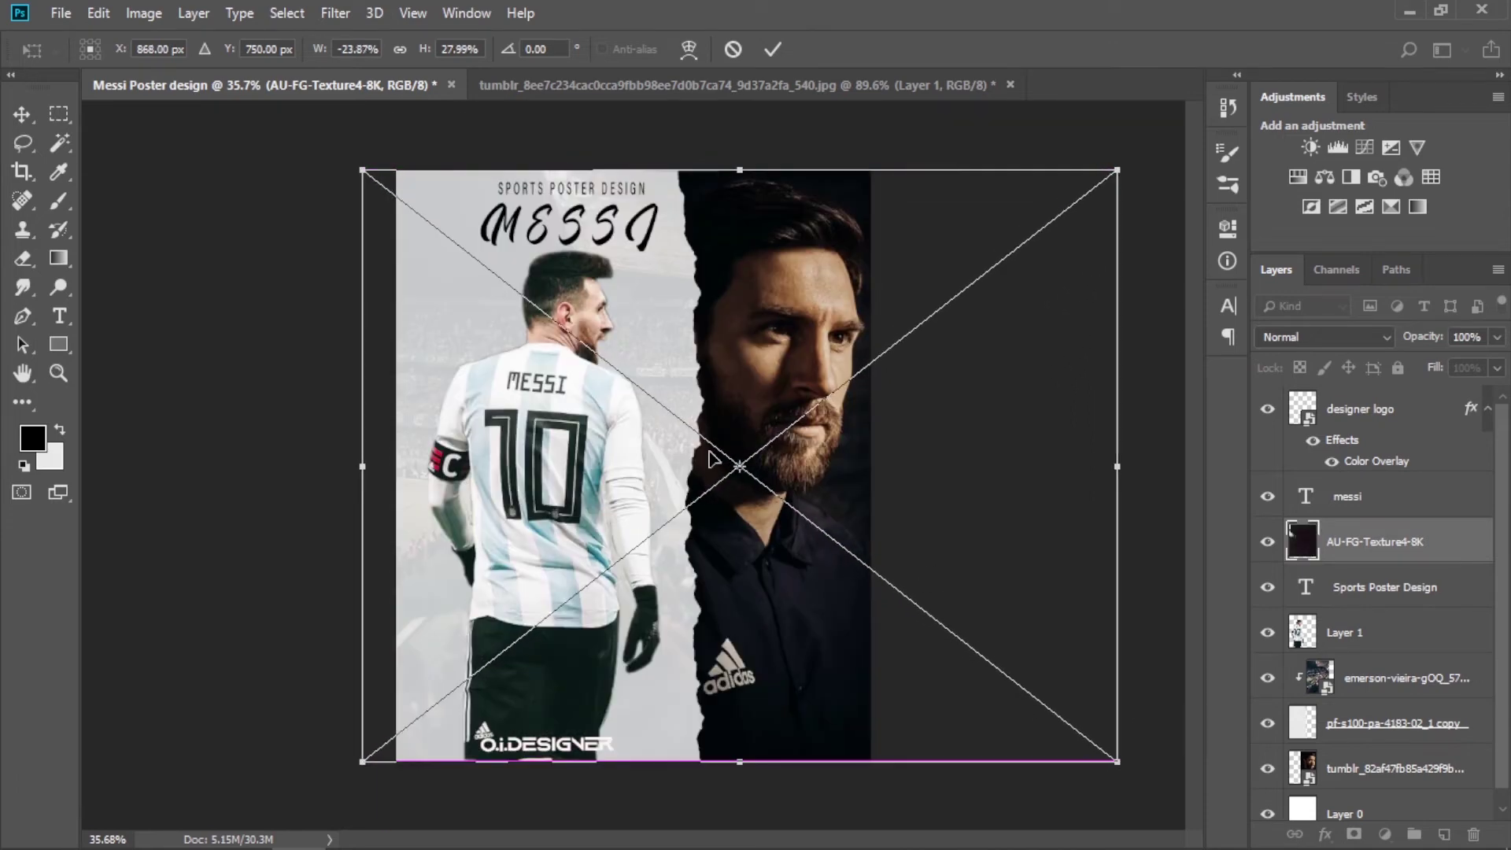
left_click_drag(681, 284, 675, 284)
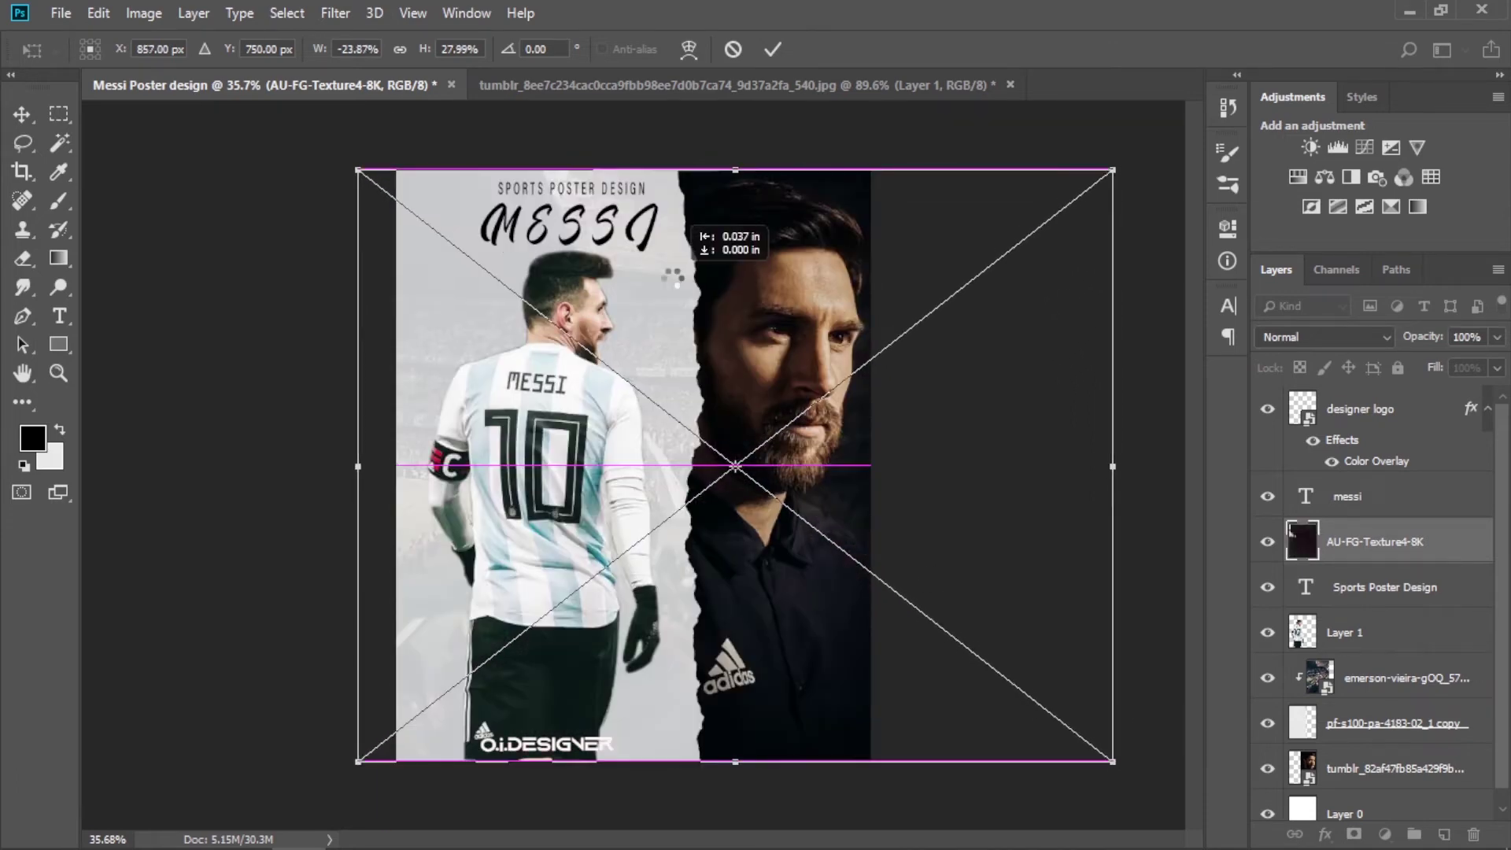
Commit the texture placement and set the texture layer's blend mode to Screen
right_click(667, 279)
left_click(639, 274)
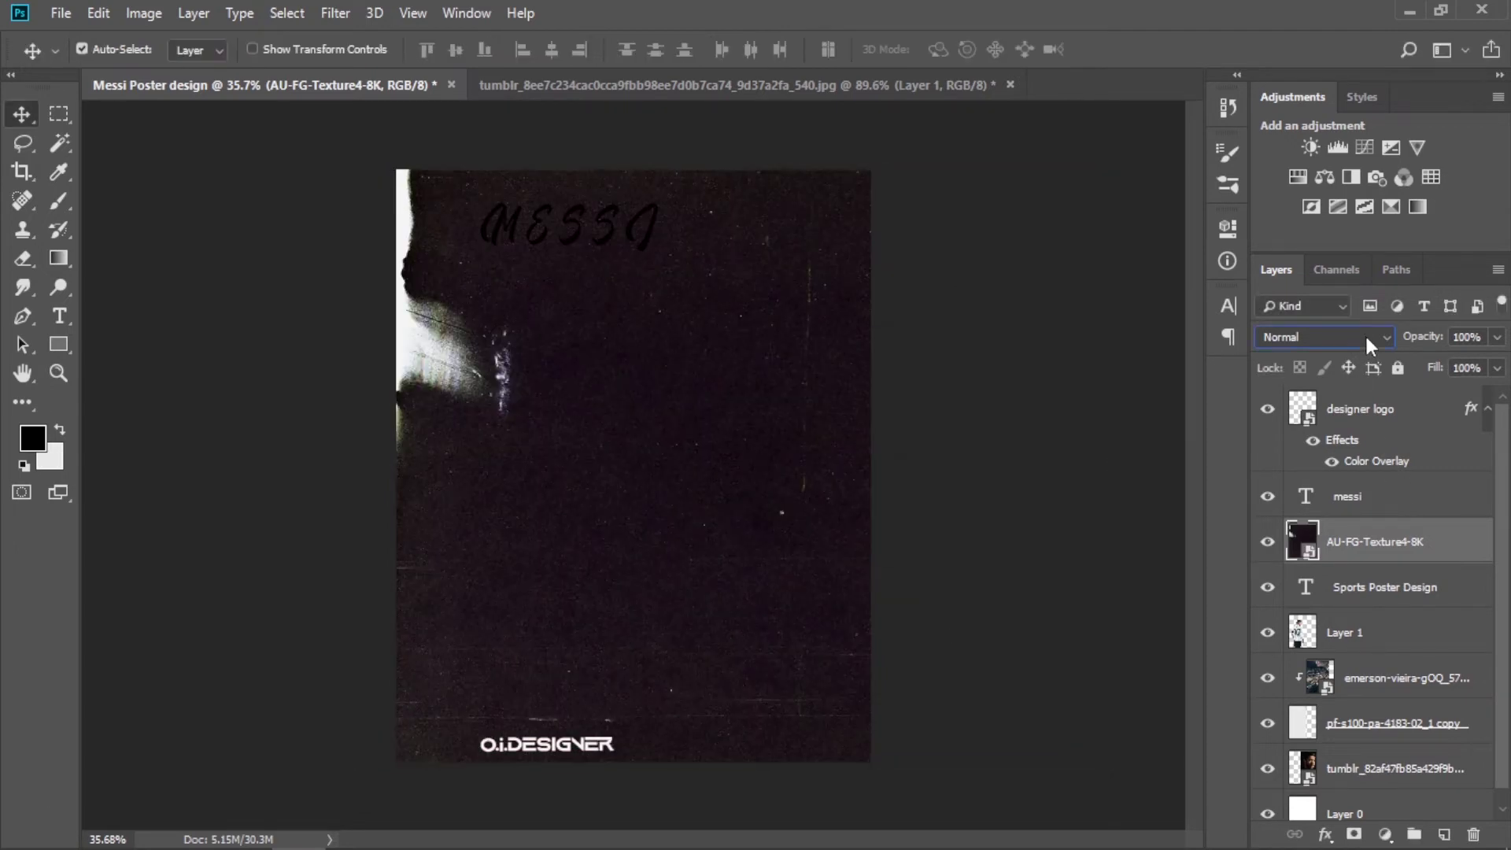
left_click(1367, 338)
left_click(1272, 175)
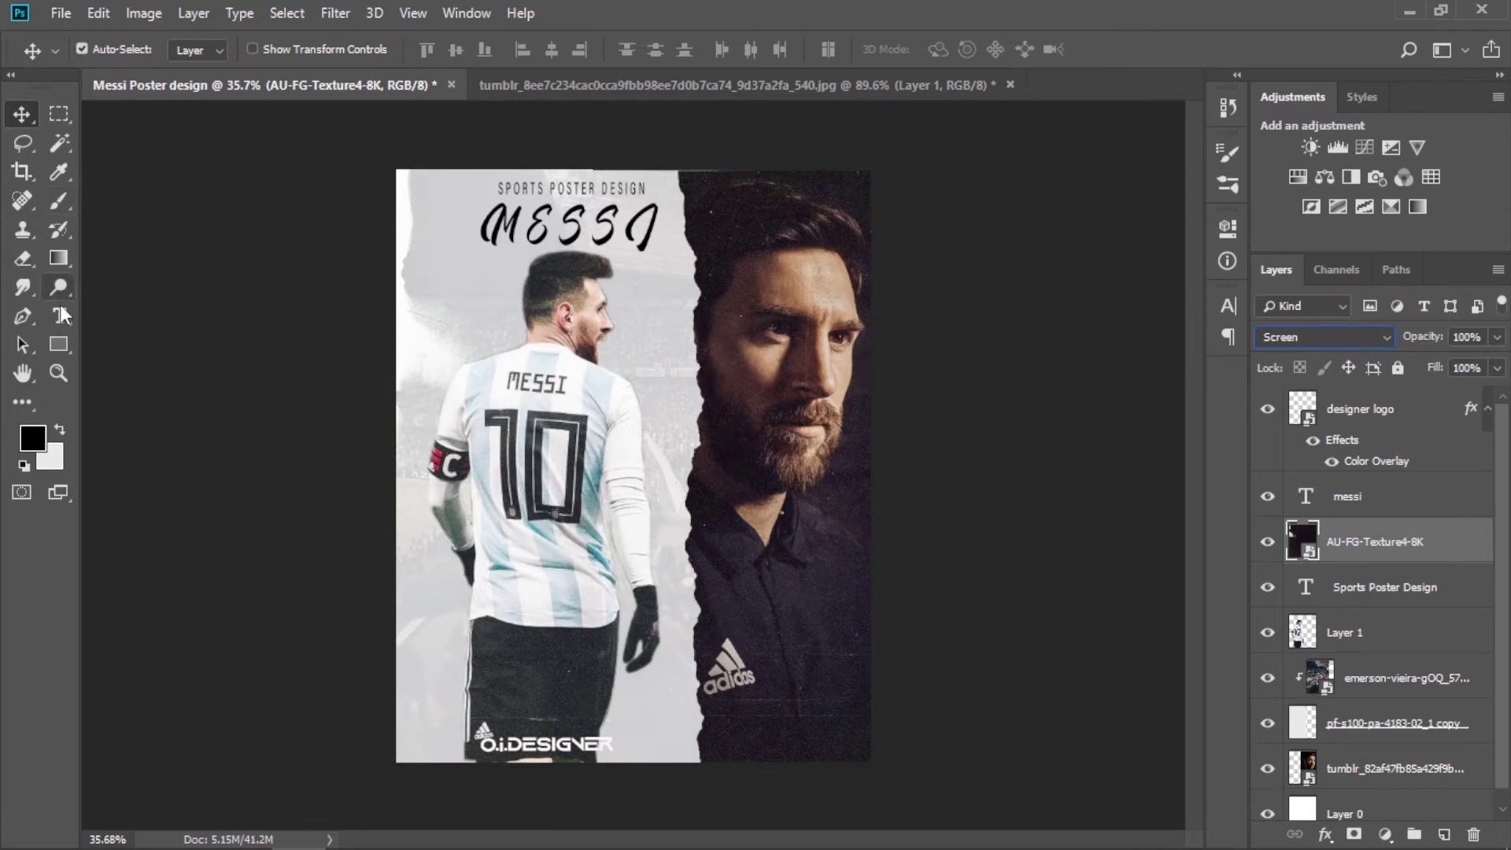
left_click(58, 344)
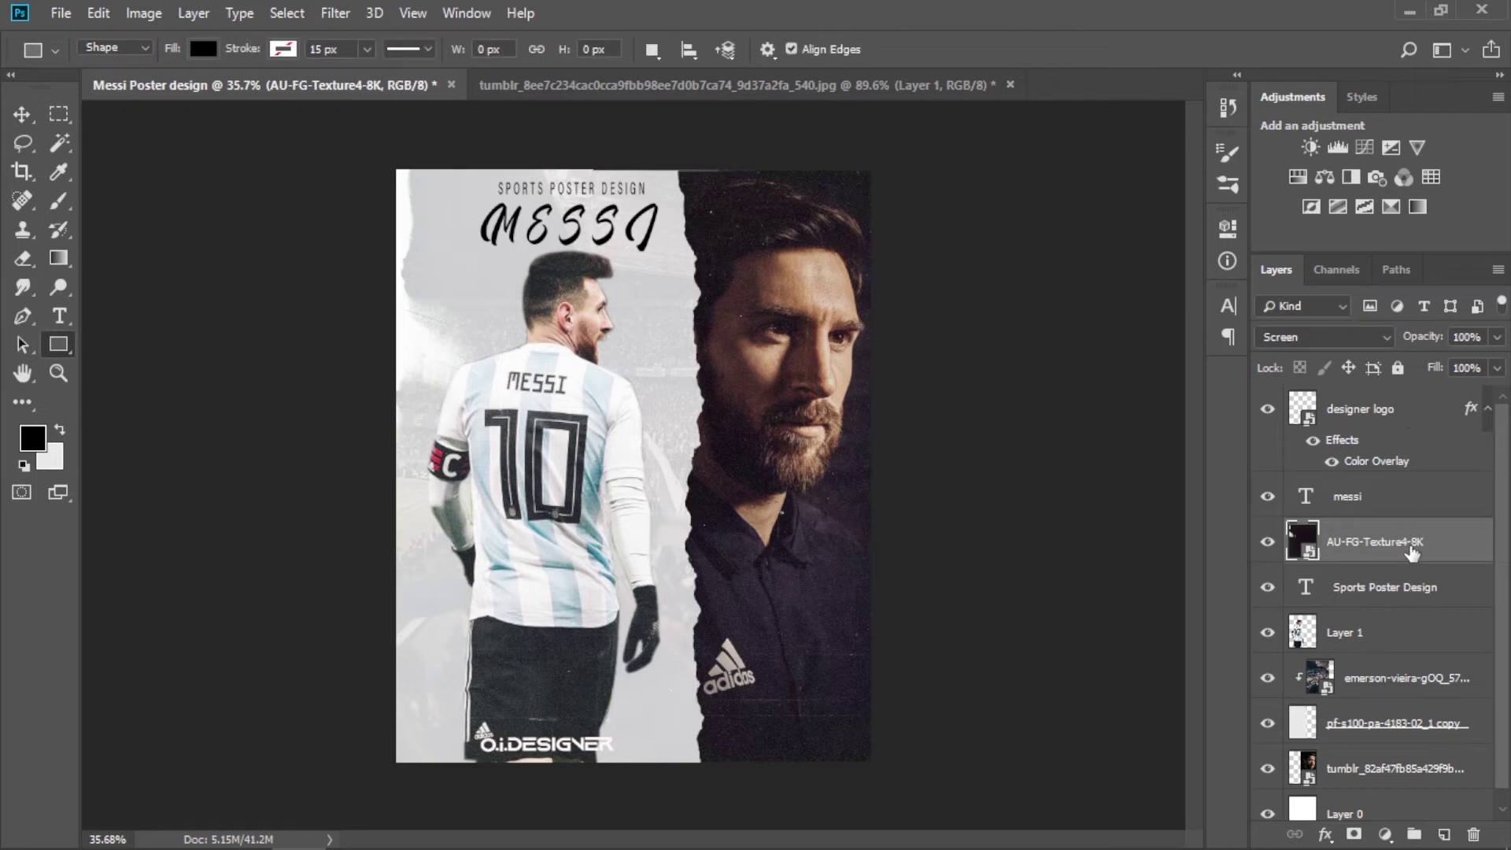
Move the grain texture layer to the top and add a new layer above the logo
left_click_drag(1411, 553, 1403, 421)
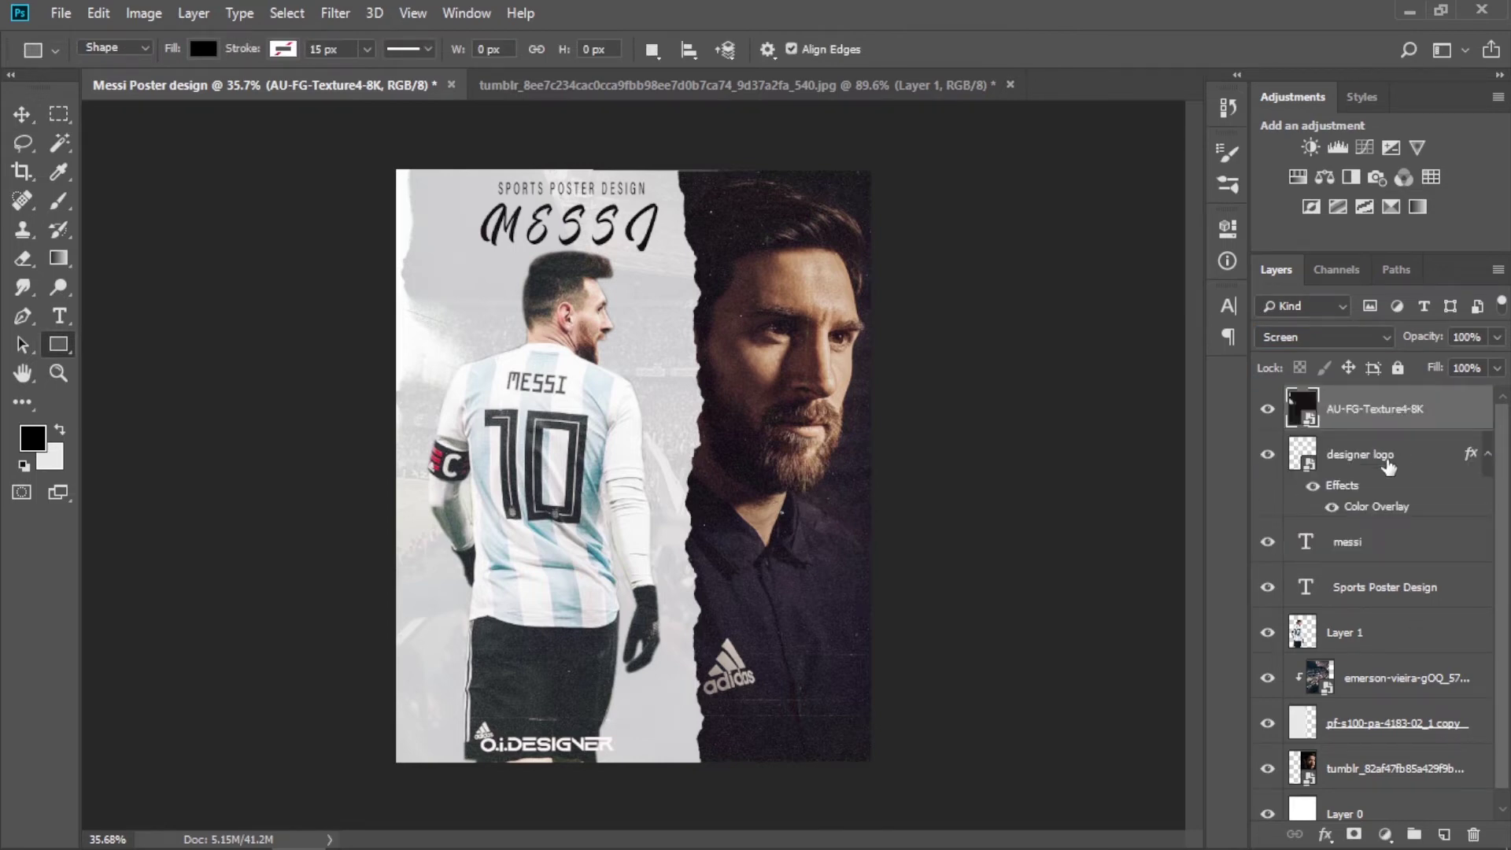
left_click(1389, 456)
left_click(1444, 834)
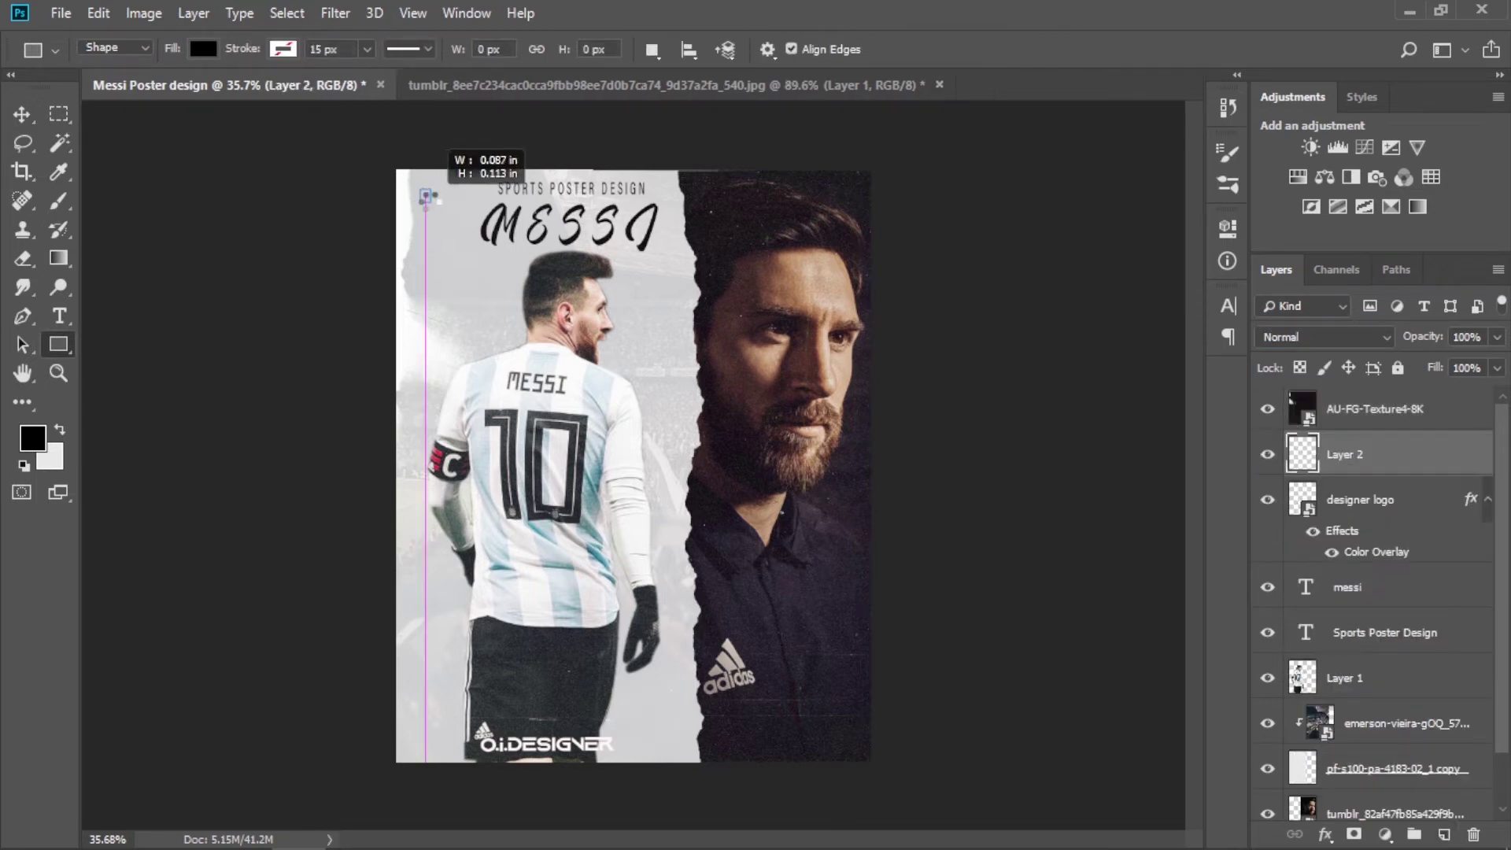
Draw a small black rectangle at the poster's top-left corner and duplicate it
left_click_drag(421, 190, 431, 202)
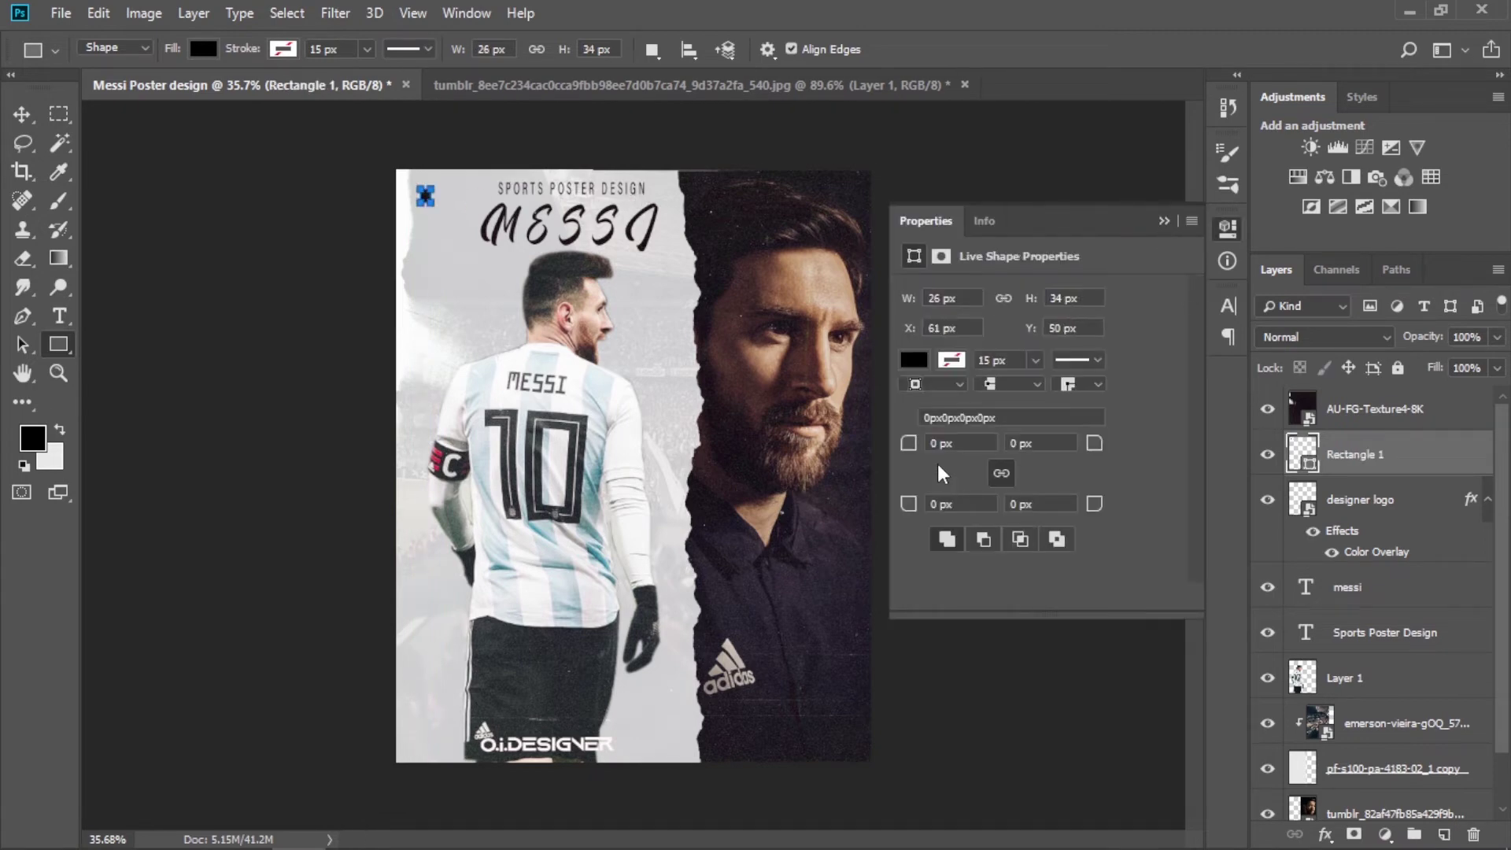
scroll(406, 260, "up", 1)
scroll(409, 315, "up", 1)
scroll(413, 377, "up", 1)
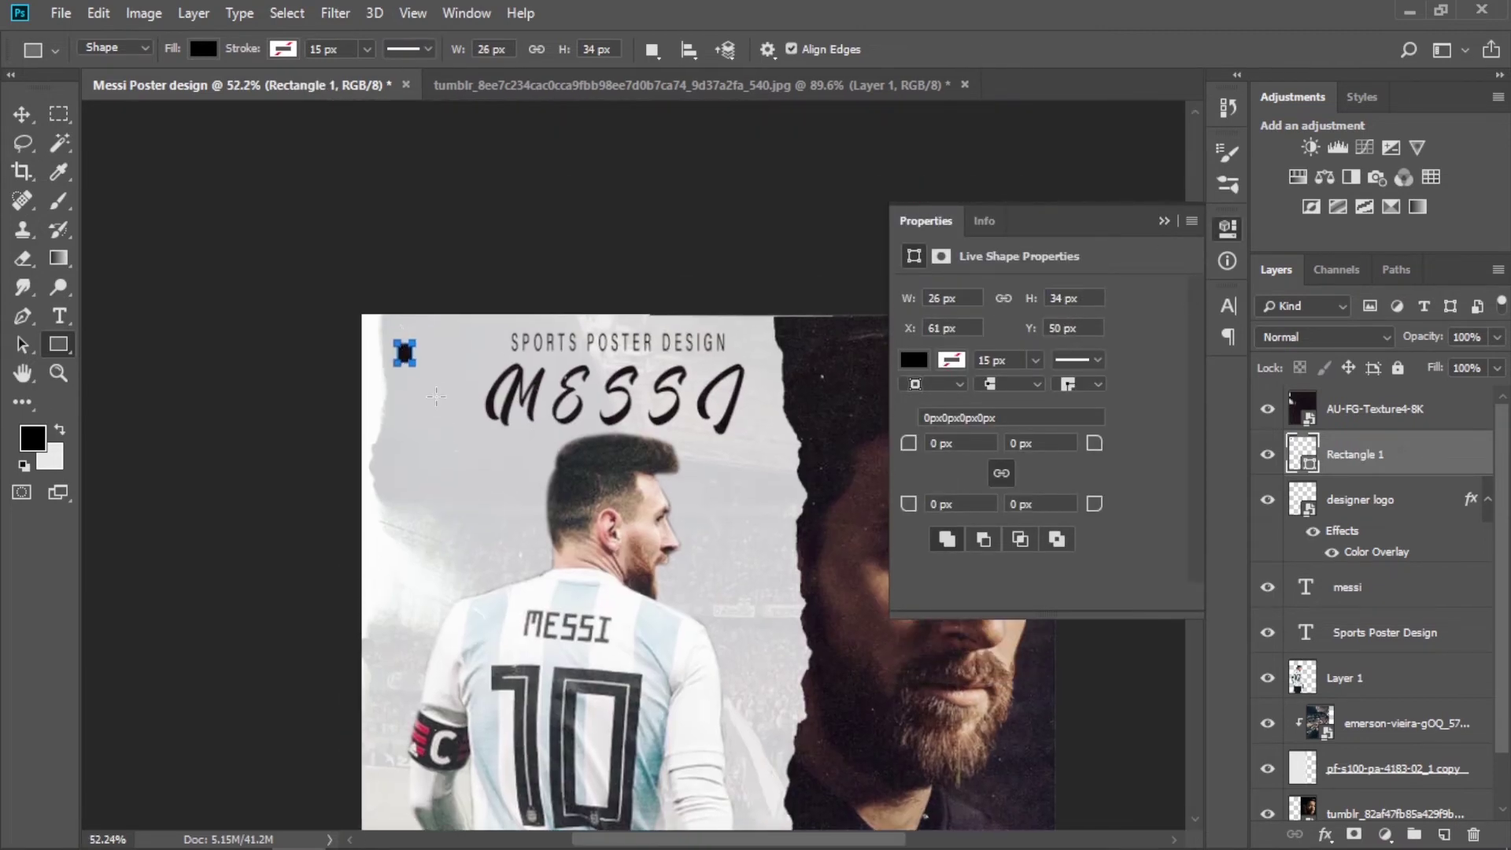
scroll(421, 443, "up", 1)
scroll(418, 346, "up", 1)
left_click_drag(417, 334, 397, 322)
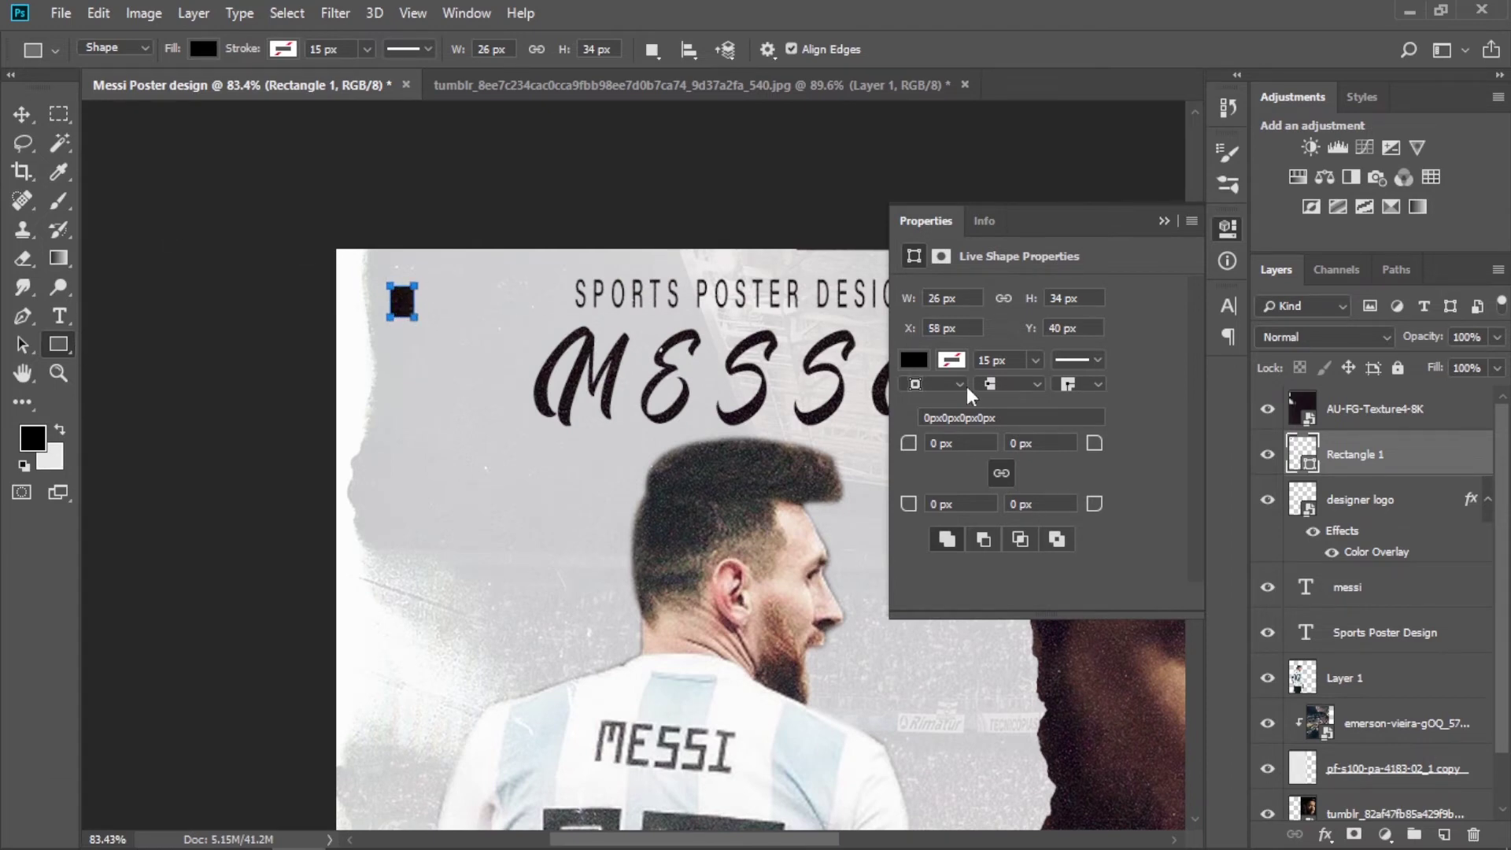
left_click(1163, 221)
key("ctrl+j")
Move the rectangle copy just below the original square
left_click(21, 114)
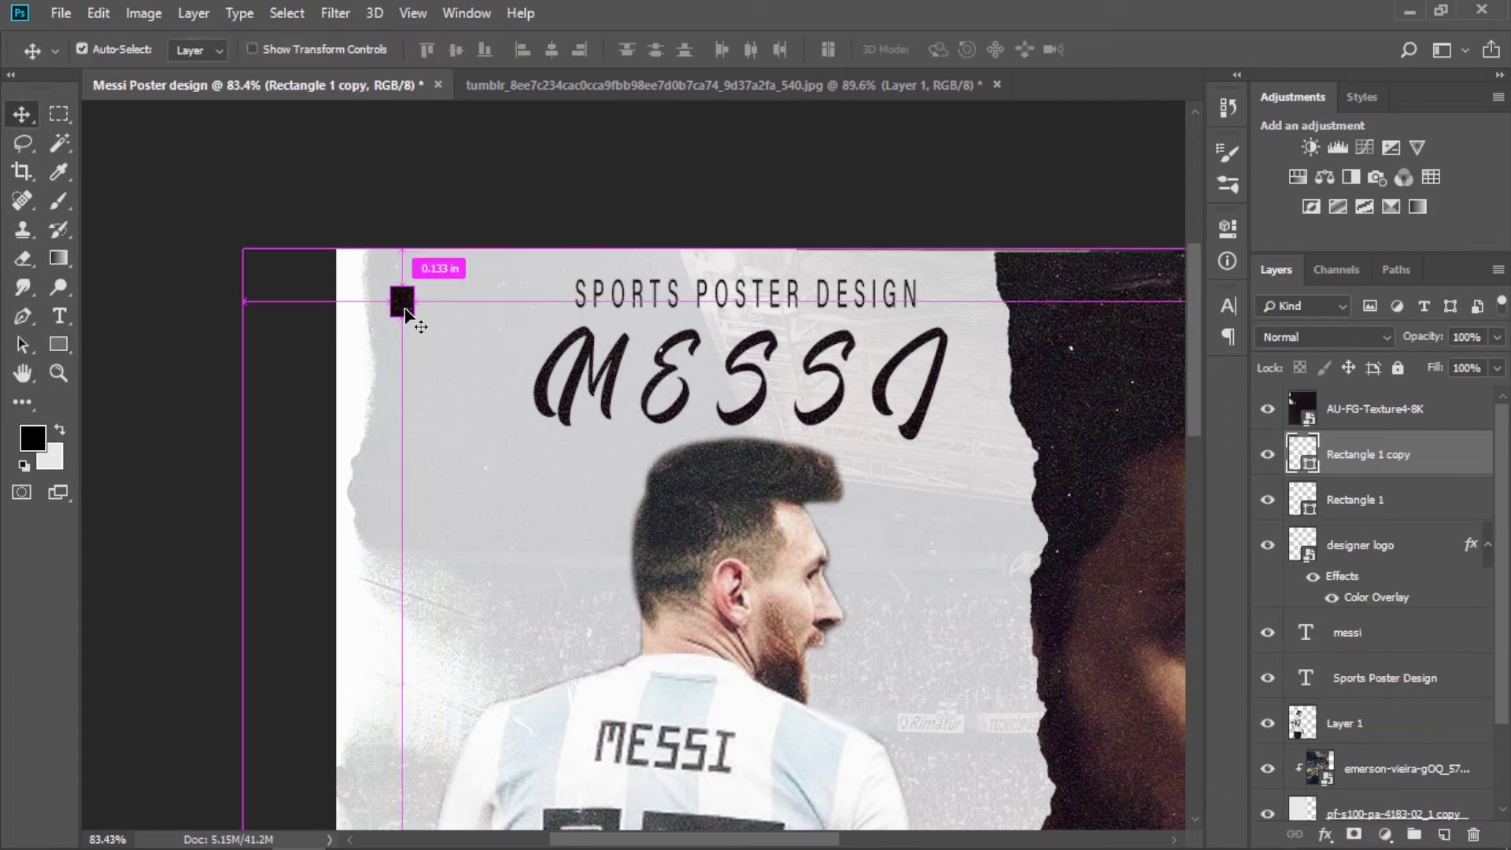
left_click_drag(404, 309, 405, 344)
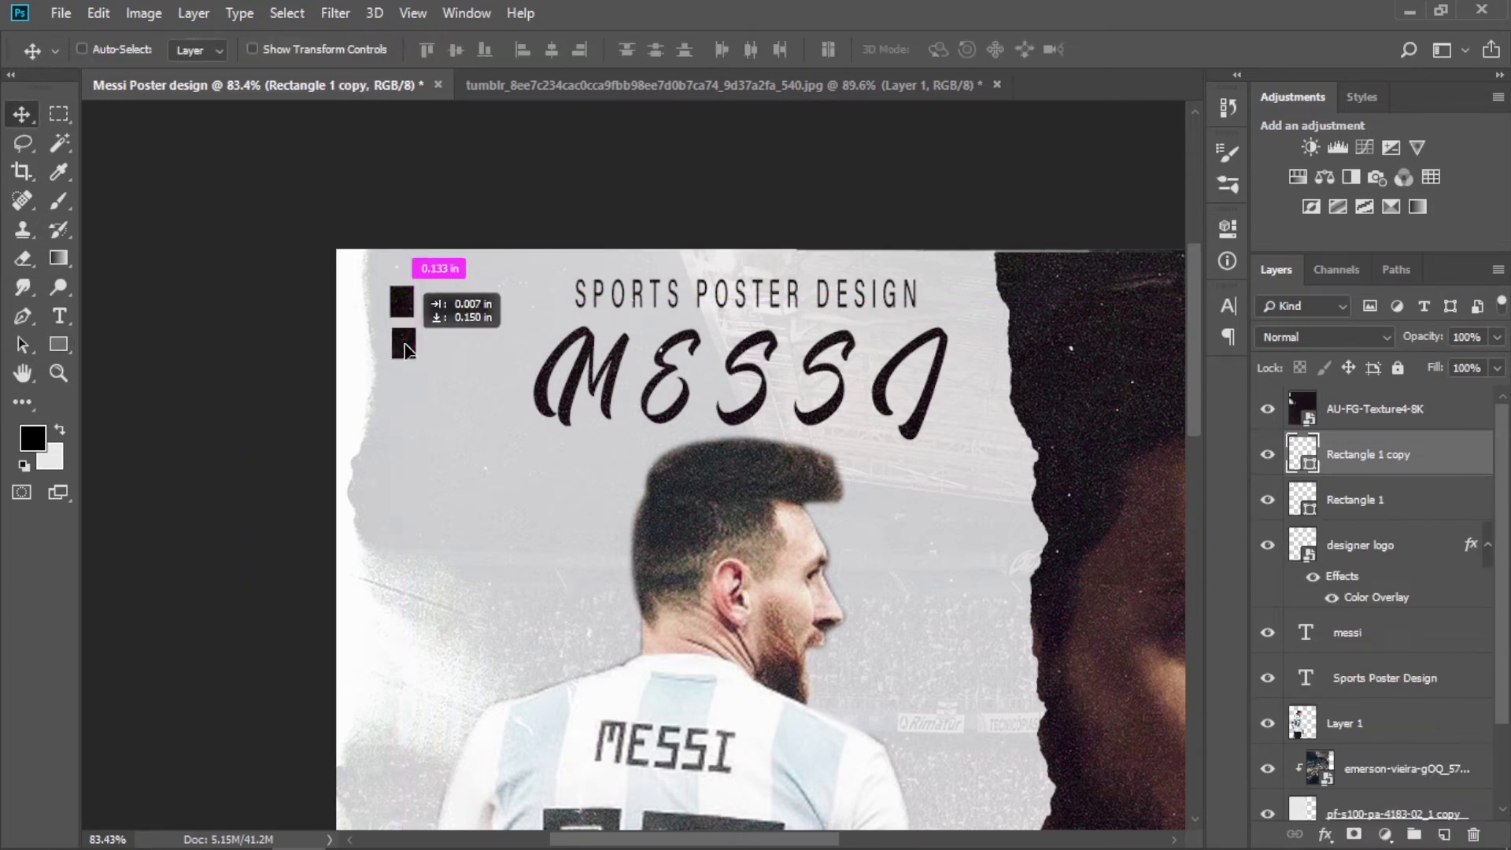
left_click_drag(406, 347, 405, 322)
left_click(406, 338, "ctrl")
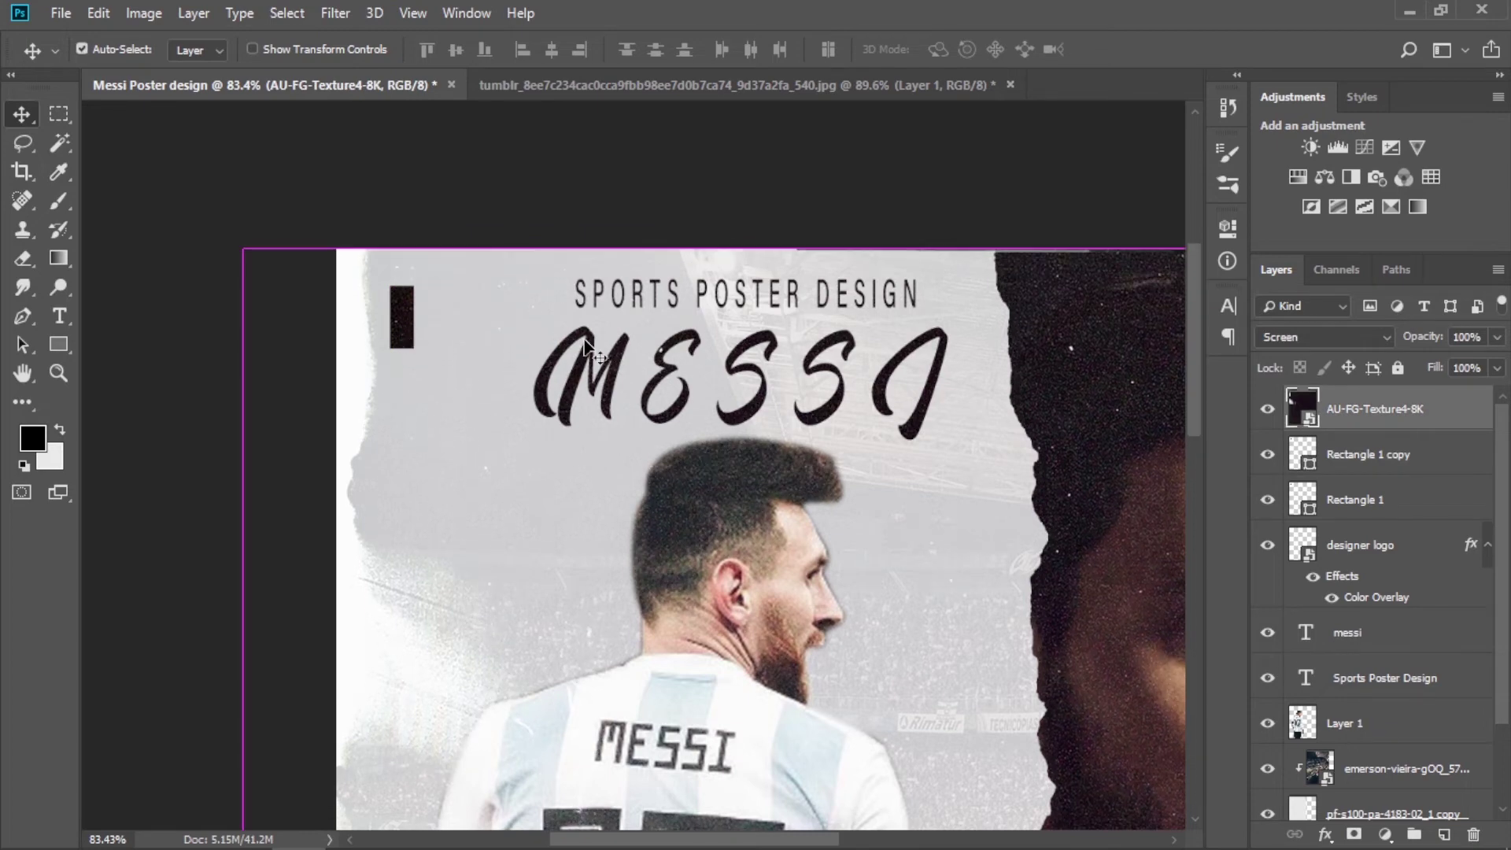
left_click(371, 320)
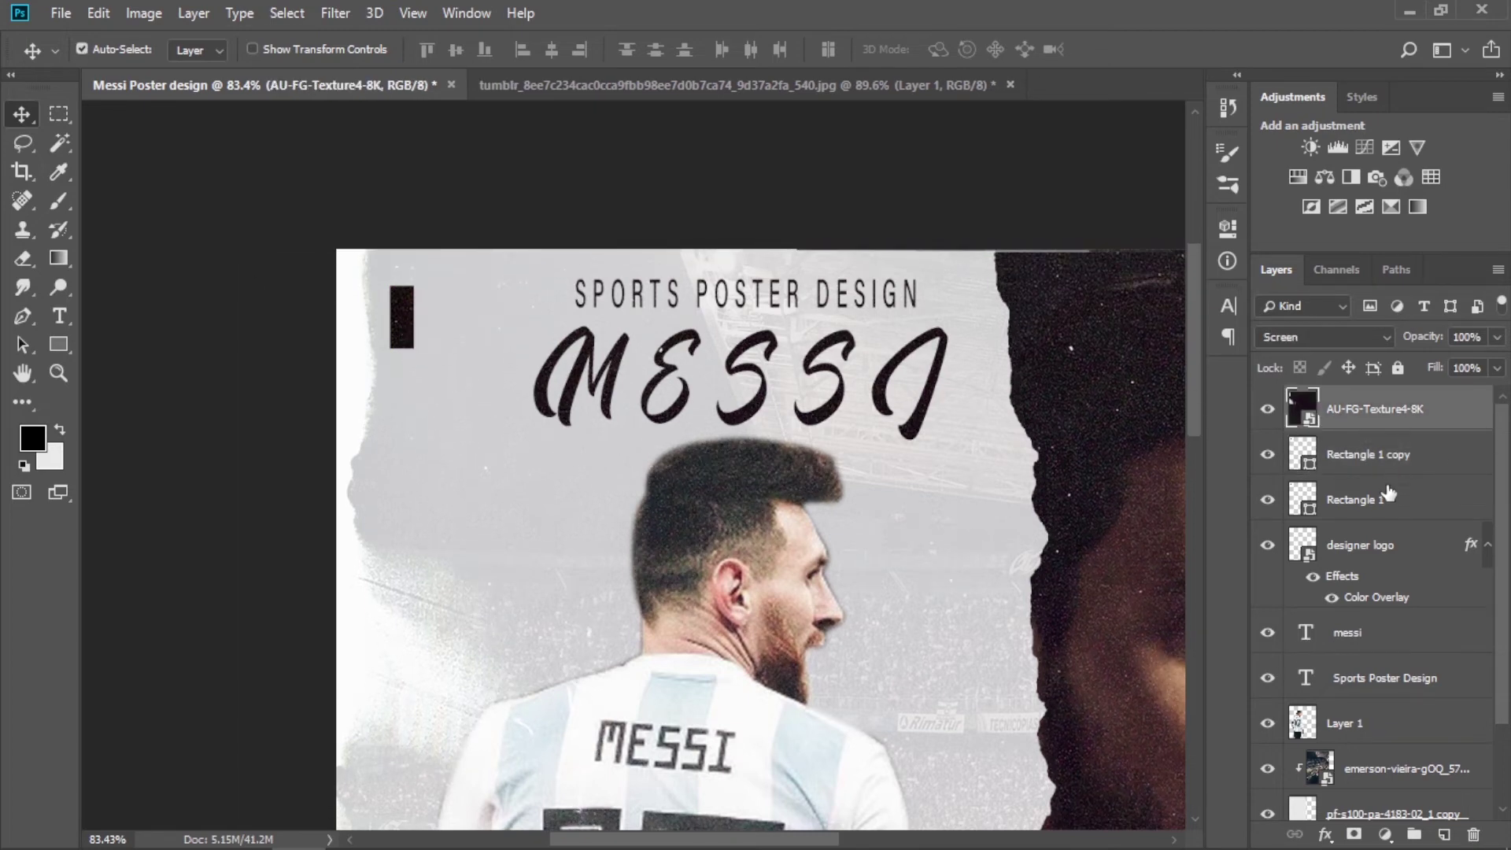
left_click(1386, 457)
key("ctrl+t")
key("Return")
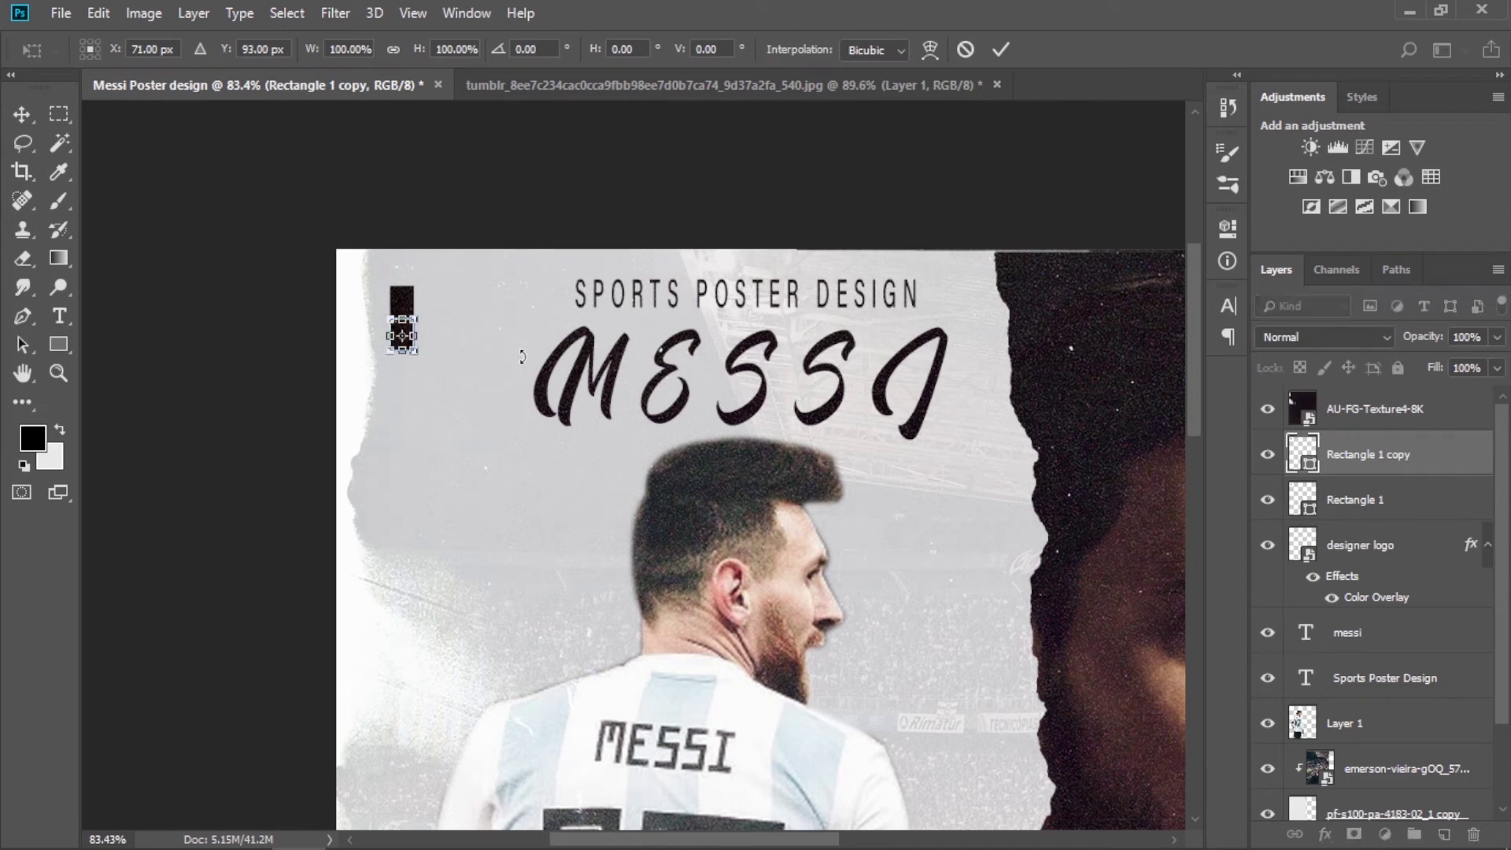
Duplicate the square again and move the third copy below the other two
key("ctrl+j")
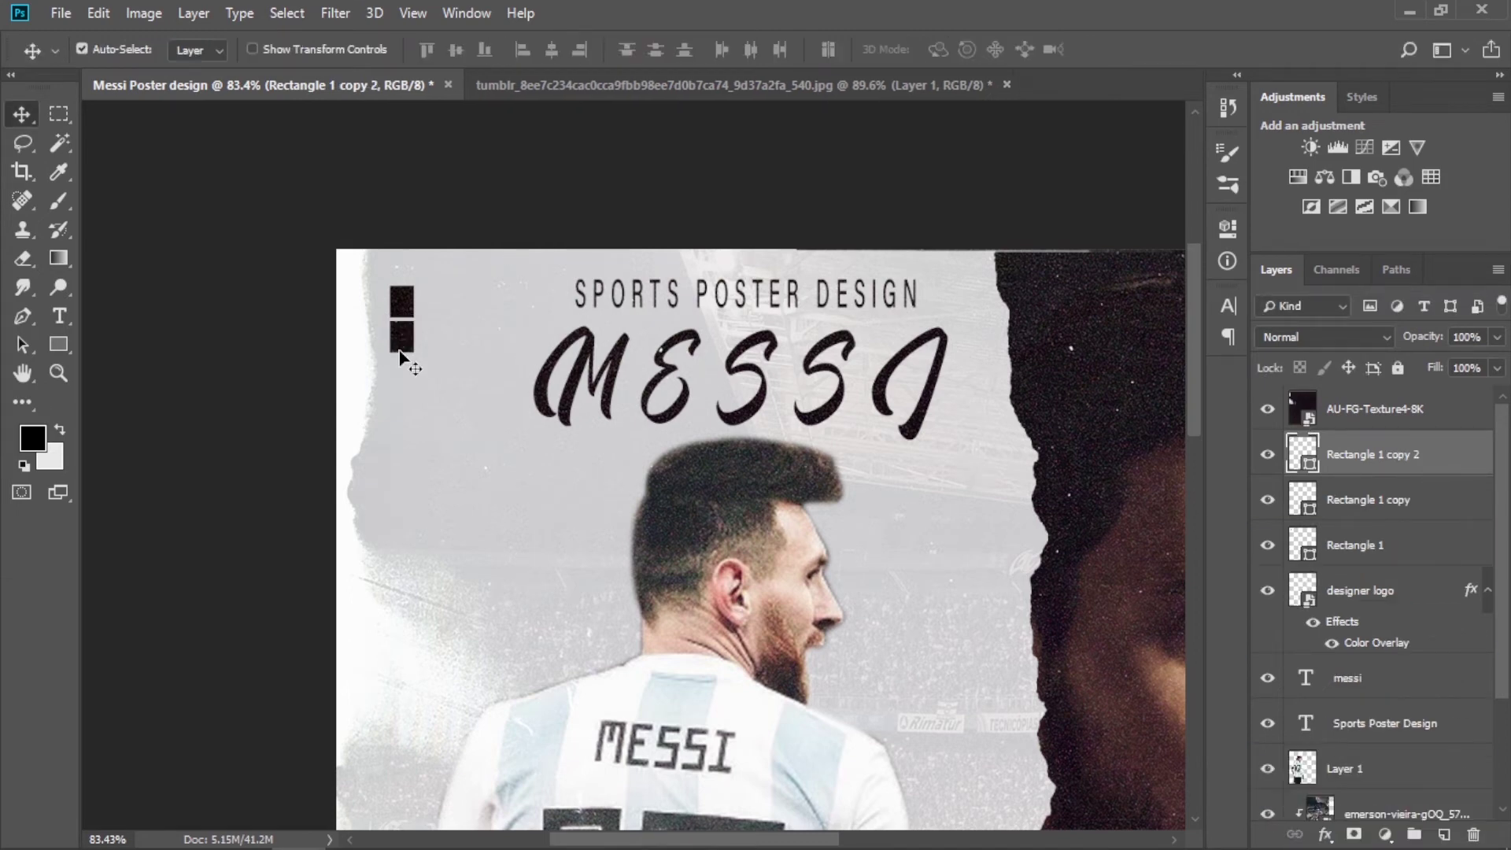
left_click_drag(404, 350, 560, 377)
left_click(1430, 470)
key("ctrl+t")
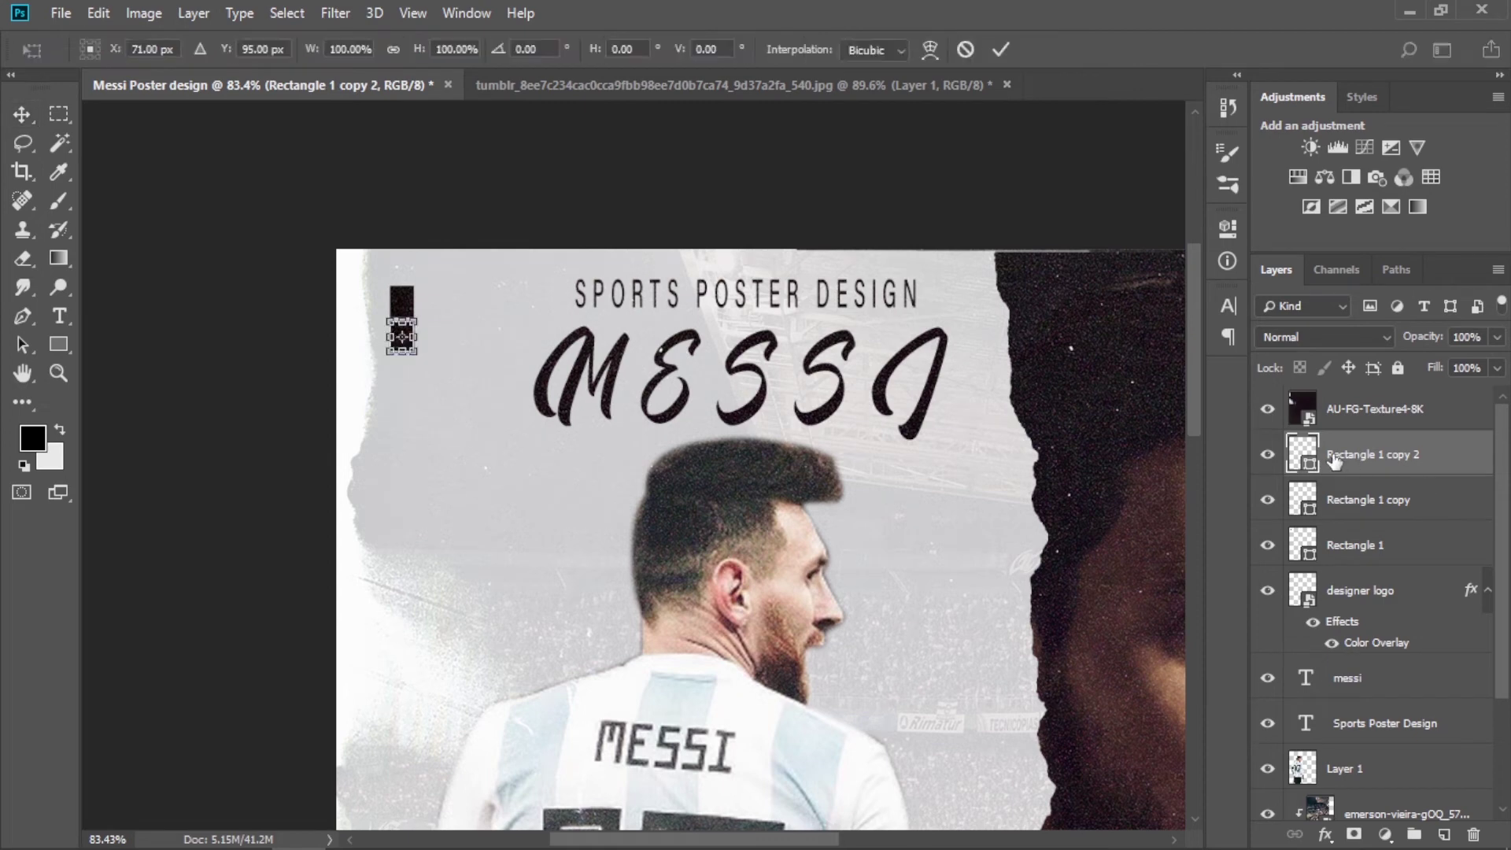
left_click_drag(402, 337, 402, 368)
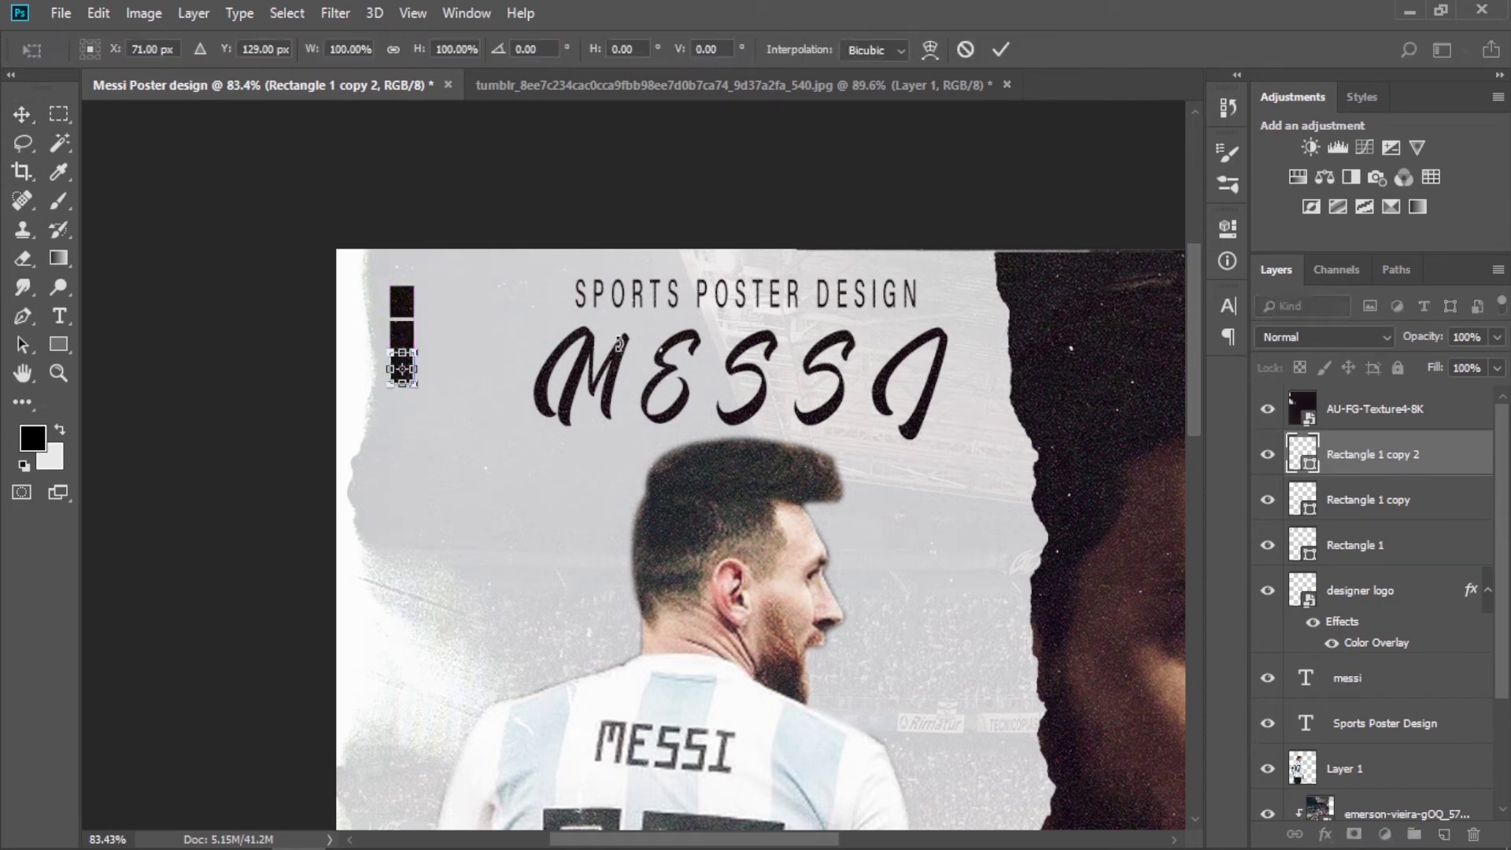
key("Return")
left_click(415, 369)
Nudge the third square slightly lower so the three form a neat column
left_click(1347, 464)
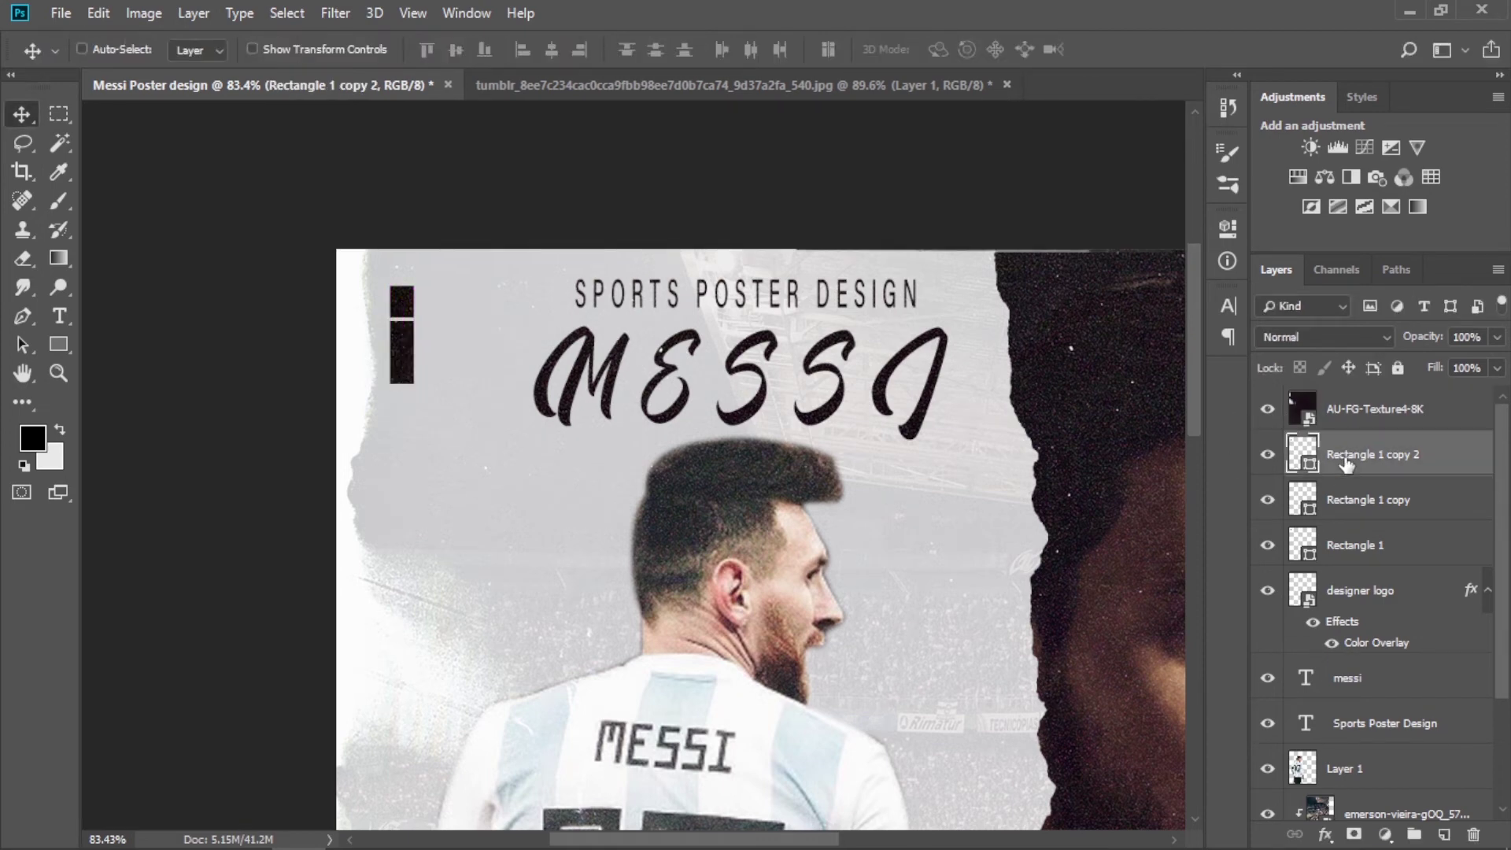
key("ctrl+alt+t")
key("shift+Down")
key("shift+Down")
key("shift+Down")
key("Return")
key("ctrl+alt+t")
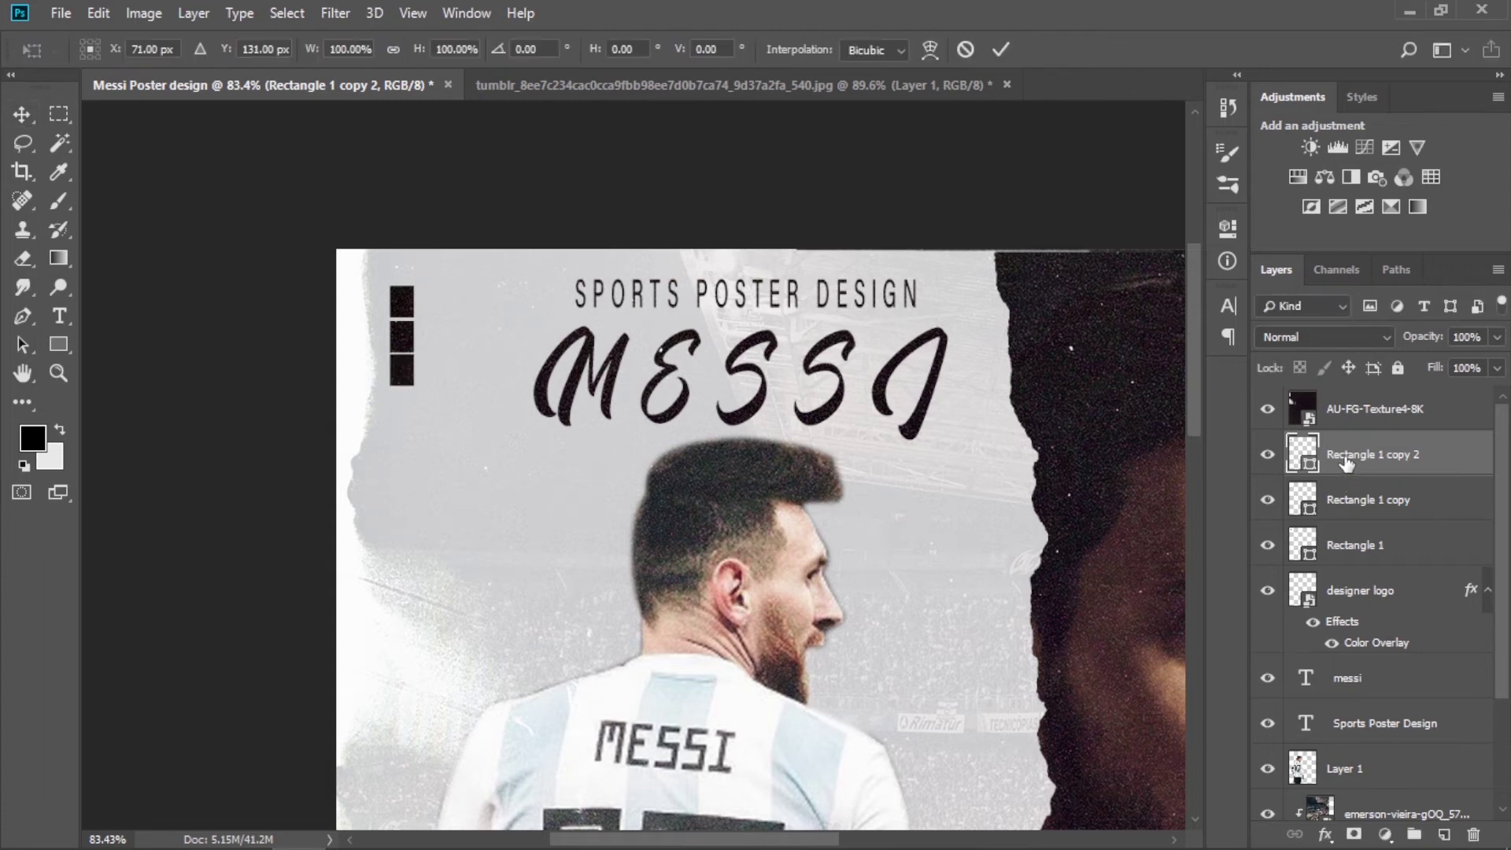
key("Down")
key("Down")
key("Return")
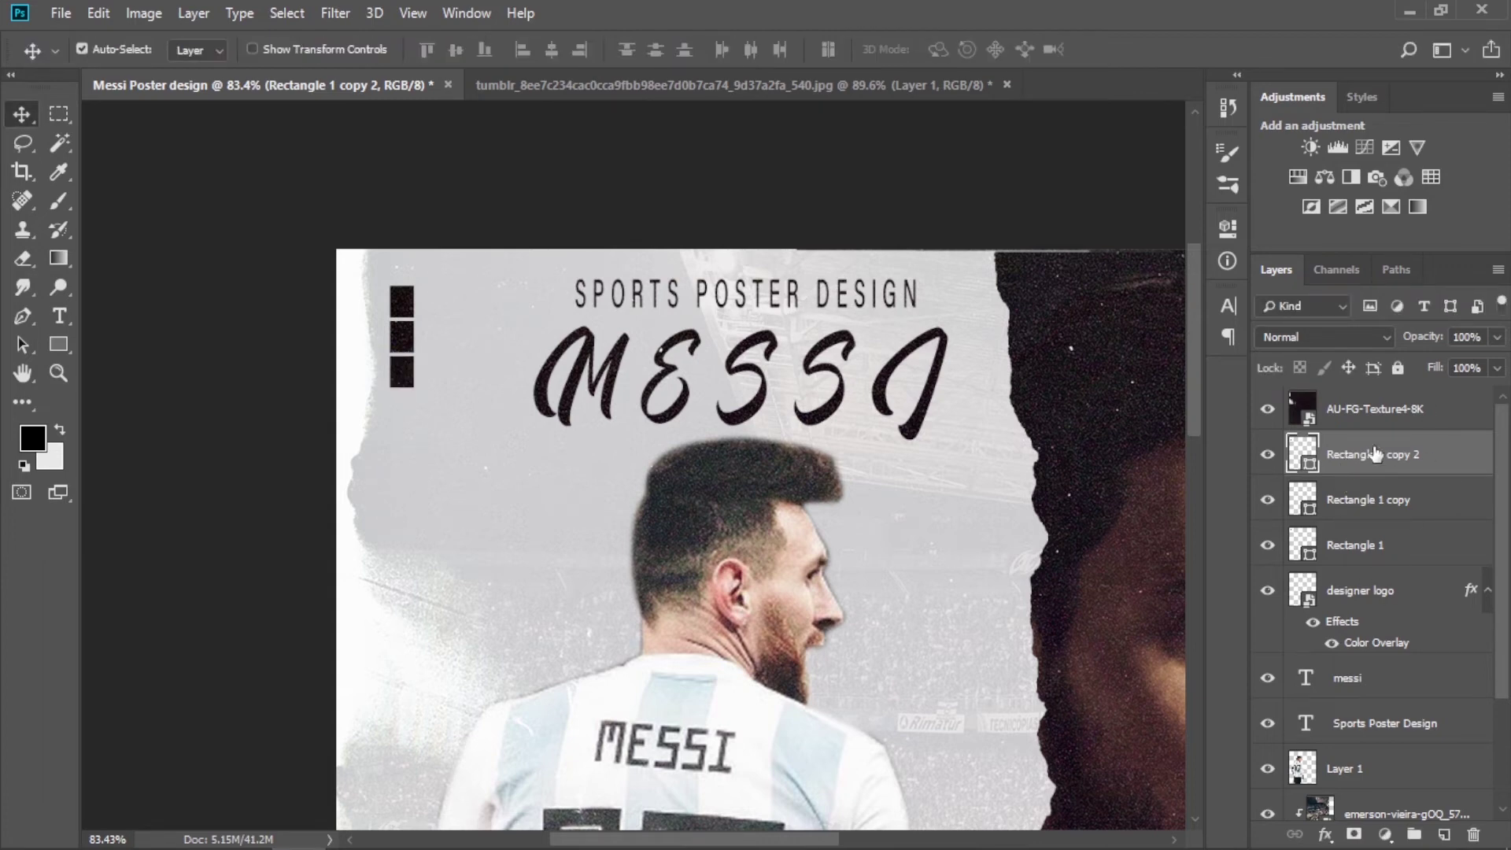
left_click(59, 344)
left_click(202, 50)
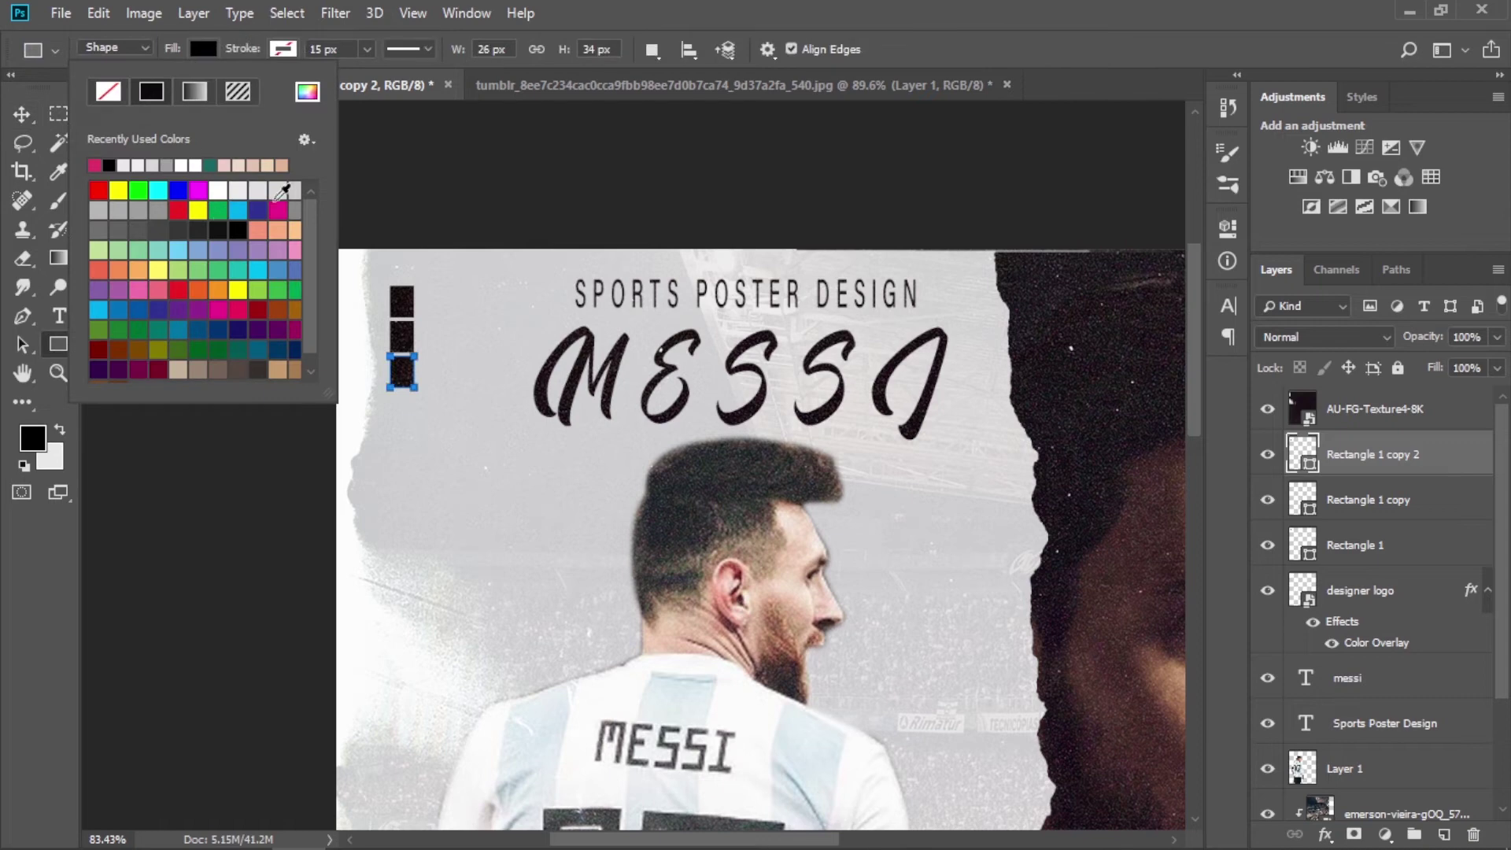
Give the third square a darker grey fill and the middle square a grey fill
left_click(277, 191)
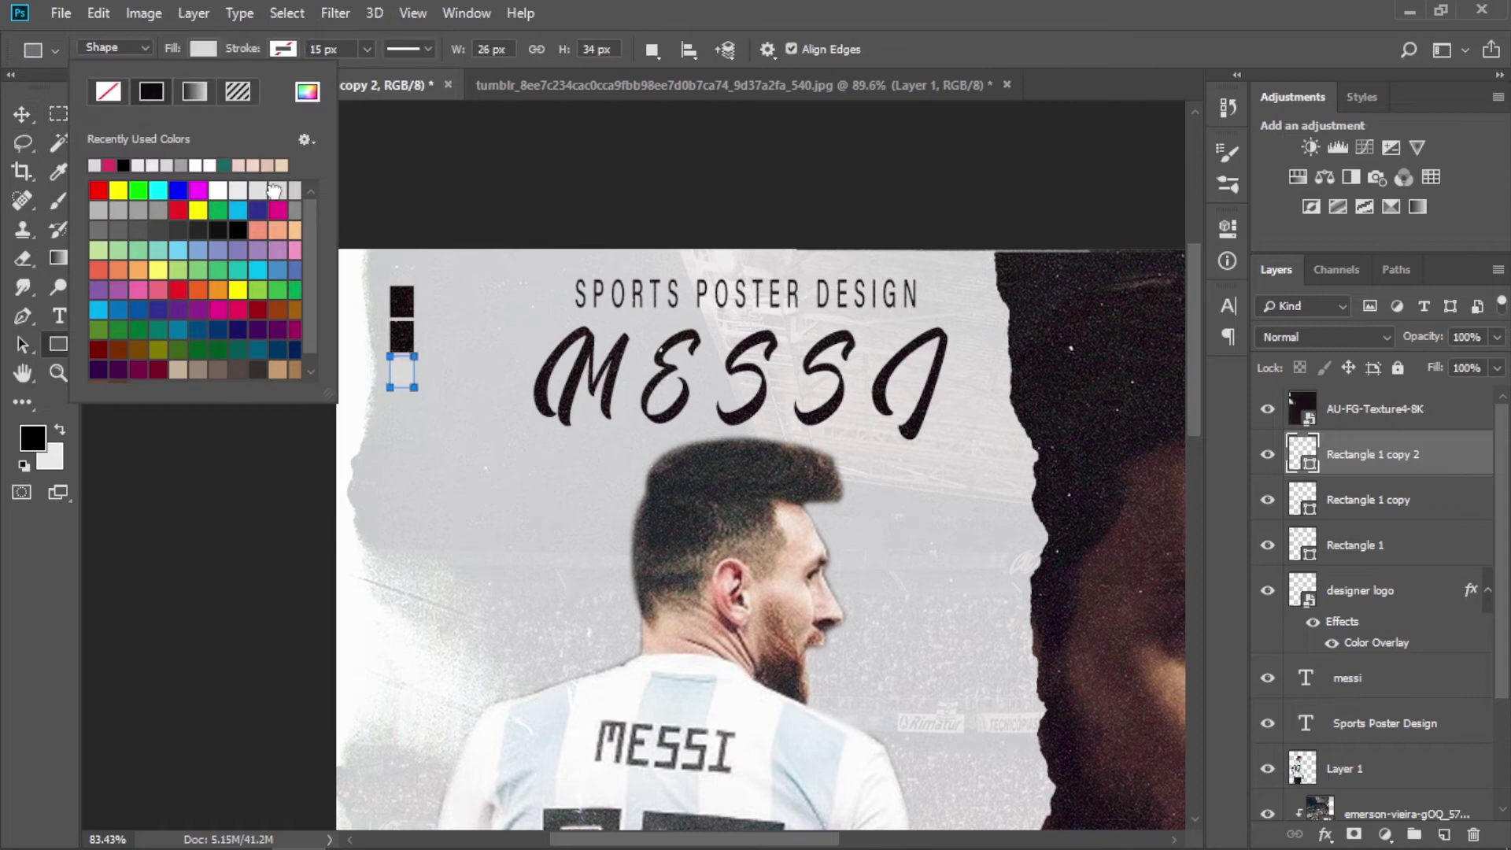
left_click(96, 229)
left_click(1385, 500)
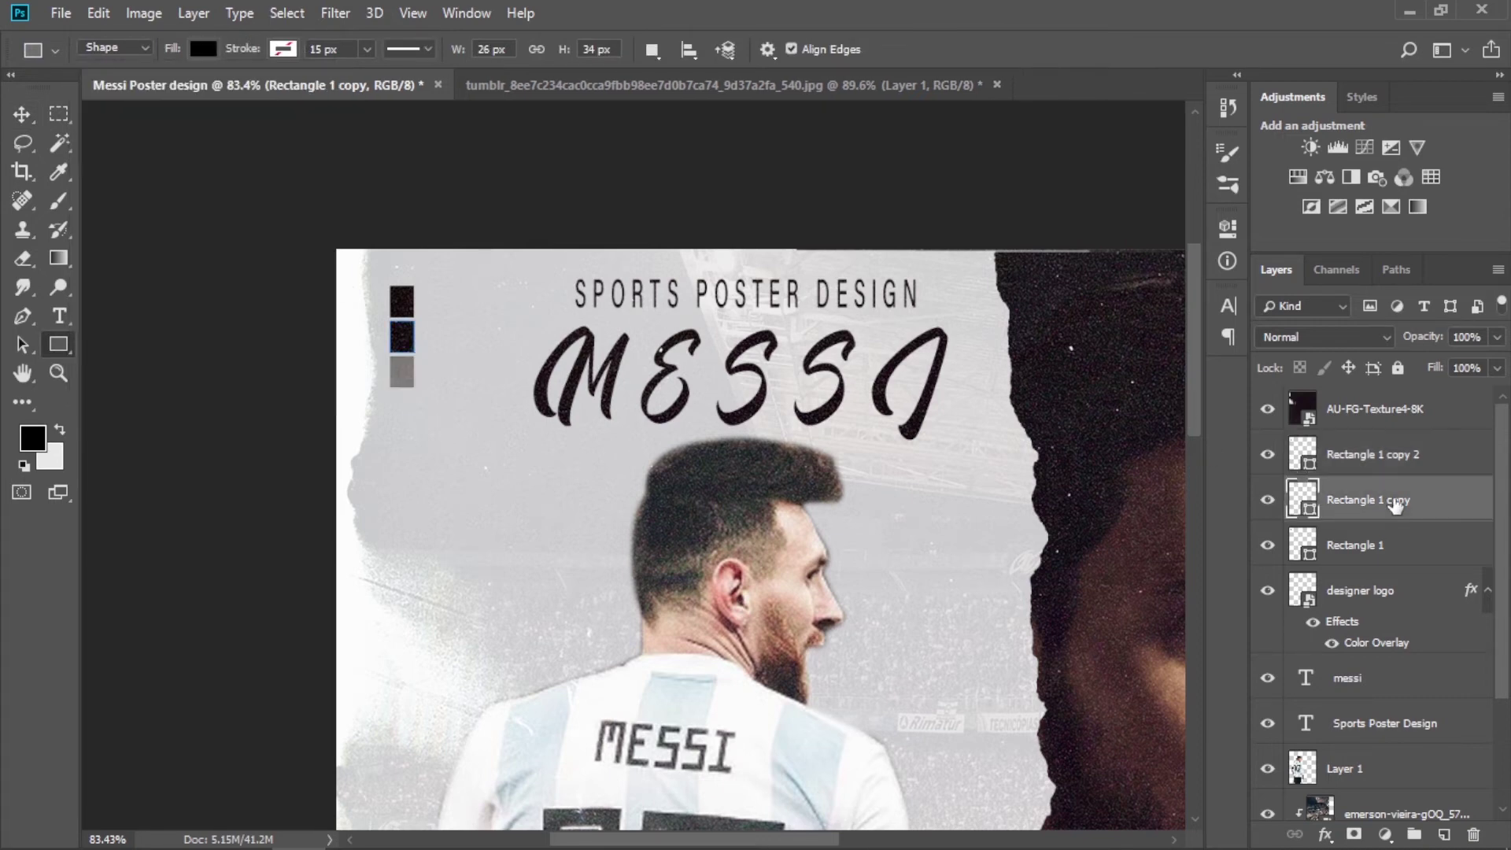
left_click(202, 50)
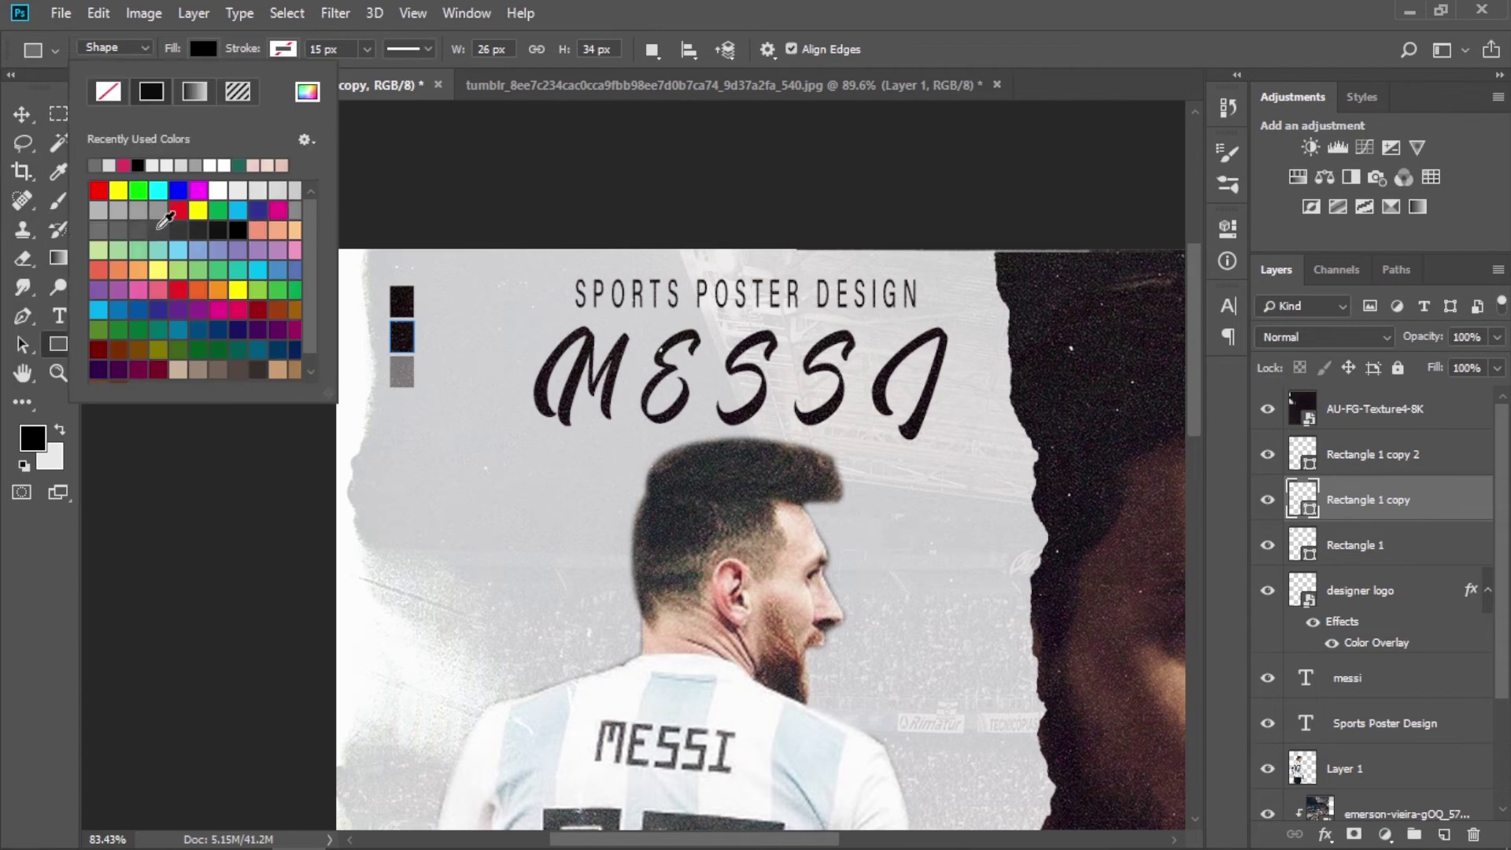
left_click(160, 228)
left_click(1385, 488)
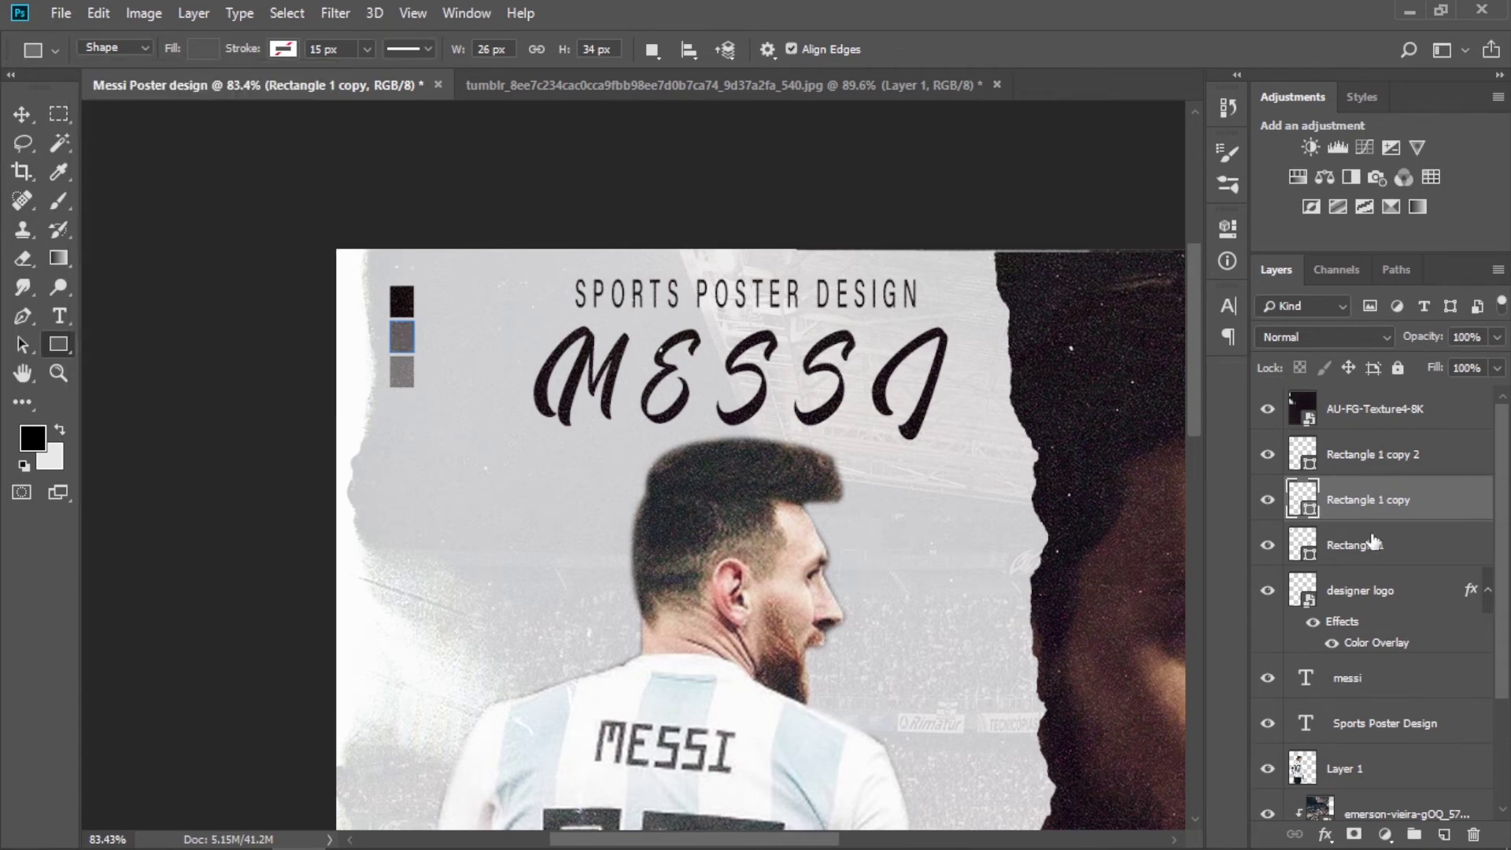
Rasterize the three square layers and merge them into one layer
left_click(1377, 458)
left_click(1379, 552, "shift")
right_click(1378, 553)
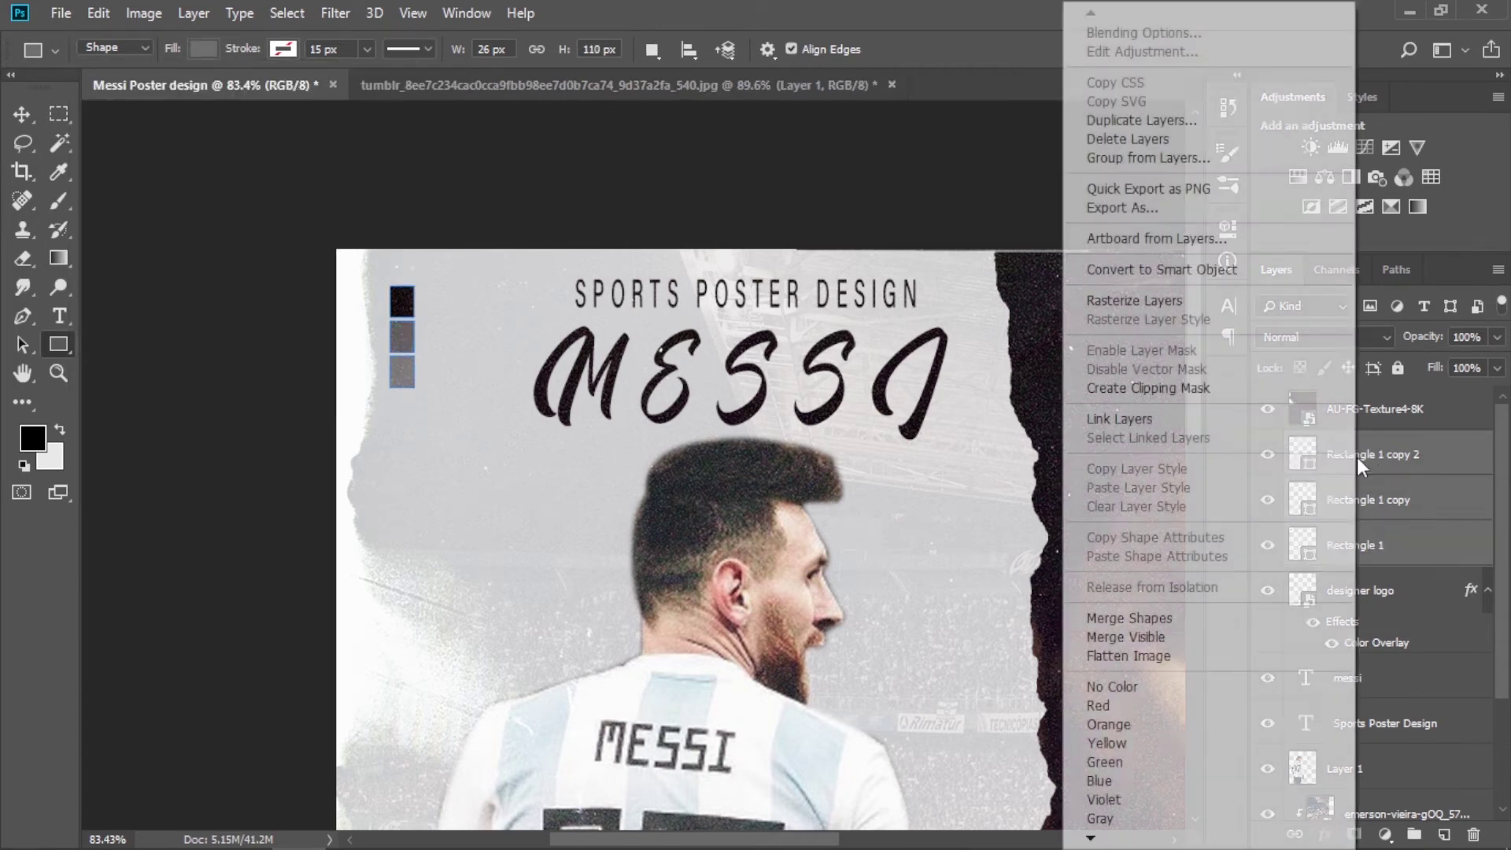
left_click(1117, 298)
right_click(1343, 464)
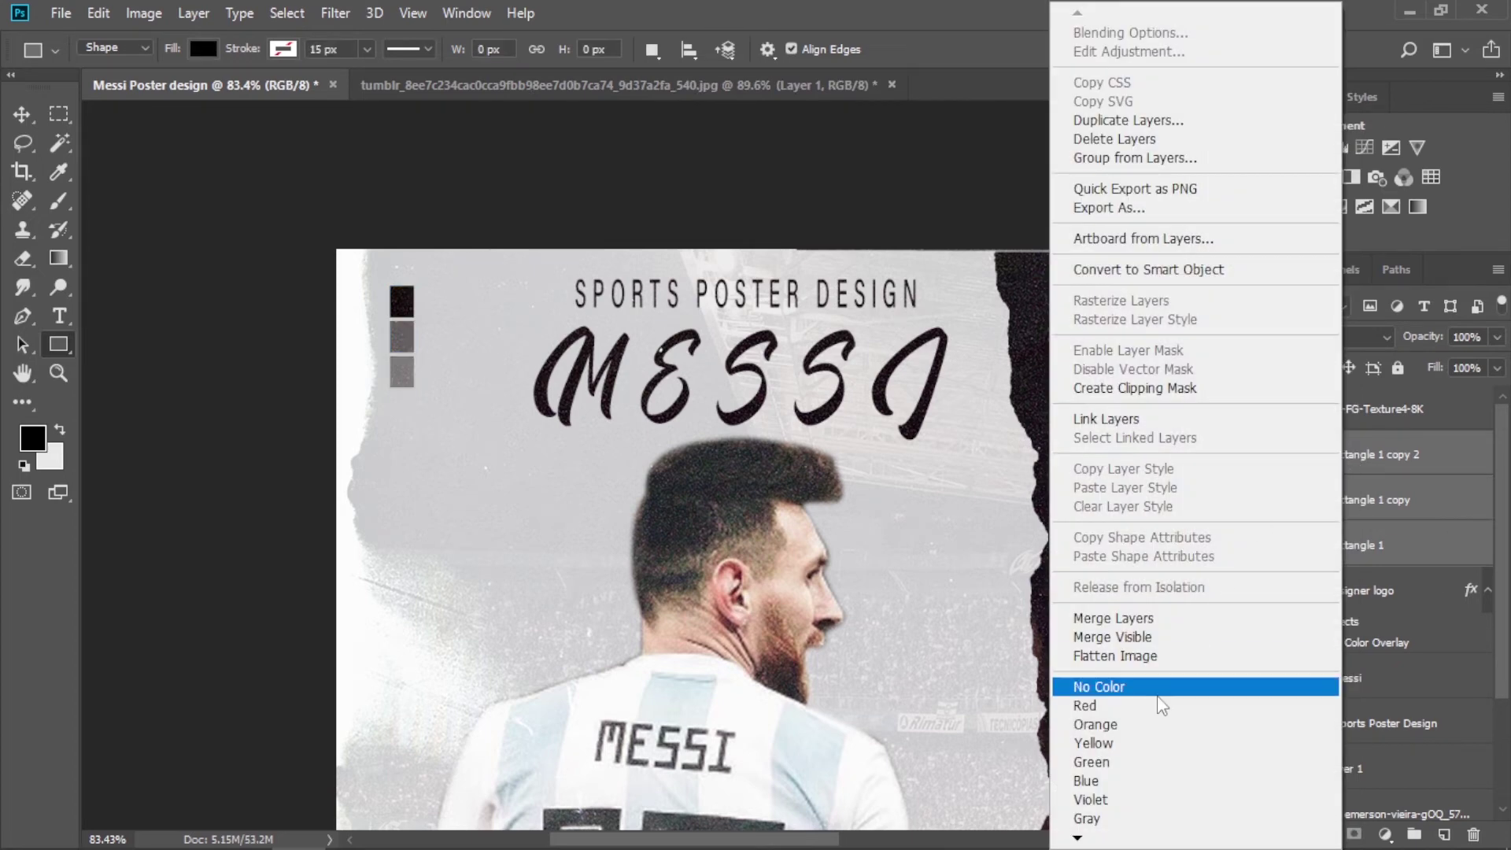
left_click(1274, 618)
Duplicate the merged squares and move the copy to the poster's bottom-right corner
left_click_drag(1389, 461, 1443, 834)
key("ctrl+t")
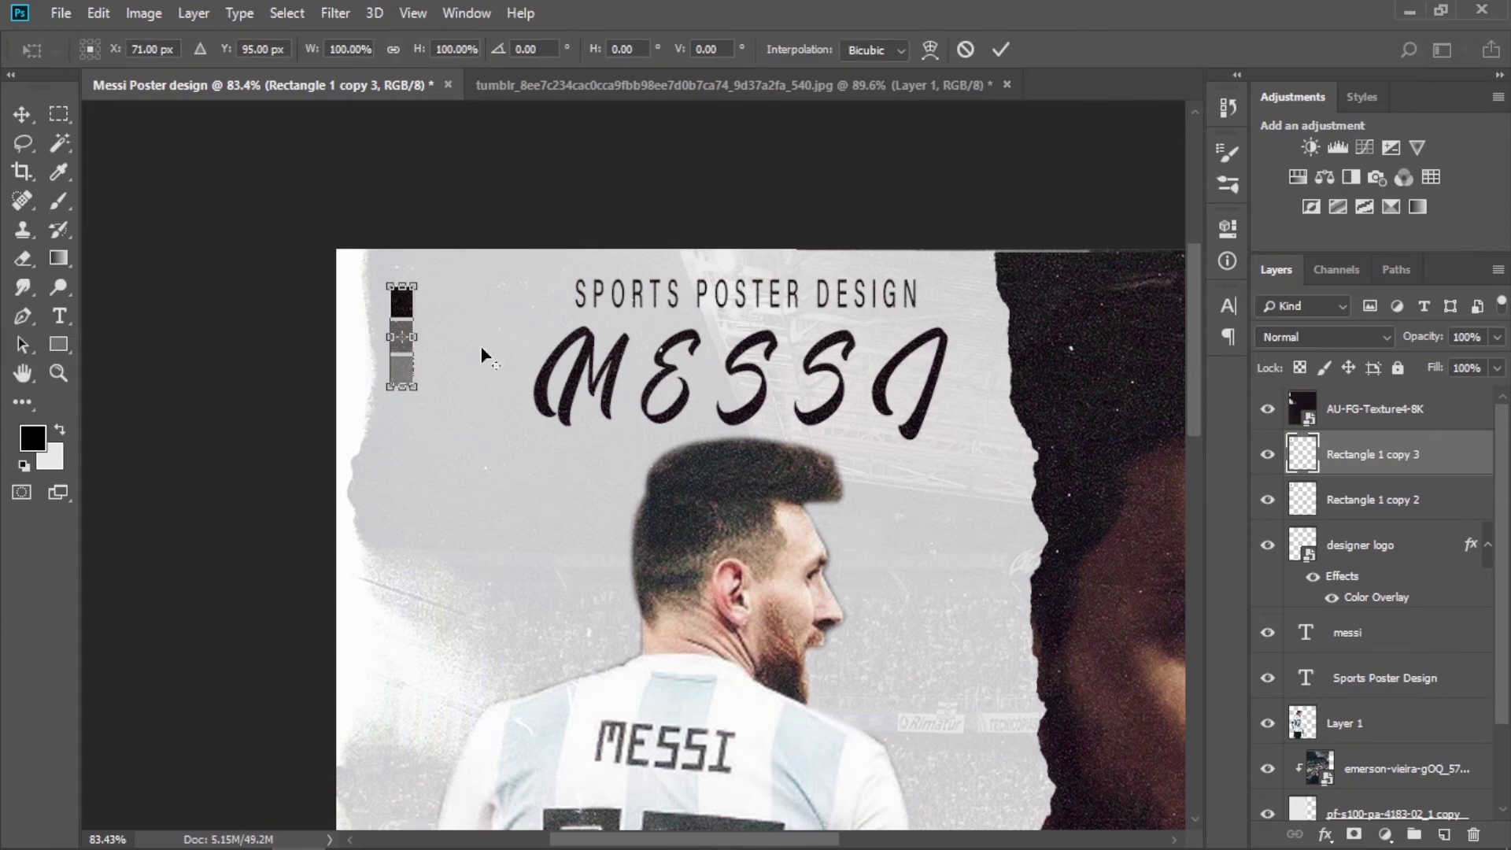
key("ctrl+0")
mouse_move(383, 144)
left_mouse_down()
mouse_move(886, 781)
mouse_move(882, 769)
left_mouse_up()
key("u")
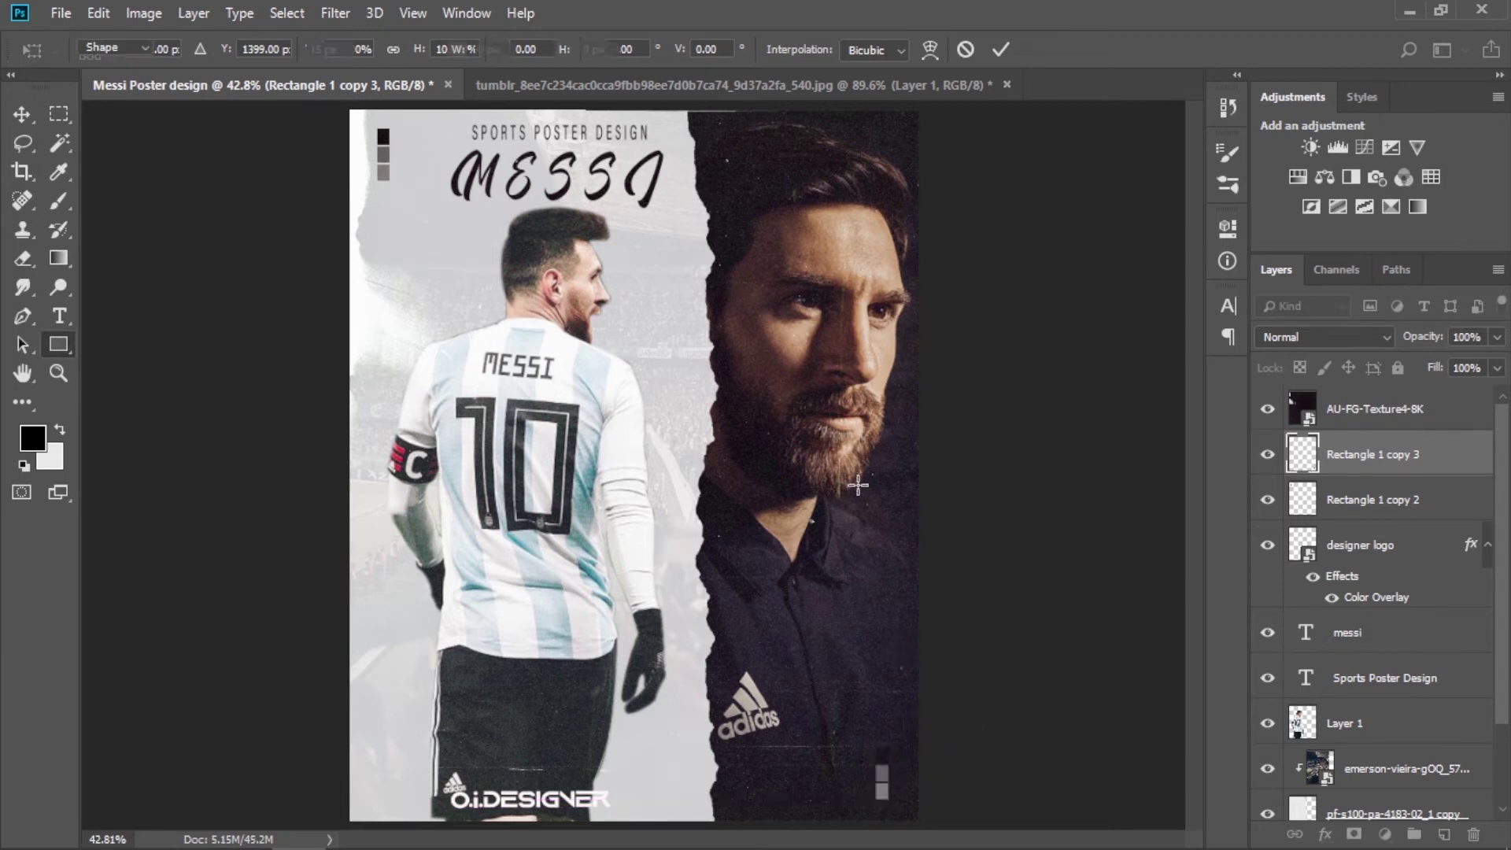
key("Return")
scroll(708, 472, "up", 1, "alt")
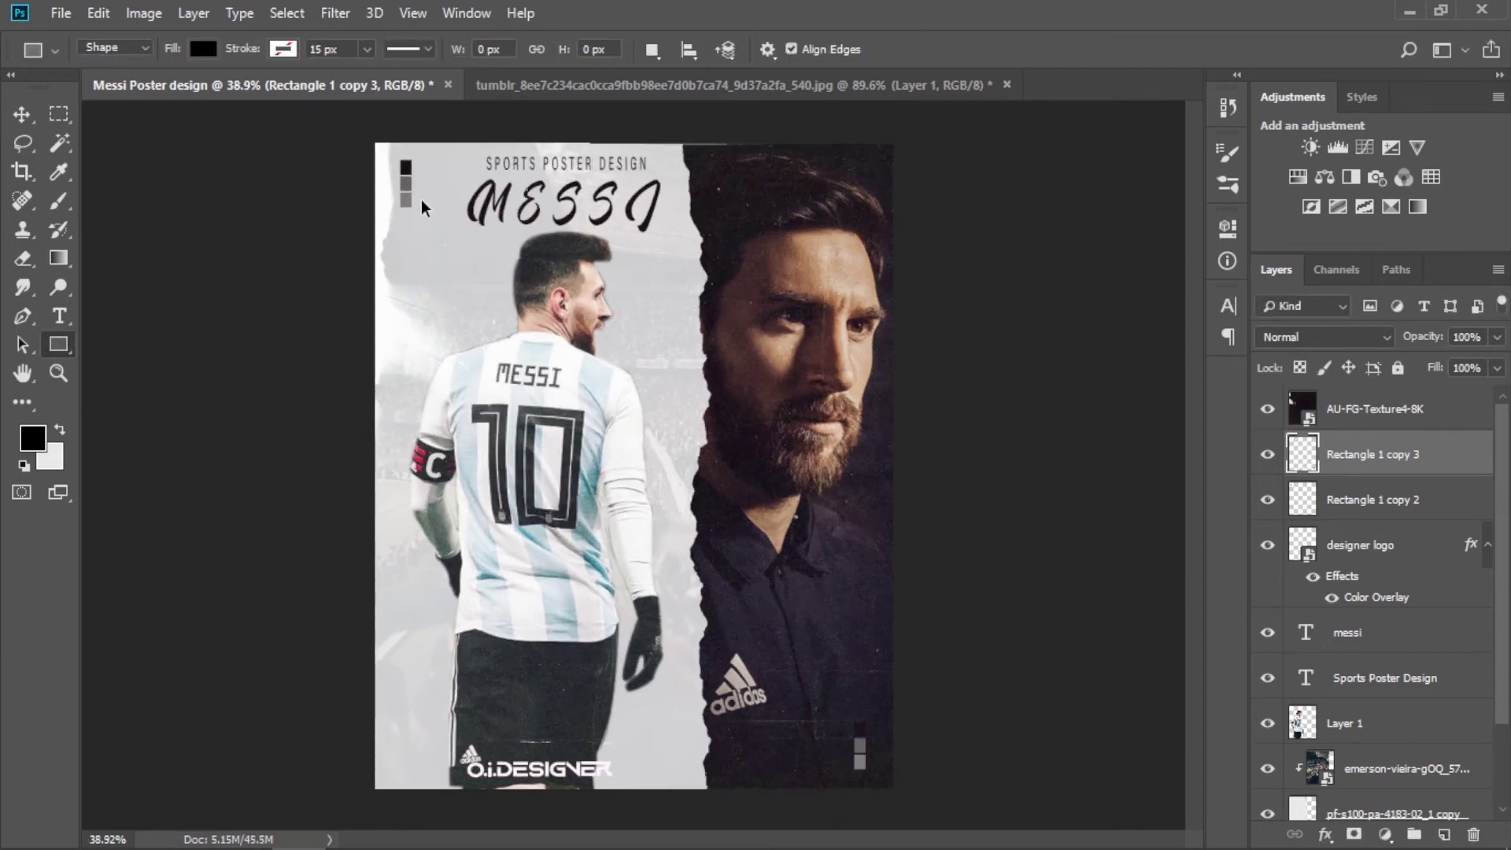
scroll(850, 771, "down", 3, "alt")
scroll(506, 256, "up", 2, "alt")
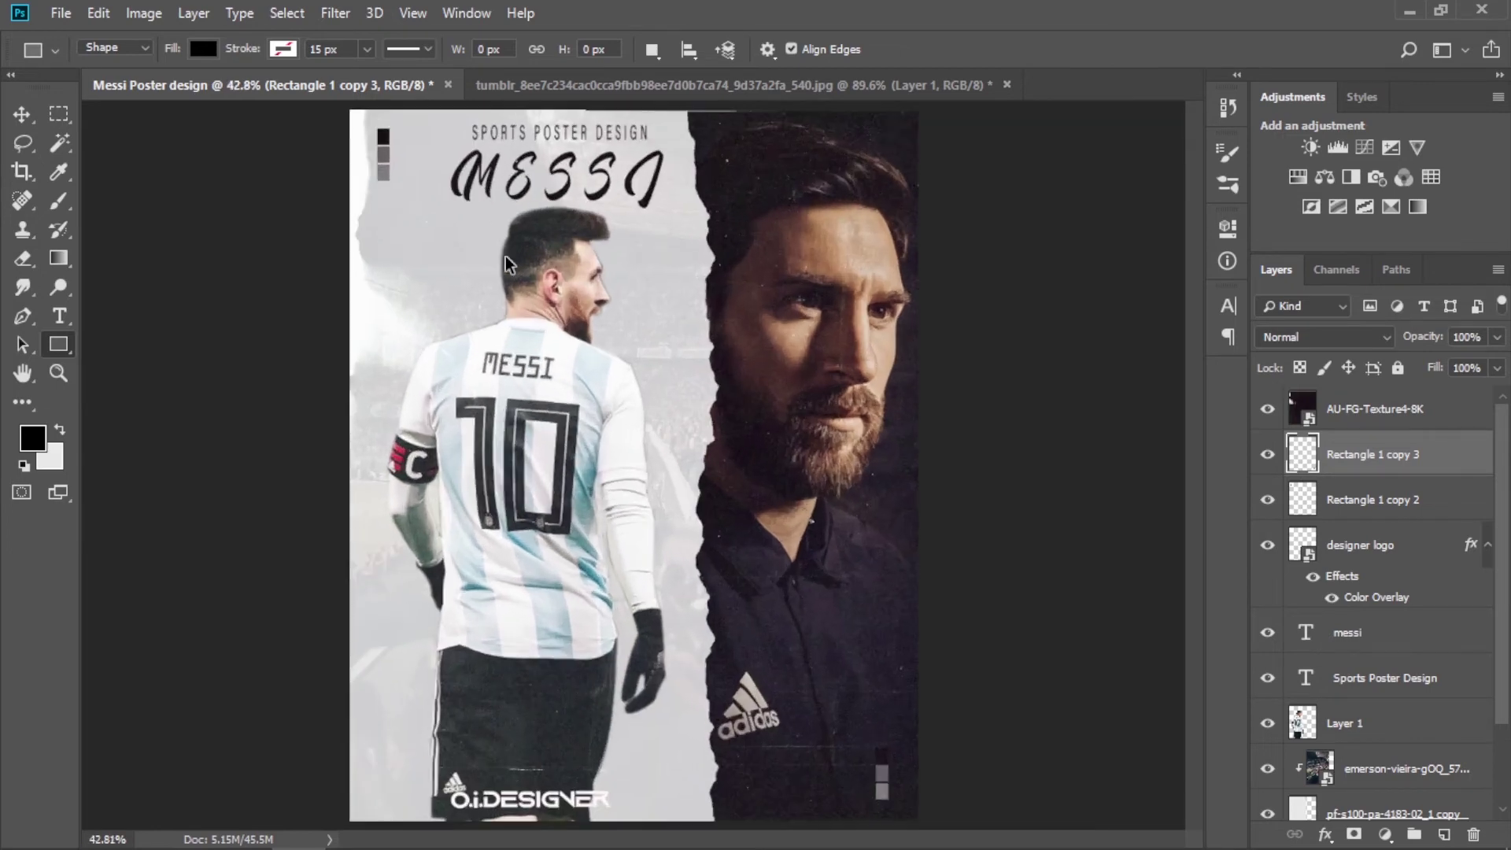
scroll(505, 256, "down", 1, "alt")
scroll(1381, 678, "down", 2)
Select Layer 1, the back-view player cutout, and open the Camera Raw Filter on it
left_click(1390, 643)
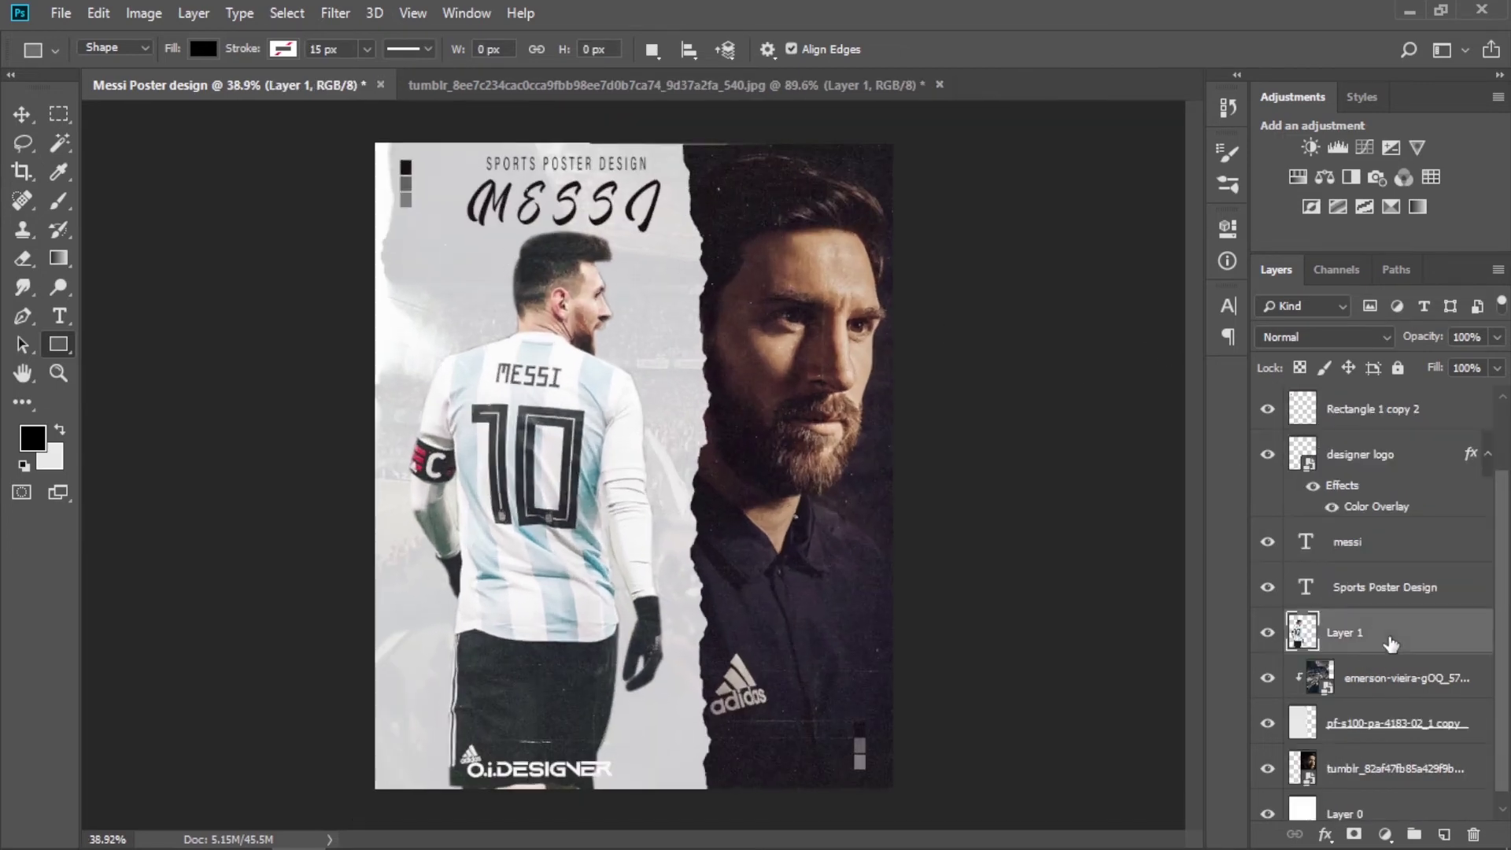
left_click(335, 13)
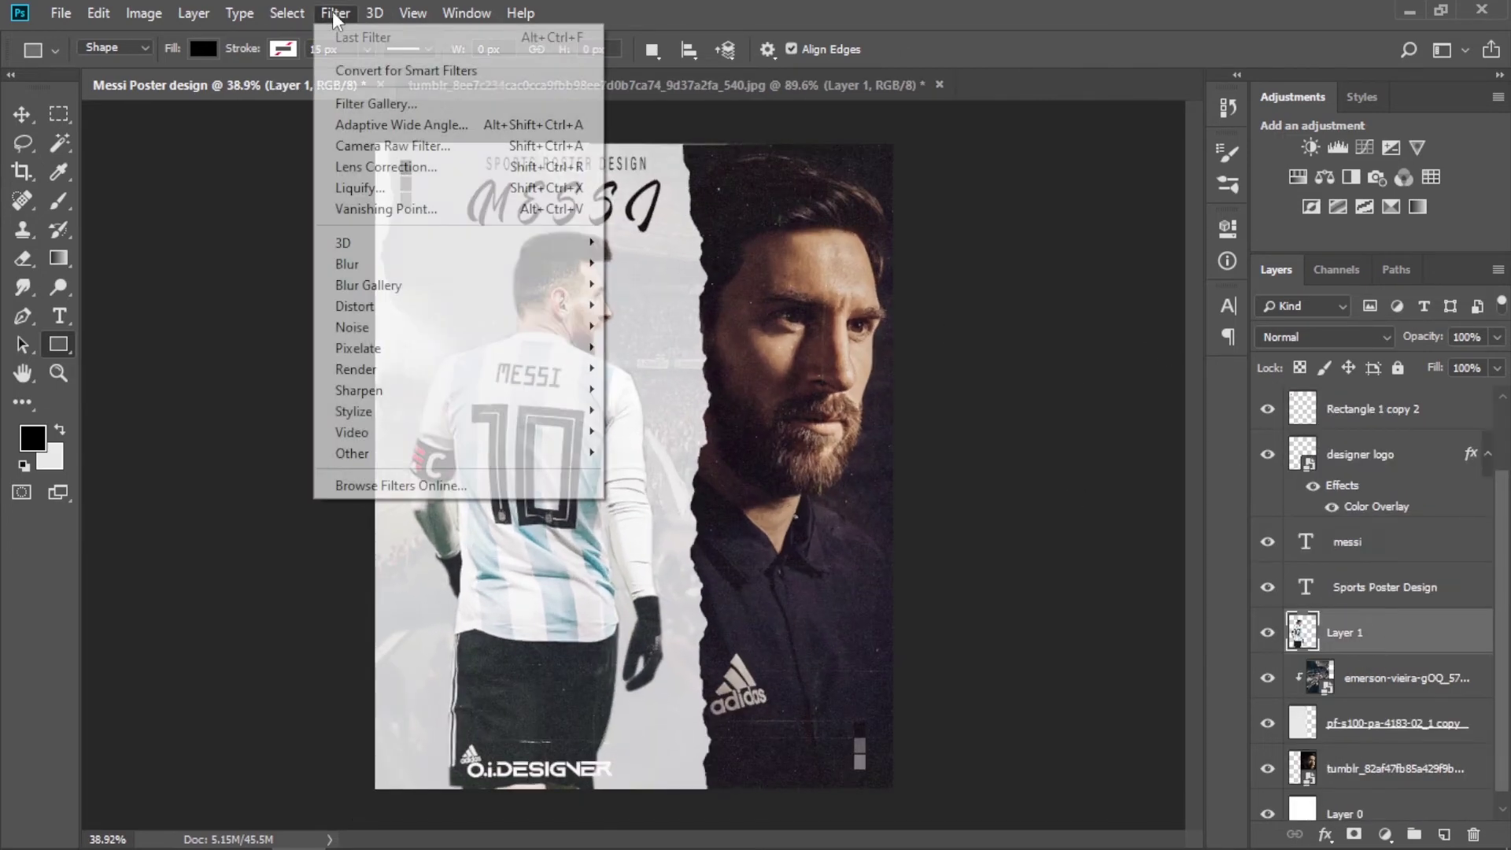
left_click(376, 155)
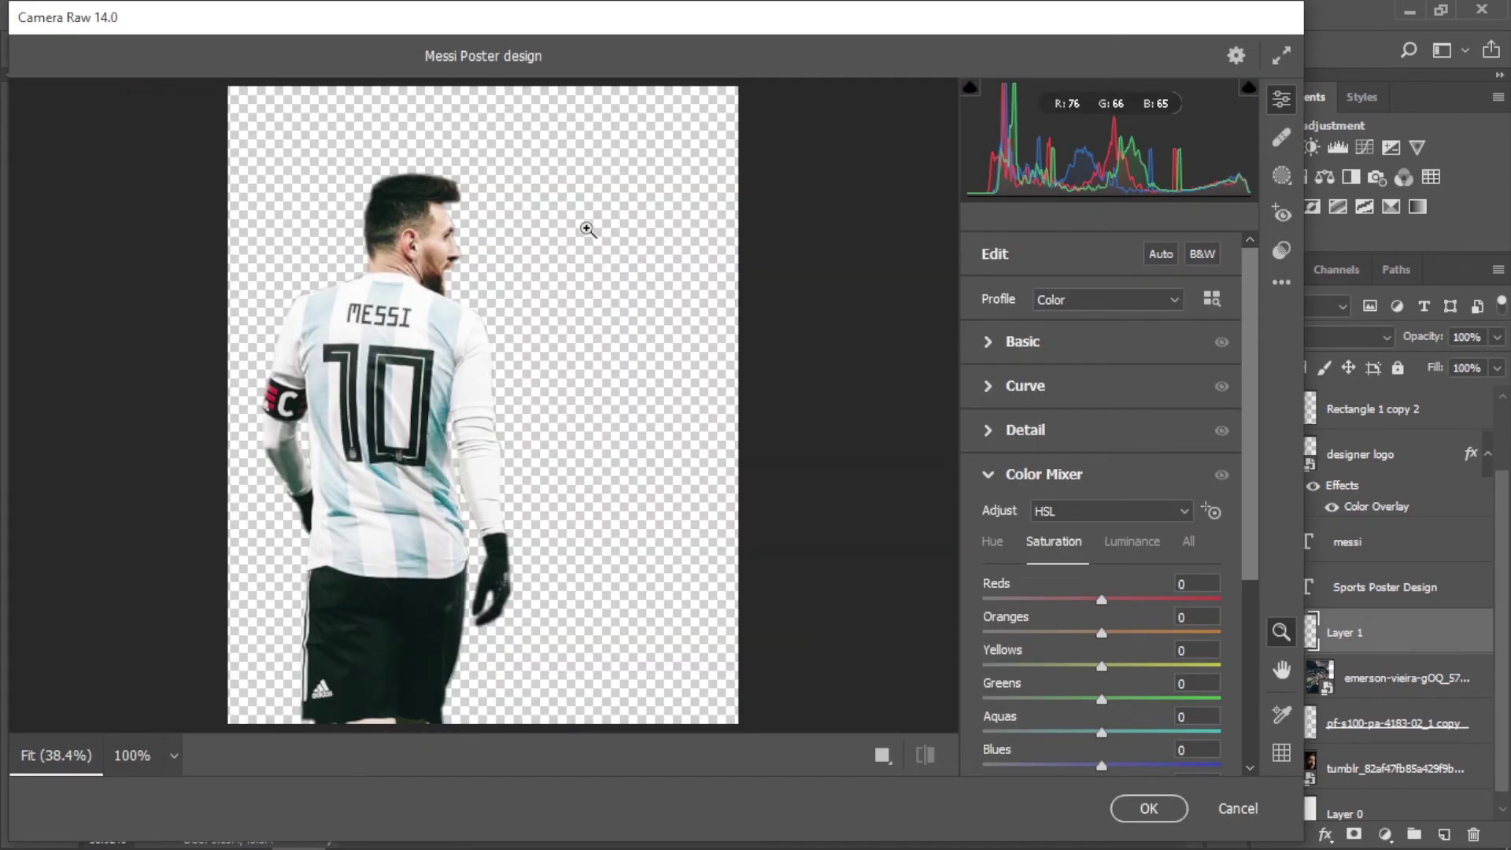
Set Exposure +0.05, Highlights -54, Shadows +58, Whites -72, Texture +53 and Clarity +63
left_click(987, 340)
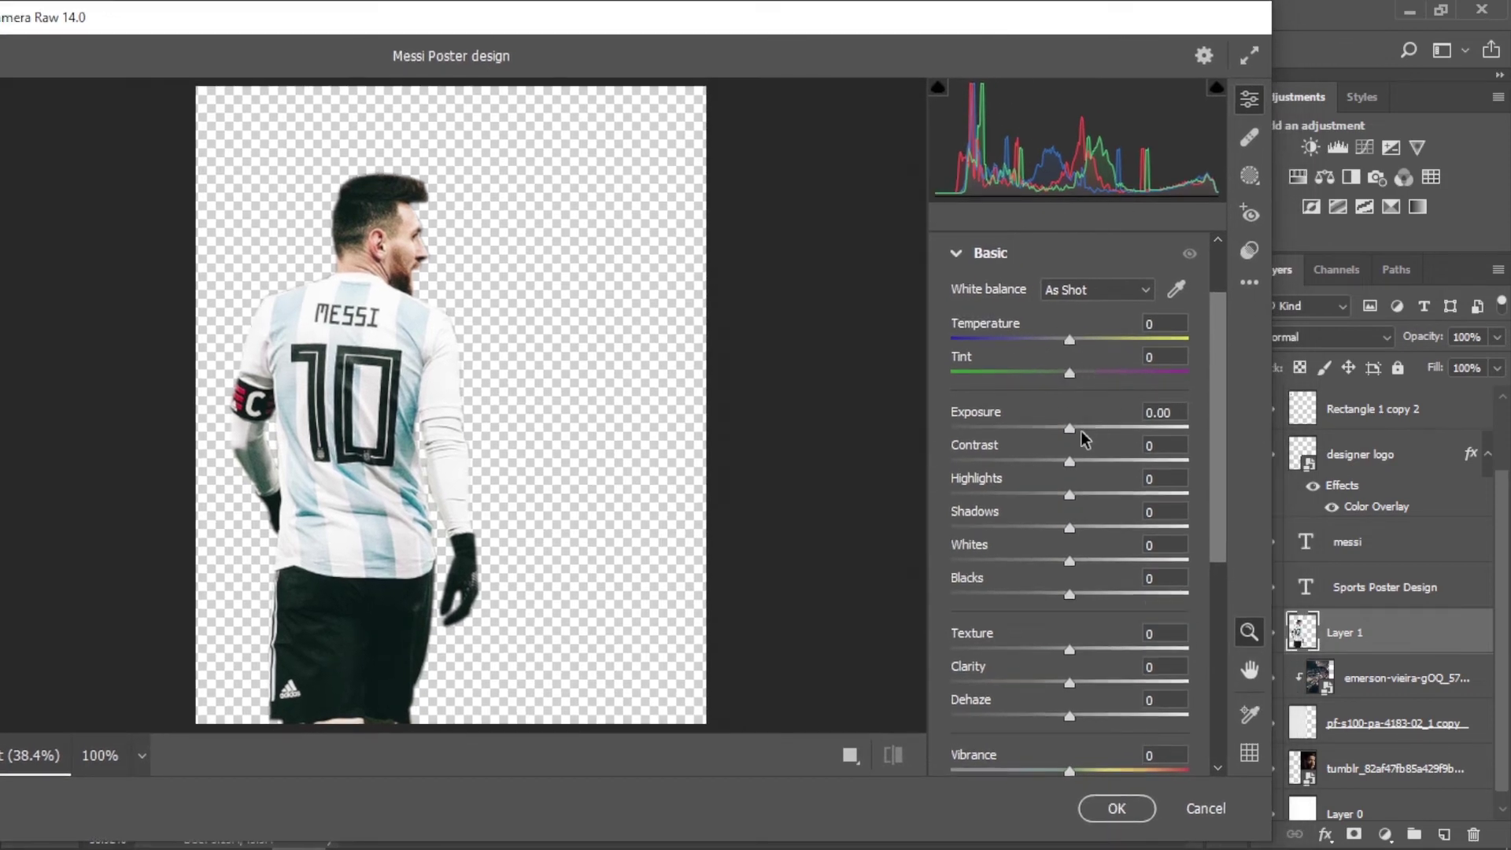
left_click_drag(1069, 430, 1071, 432)
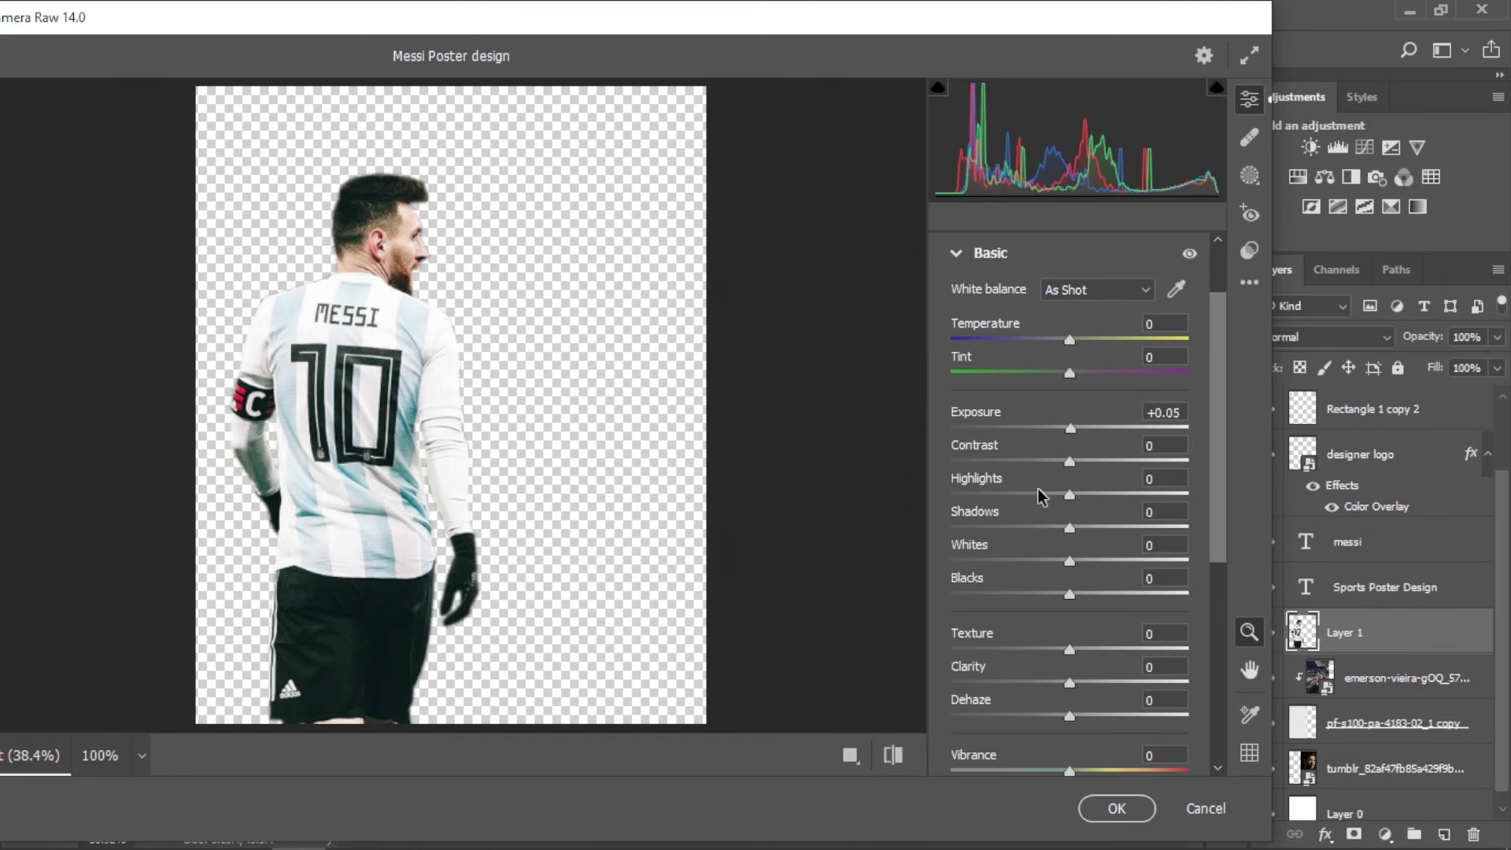
left_click_drag(1068, 494, 1005, 493)
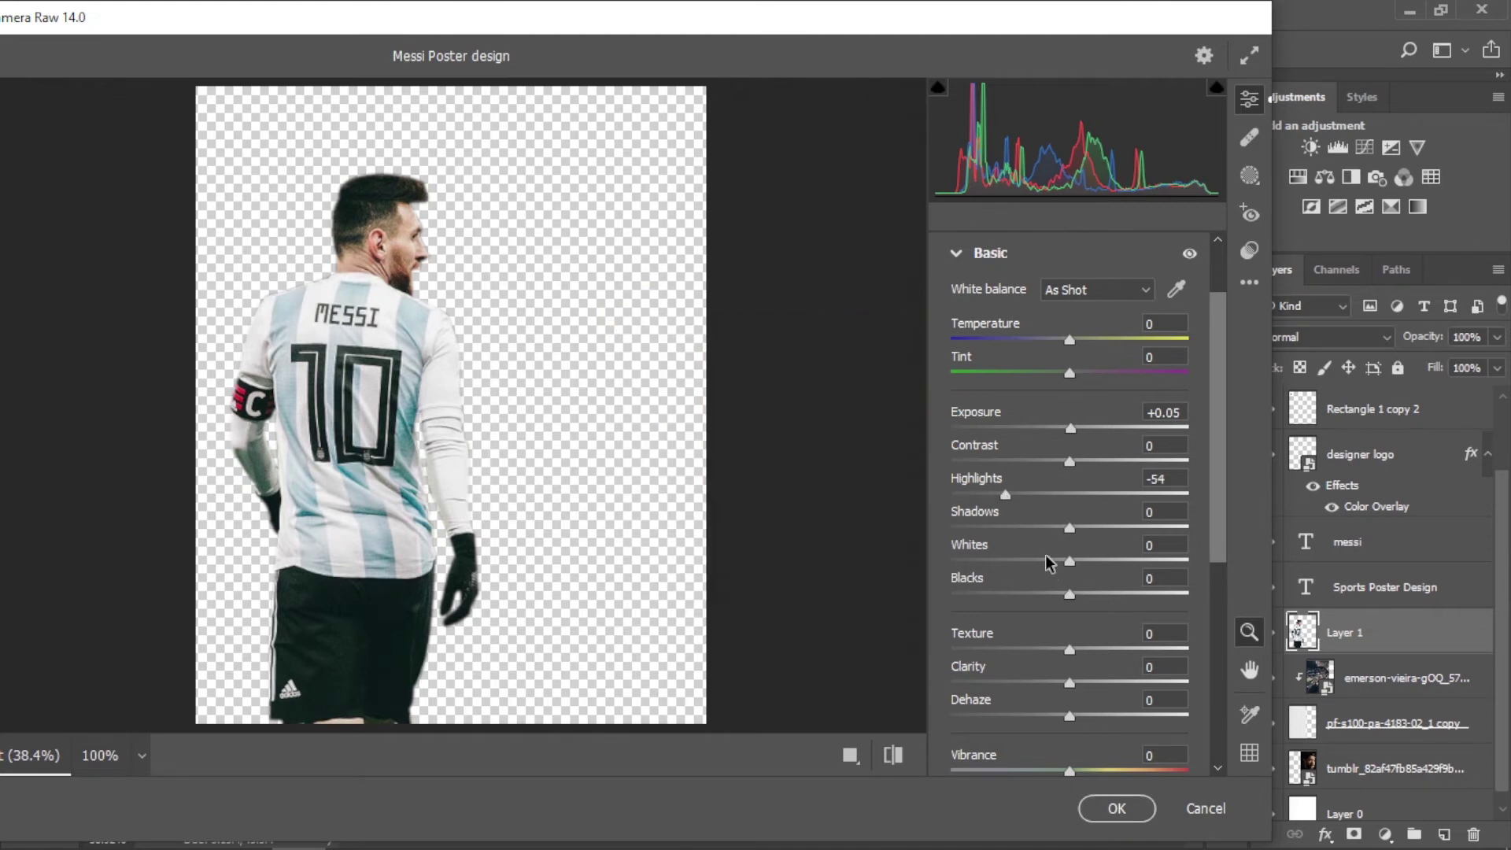
left_click_drag(1070, 527, 1137, 528)
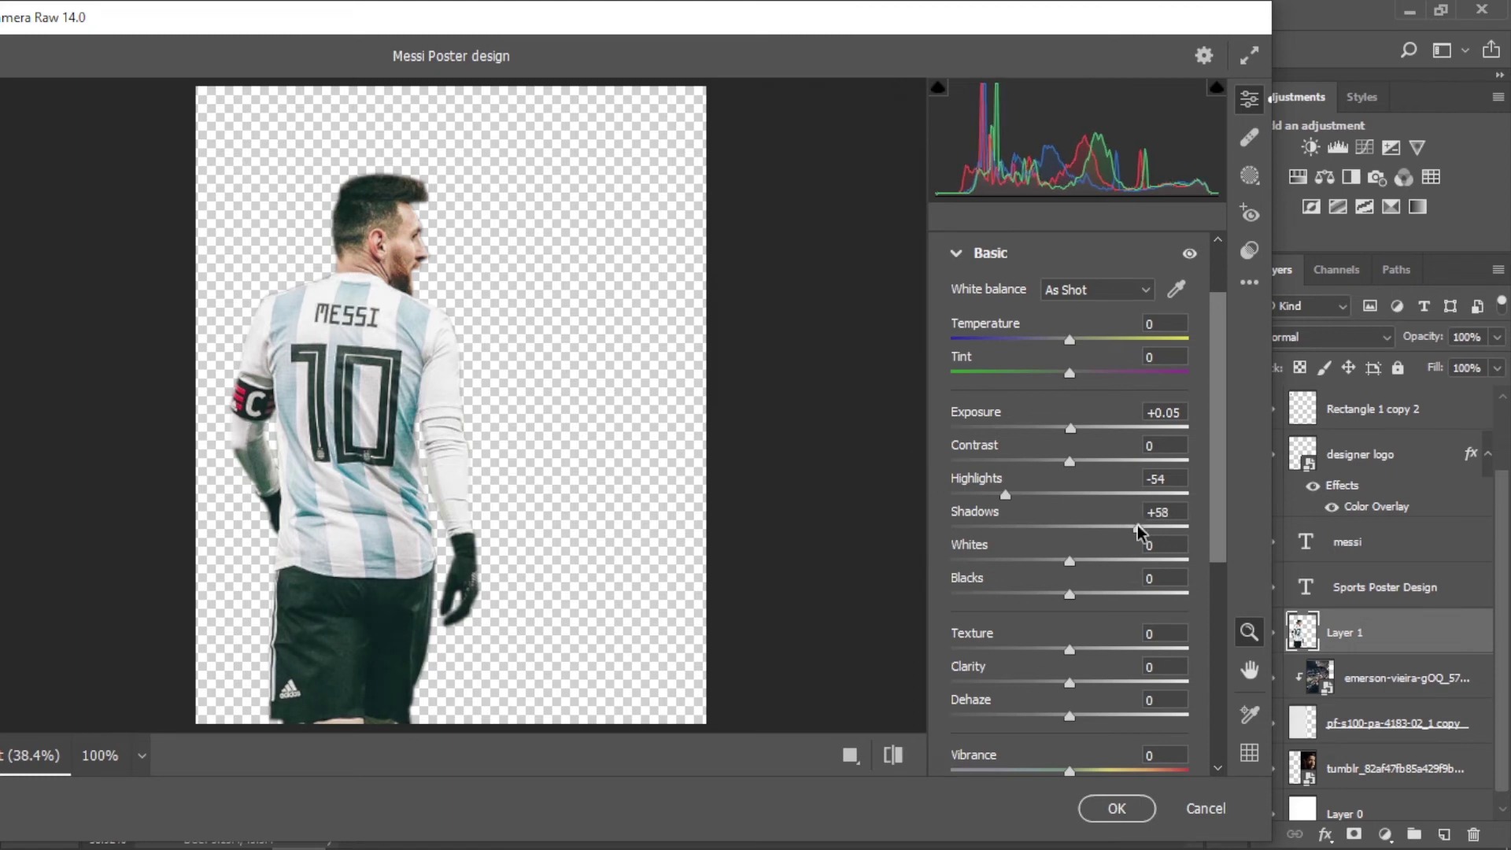
left_click_drag(1070, 560, 985, 560)
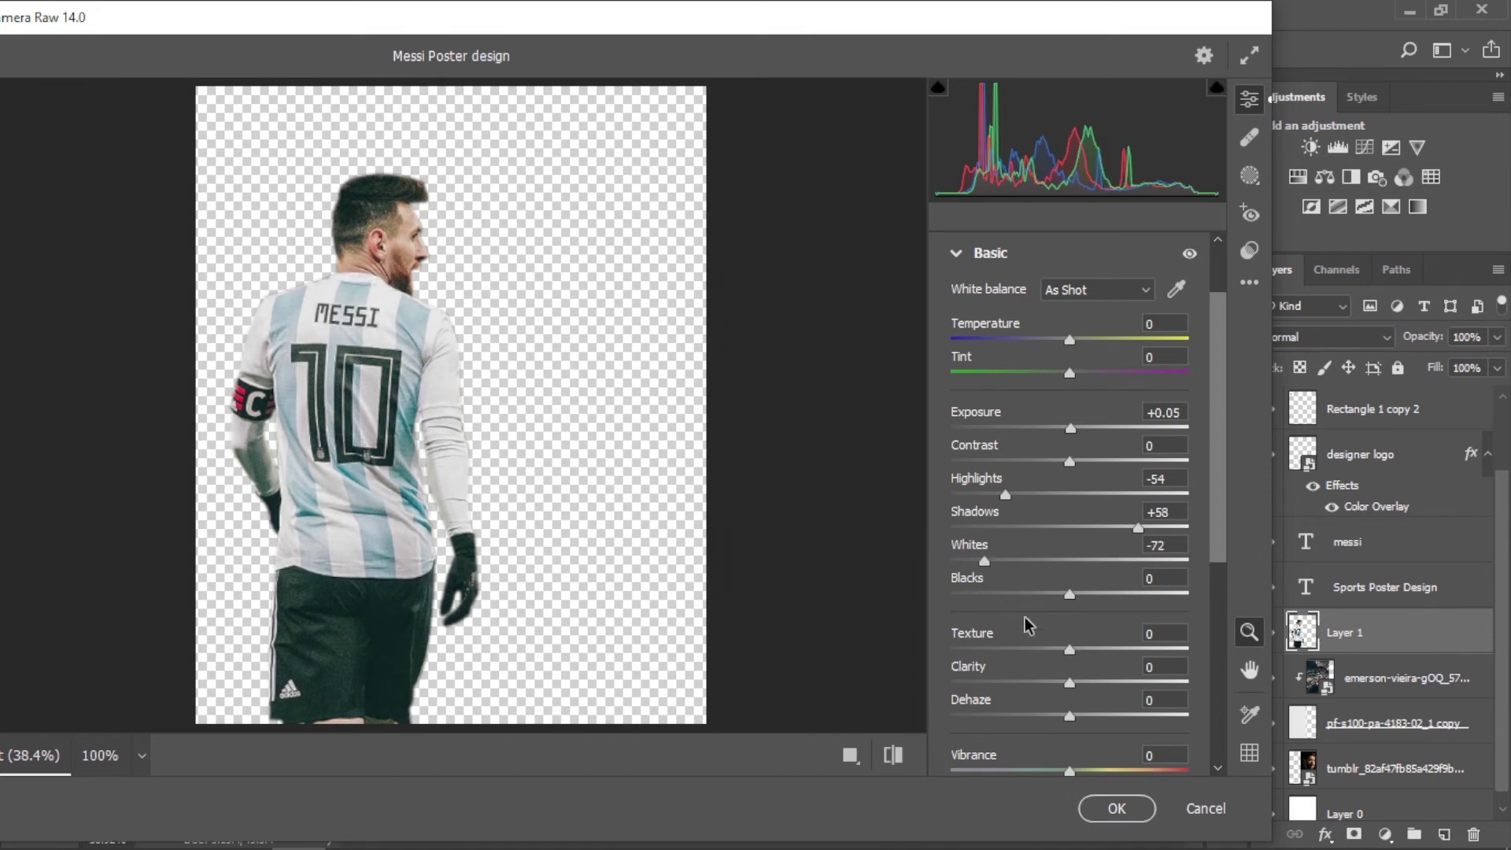
scroll(1025, 624, "down", 1)
left_click_drag(1070, 629, 1145, 629)
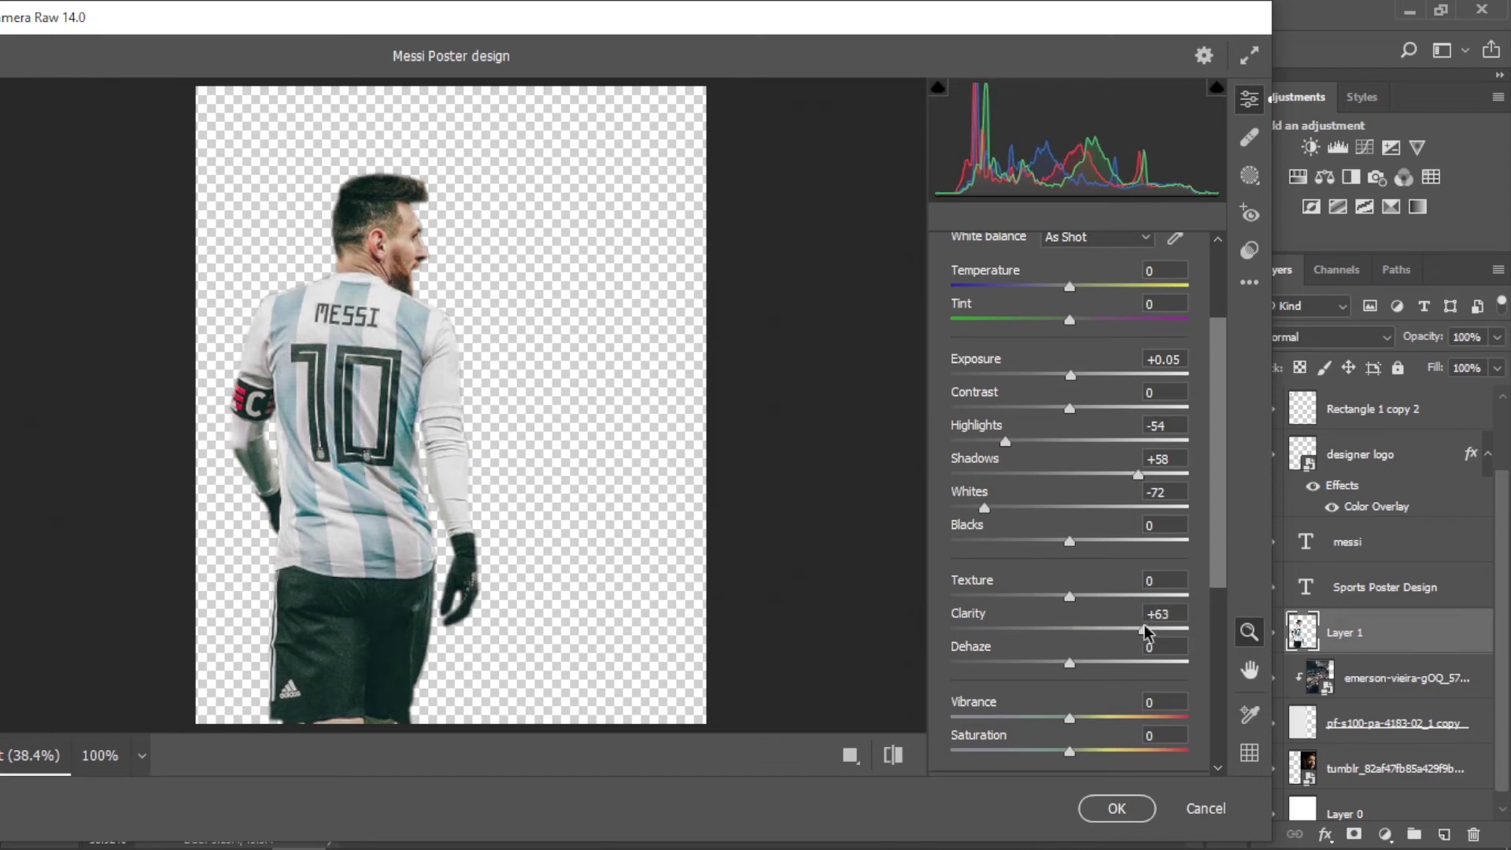
left_click_drag(1069, 596, 1134, 602)
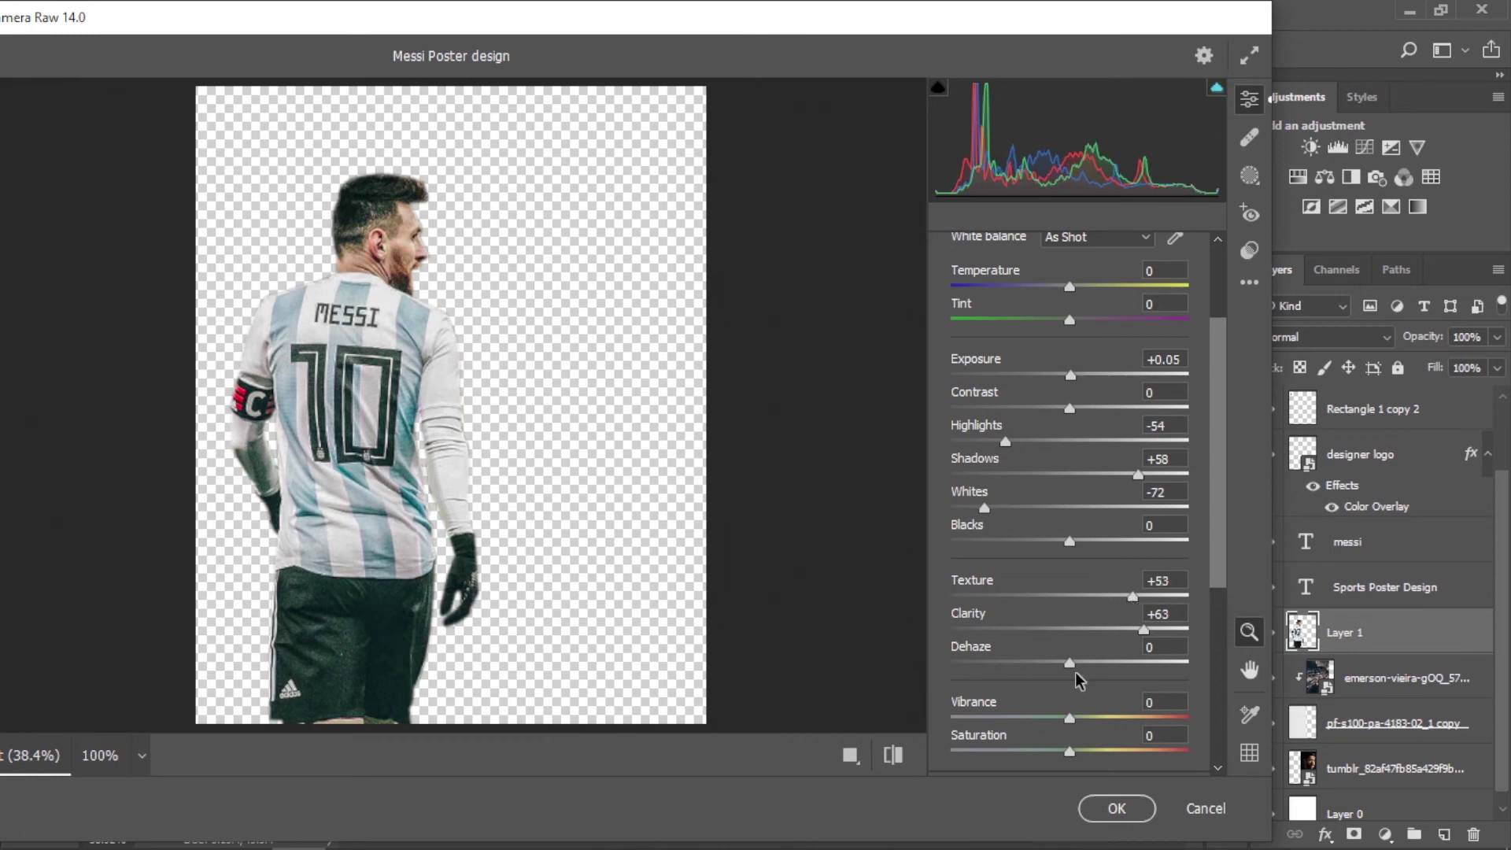
scroll(984, 336, "up", 5)
Raise Detail Noise Reduction to 12 on the cutout
left_click(954, 310)
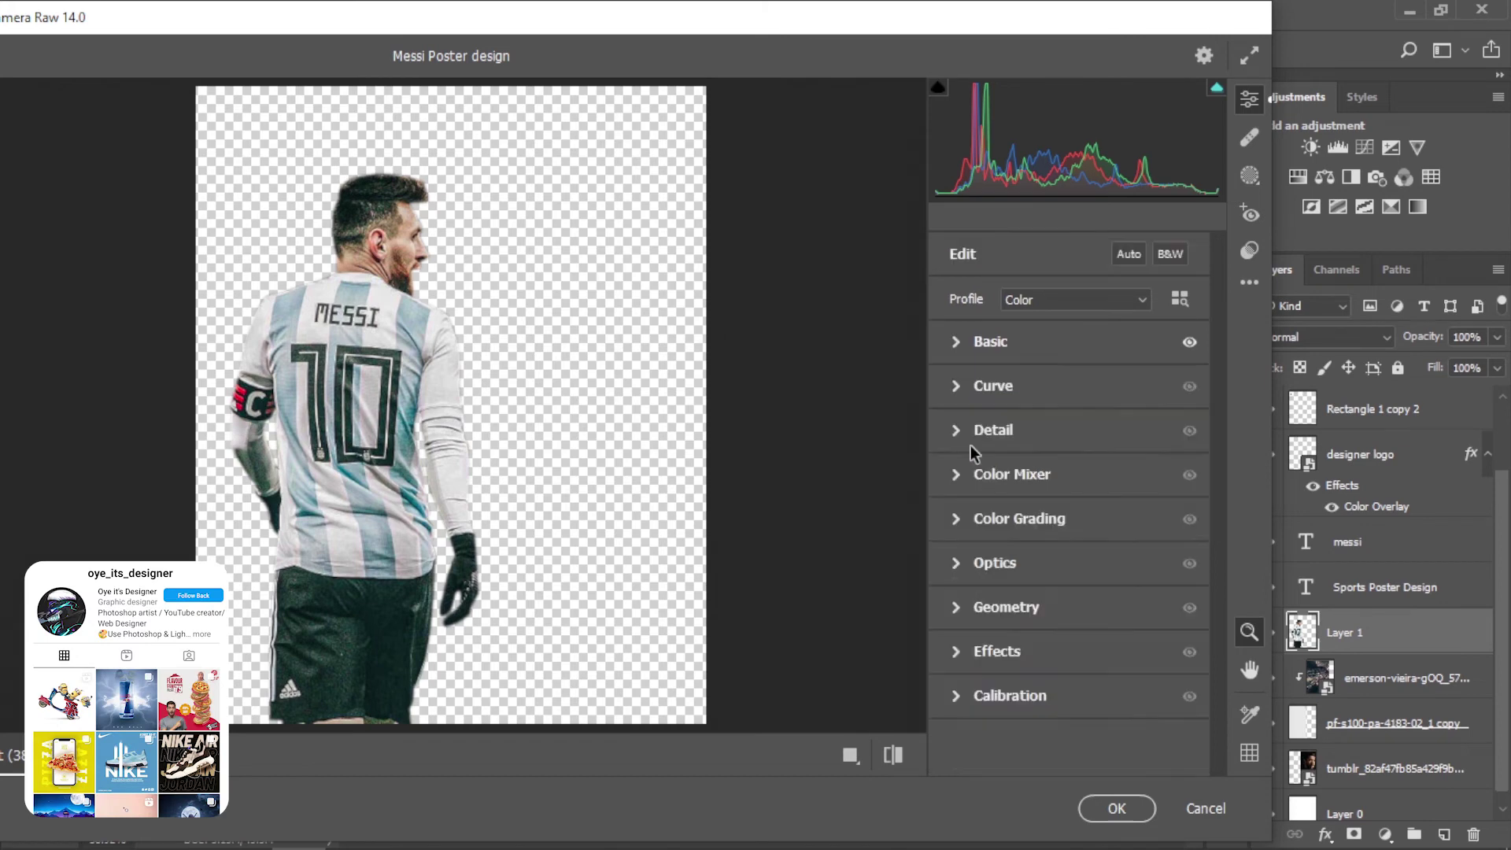
left_click(957, 429)
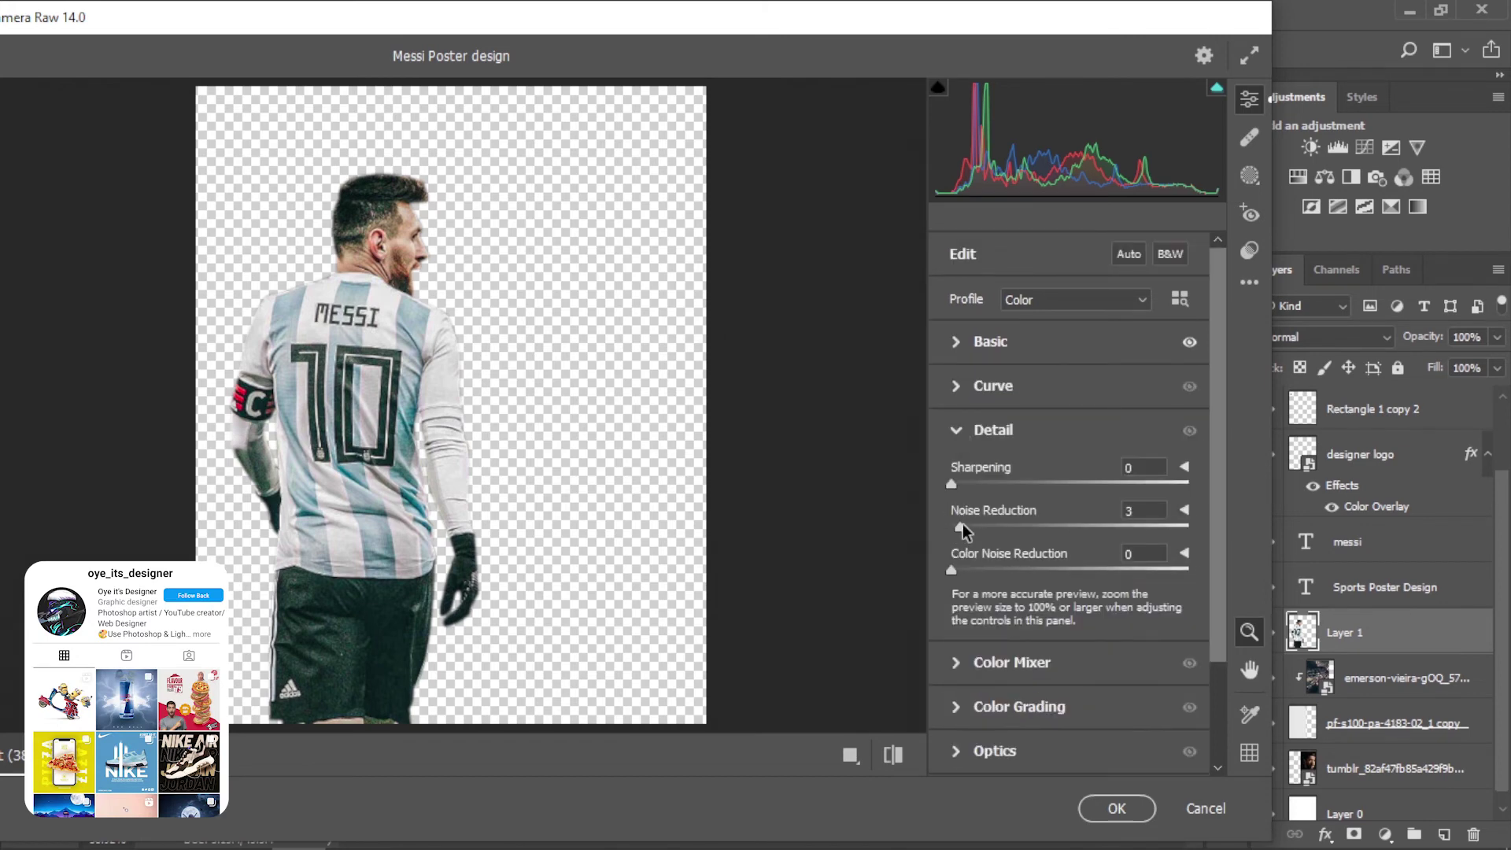
left_click_drag(962, 524, 980, 522)
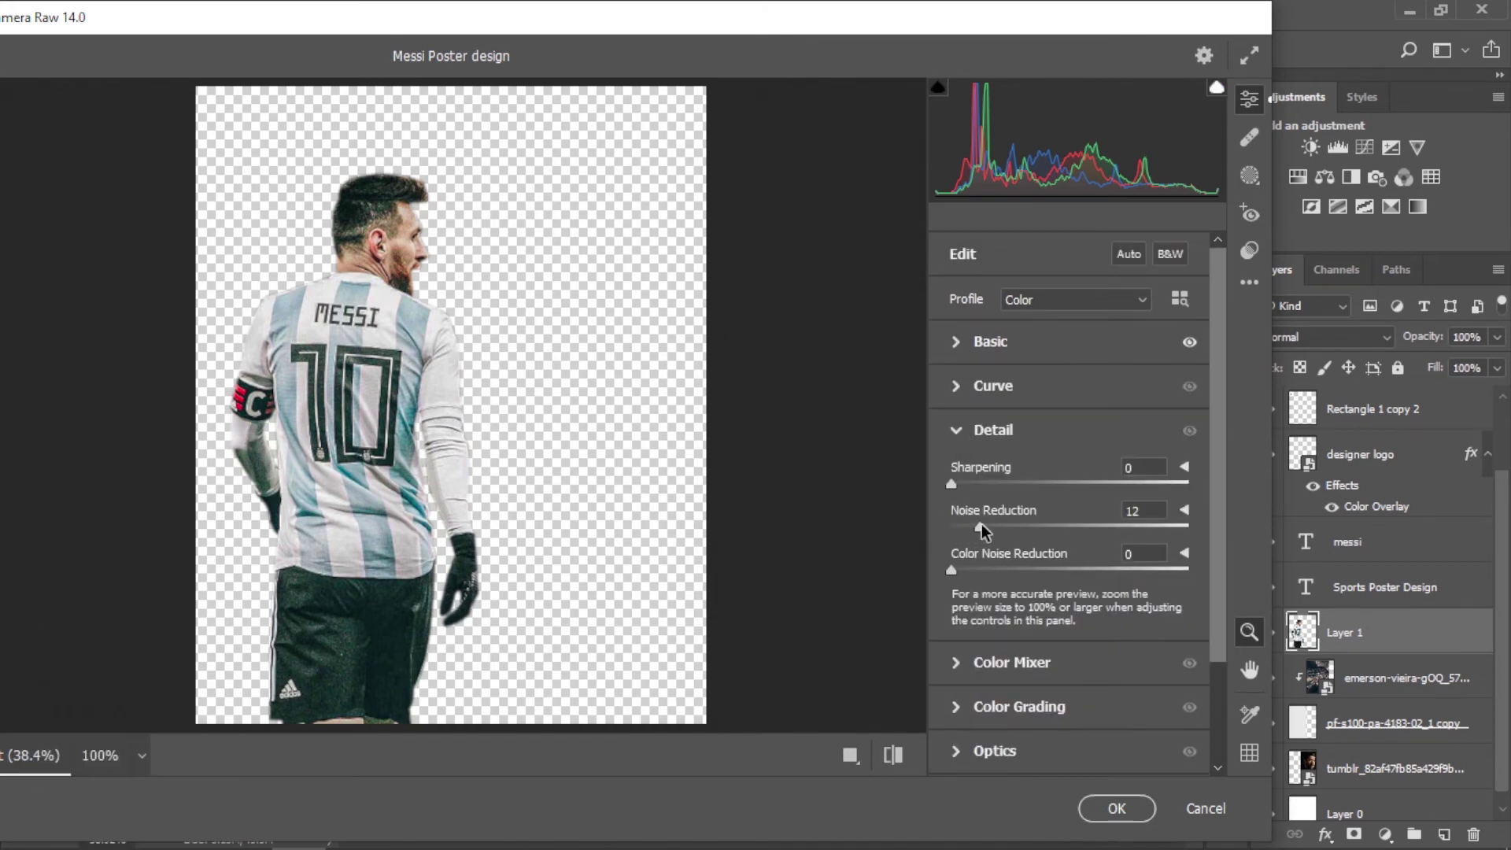
left_click(954, 433)
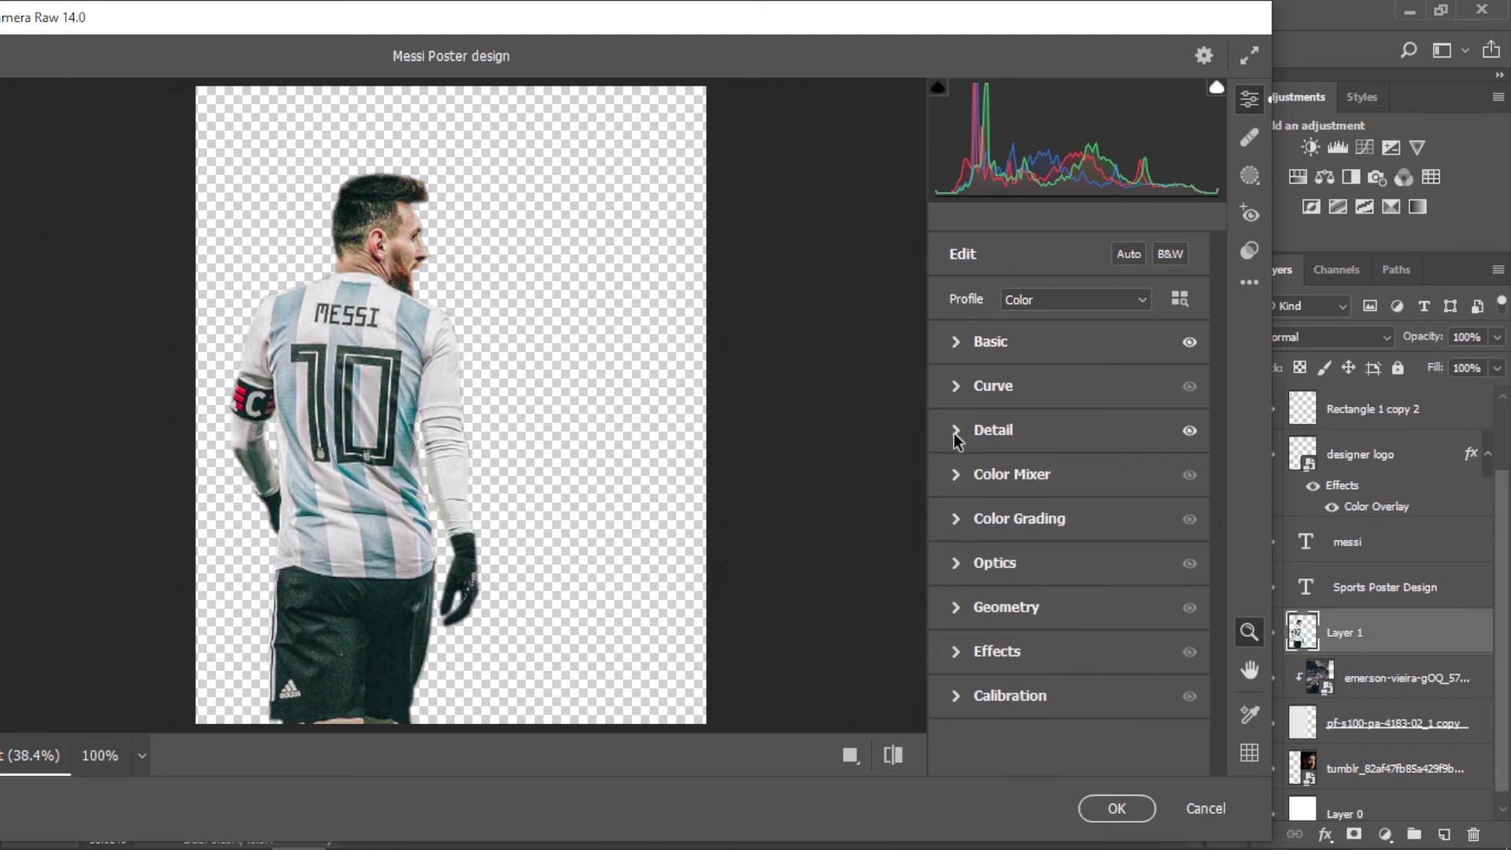
Set Oranges saturation -46 and Yellows -45, then apply the Camera Raw grade
left_click(955, 484)
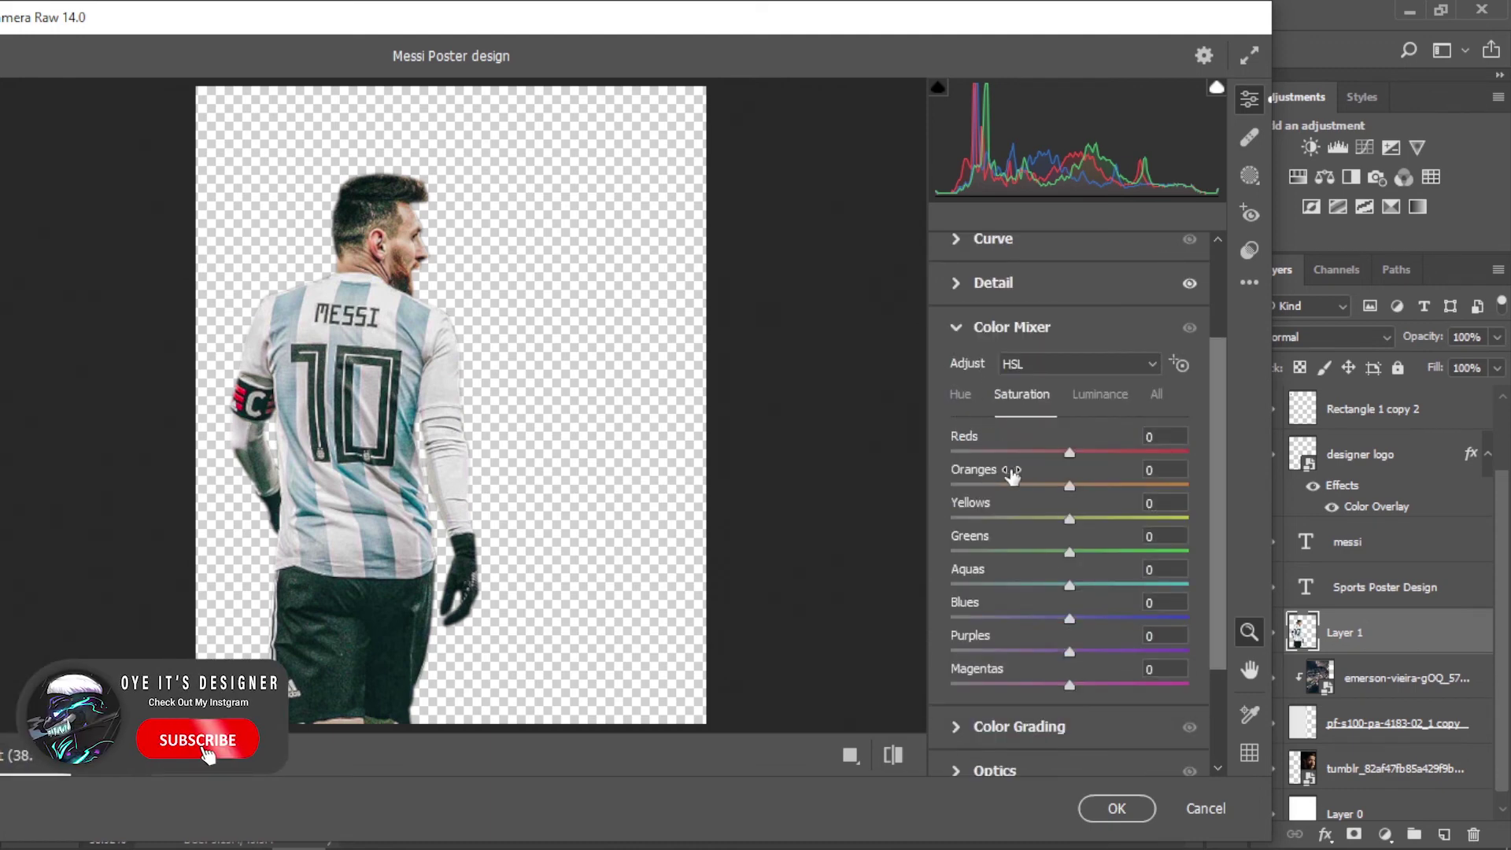
mouse_move(1060, 487)
left_mouse_down()
mouse_move(1020, 483)
mouse_move(1018, 521)
left_mouse_up()
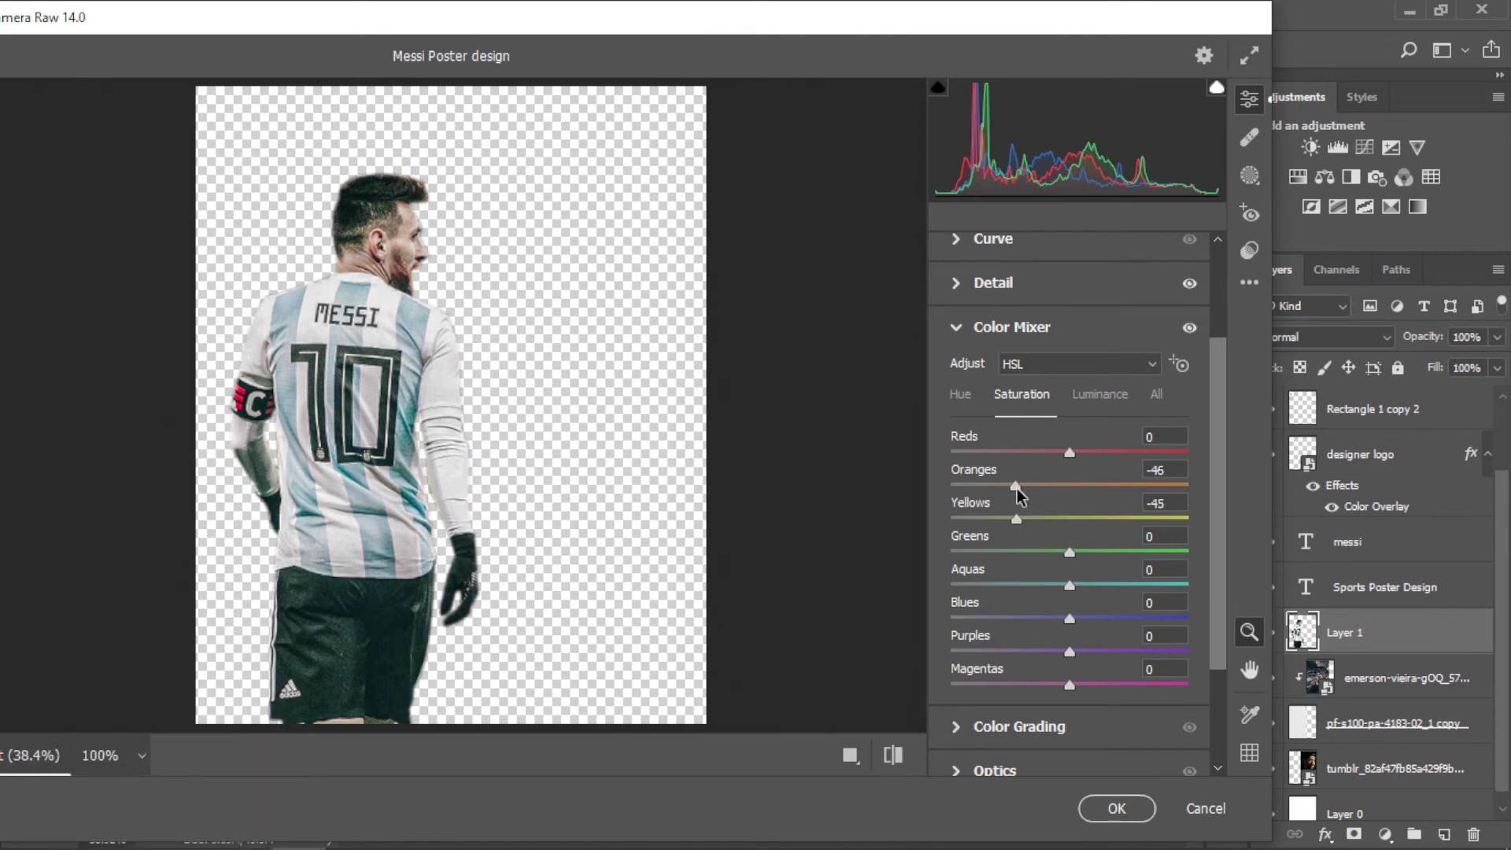
left_click(1117, 808)
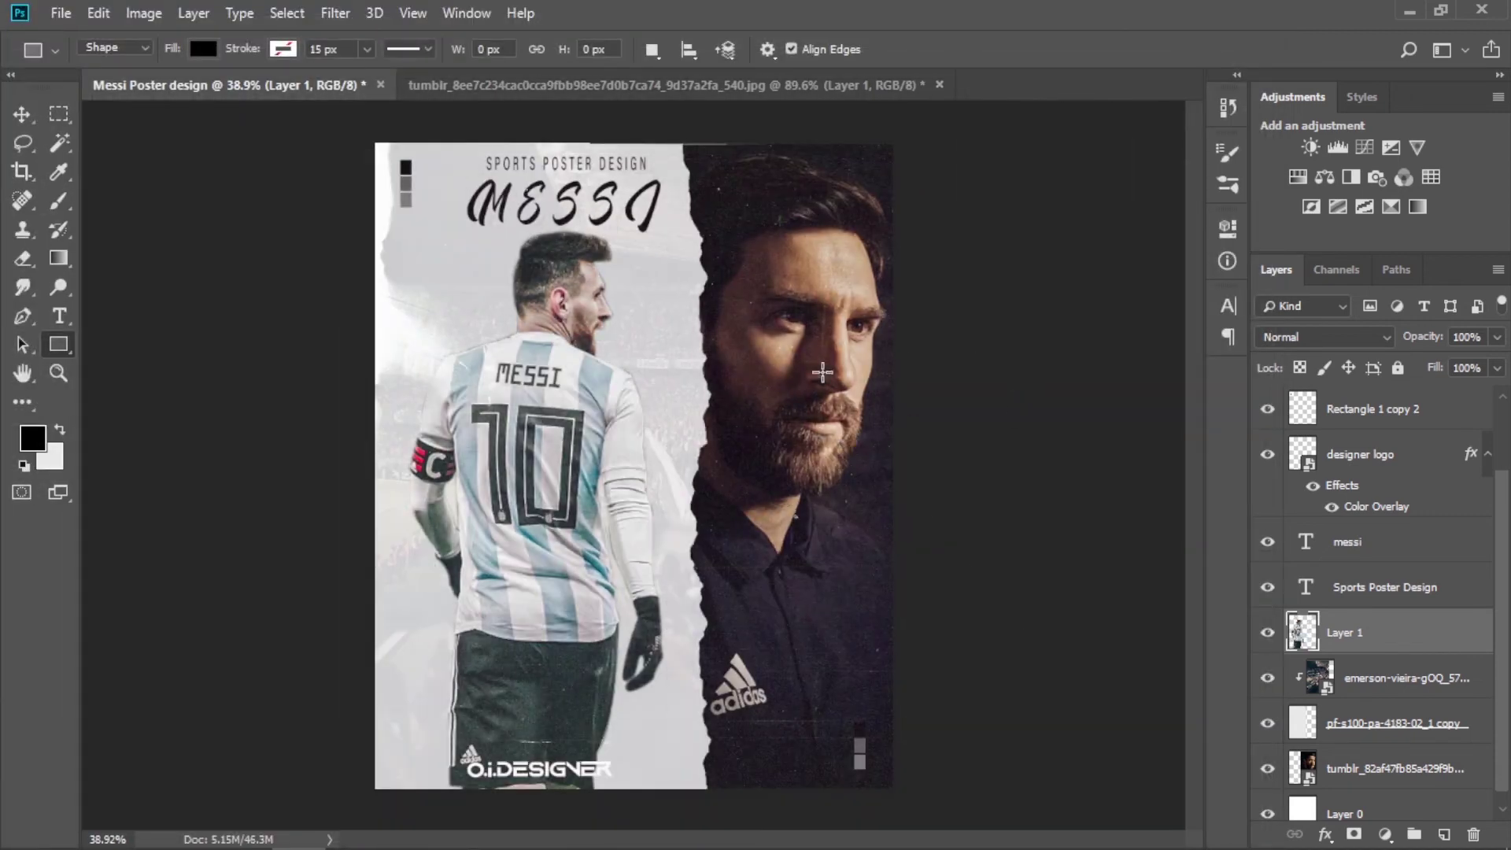
Select the tumblr portrait layer and open the Camera Raw Filter on it
left_click(1346, 775)
scroll(1346, 775, "down", 1)
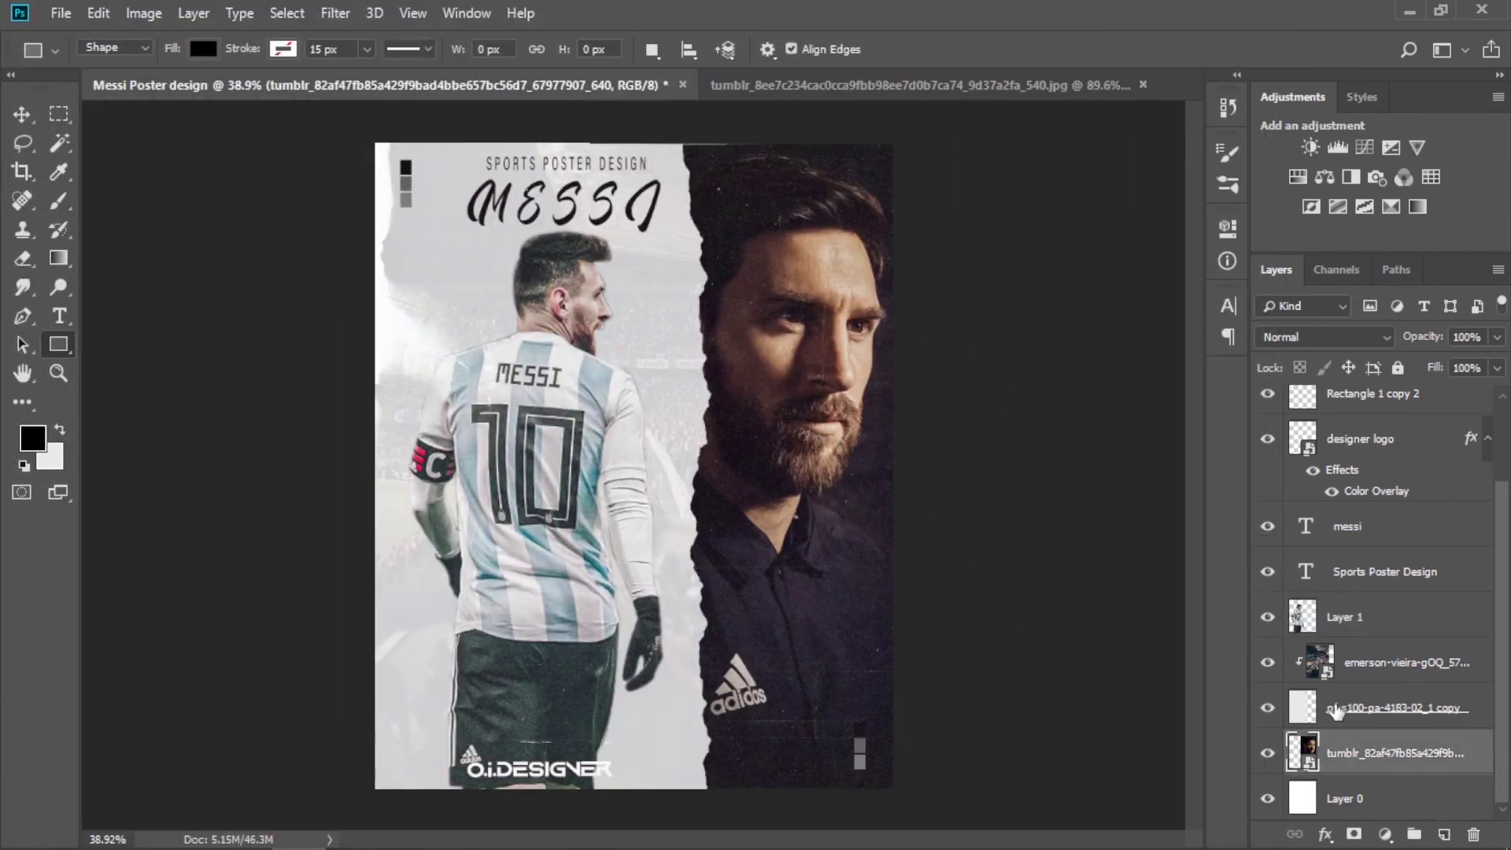
left_click(333, 13)
left_click(377, 37)
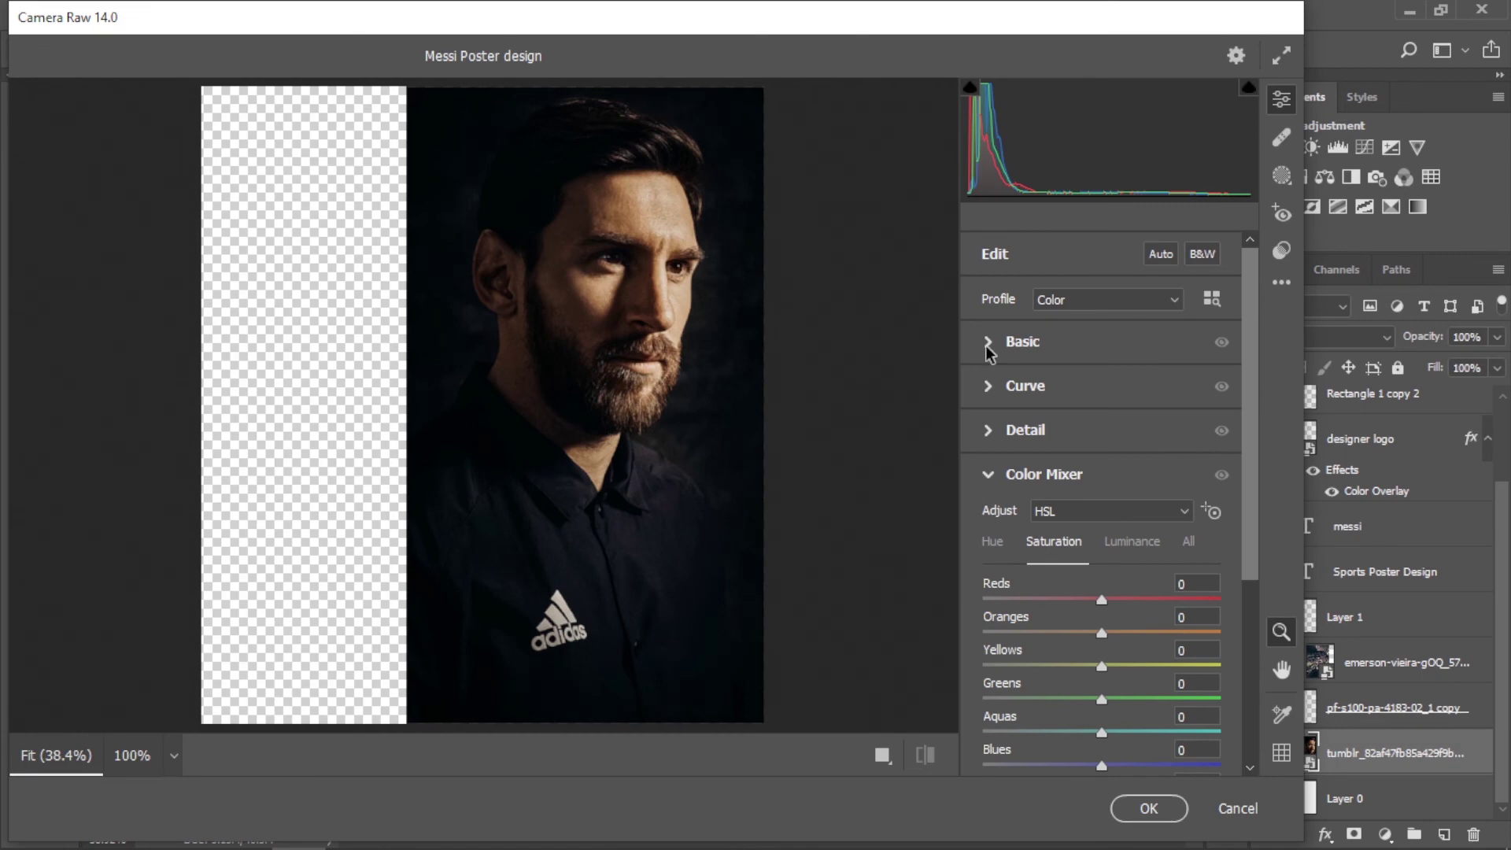
Set the portrait's Exposure +0.05, Highlights -39, Shadows +48 and Whites -43
left_click(1093, 341)
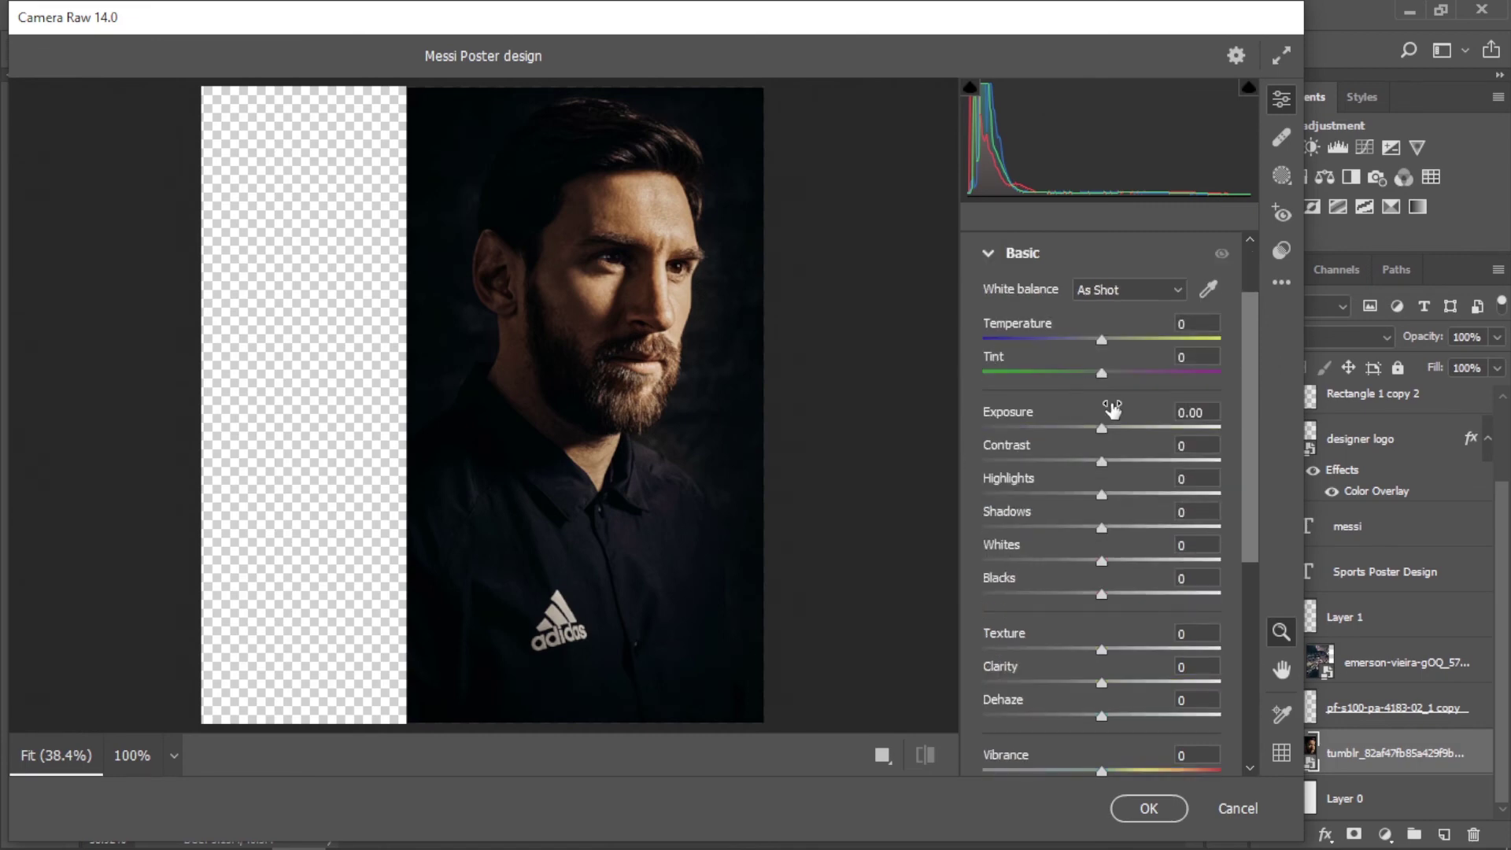
left_click_drag(1102, 430, 1103, 430)
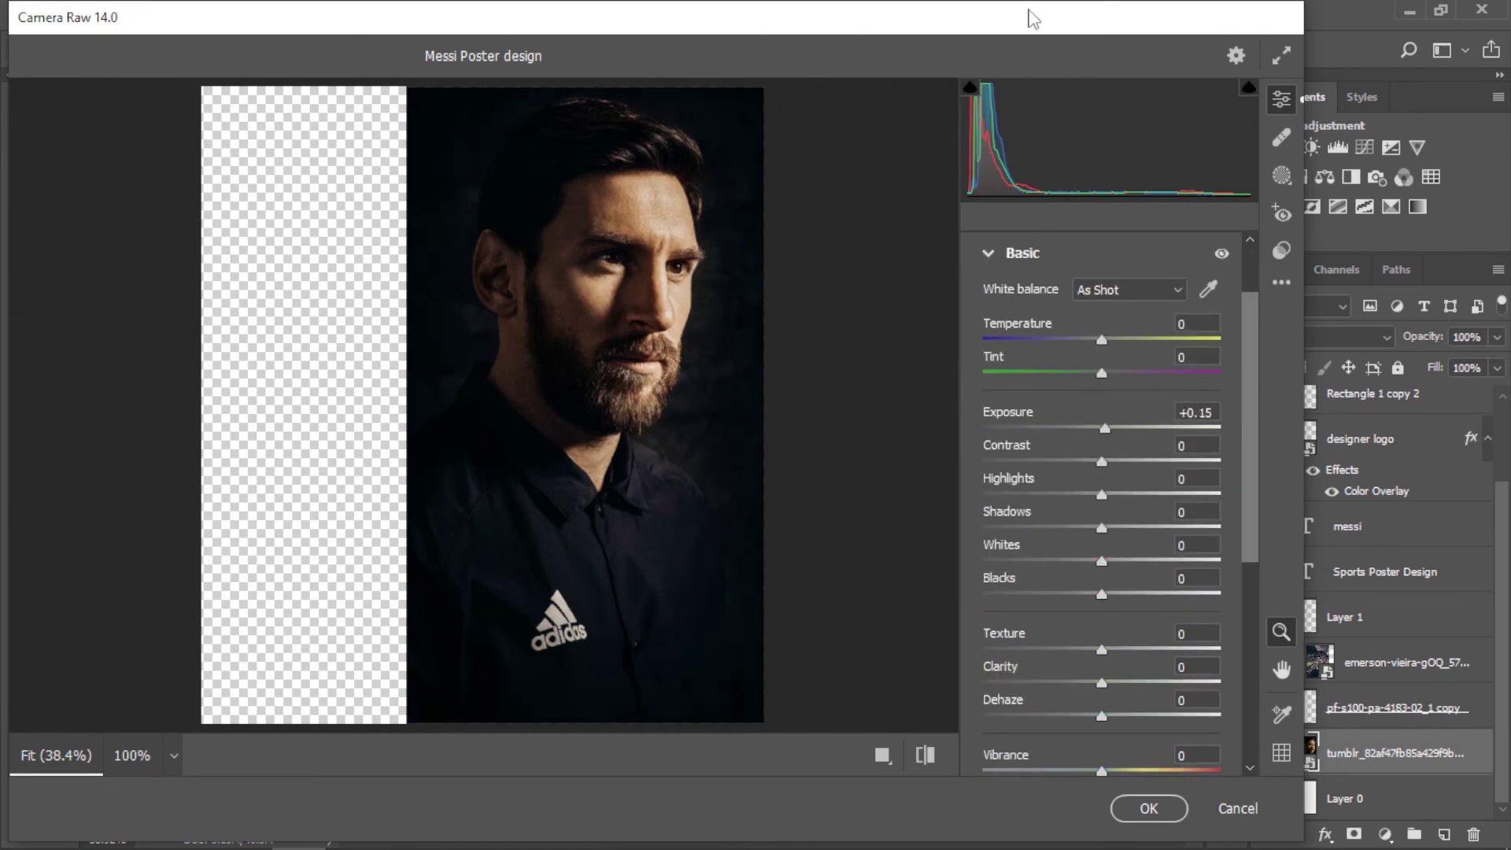
left_click_drag(1029, 16, 994, 17)
left_click_drag(1071, 429, 1069, 434)
left_click_drag(1067, 496, 1034, 494)
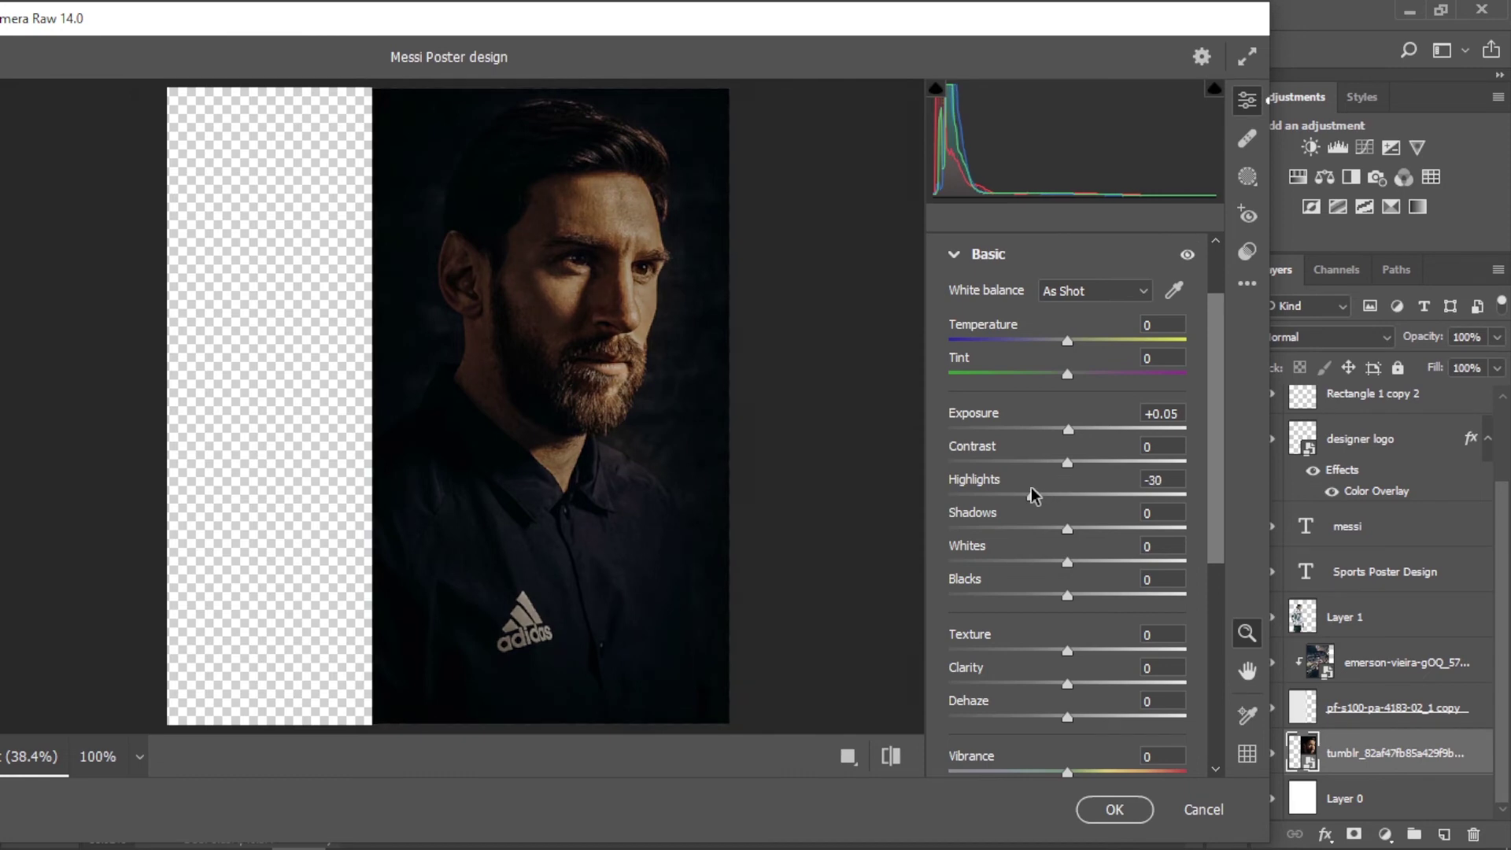
left_click_drag(1033, 494, 1015, 498)
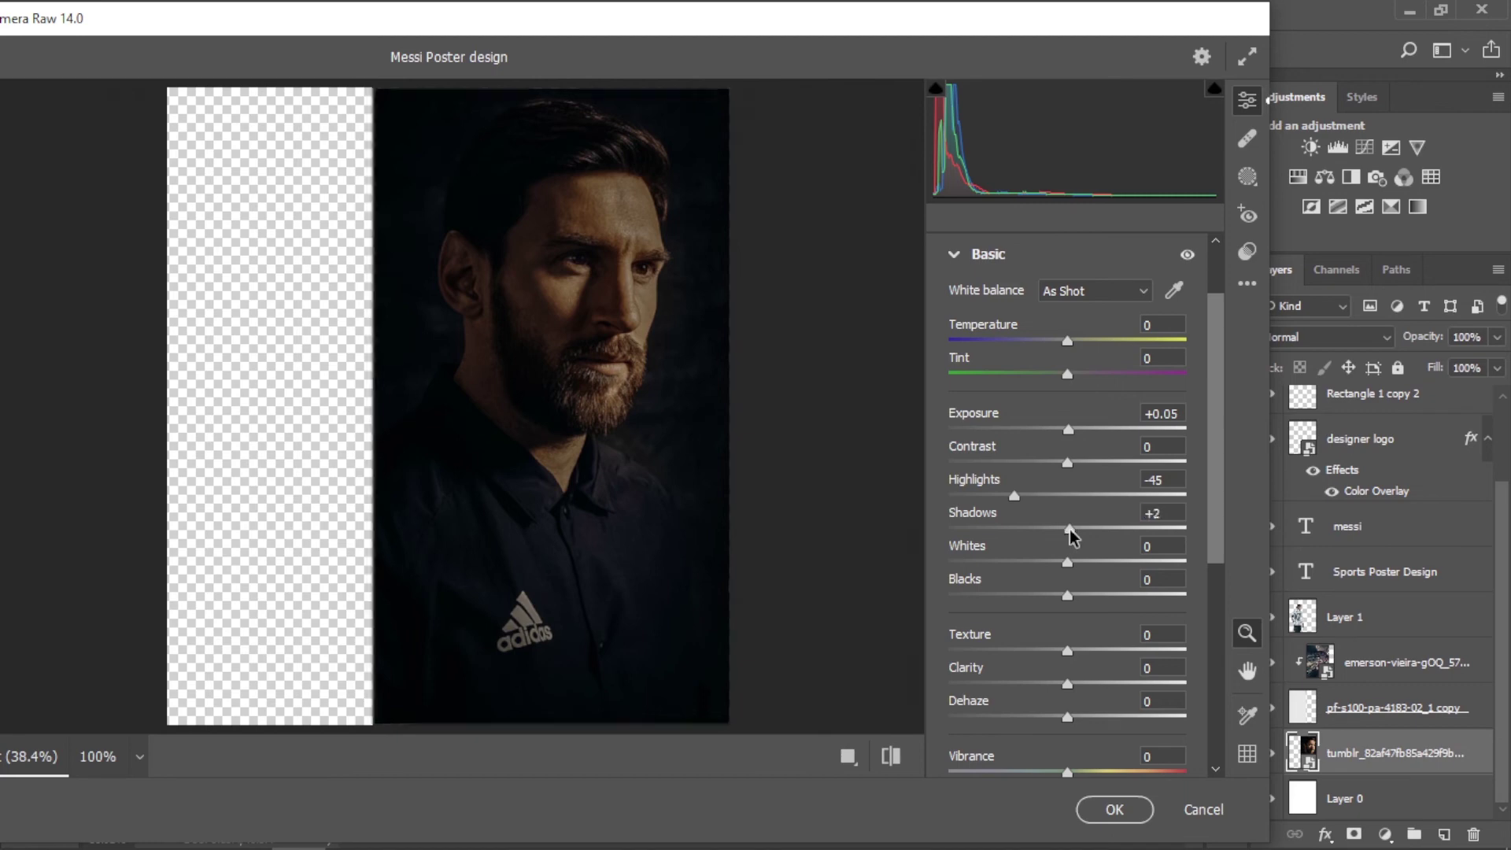
left_click_drag(1067, 528, 1124, 535)
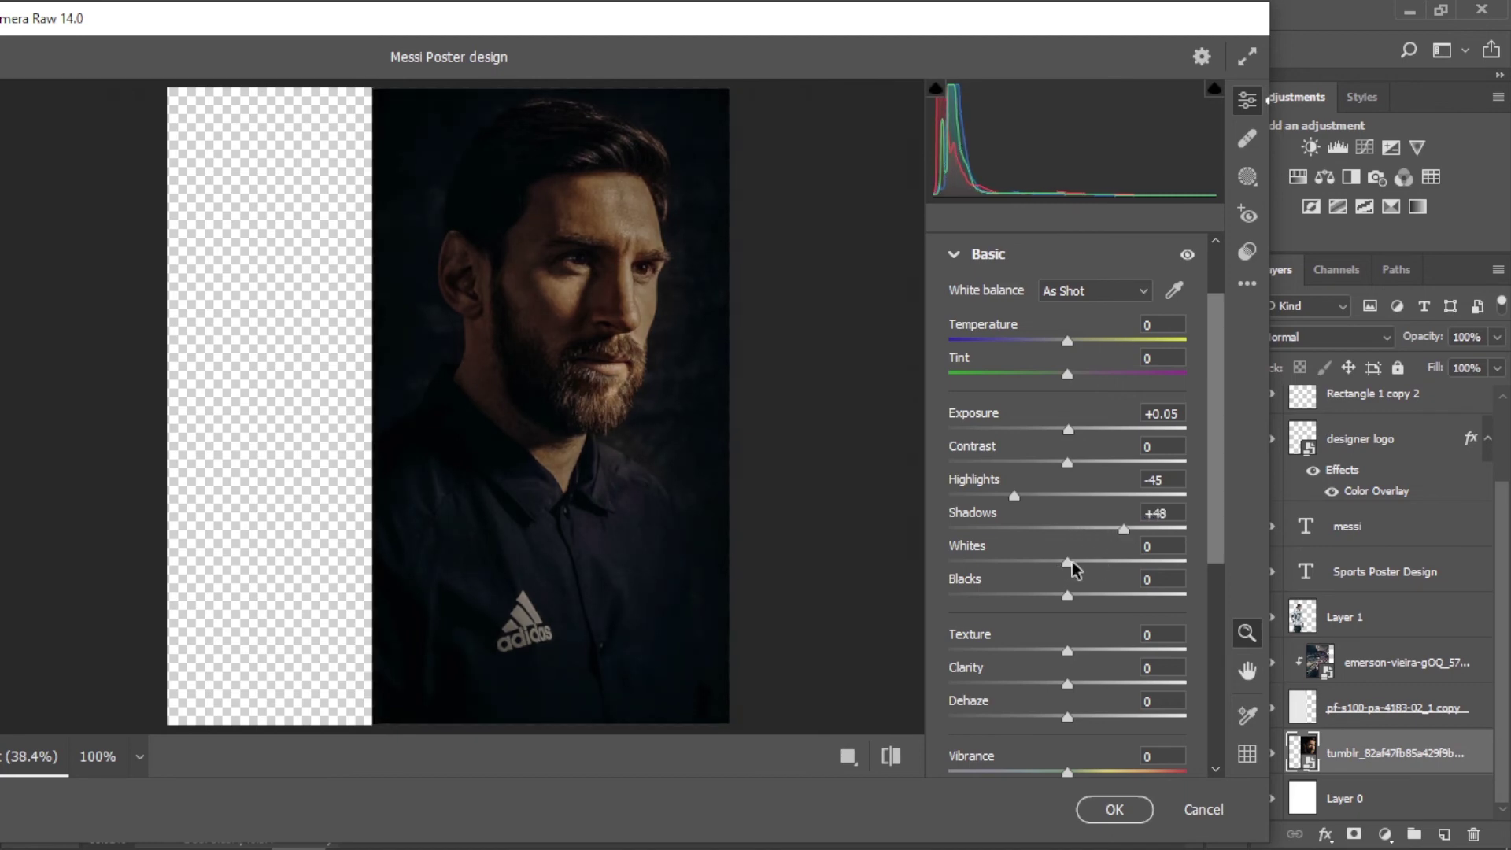
left_click_drag(1072, 564, 1017, 564)
left_click_drag(1013, 495, 1020, 495)
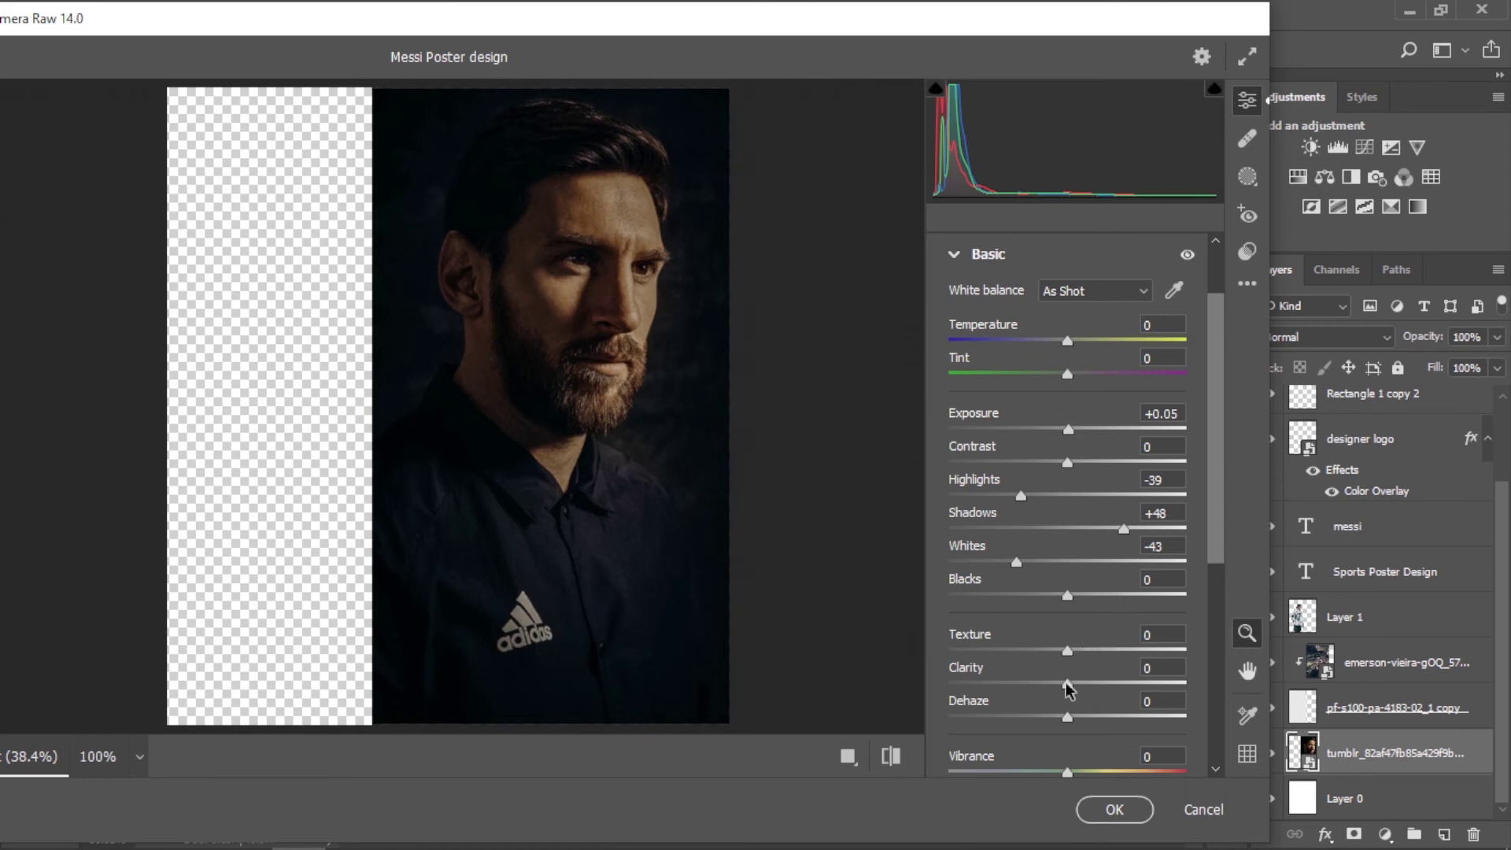
Add Texture +19 and Clarity +35, and set Detail Noise Reduction to 9
mouse_move(1066, 683)
left_mouse_down()
mouse_move(1127, 686)
mouse_move(1094, 650)
left_mouse_up()
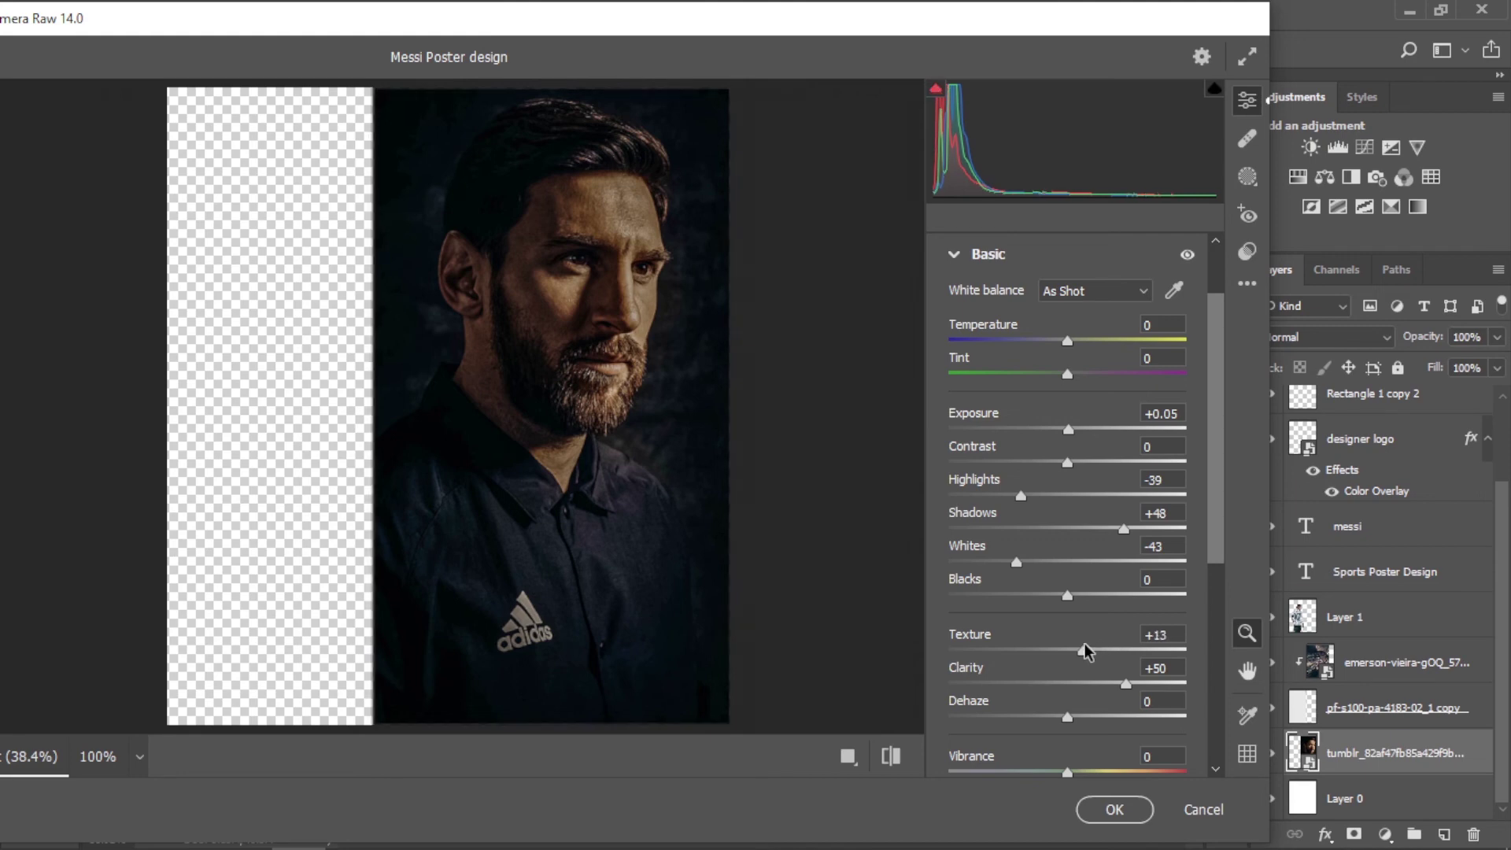
mouse_move(1099, 650)
left_mouse_down()
mouse_move(1075, 650)
mouse_move(1116, 687)
mouse_move(1089, 650)
left_mouse_up()
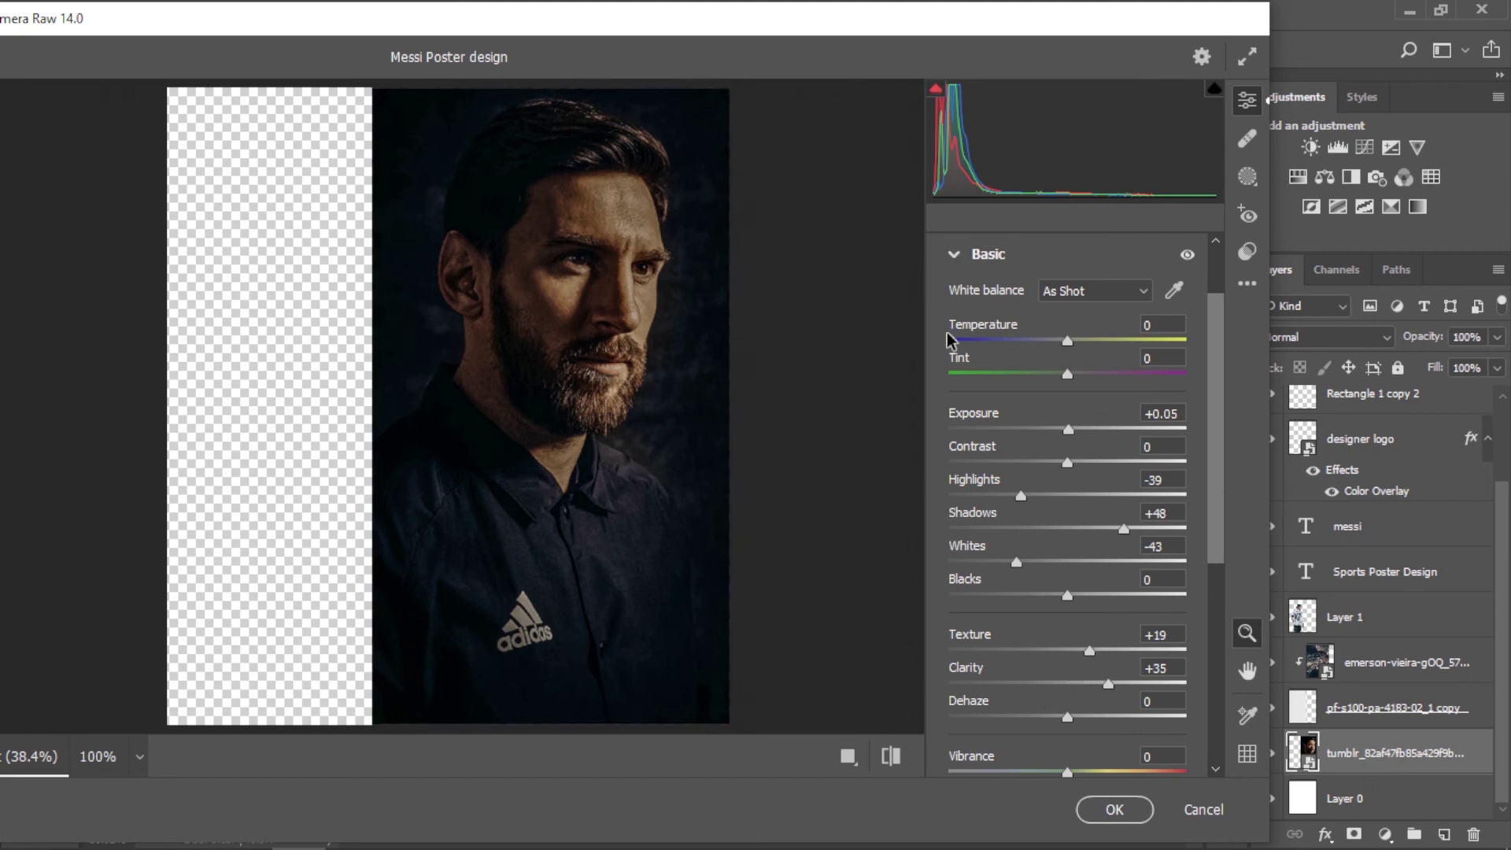
left_click(953, 254)
left_click(956, 431)
left_click_drag(949, 527, 960, 527)
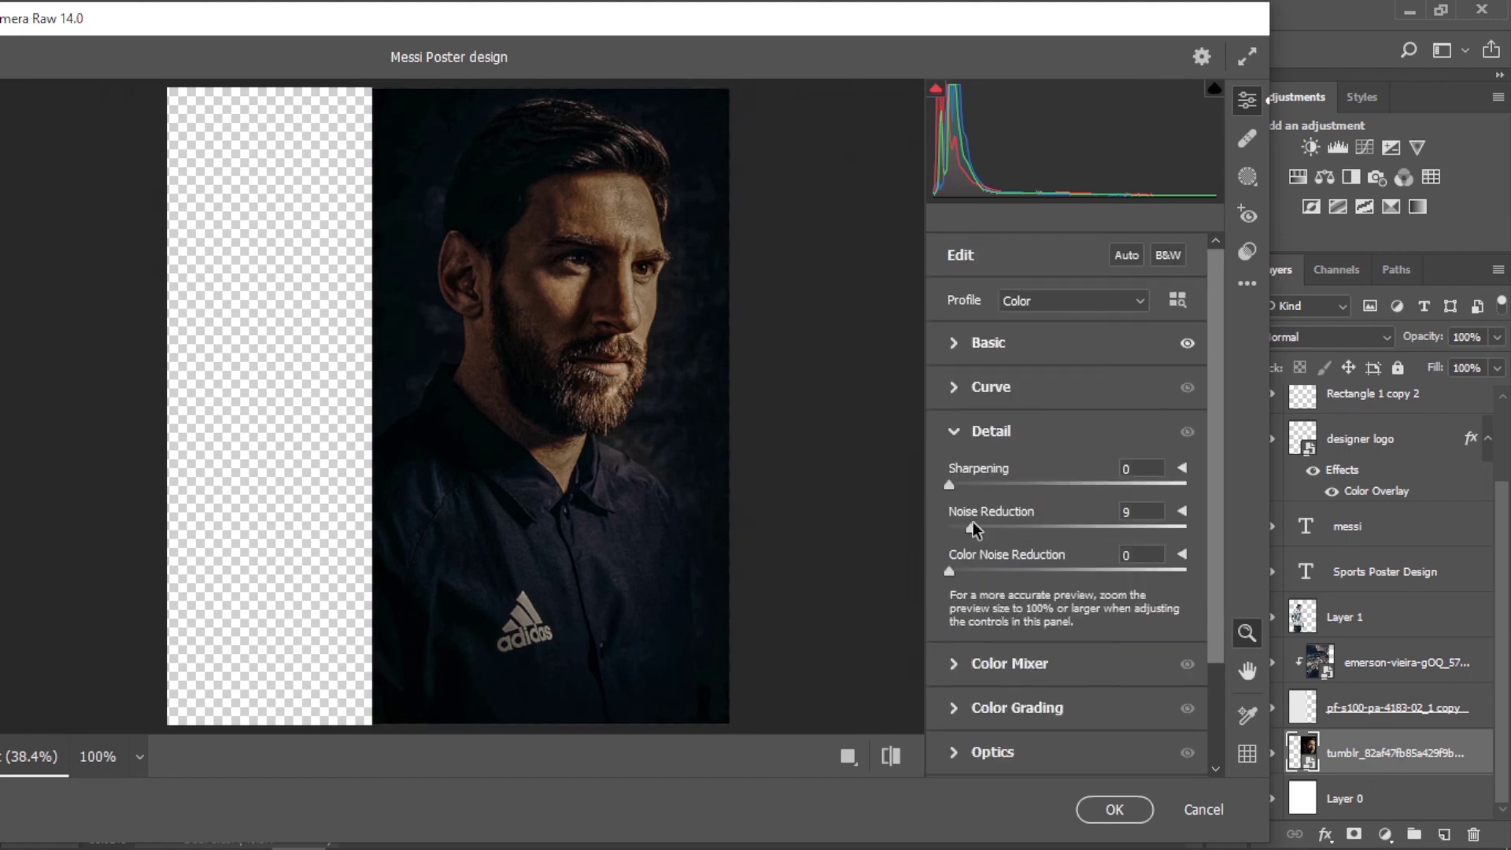
Set the portrait's Oranges saturation to -60 and Yellows to -59, then apply the grade
left_click(954, 432)
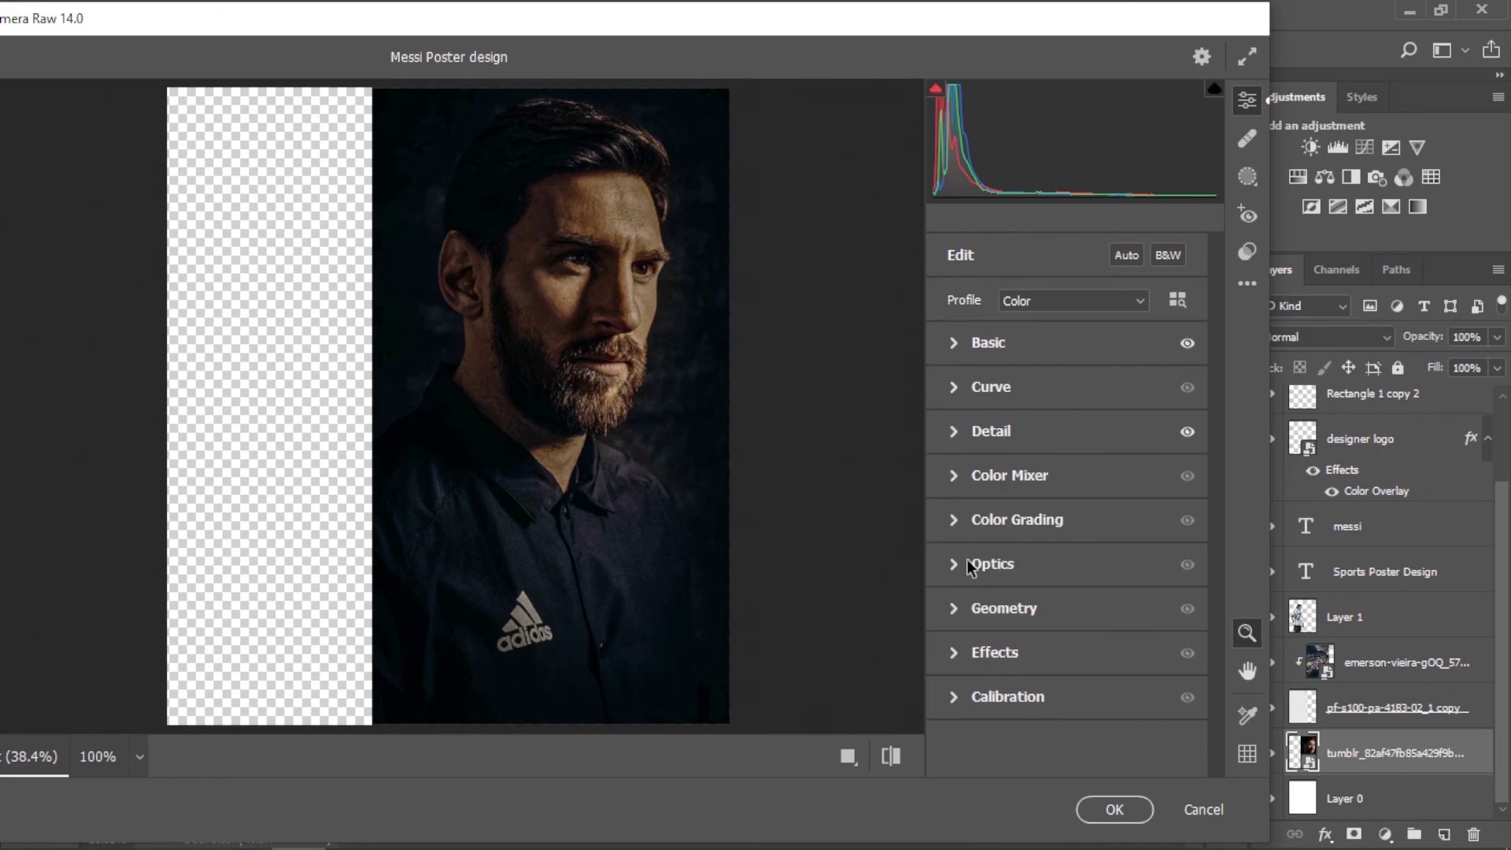
left_click(957, 477)
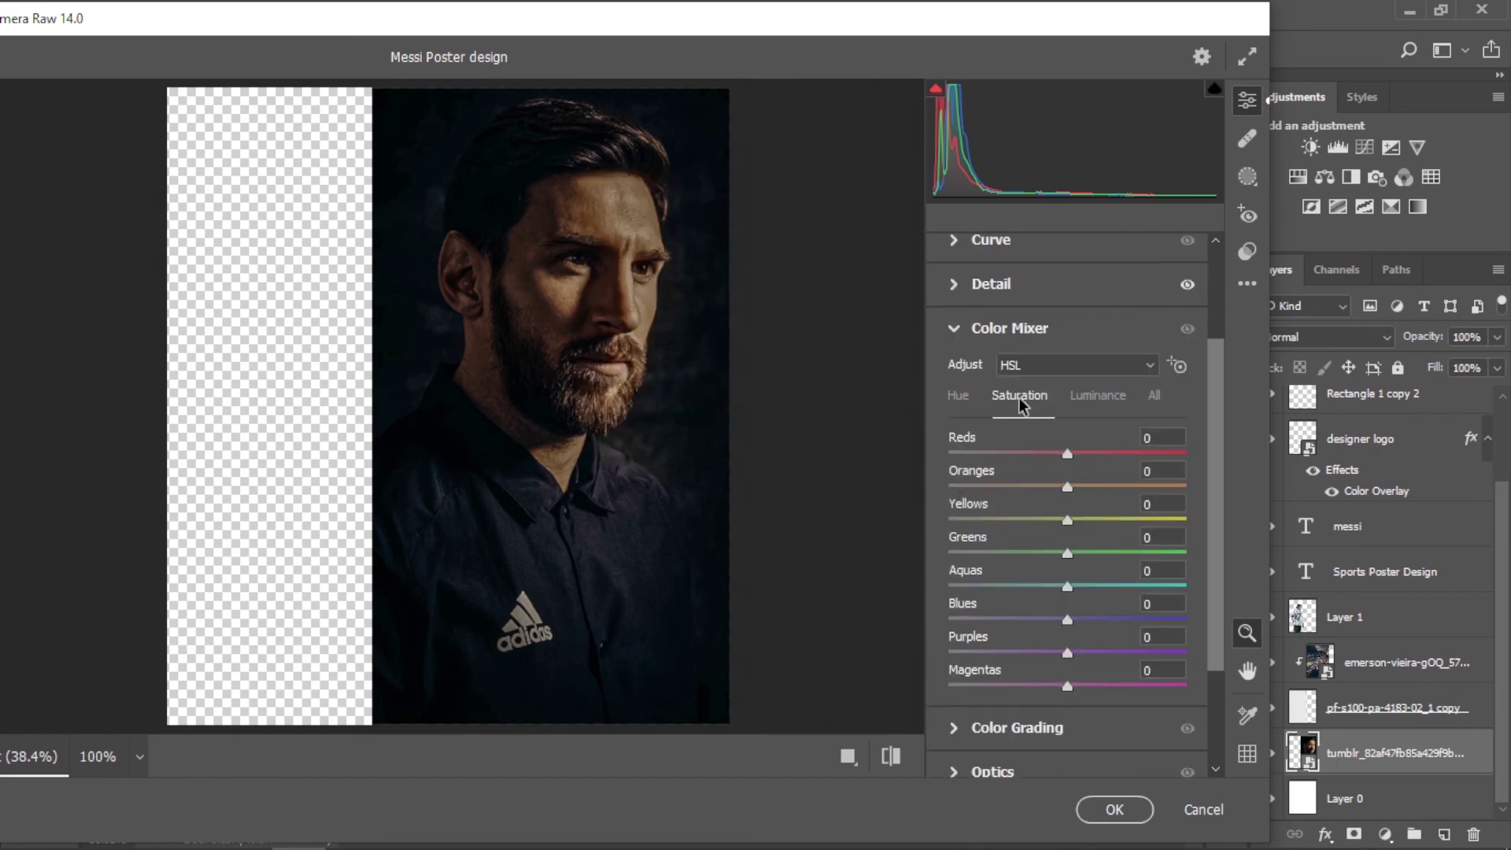
mouse_move(1067, 486)
left_mouse_down()
mouse_move(995, 489)
mouse_move(996, 518)
left_mouse_up()
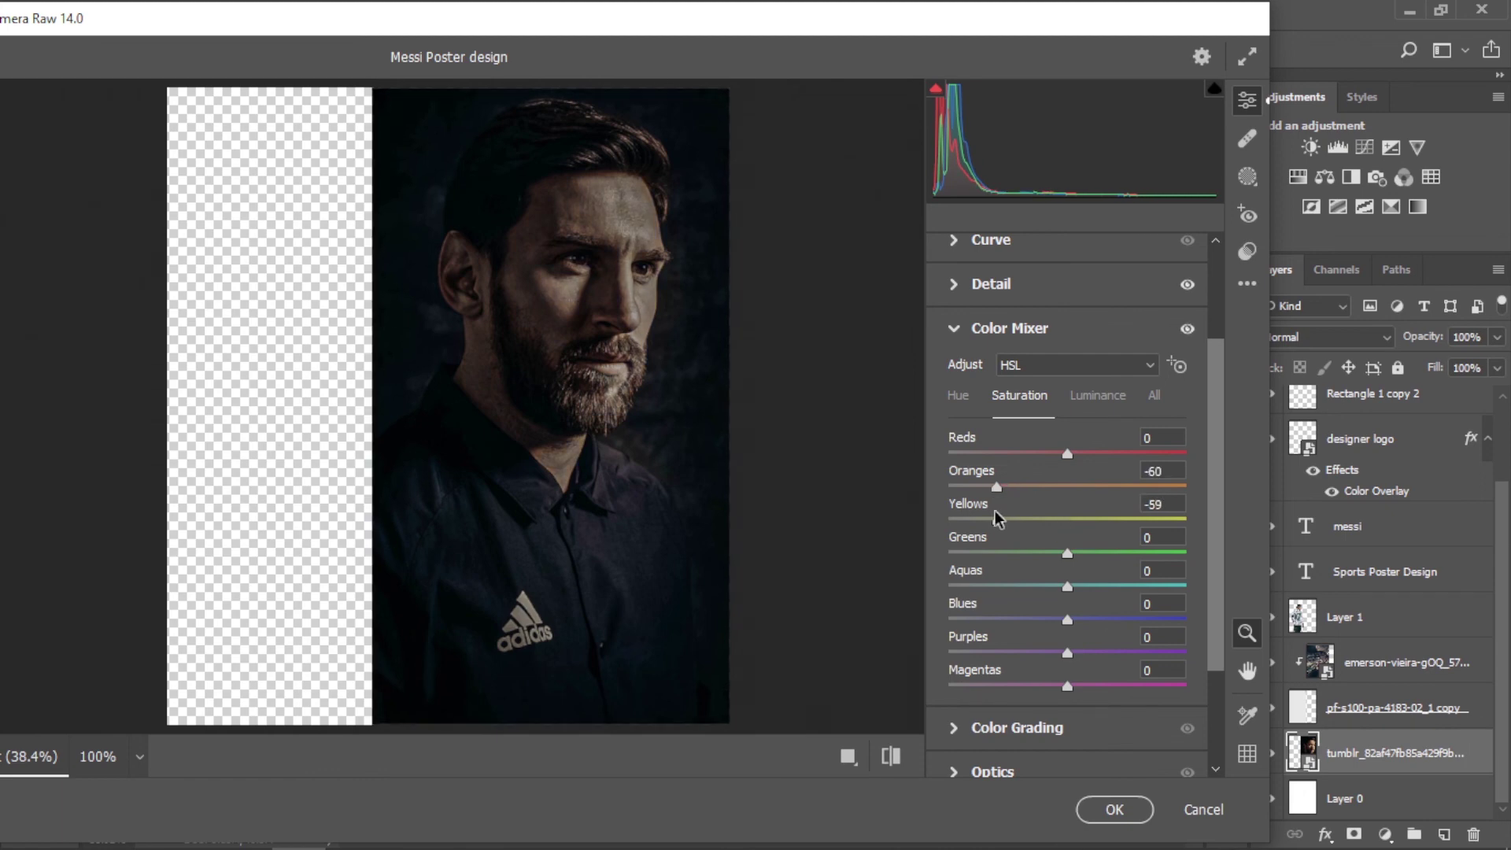
left_click(1113, 809)
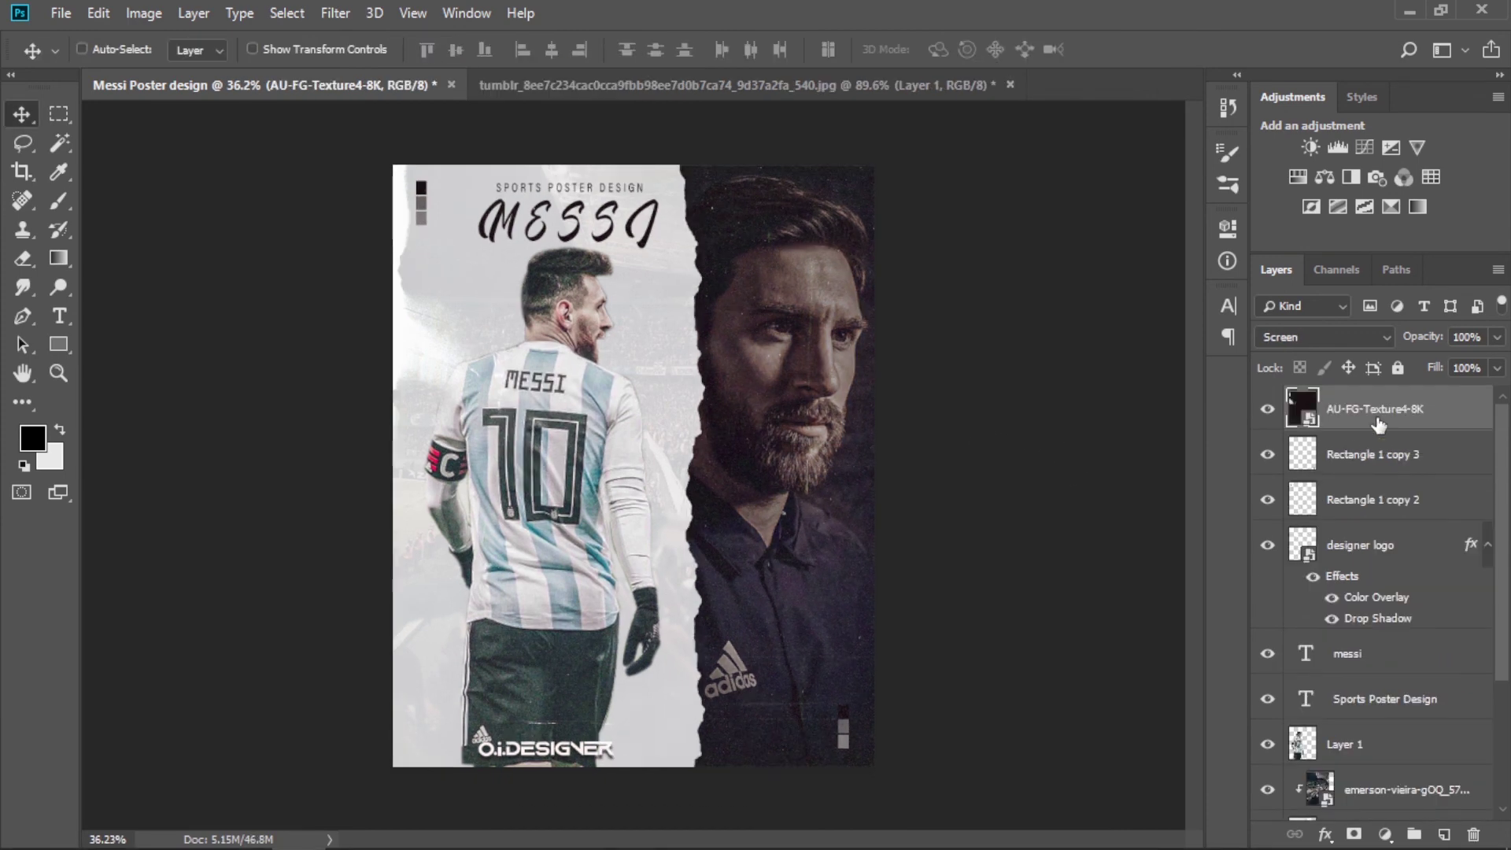
Stamp all visible layers into a new top layer, then add a Cooling Filter (80) photo filter at 14% density
key("ctrl+alt+shift+e")
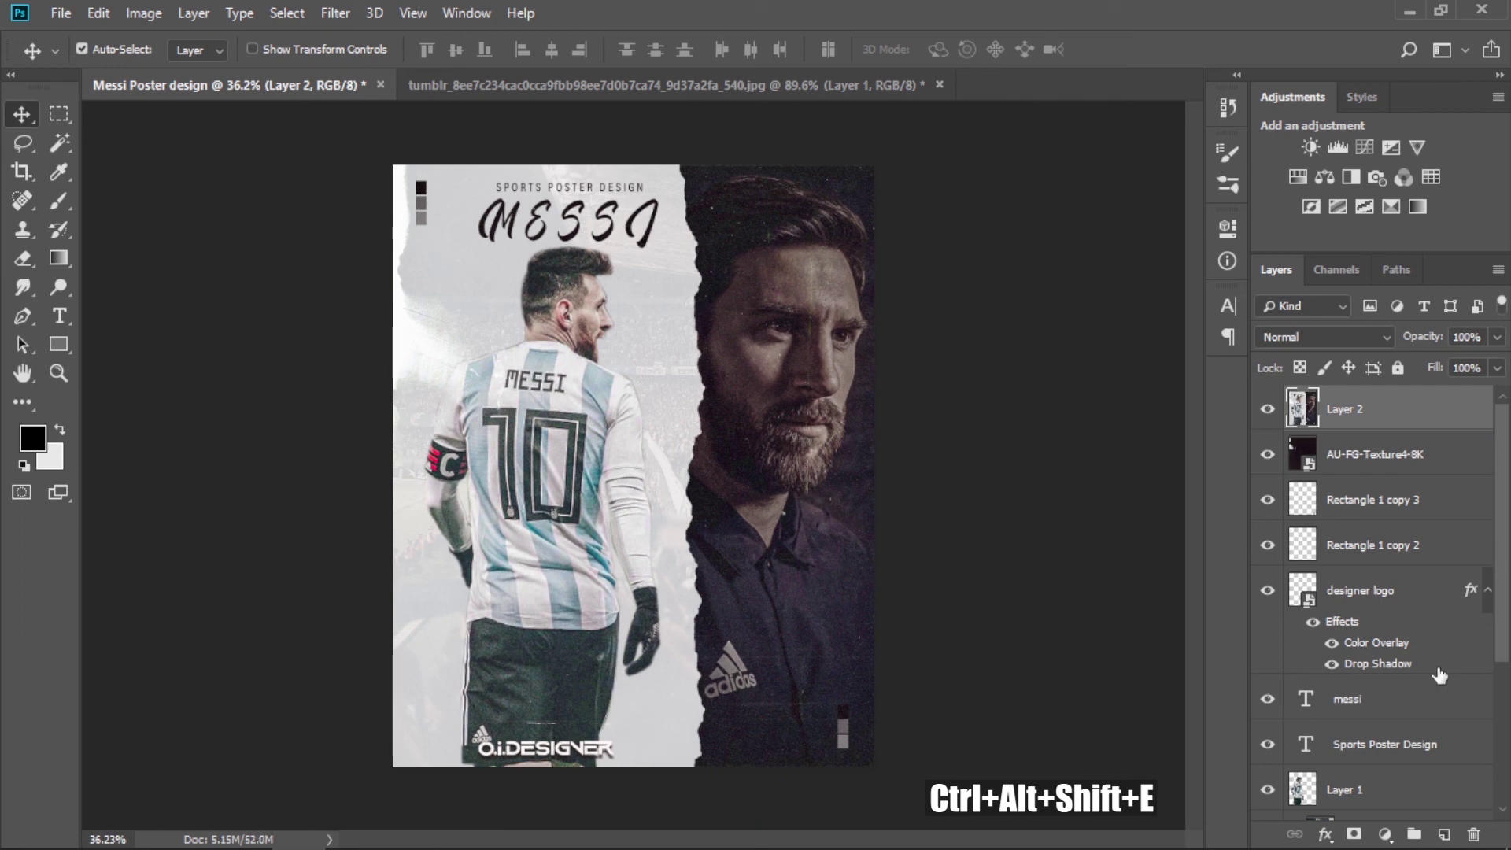
left_click(1387, 834)
left_click(1376, 668)
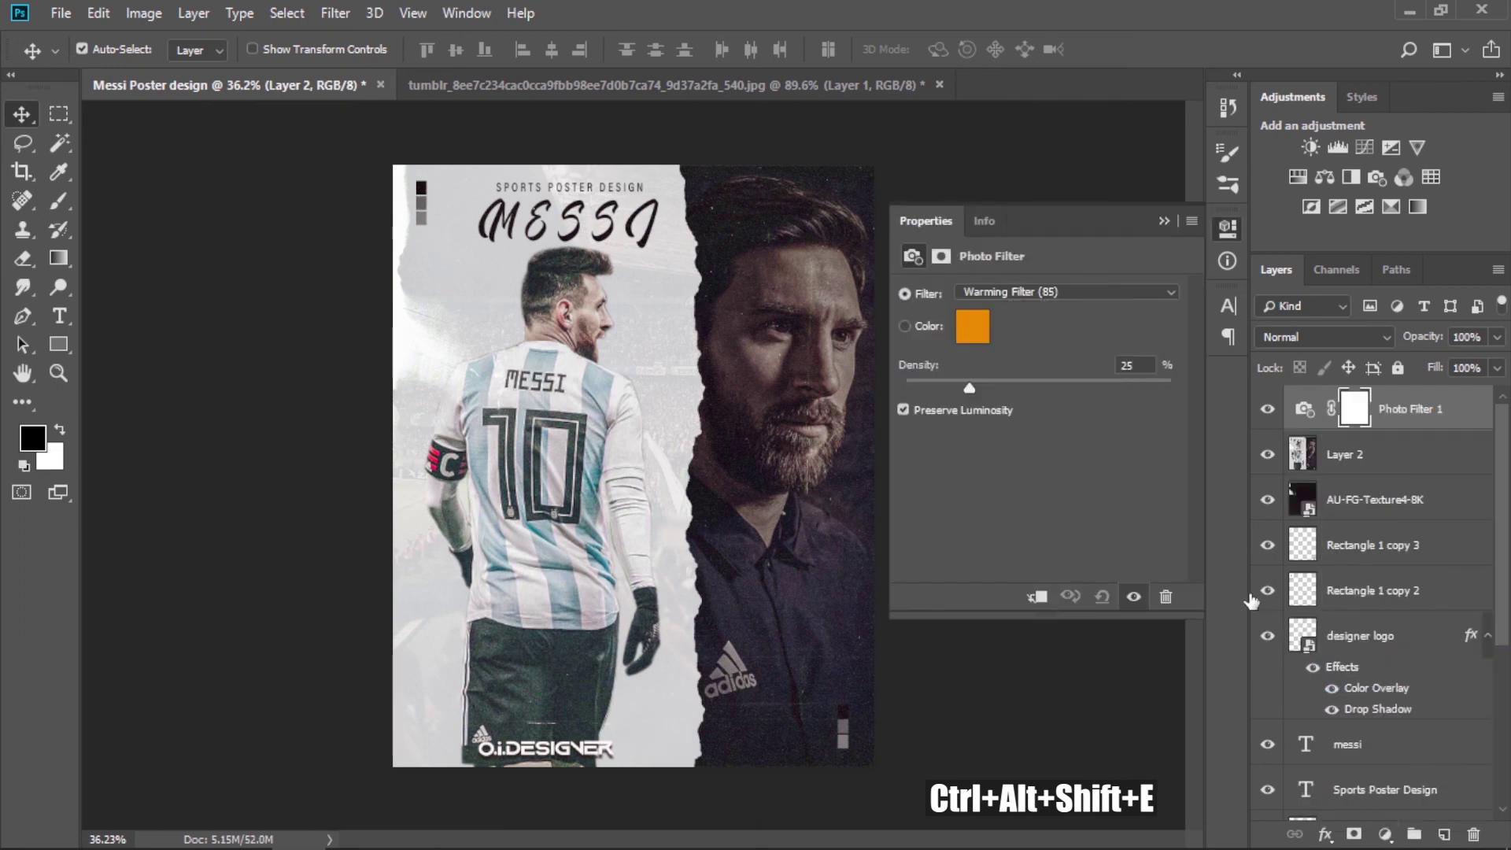
left_click(1047, 295)
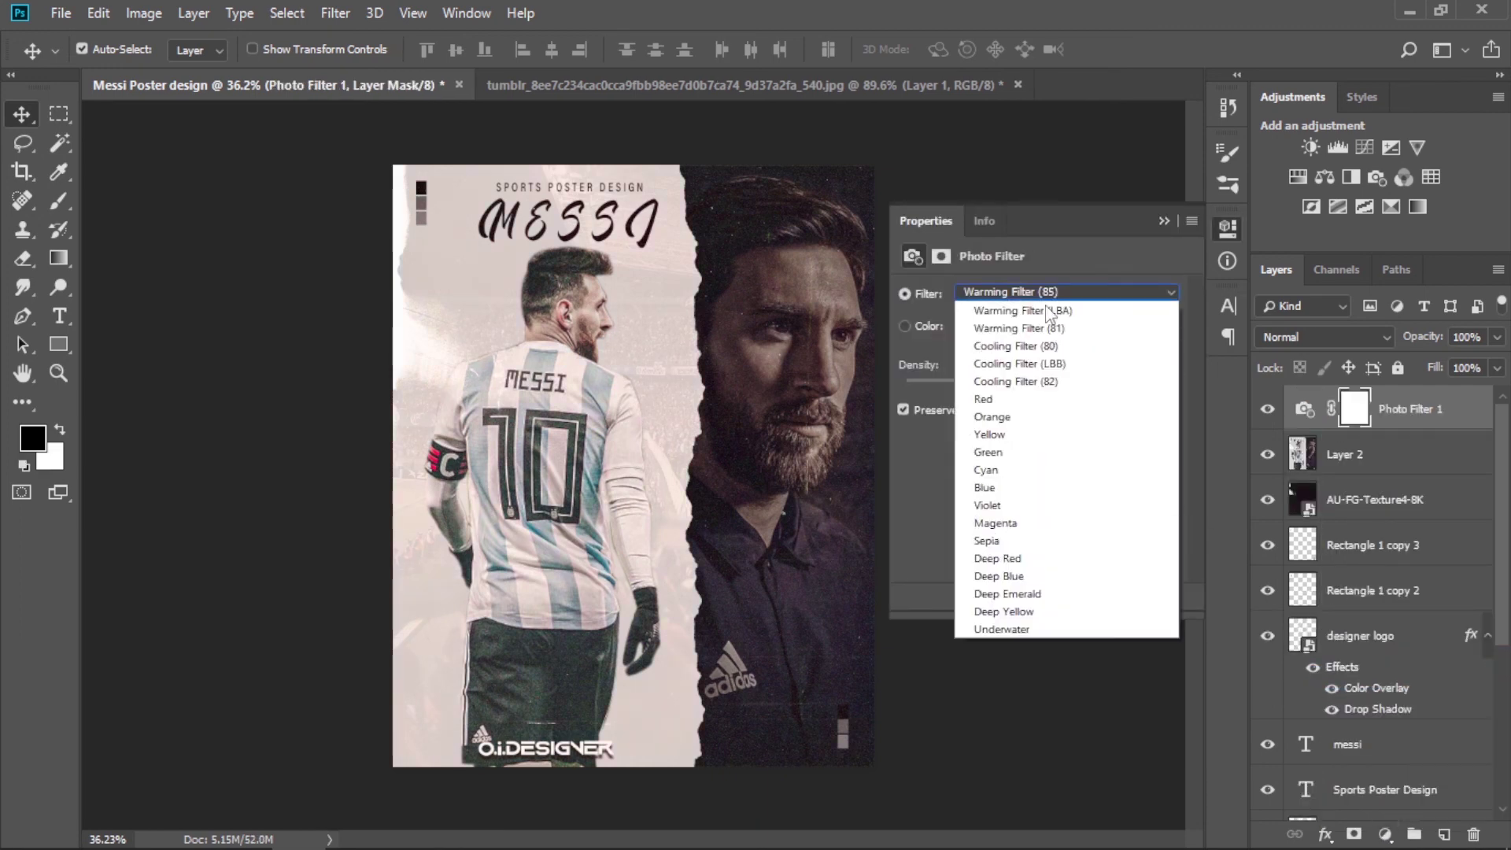
left_click(1020, 351)
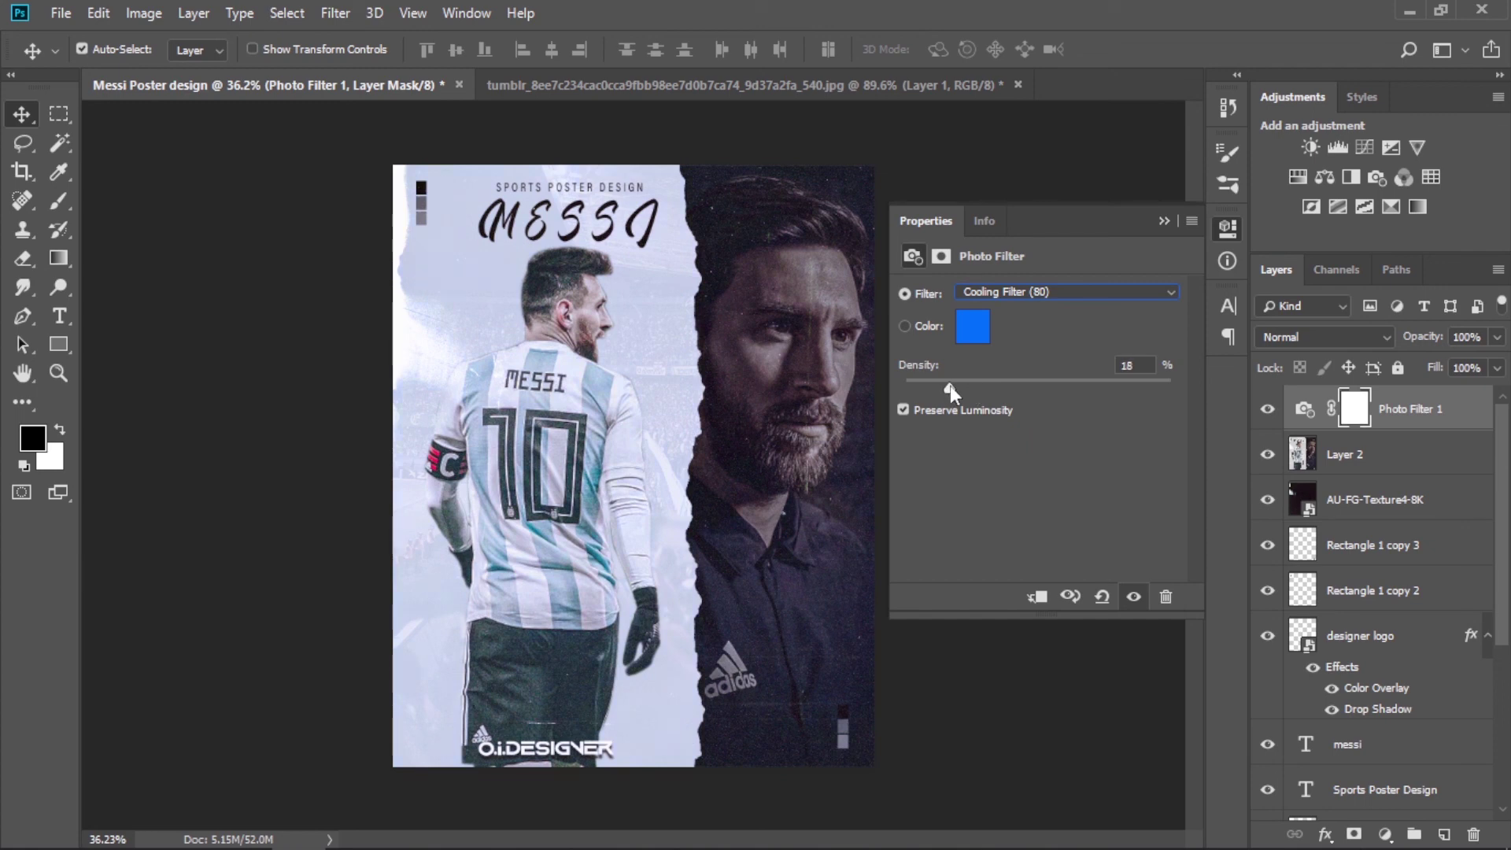
left_click(1144, 364)
Collapse the Properties panel to show the finished, cooled Messi poster
left_click(1157, 219)
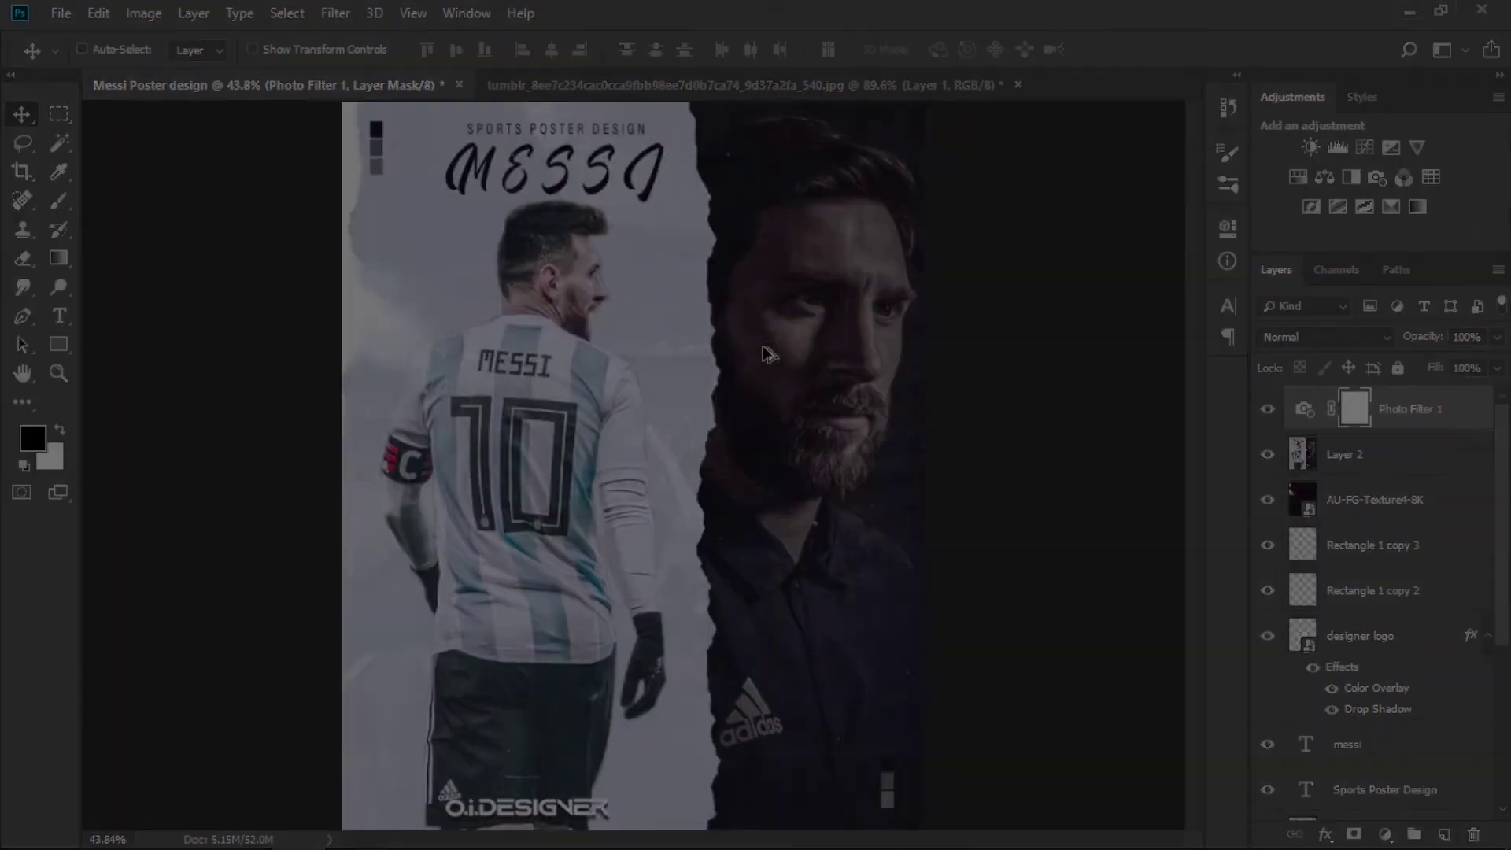